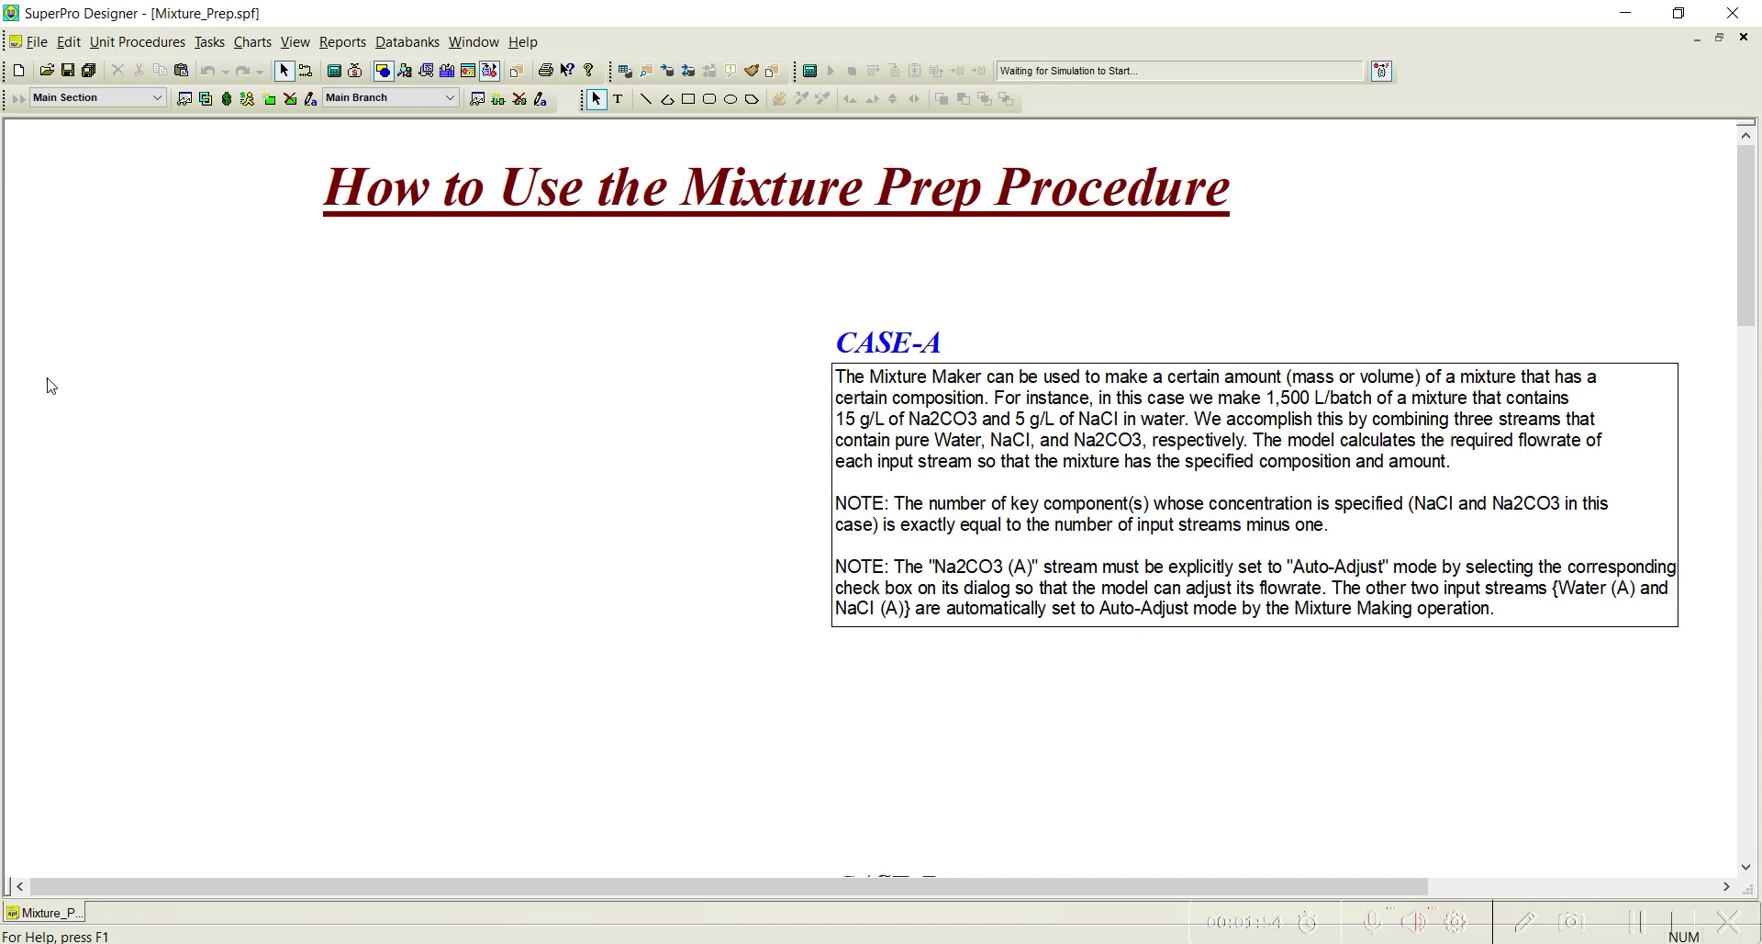
Add a bulk-flow Mixture Prep unit procedure beside the CASE-A description and open its help topic
left_click(142, 44)
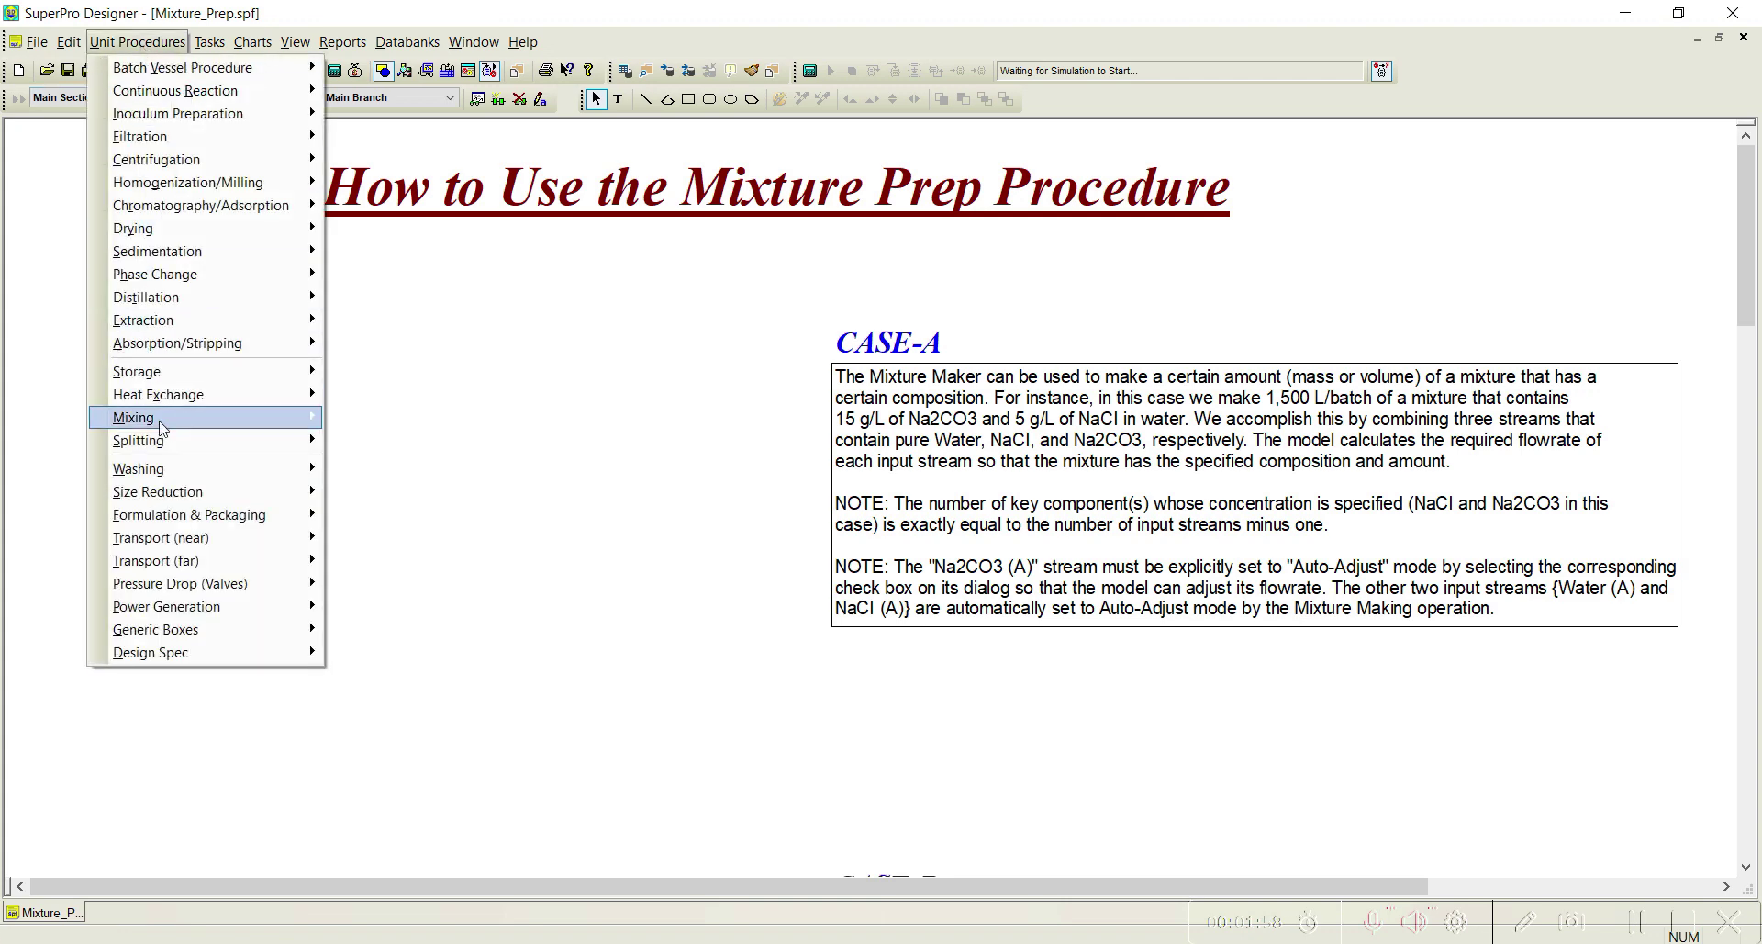
mouse_move(160, 418)
mouse_move(388, 424)
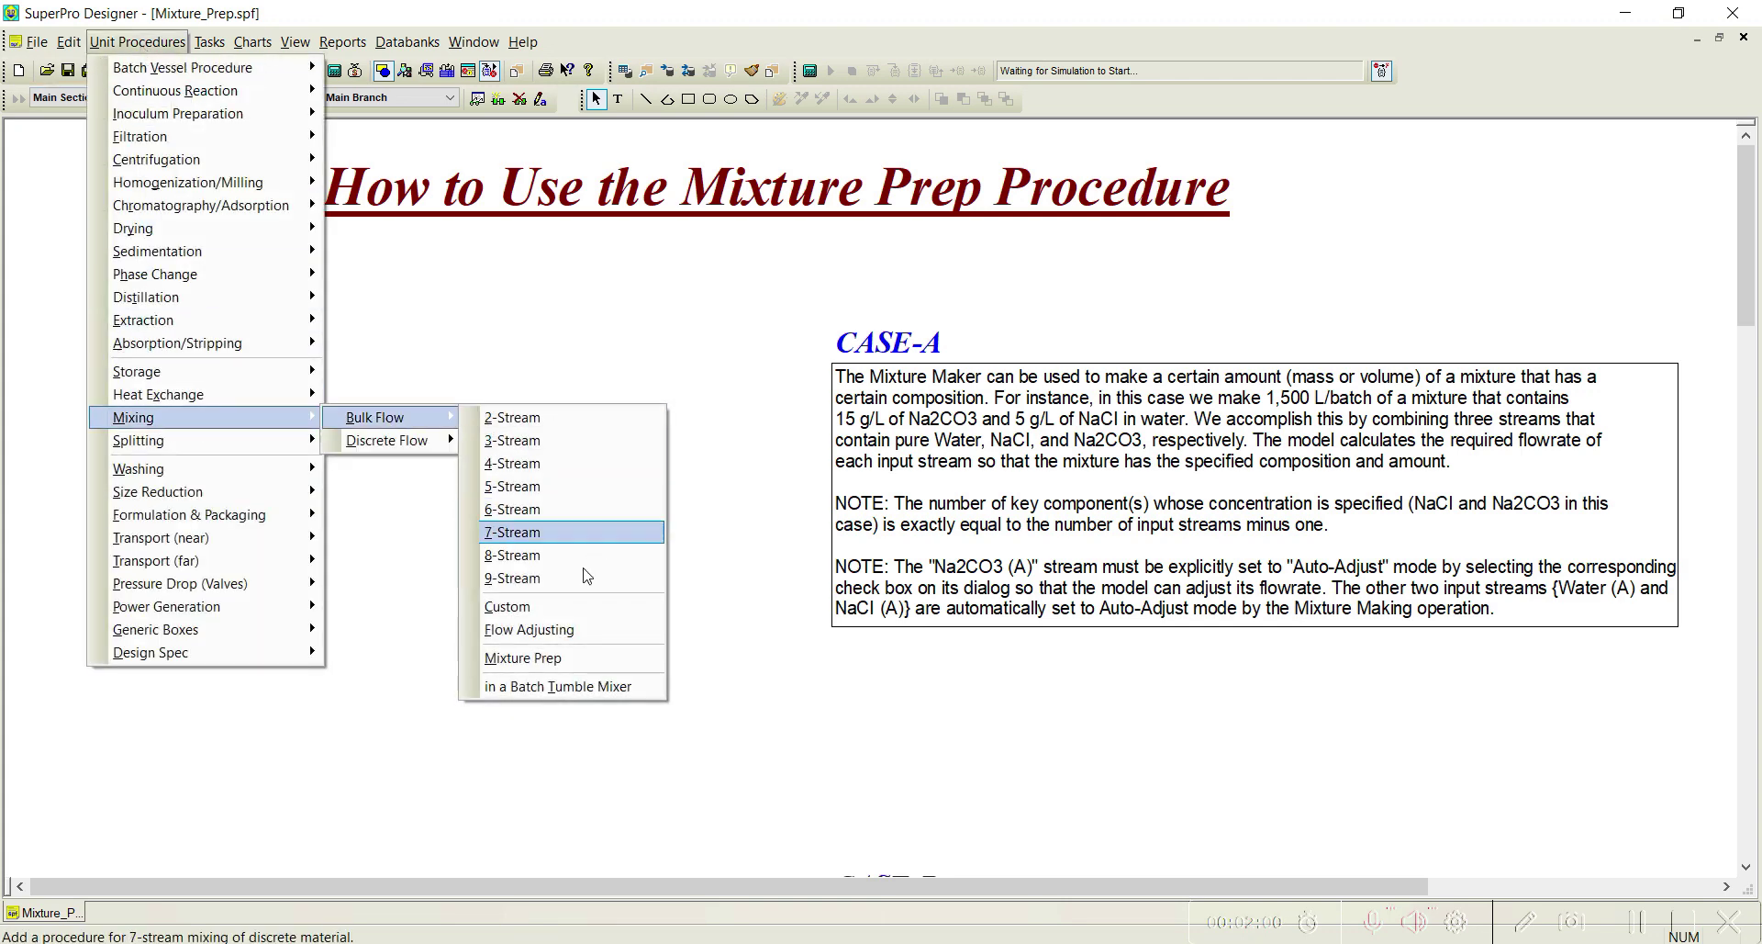
left_click(564, 660)
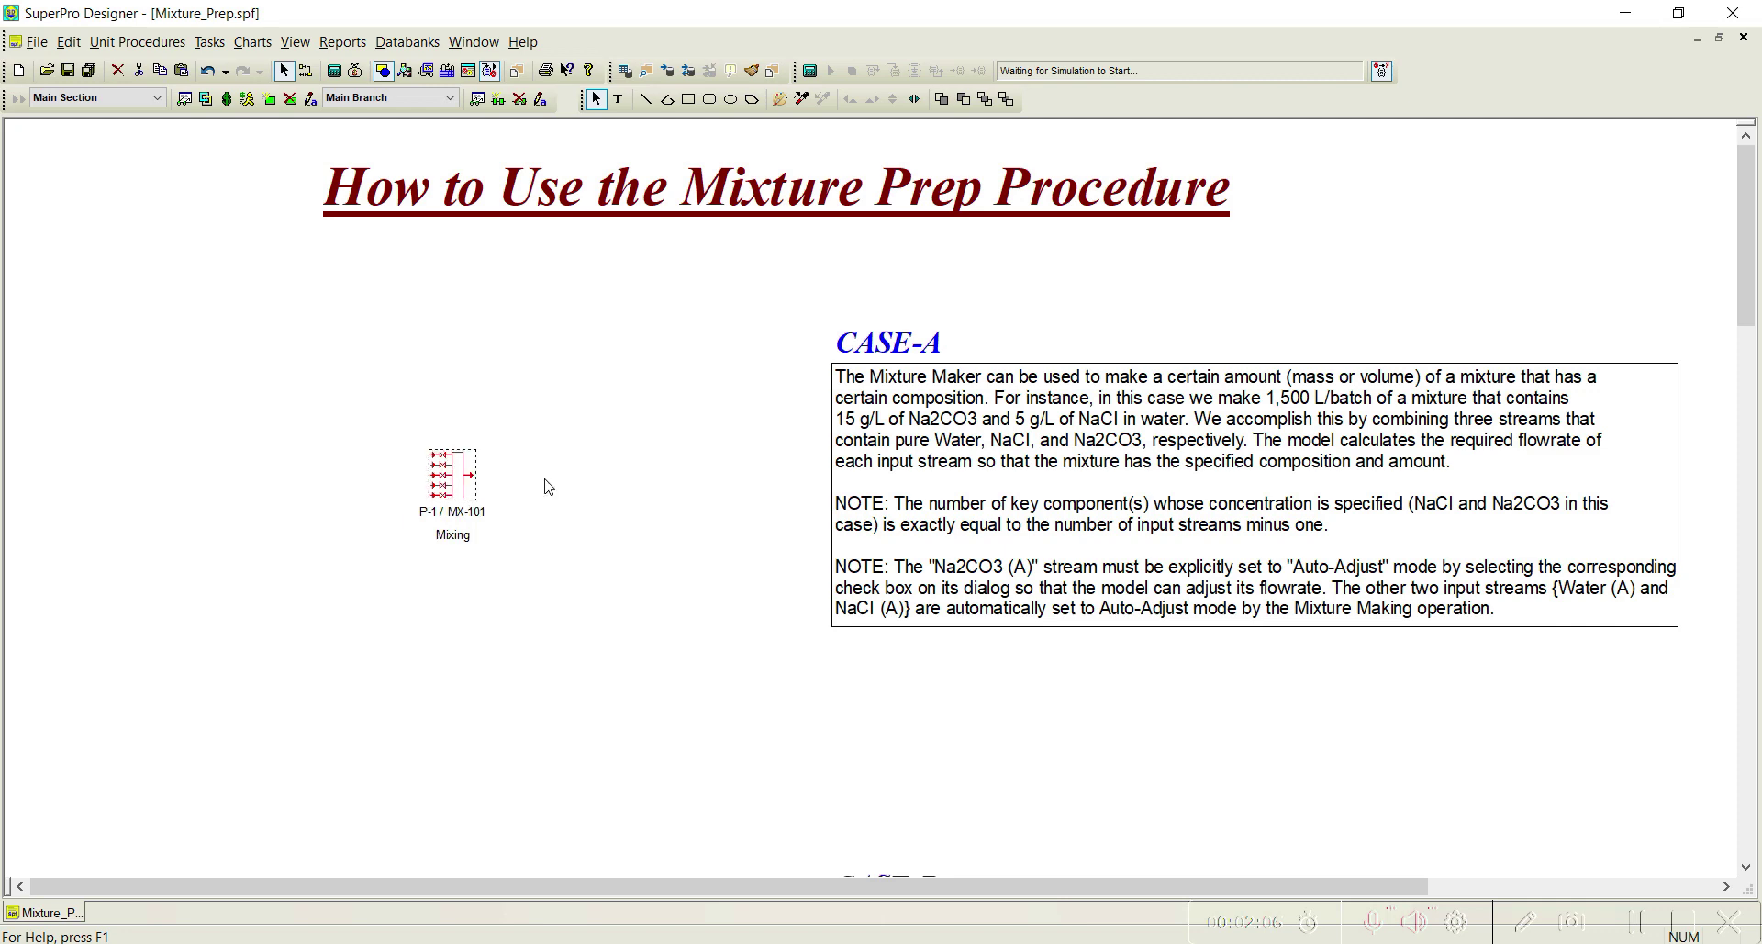
right_click(449, 467)
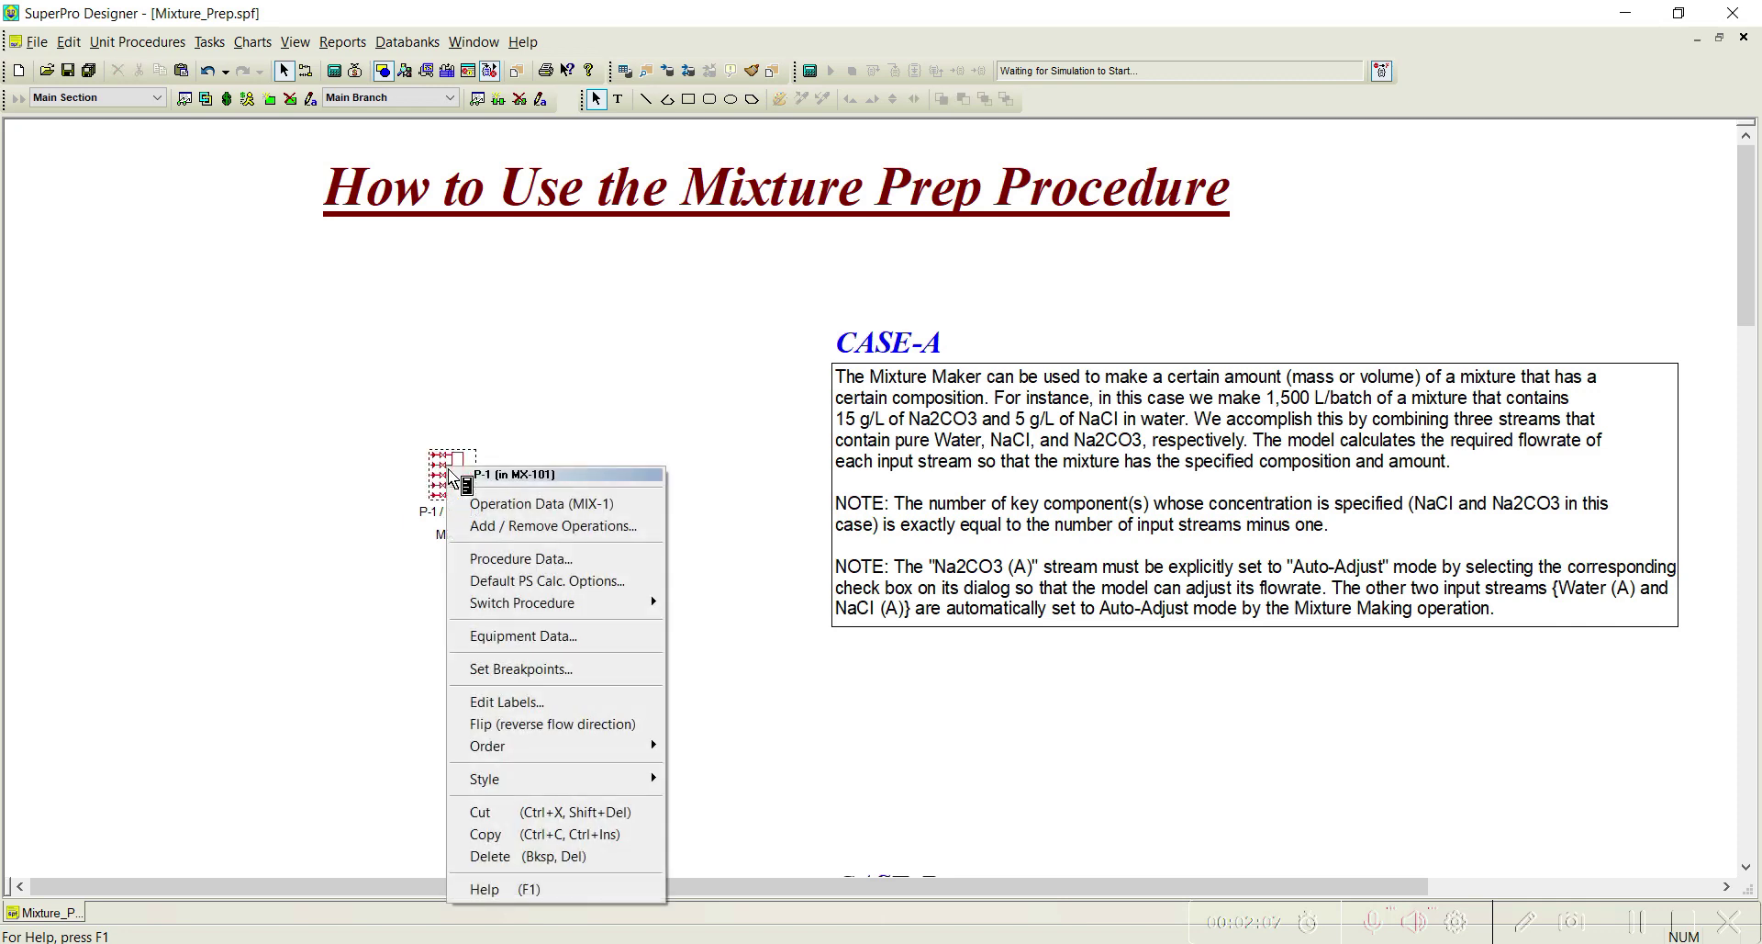
left_click(522, 888)
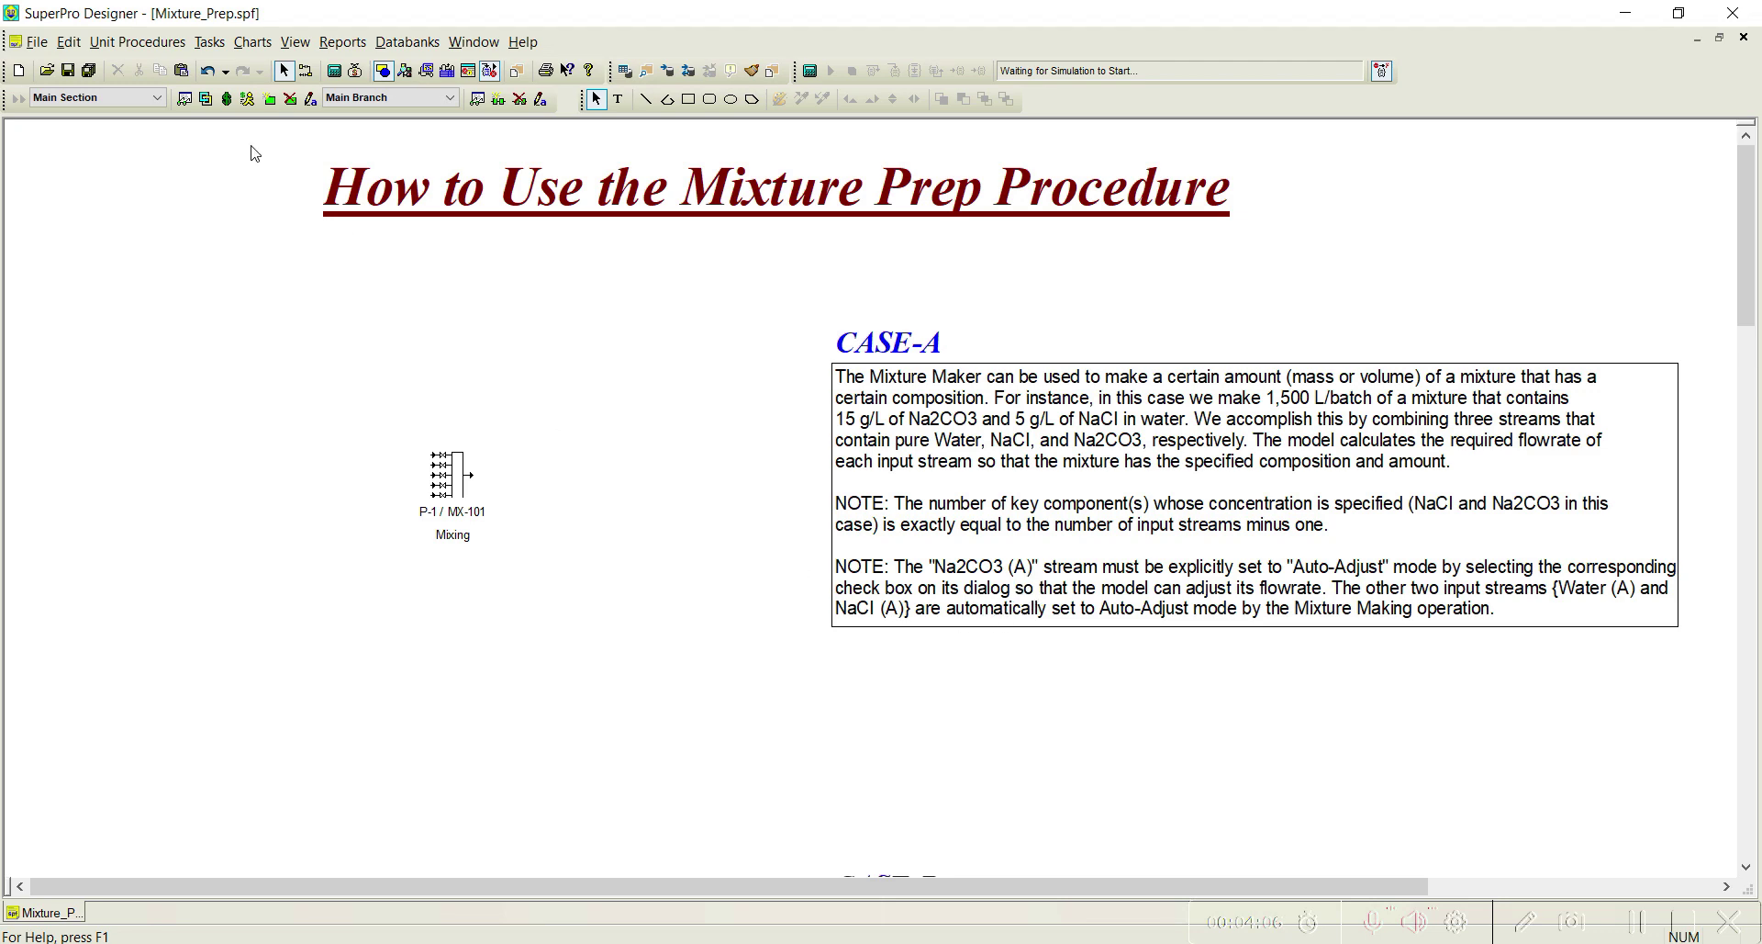
Open the pure component registration and register Sodium Chloride from the SuperPro databank
left_click(209, 42)
mouse_move(275, 96)
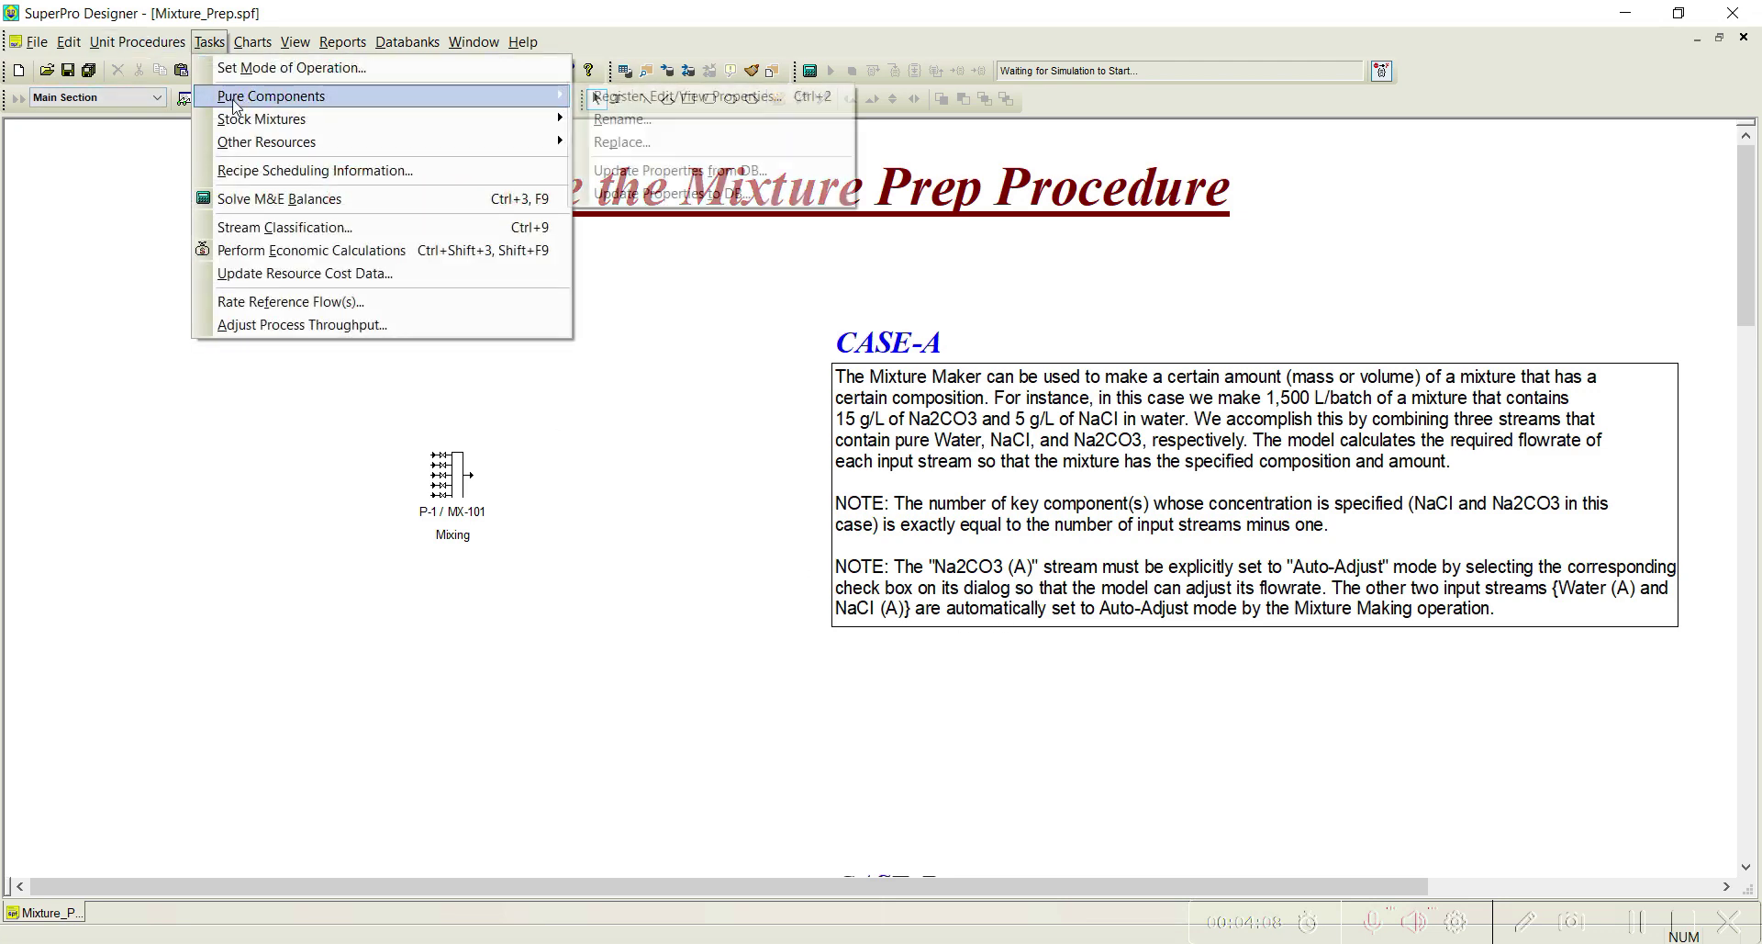
left_click(612, 98)
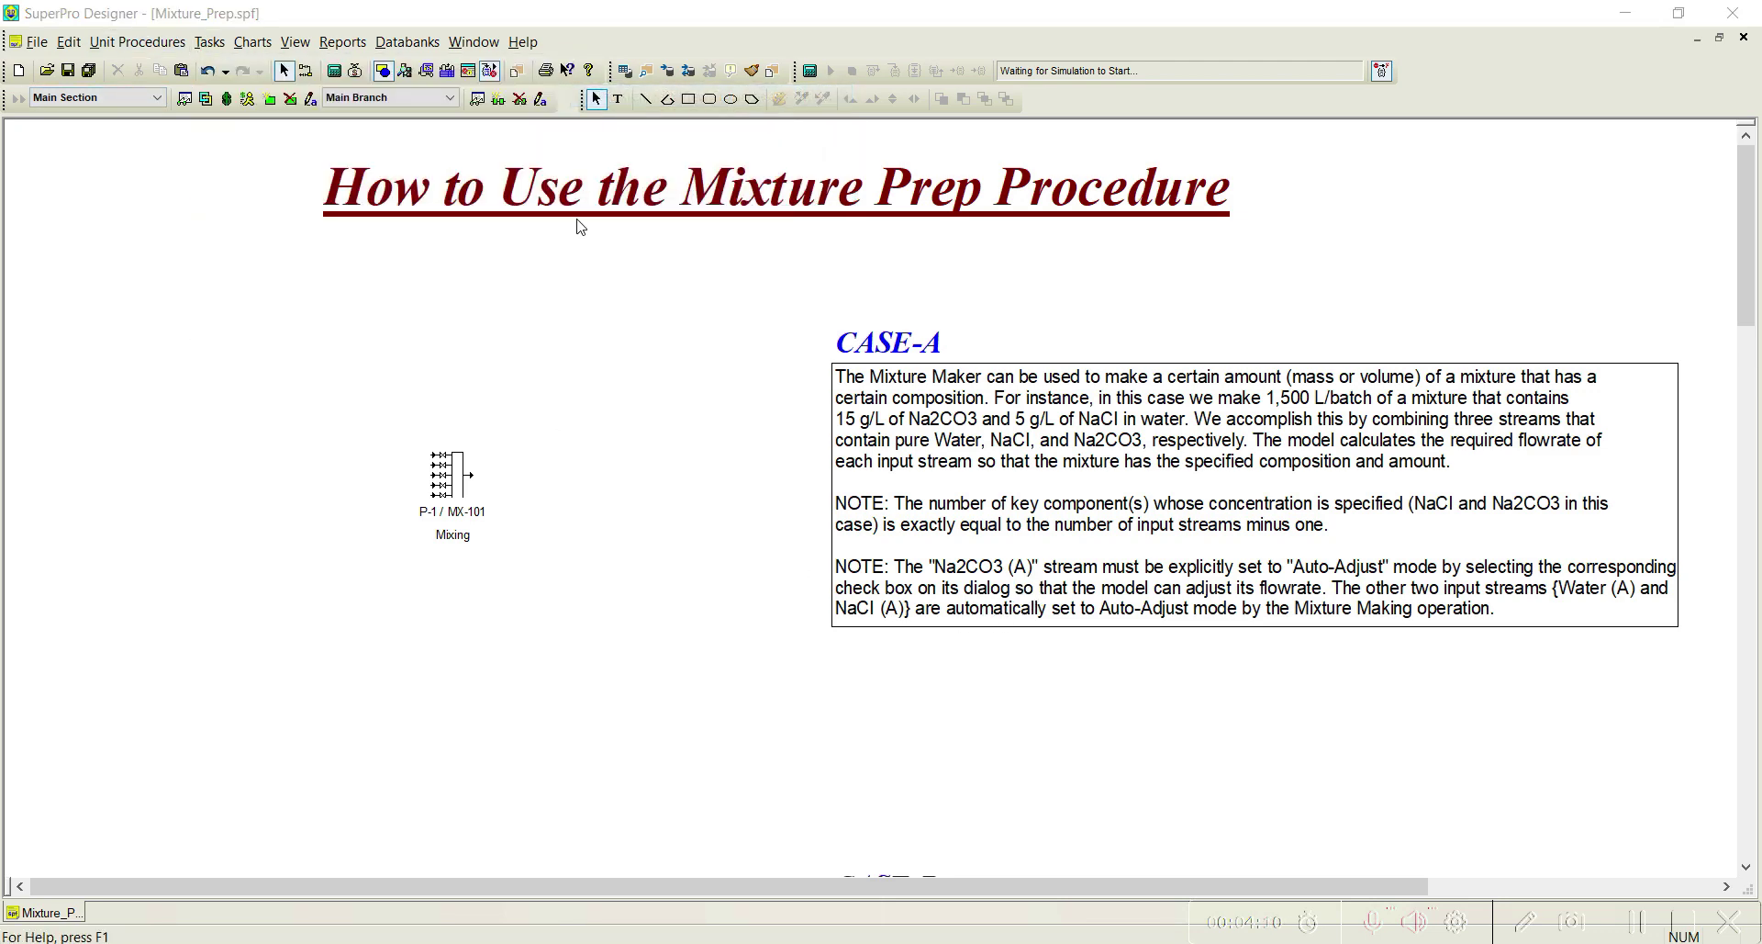
left_click_drag(468, 128, 568, 121)
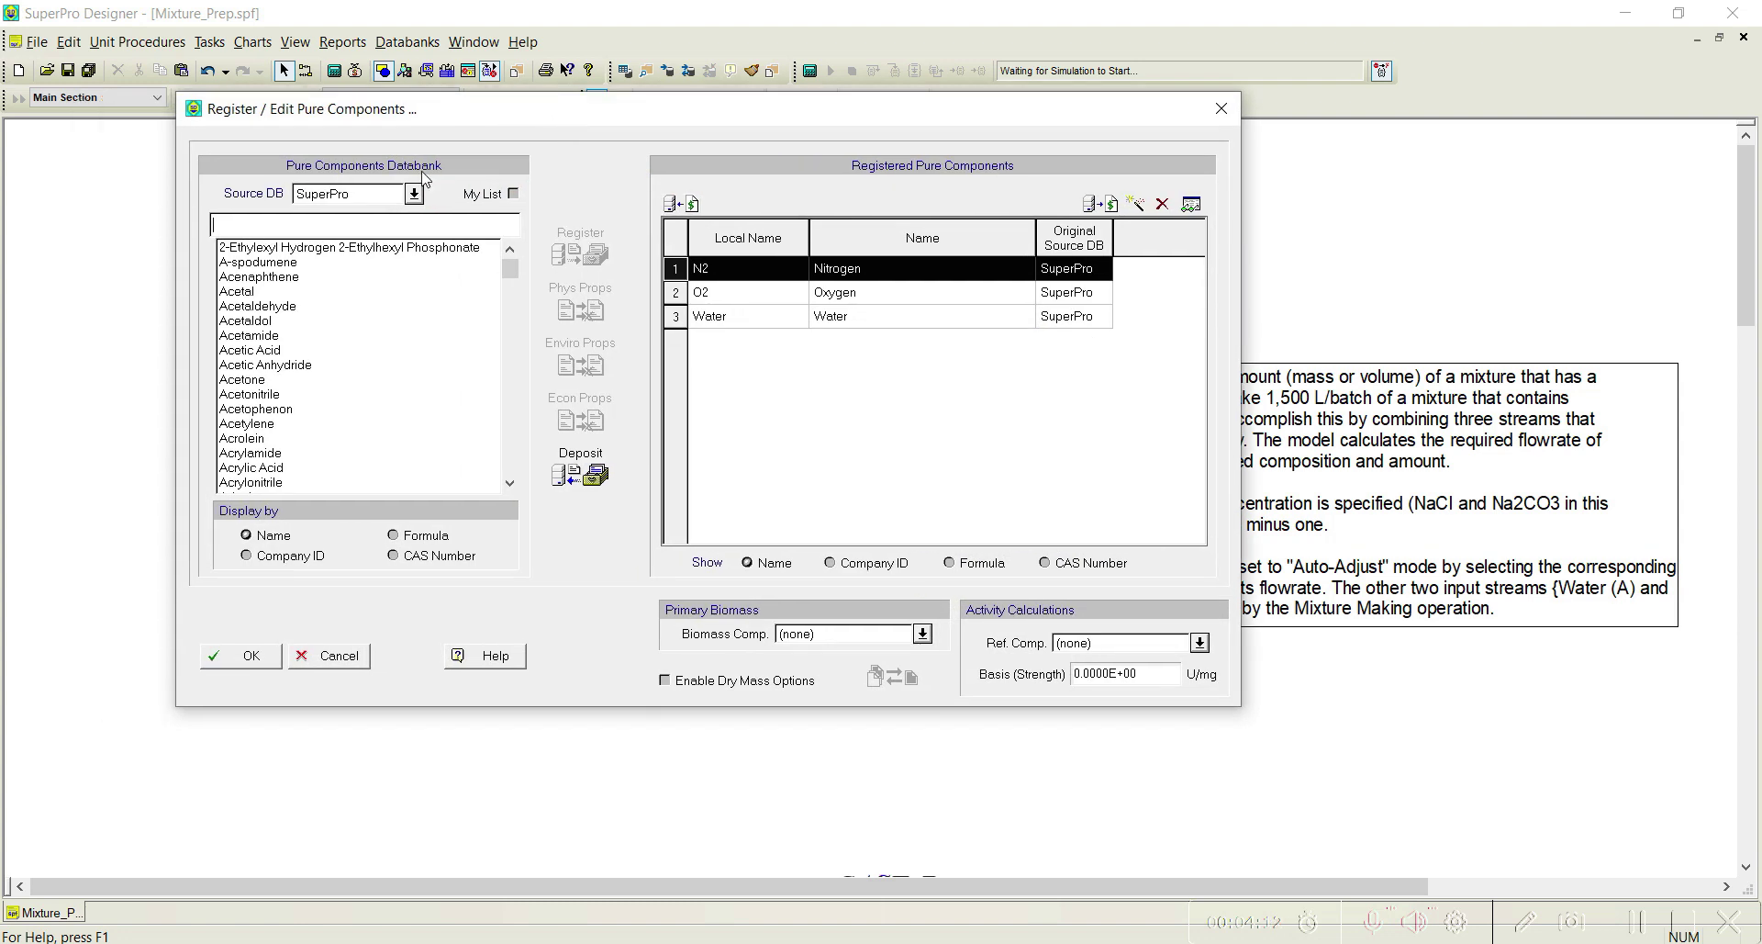
left_click(327, 215)
type("sodi")
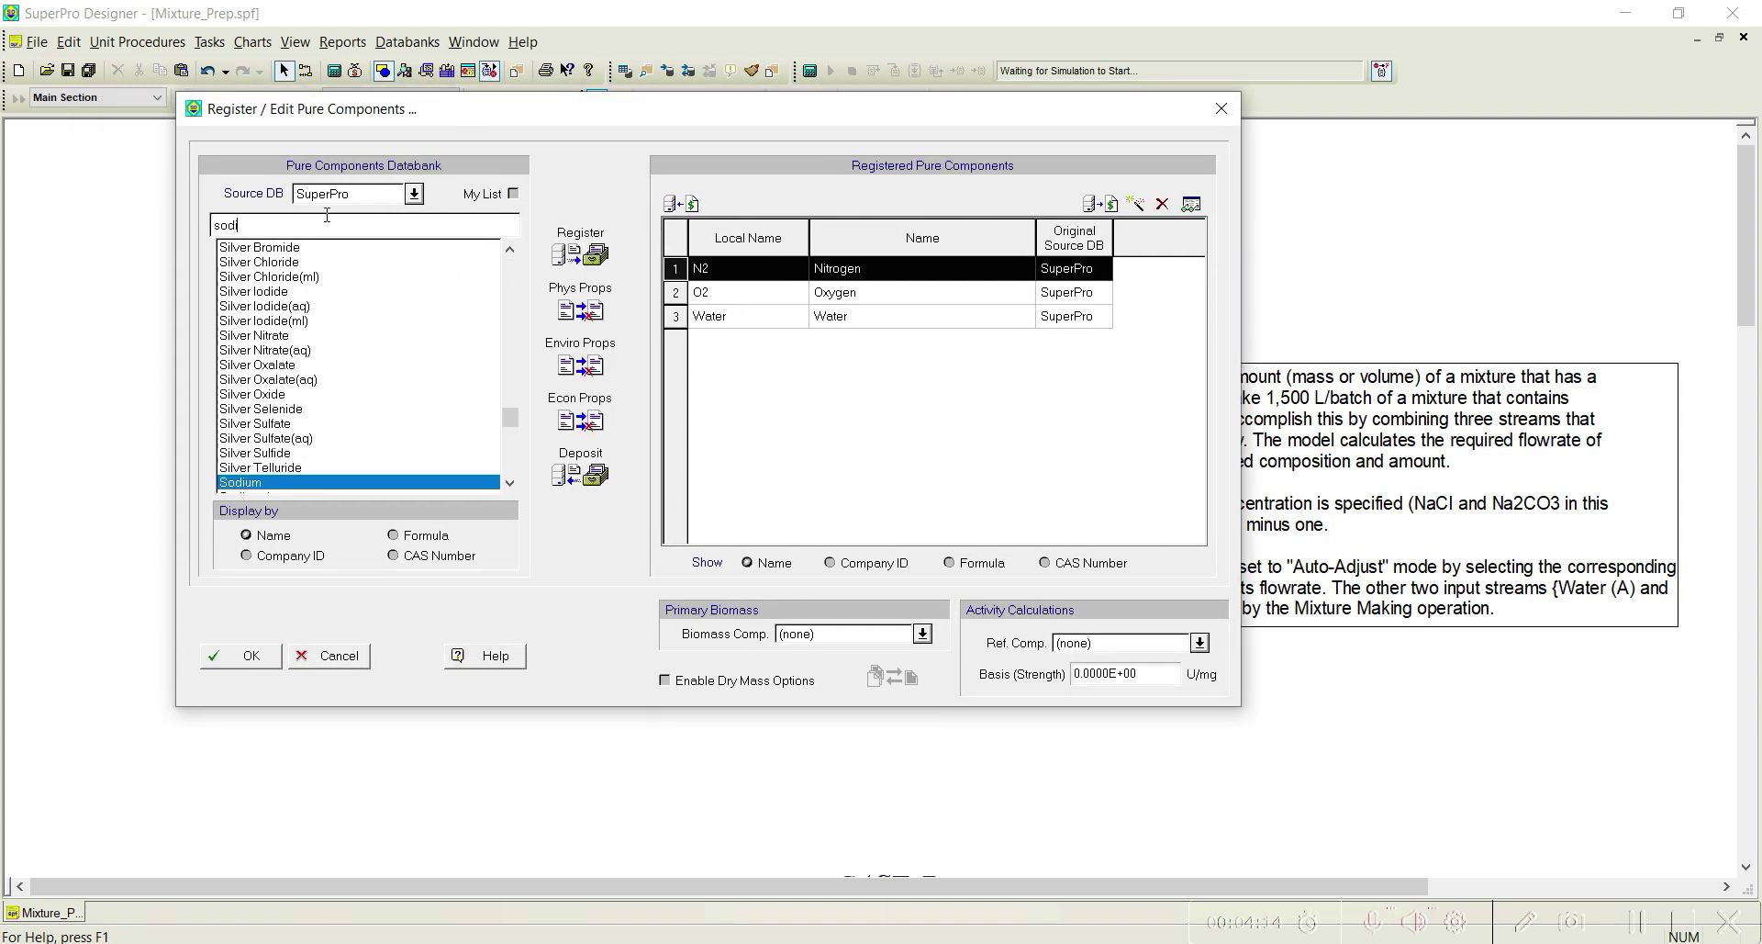
type("um chlo")
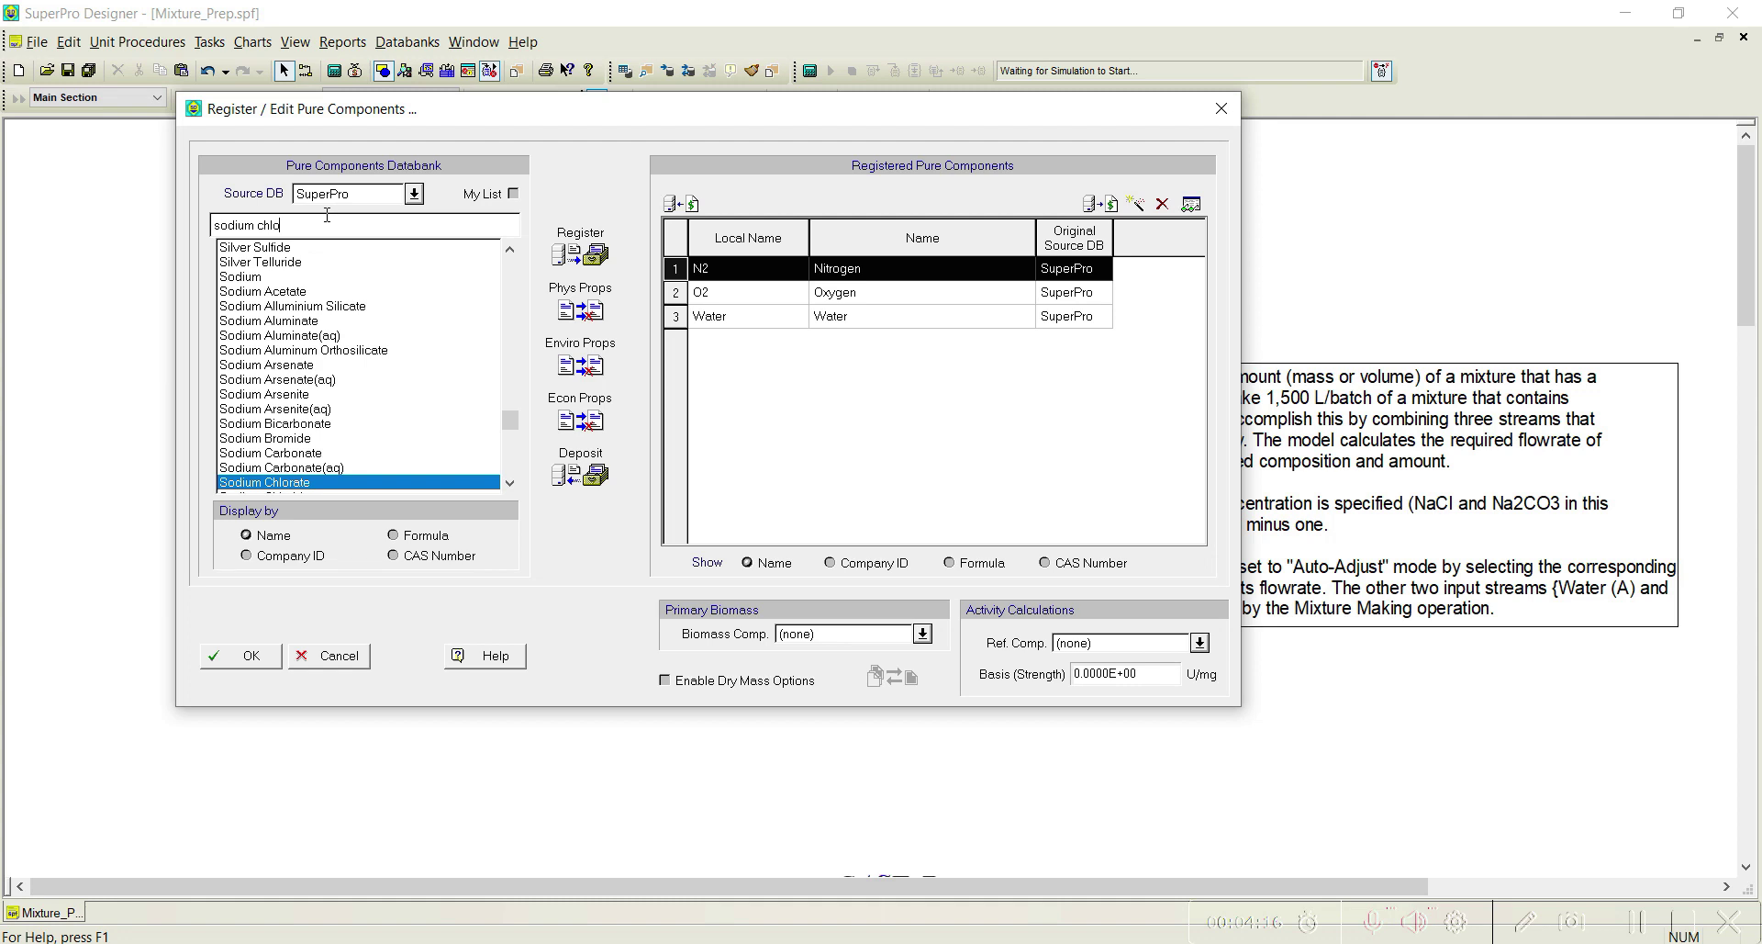
left_click(511, 483)
left_click(335, 470)
left_click(581, 248)
Register Sodium Carbonate from the databank and accept the pure component registrations
left_click(327, 229)
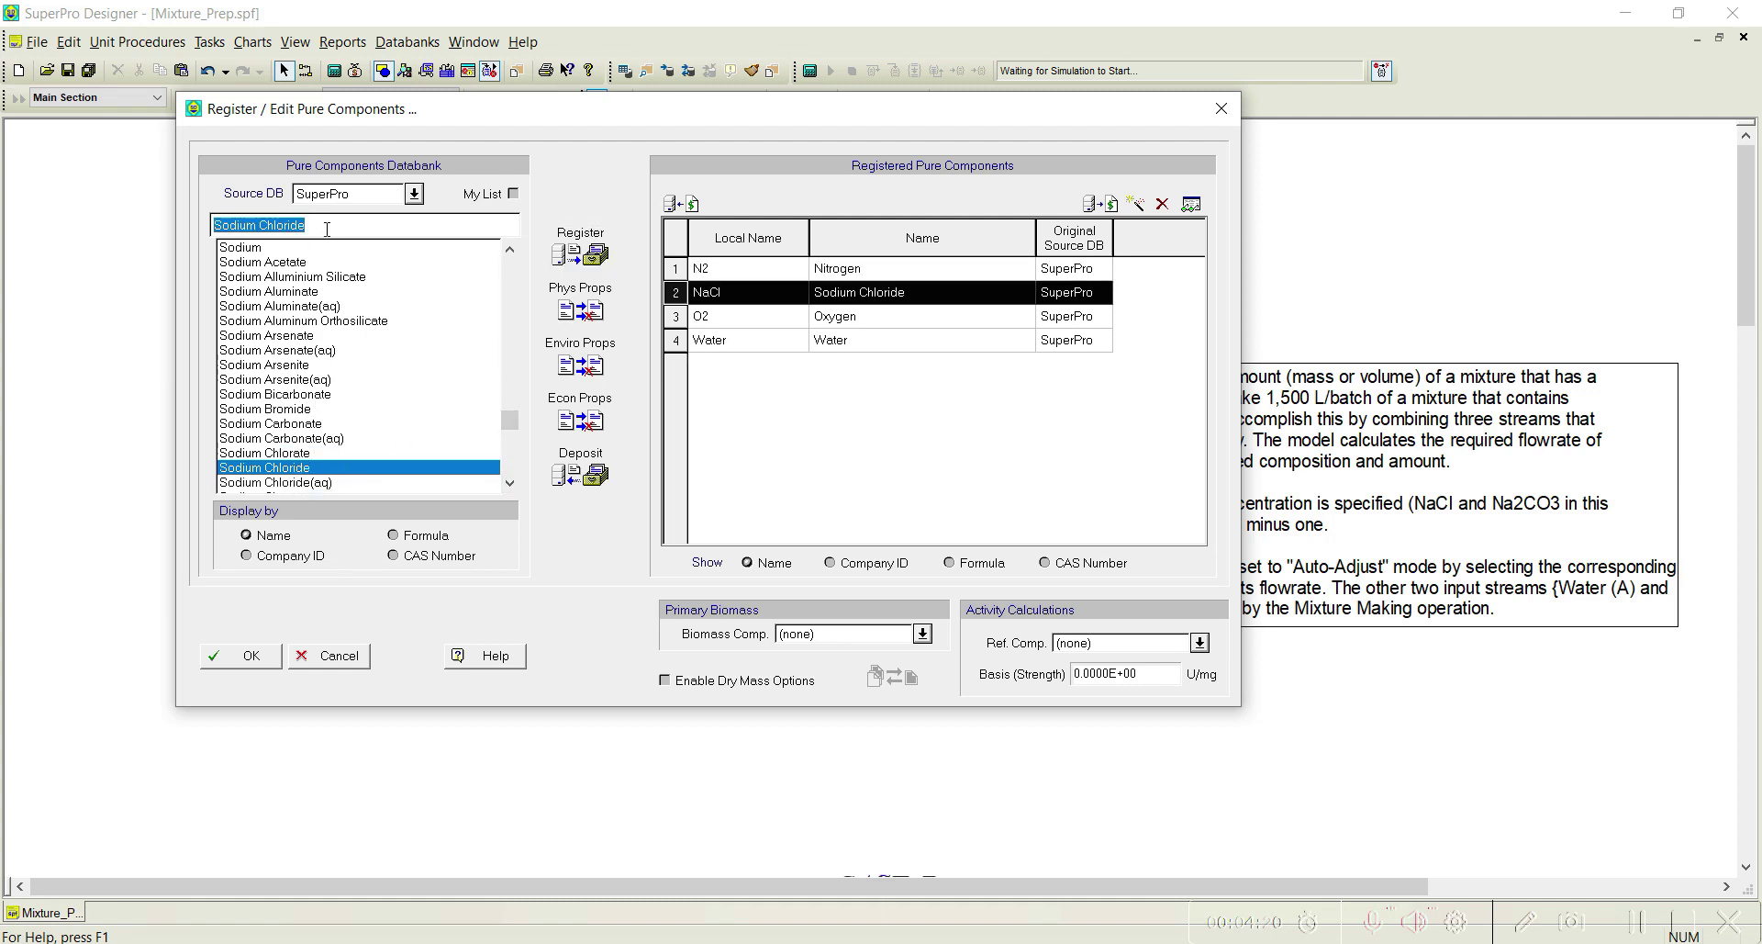
type("sodium car")
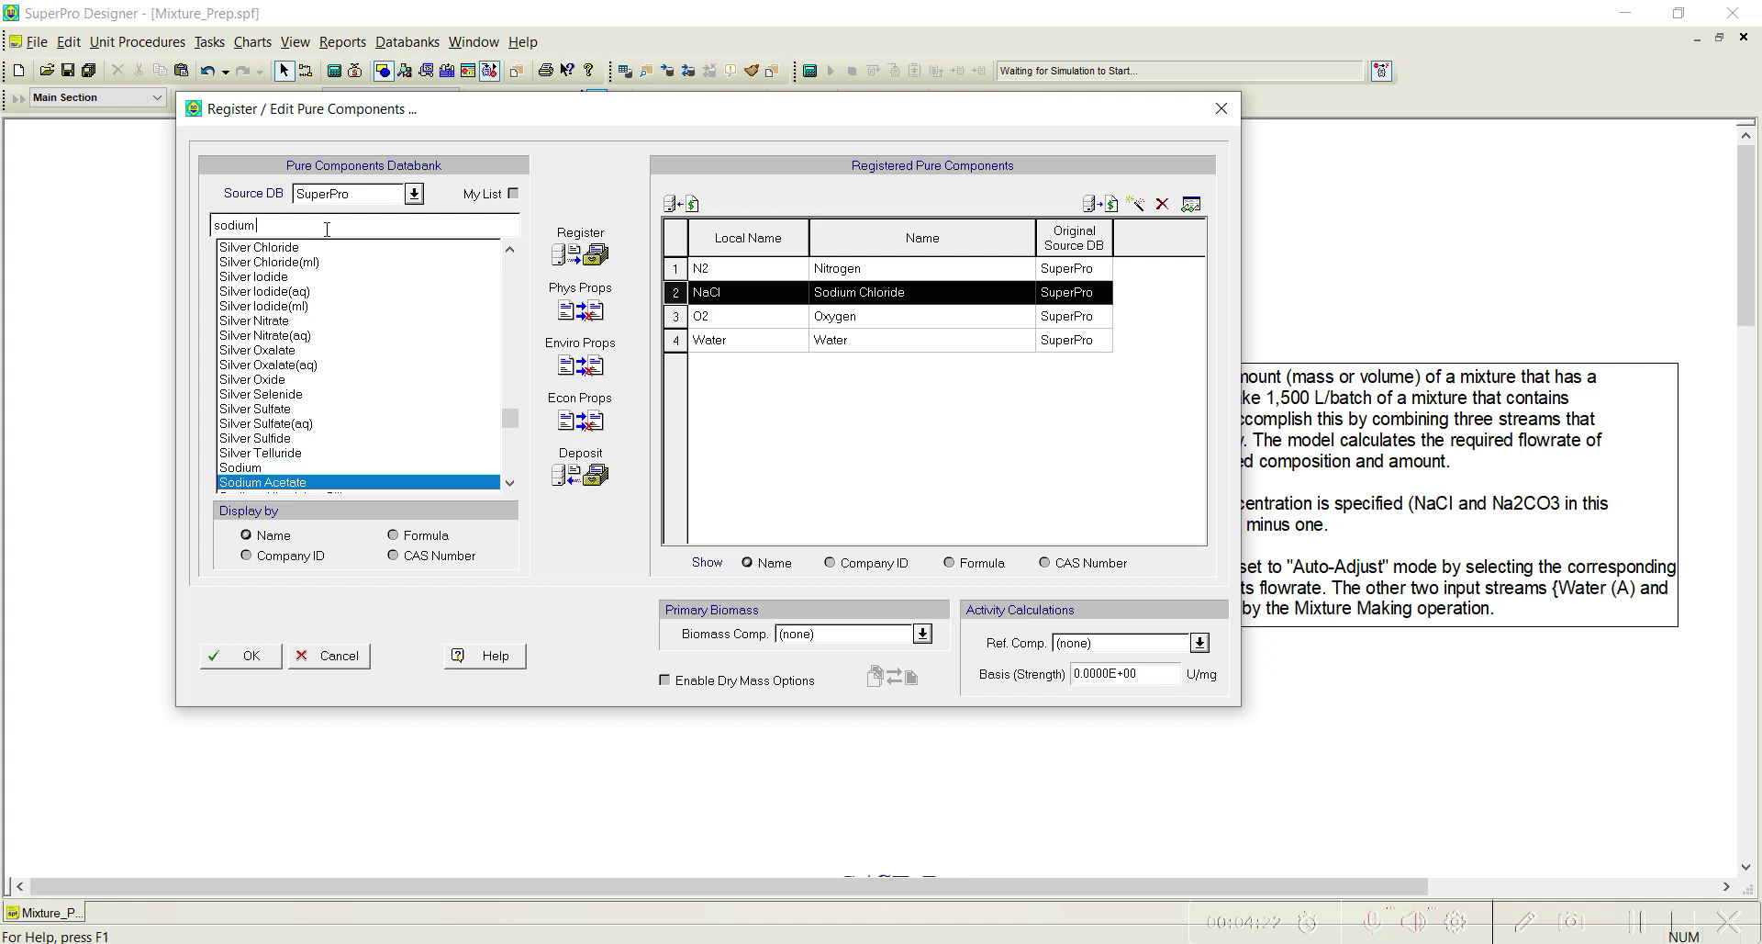
left_click(545, 258)
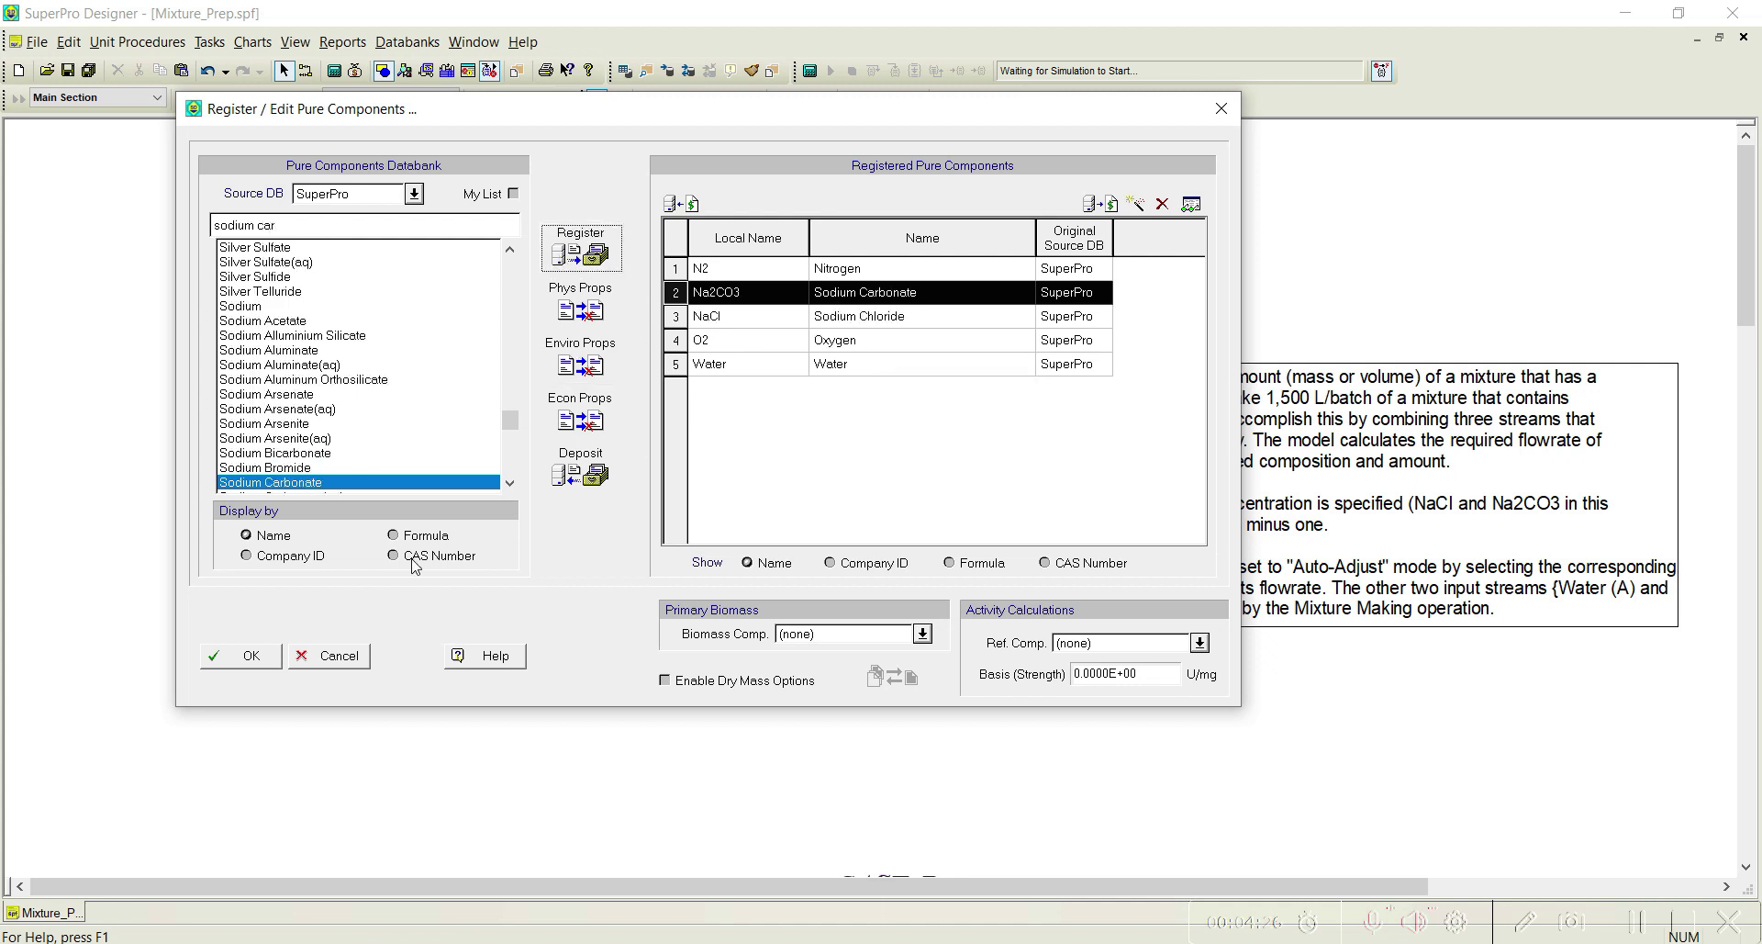
left_click(243, 655)
Draw three input streams into the first, third and fifth inlet ports of the mixing procedure and one output stream from its outlet
left_click(306, 71)
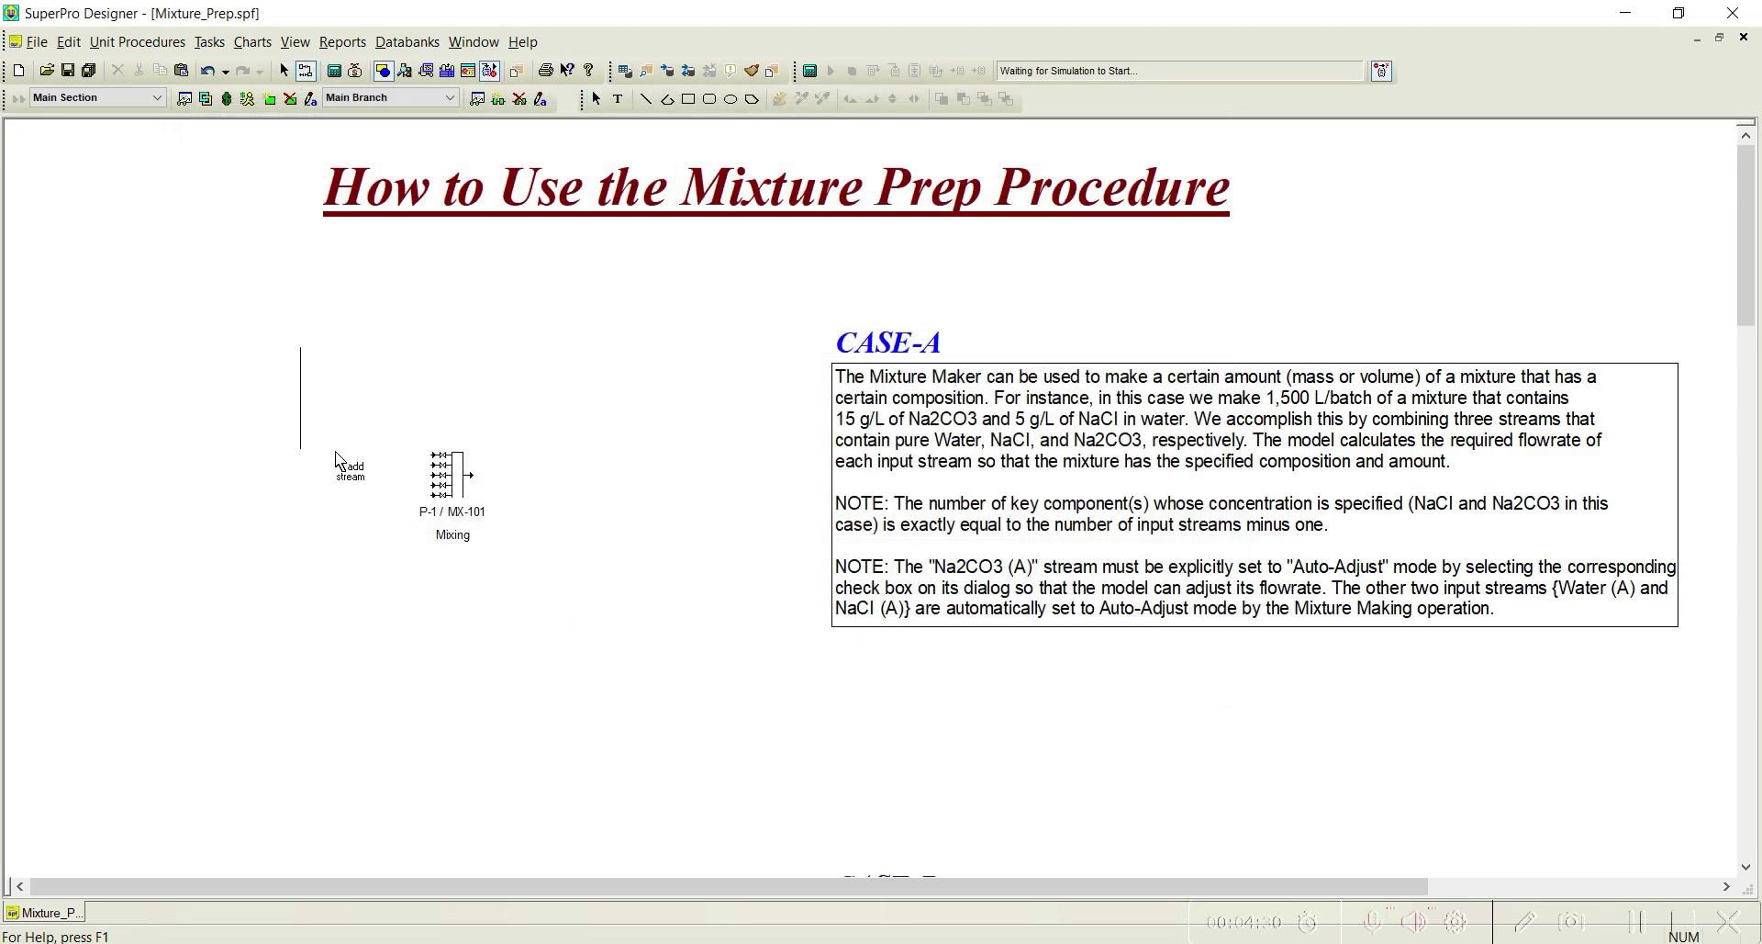
left_click(431, 453)
left_click(431, 474)
left_click(188, 474)
left_click(292, 569)
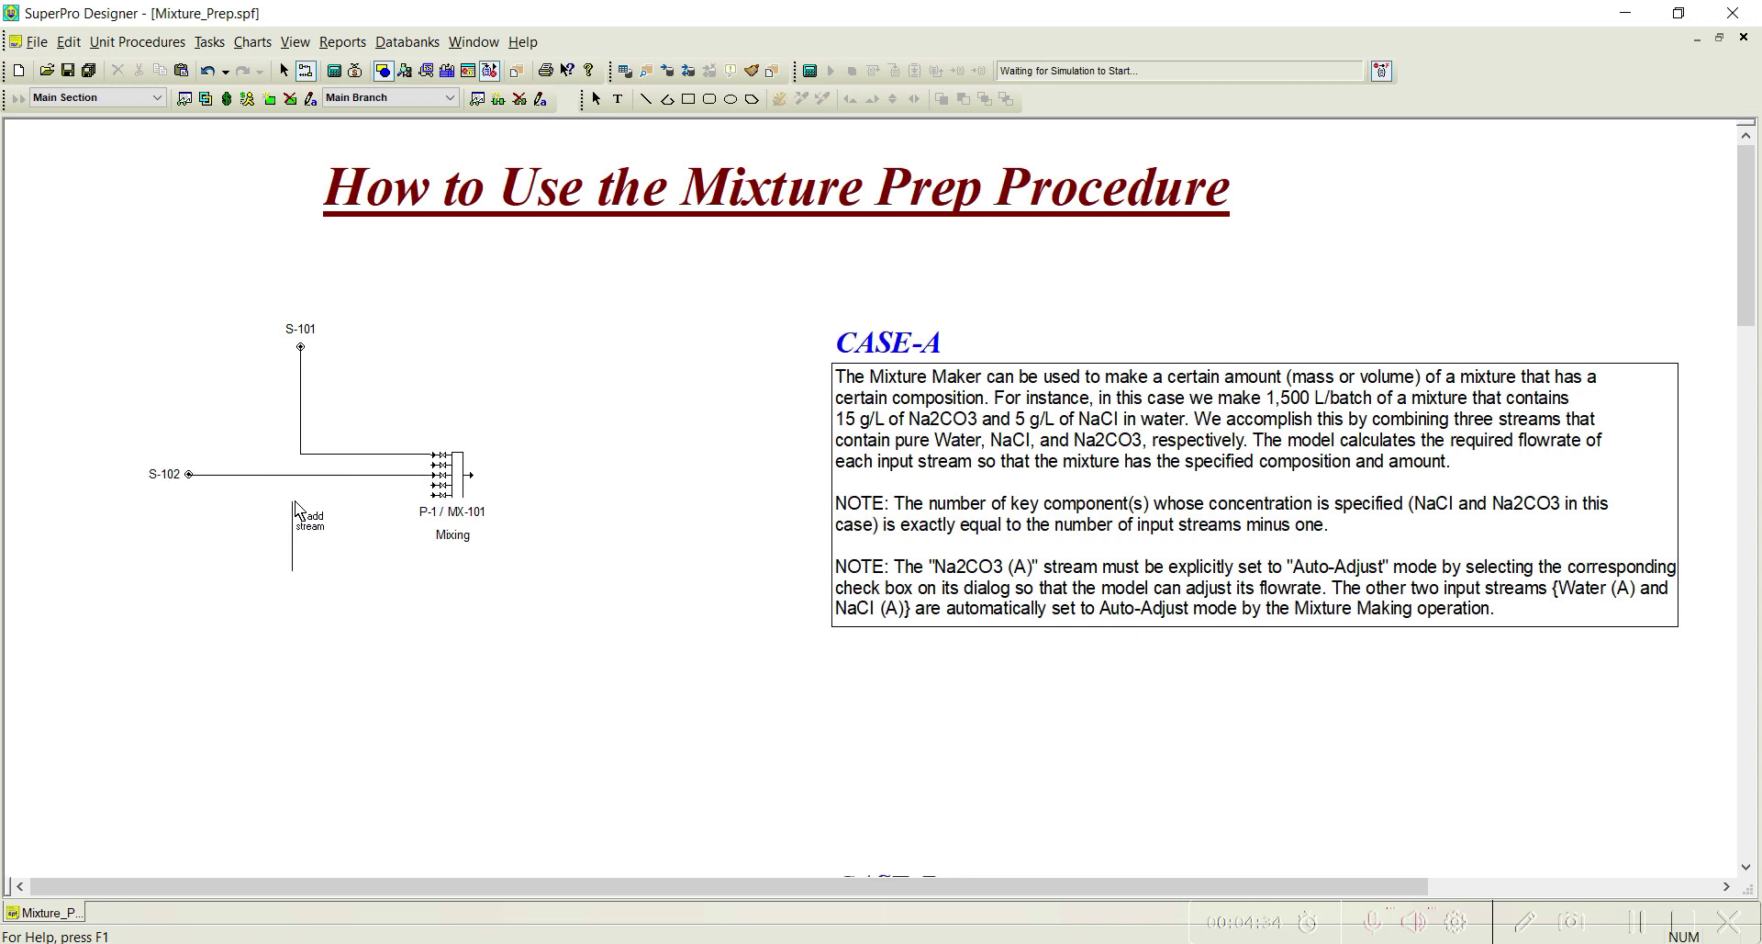
left_click(444, 496)
left_click(474, 474)
left_click(563, 473)
key("Escape")
Rename input stream S-101 as Water
right_click(373, 455)
left_click(455, 570)
type("Water")
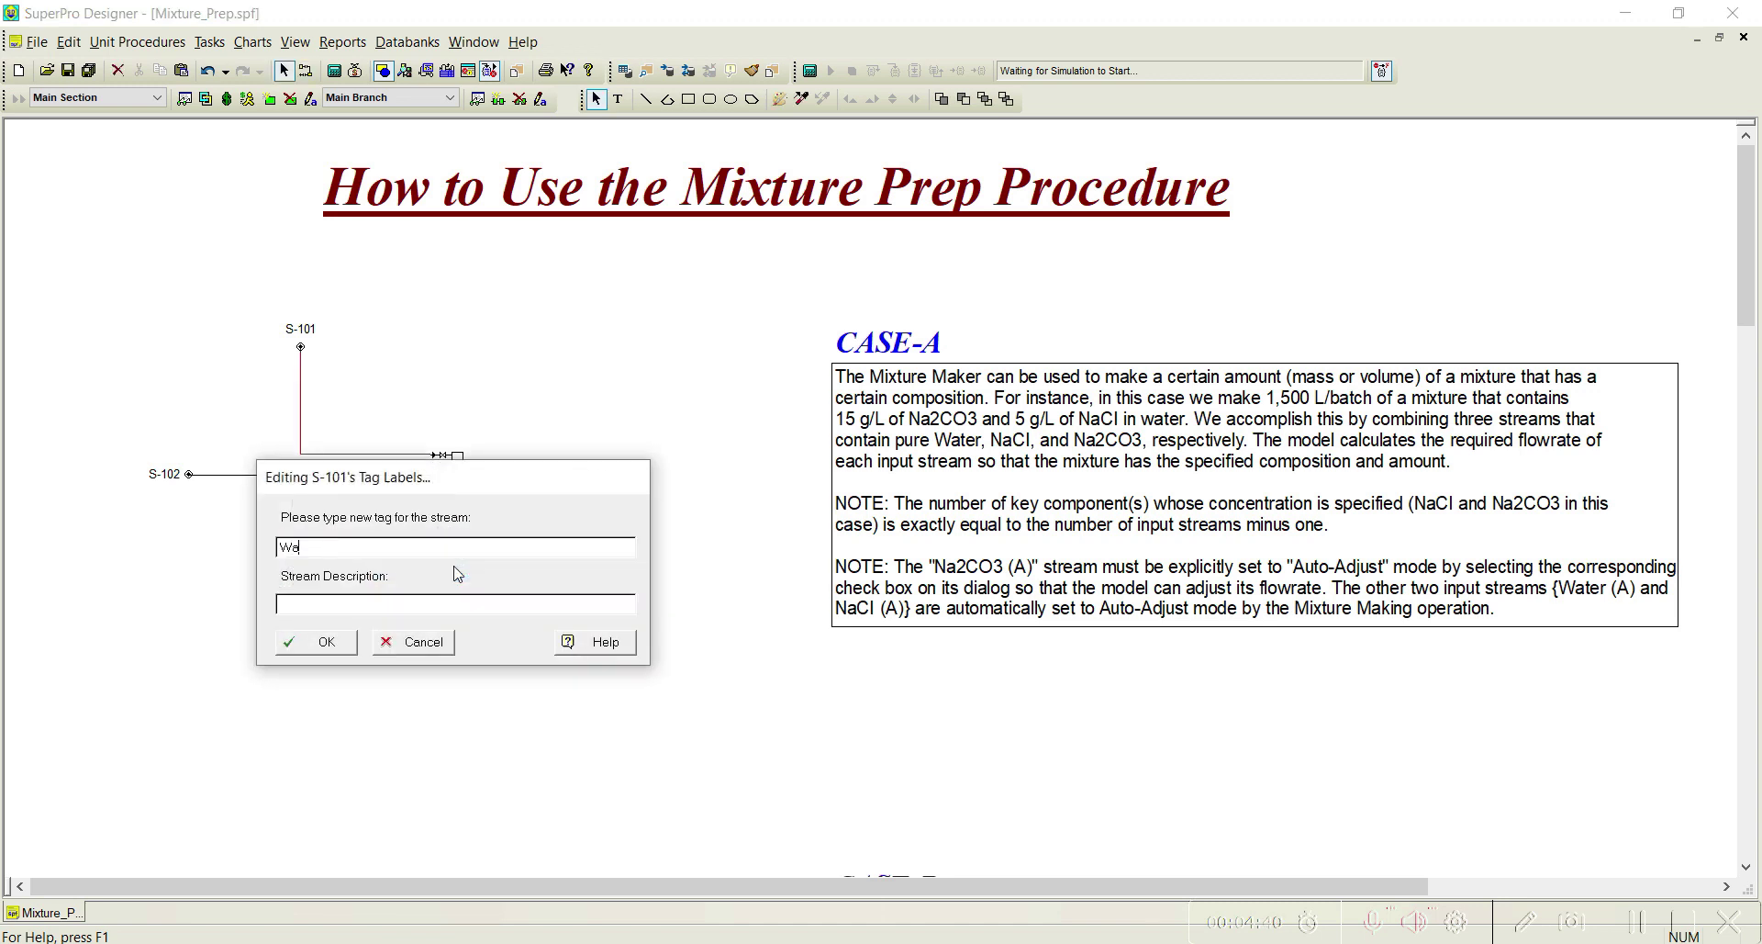
left_click(326, 642)
Rename input stream S-102 as NaCl
left_click(277, 475)
right_click(275, 475)
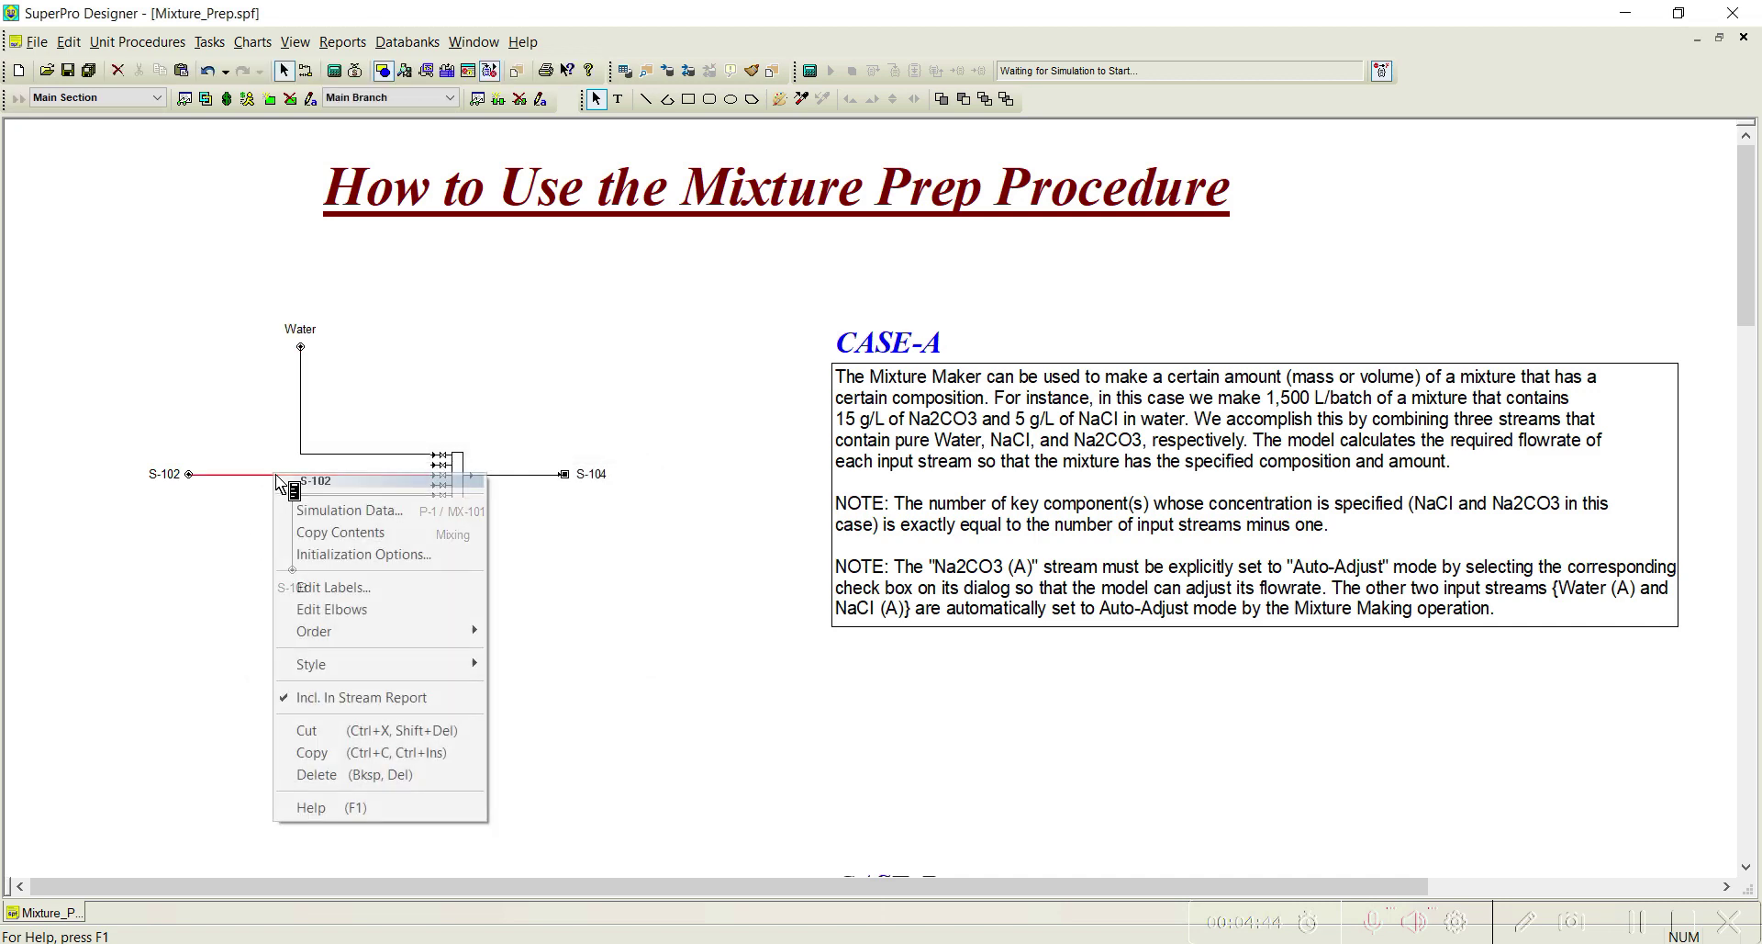
left_click(336, 584)
type("NaCl")
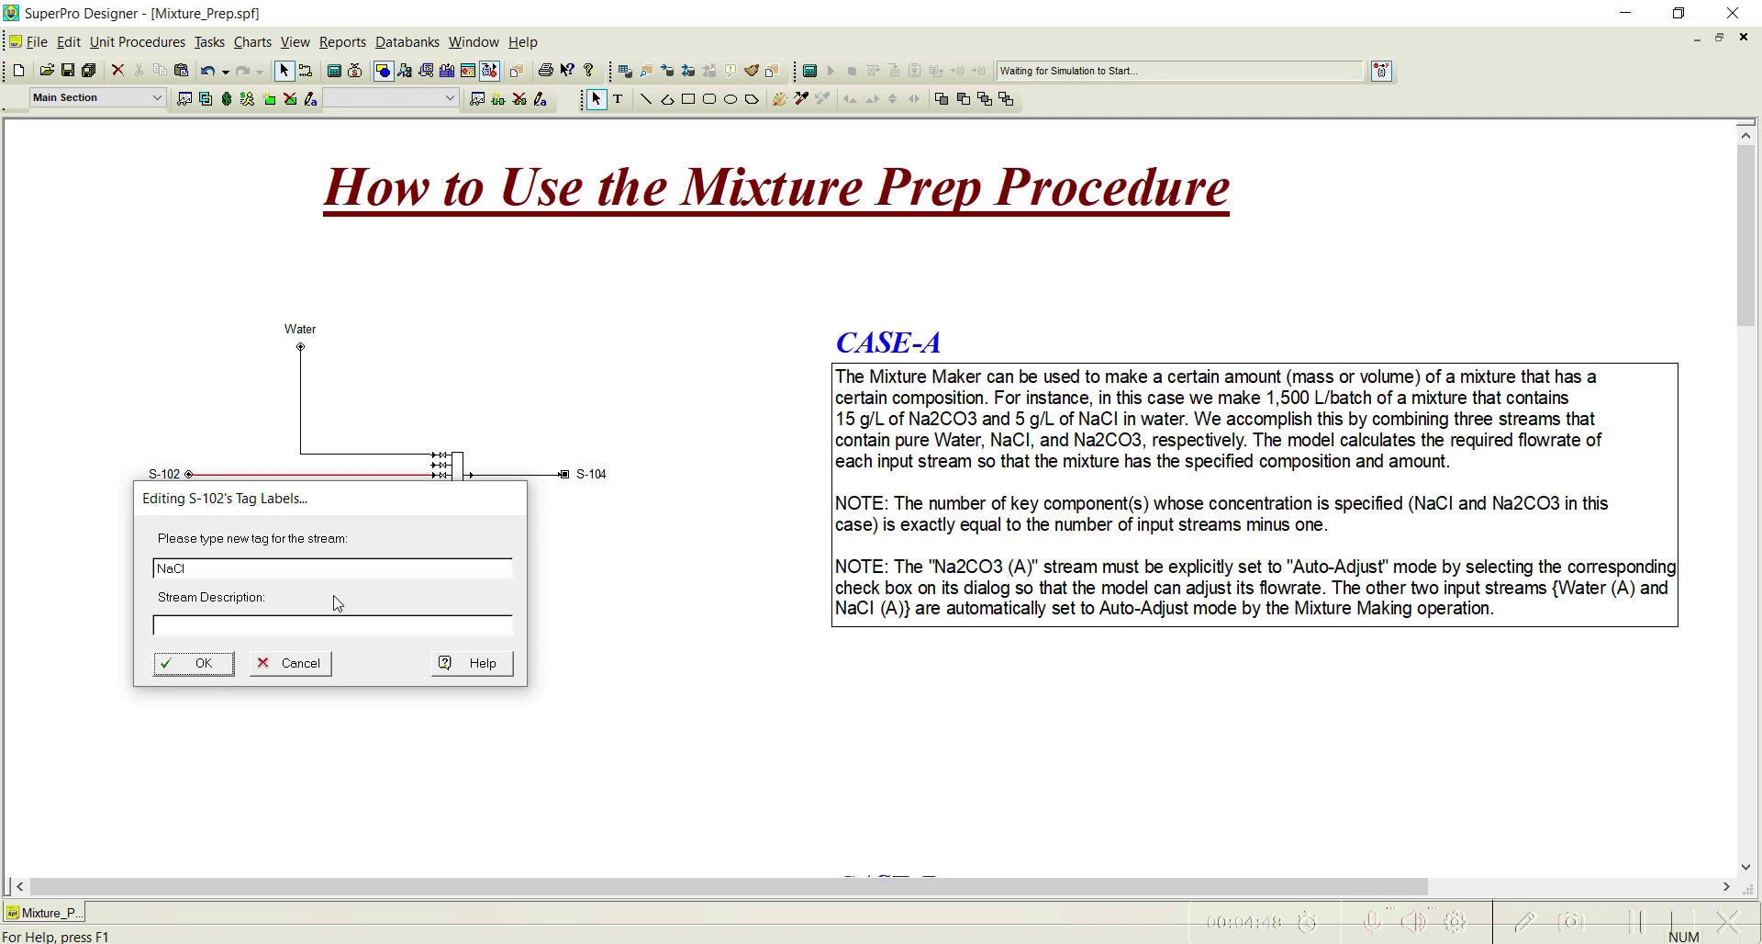
left_click(195, 663)
Rename input stream S-103 as Na2CO3
left_click(395, 495)
right_click(386, 497)
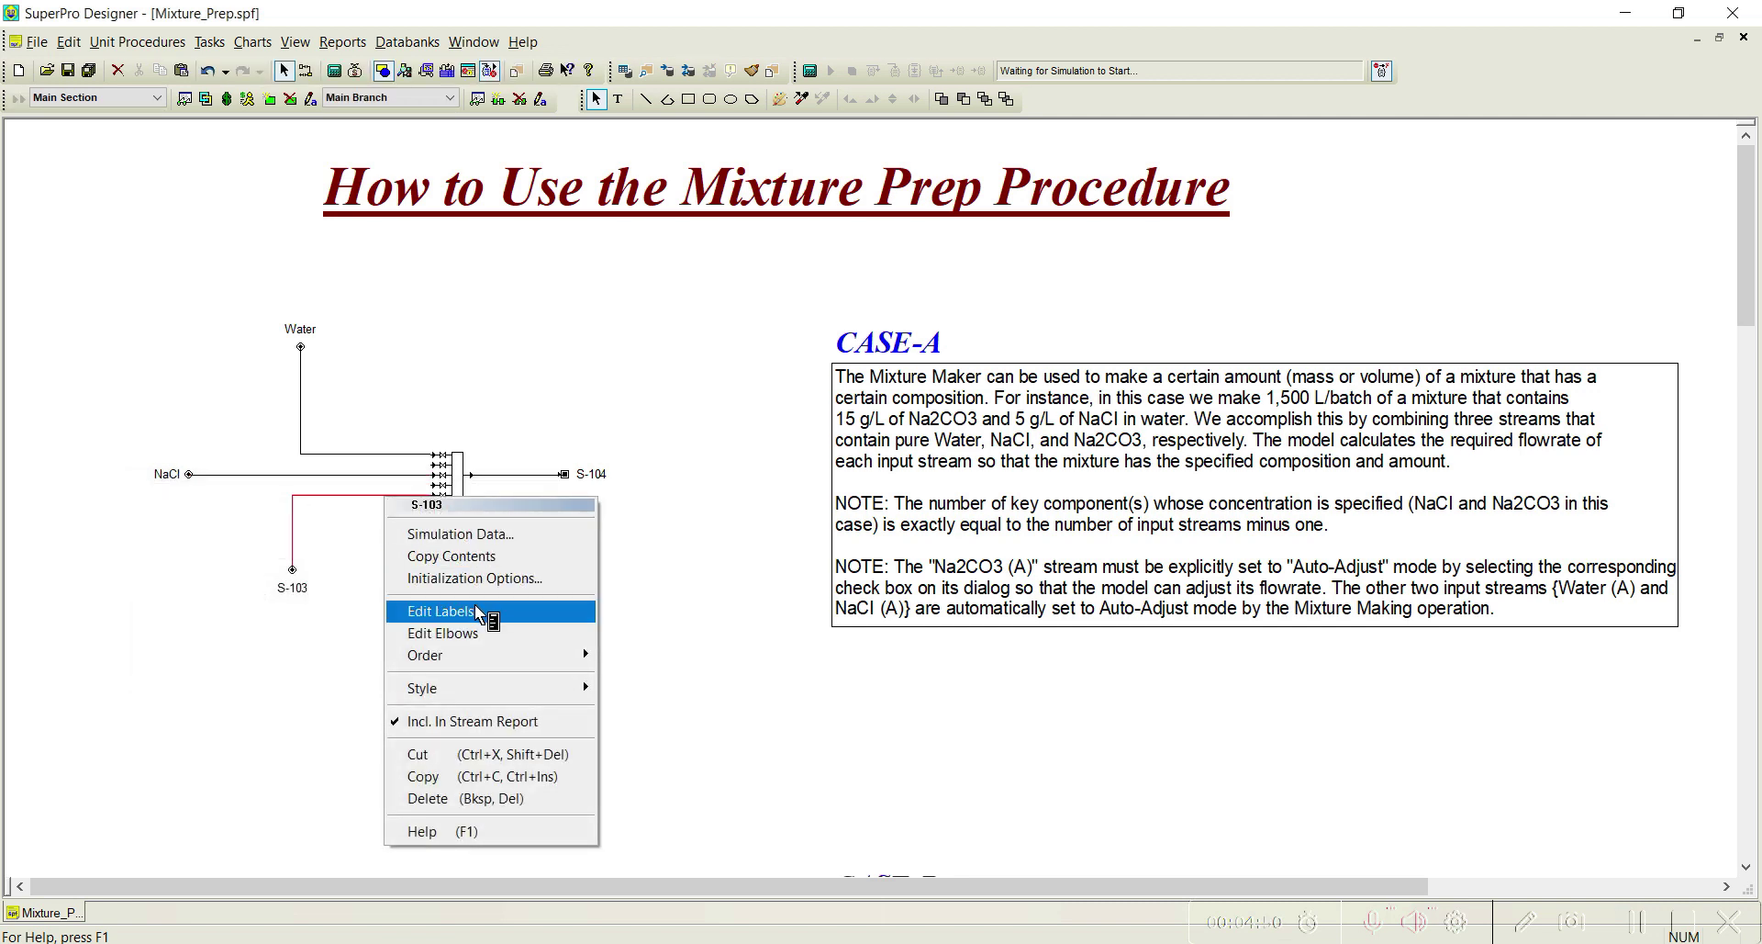
left_click(476, 609)
type("Na2")
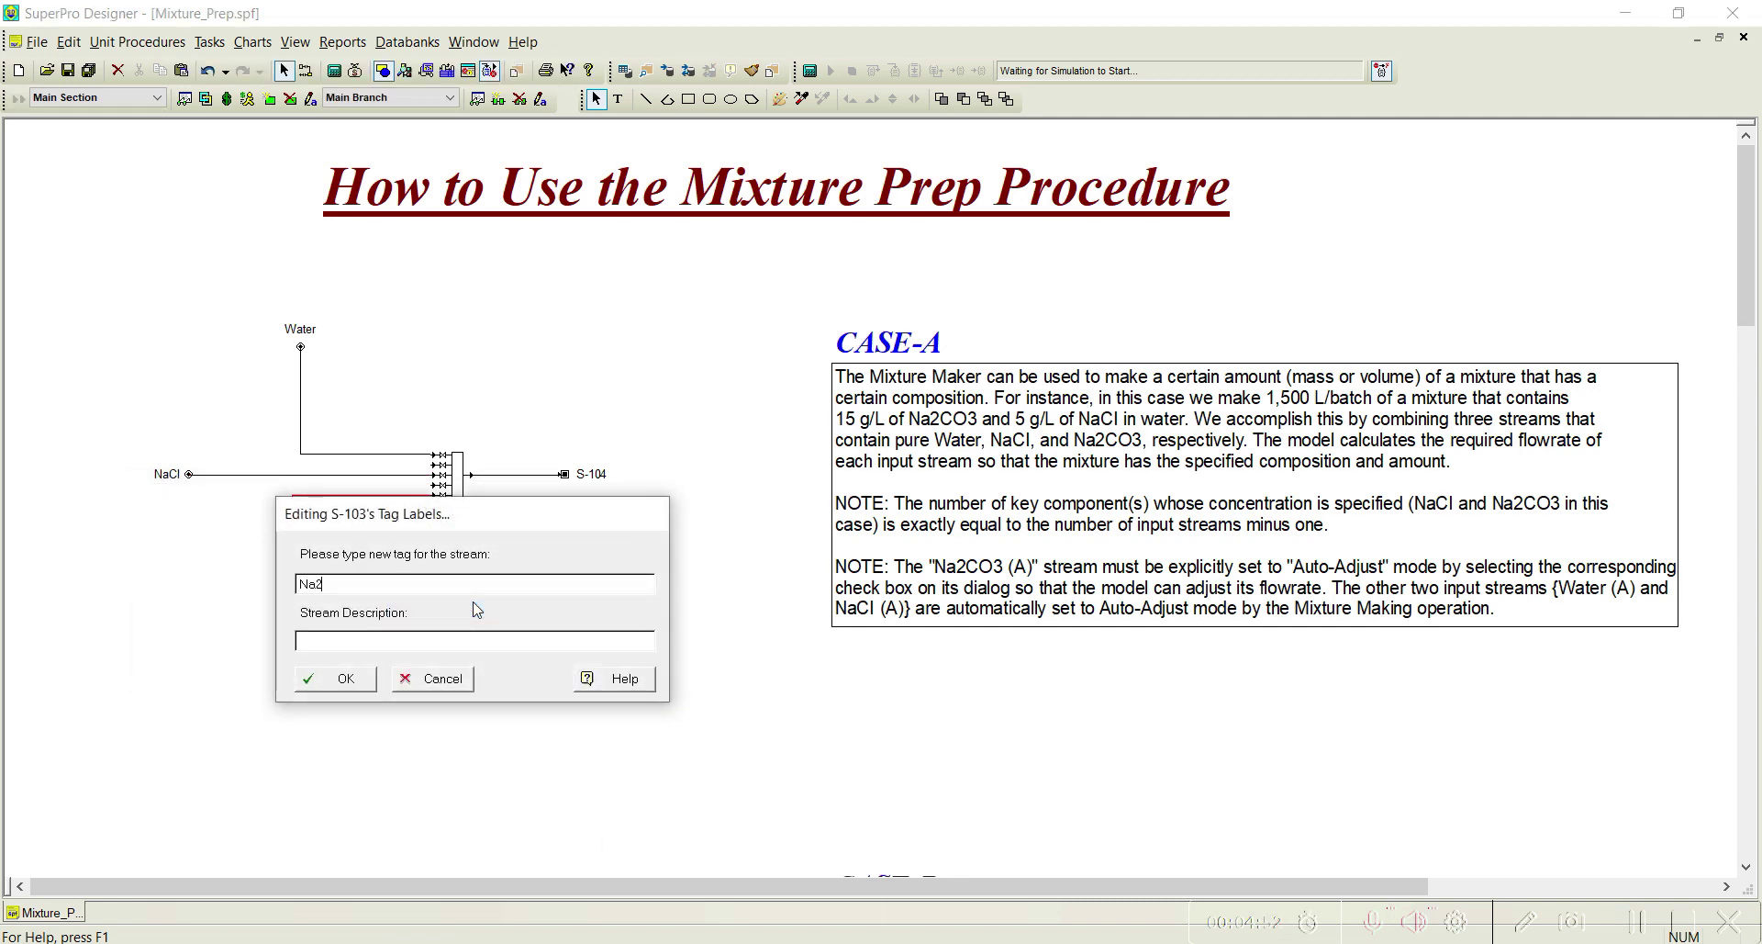
type("CO3")
Rename the mixing procedure's output stream as Product
right_click(539, 474)
left_click(595, 592)
type("Pi")
type("oduct")
left_click(501, 663)
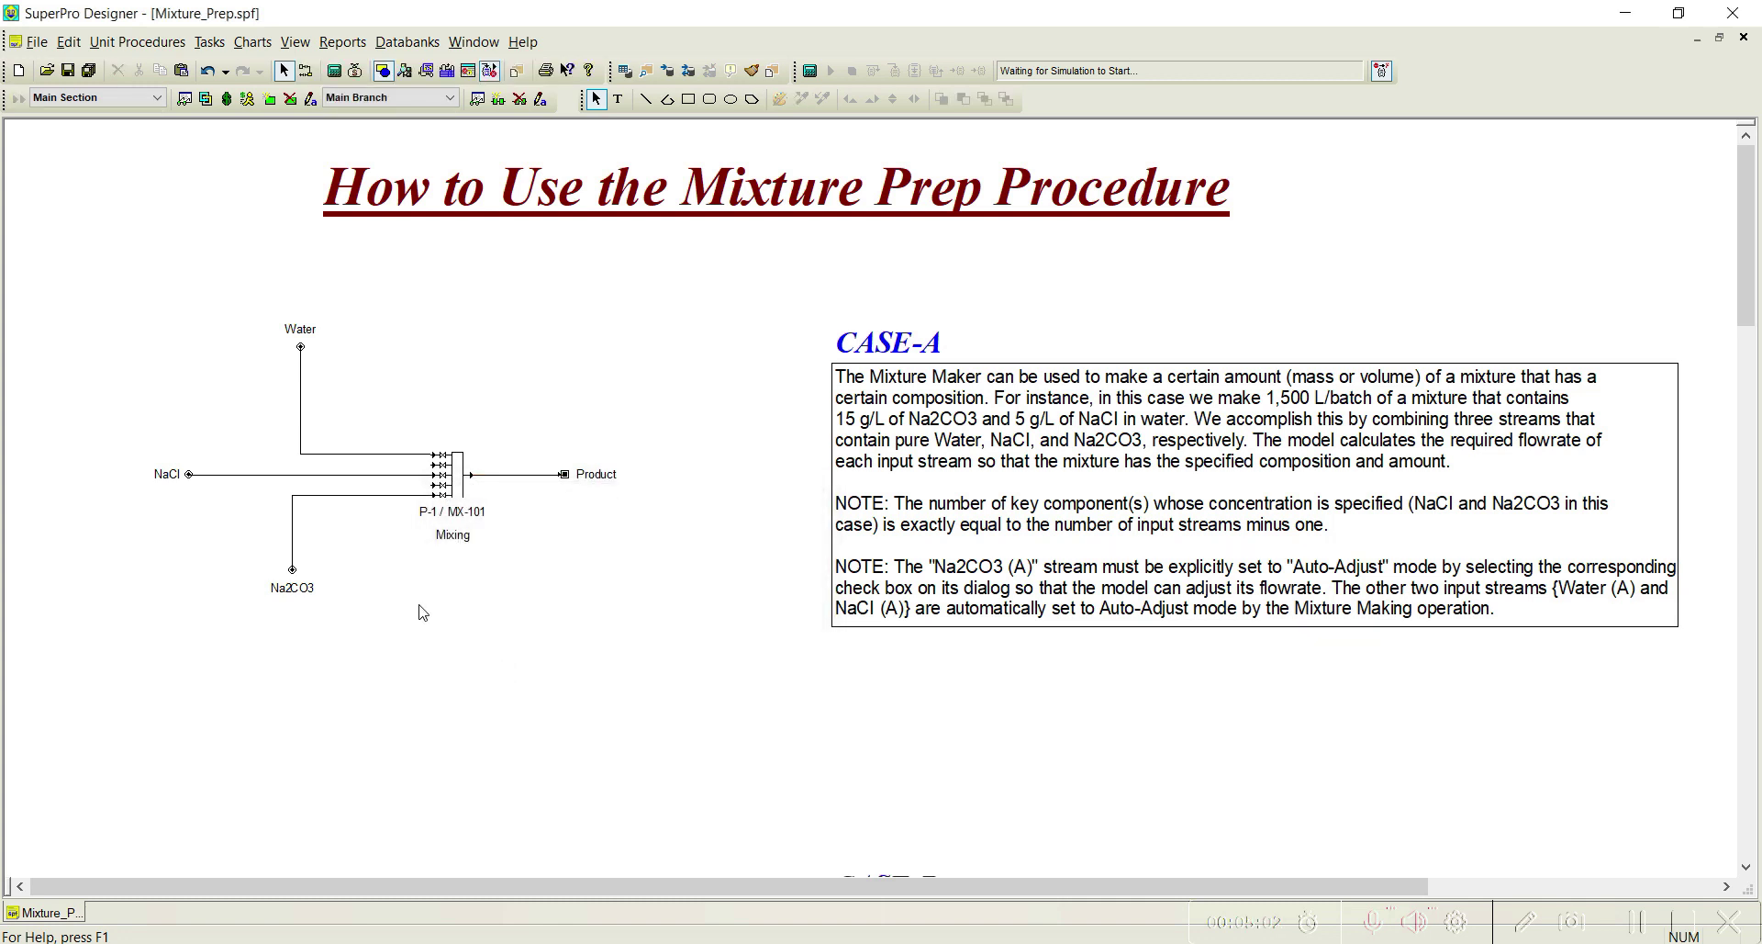
Open the Water input stream's simulation data
double_click(349, 453)
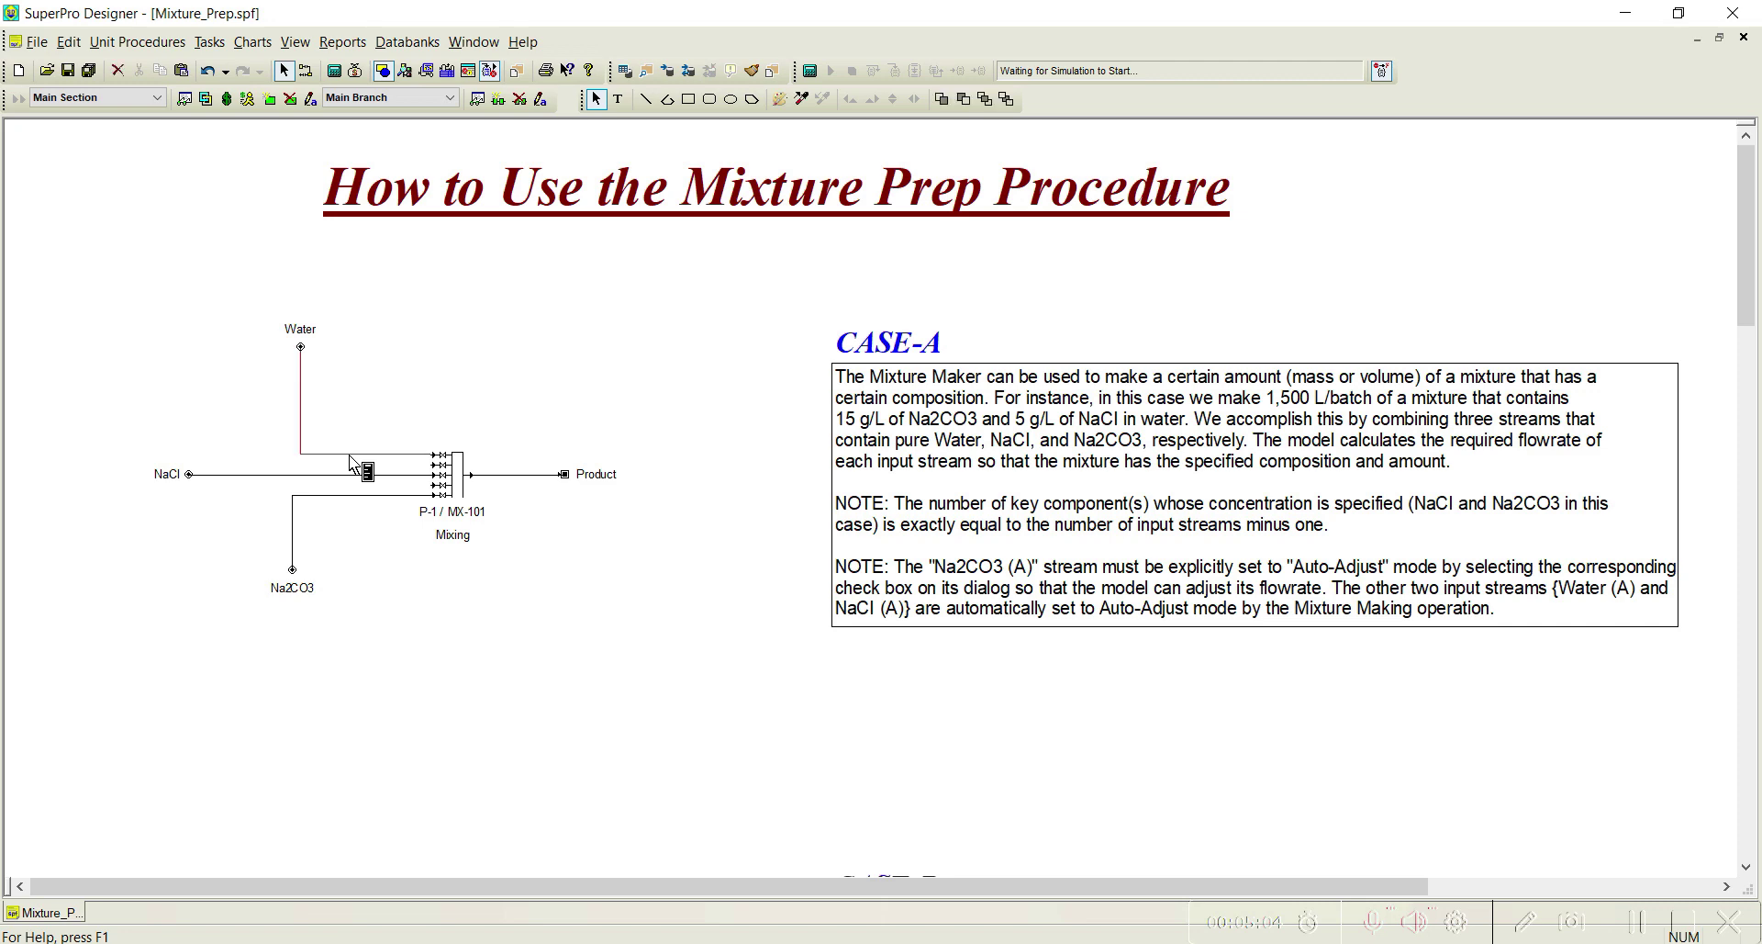
left_click_drag(454, 85, 809, 61)
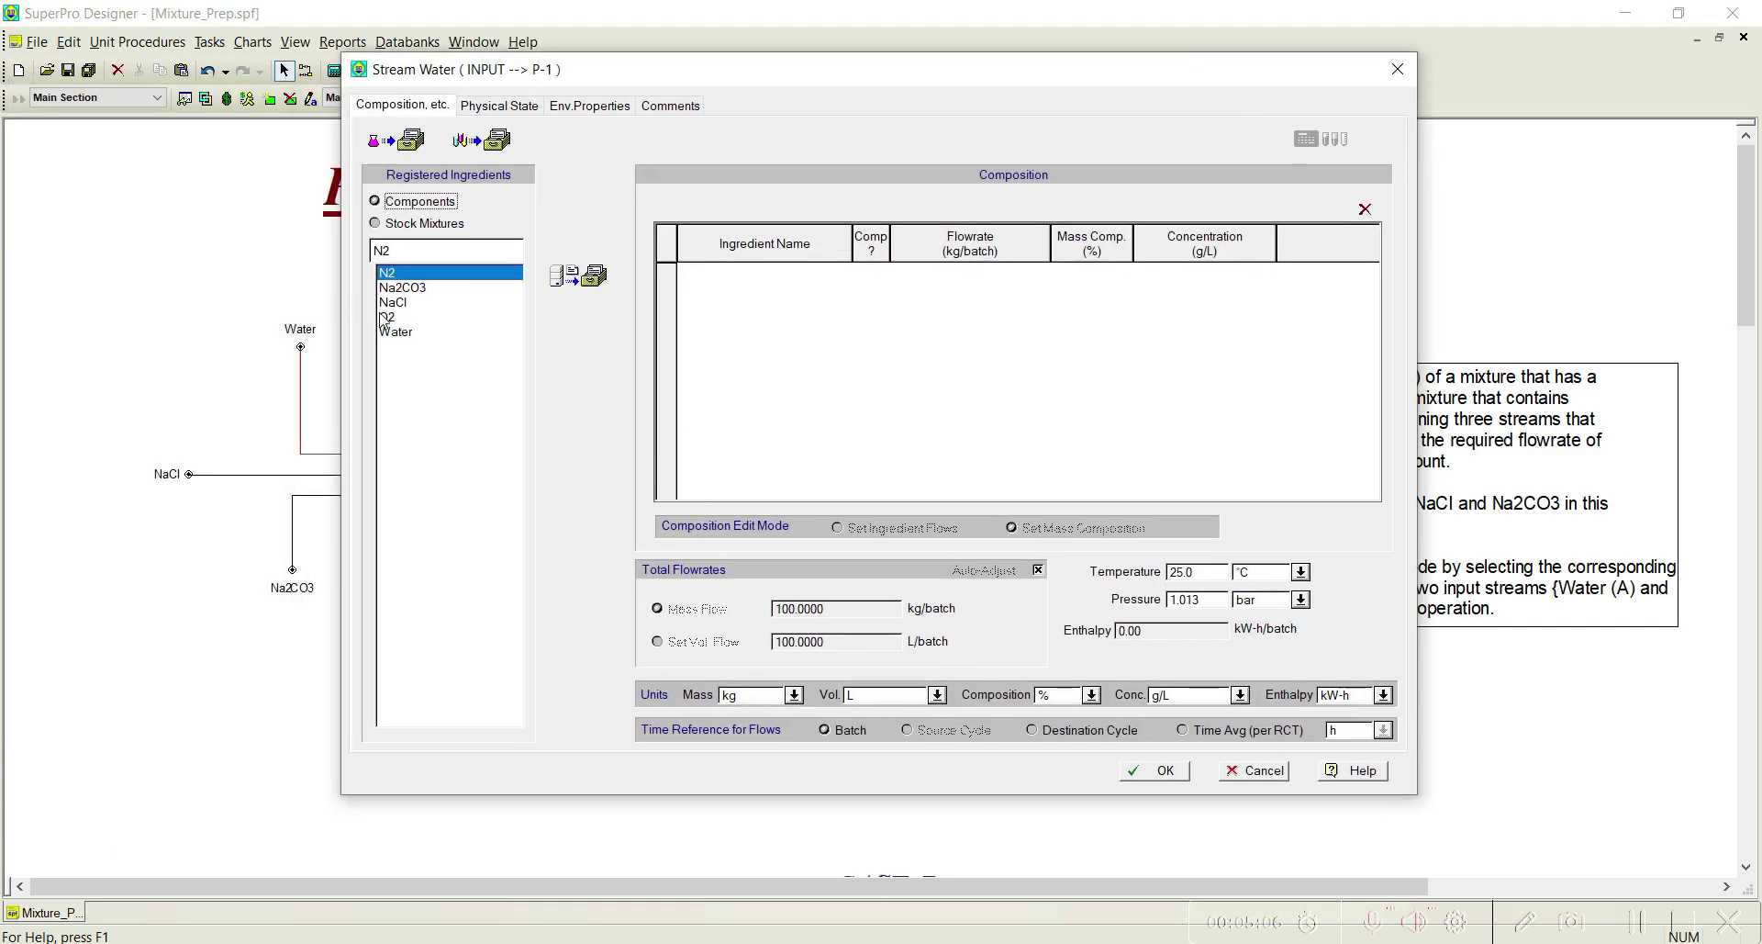
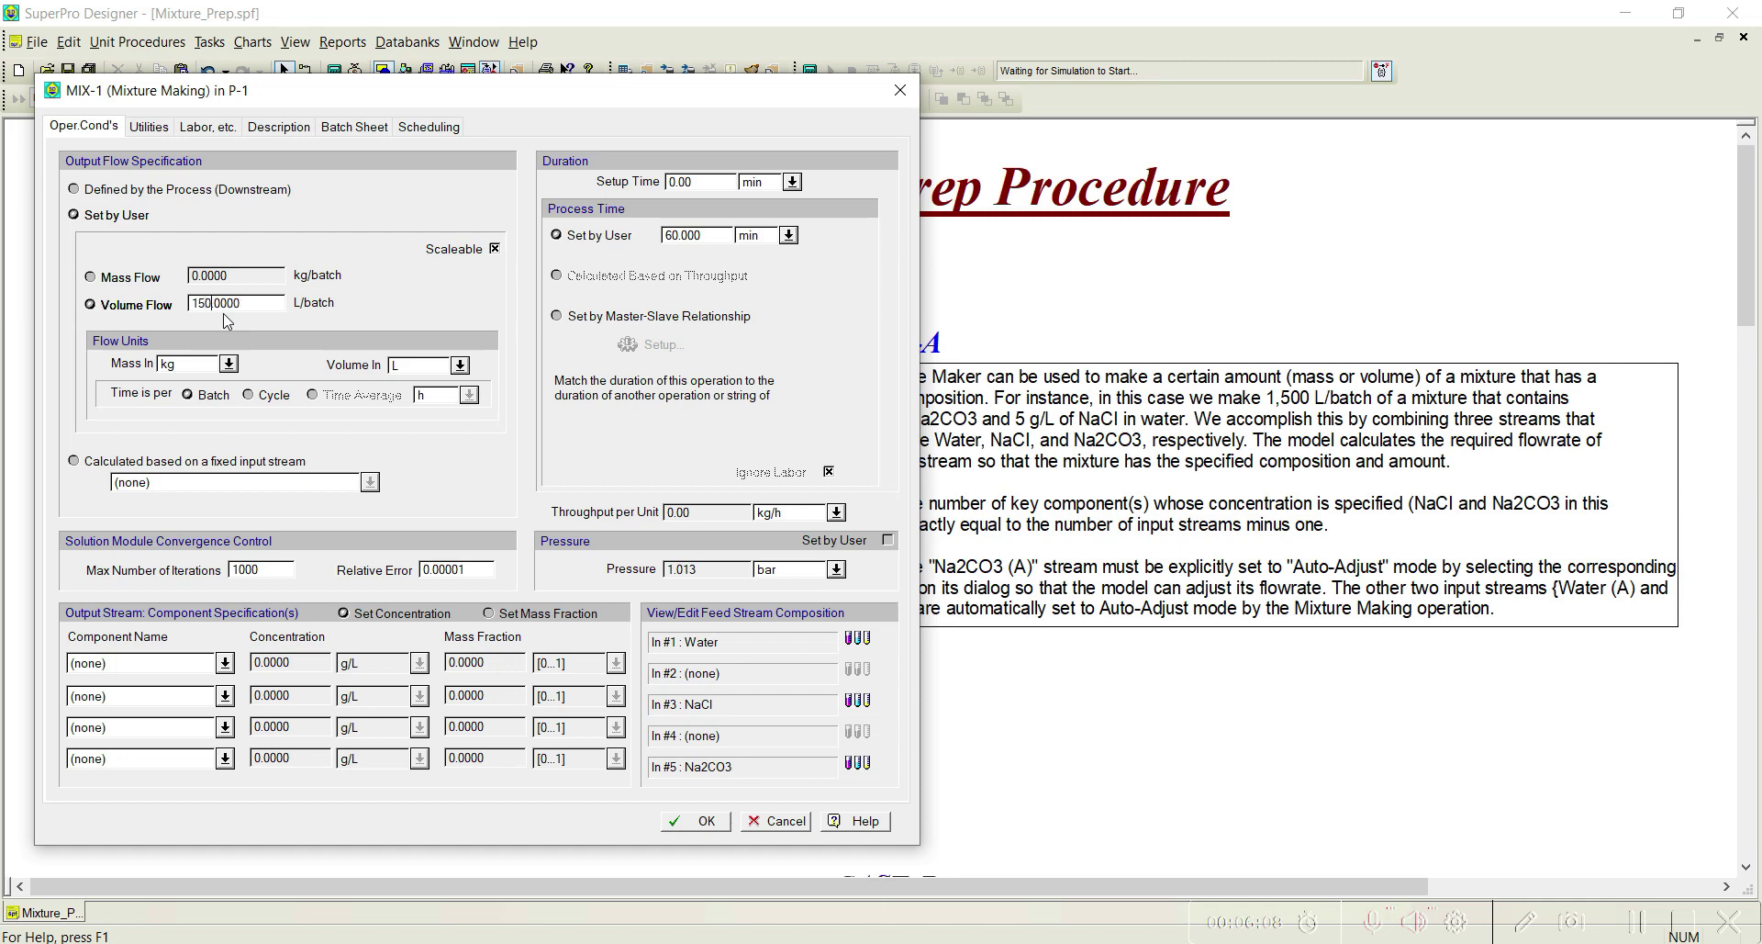
Choose Na2CO3 and NaCl as the first and second specified components of the Mixture Making operation's output stream
mouse_move(633, 97)
left_mouse_down()
mouse_move(587, 73)
mouse_move(630, 84)
mouse_move(610, 89)
left_mouse_up()
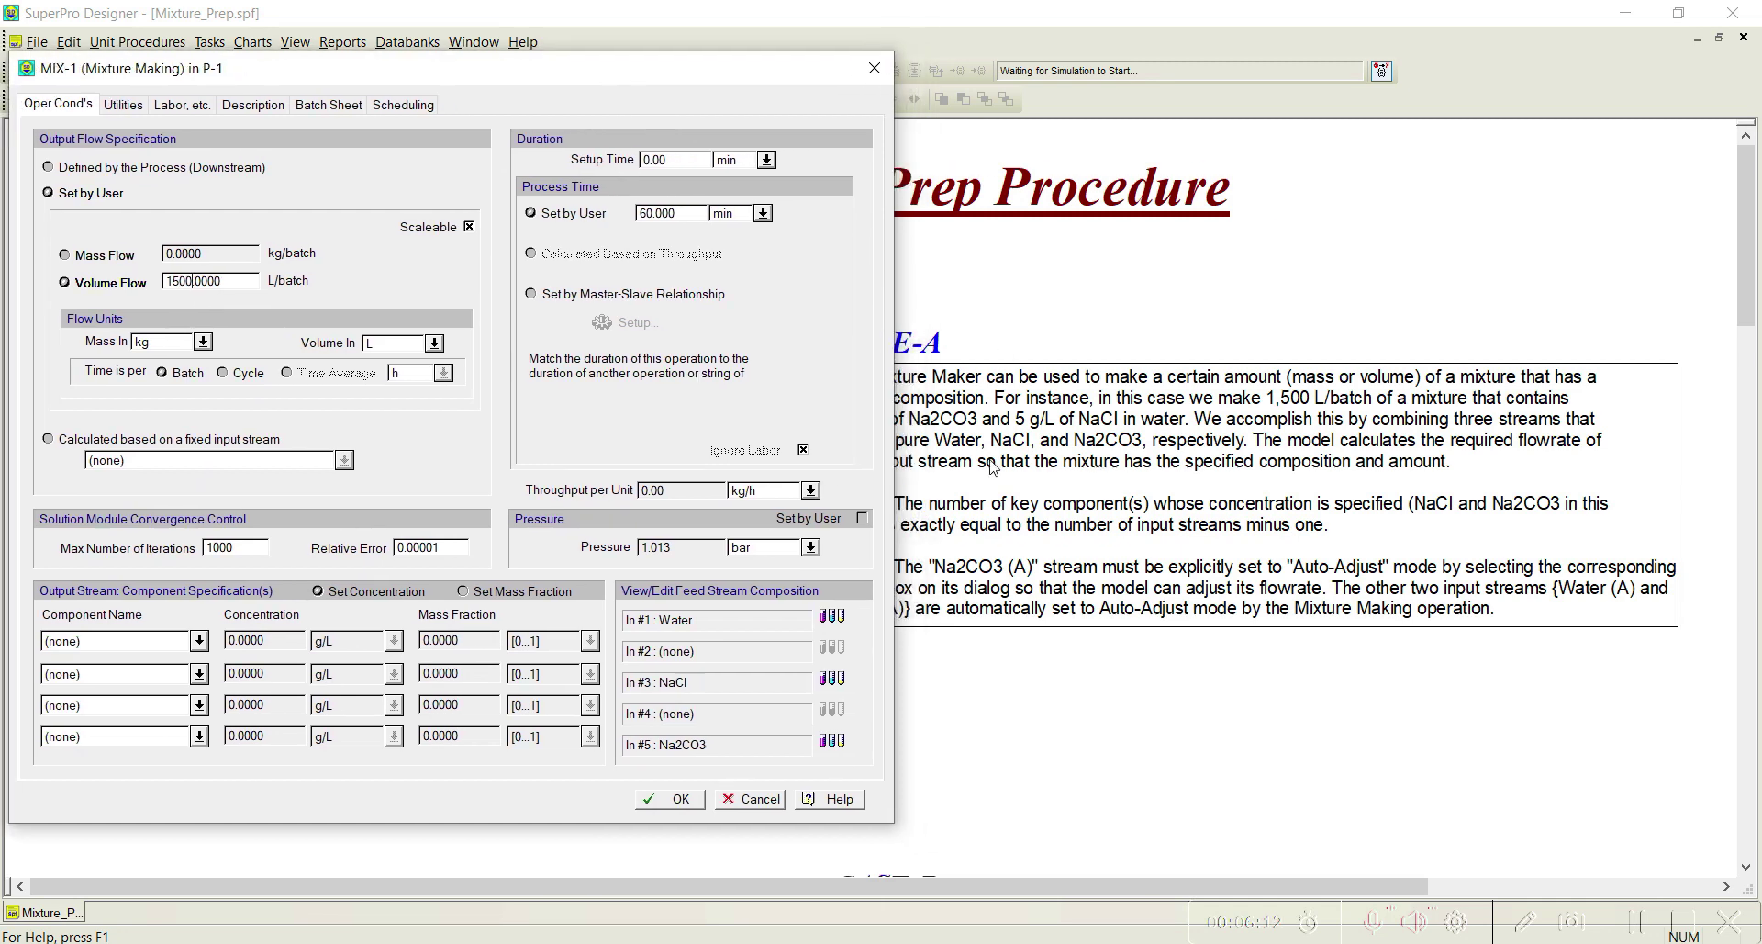
left_click_drag(498, 83, 567, 102)
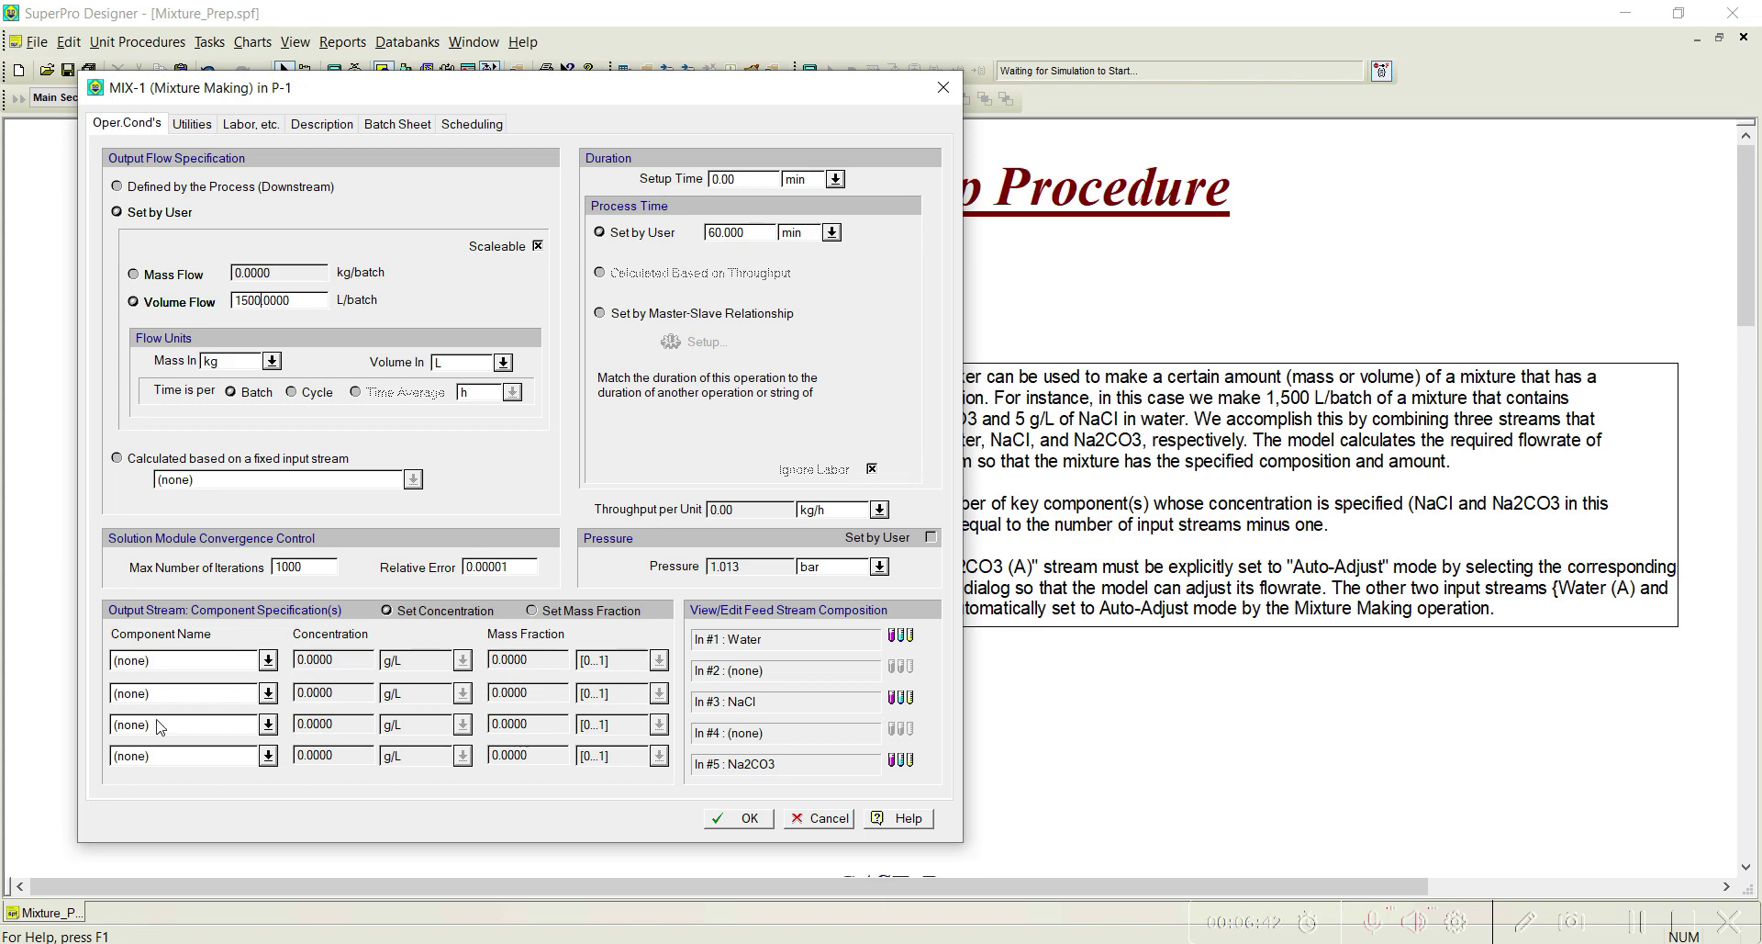
left_click(268, 662)
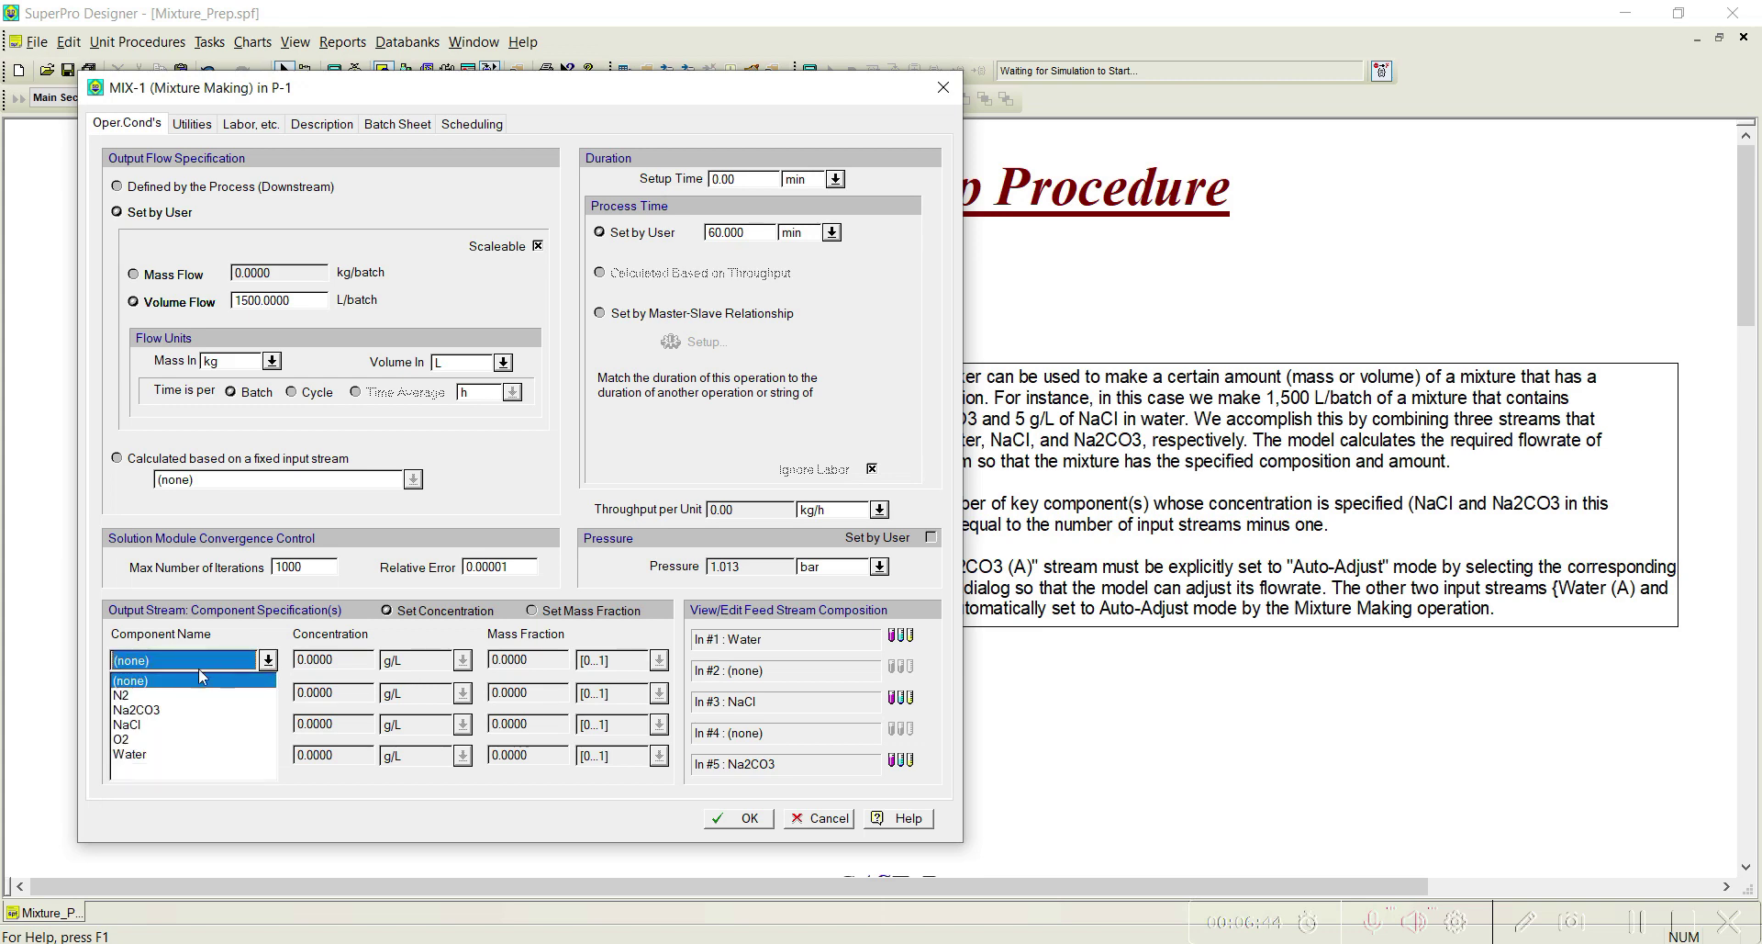
left_click(174, 709)
left_click(268, 693)
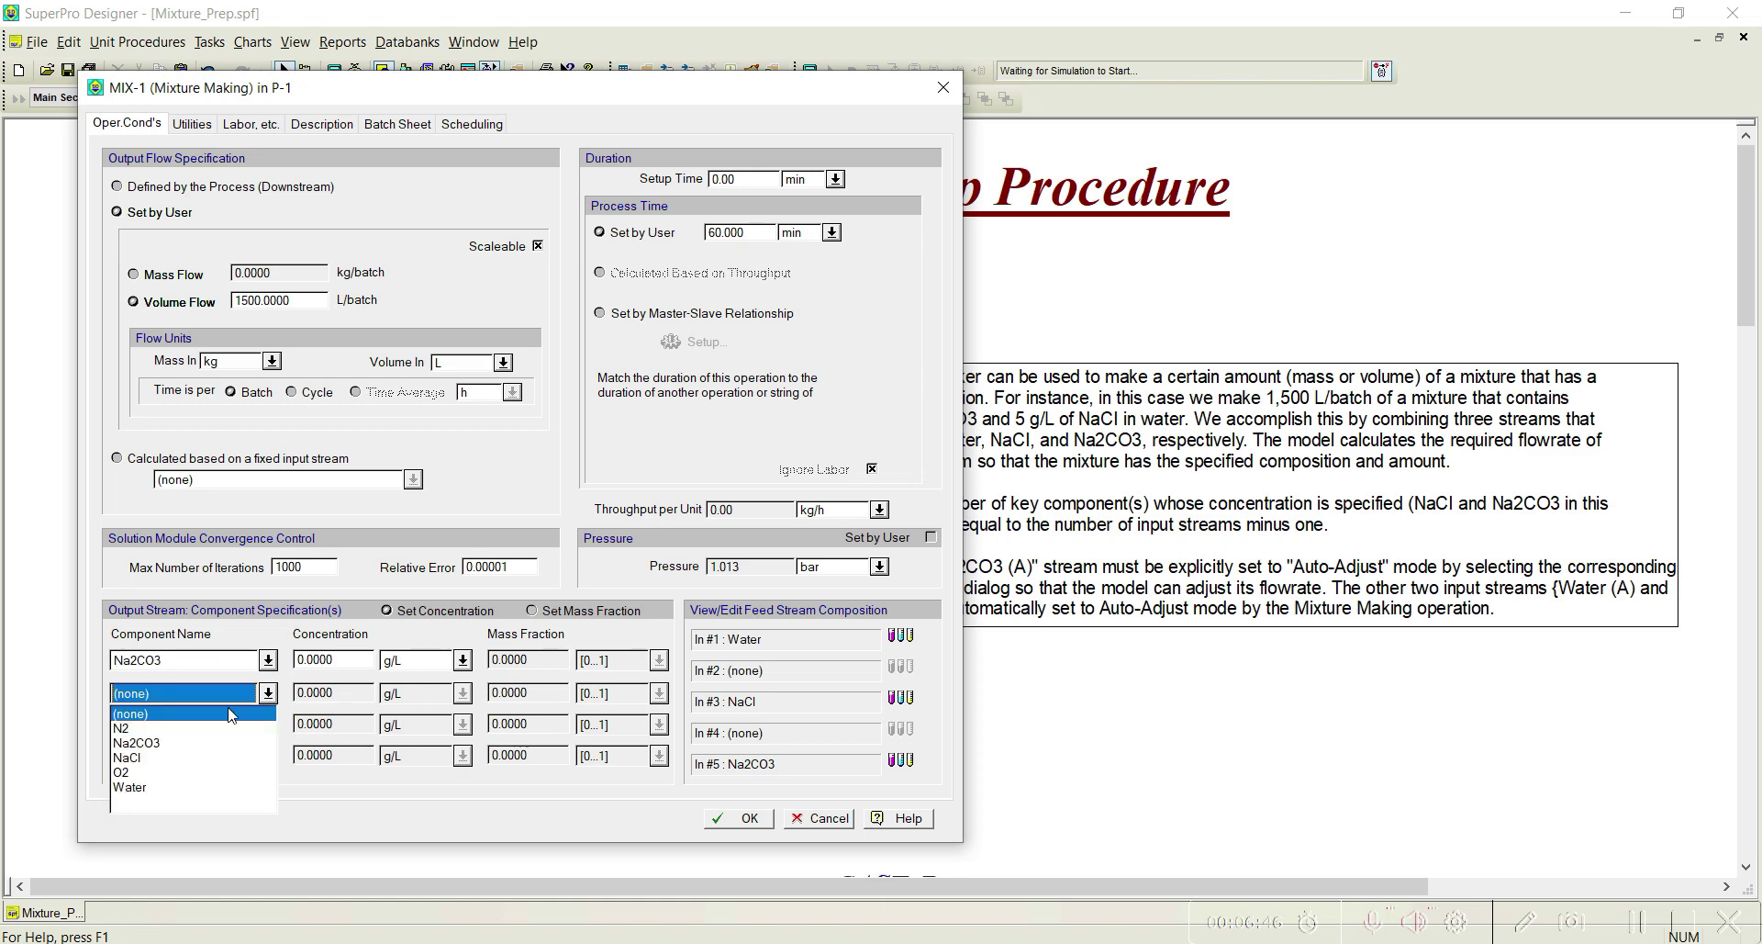
left_click(169, 759)
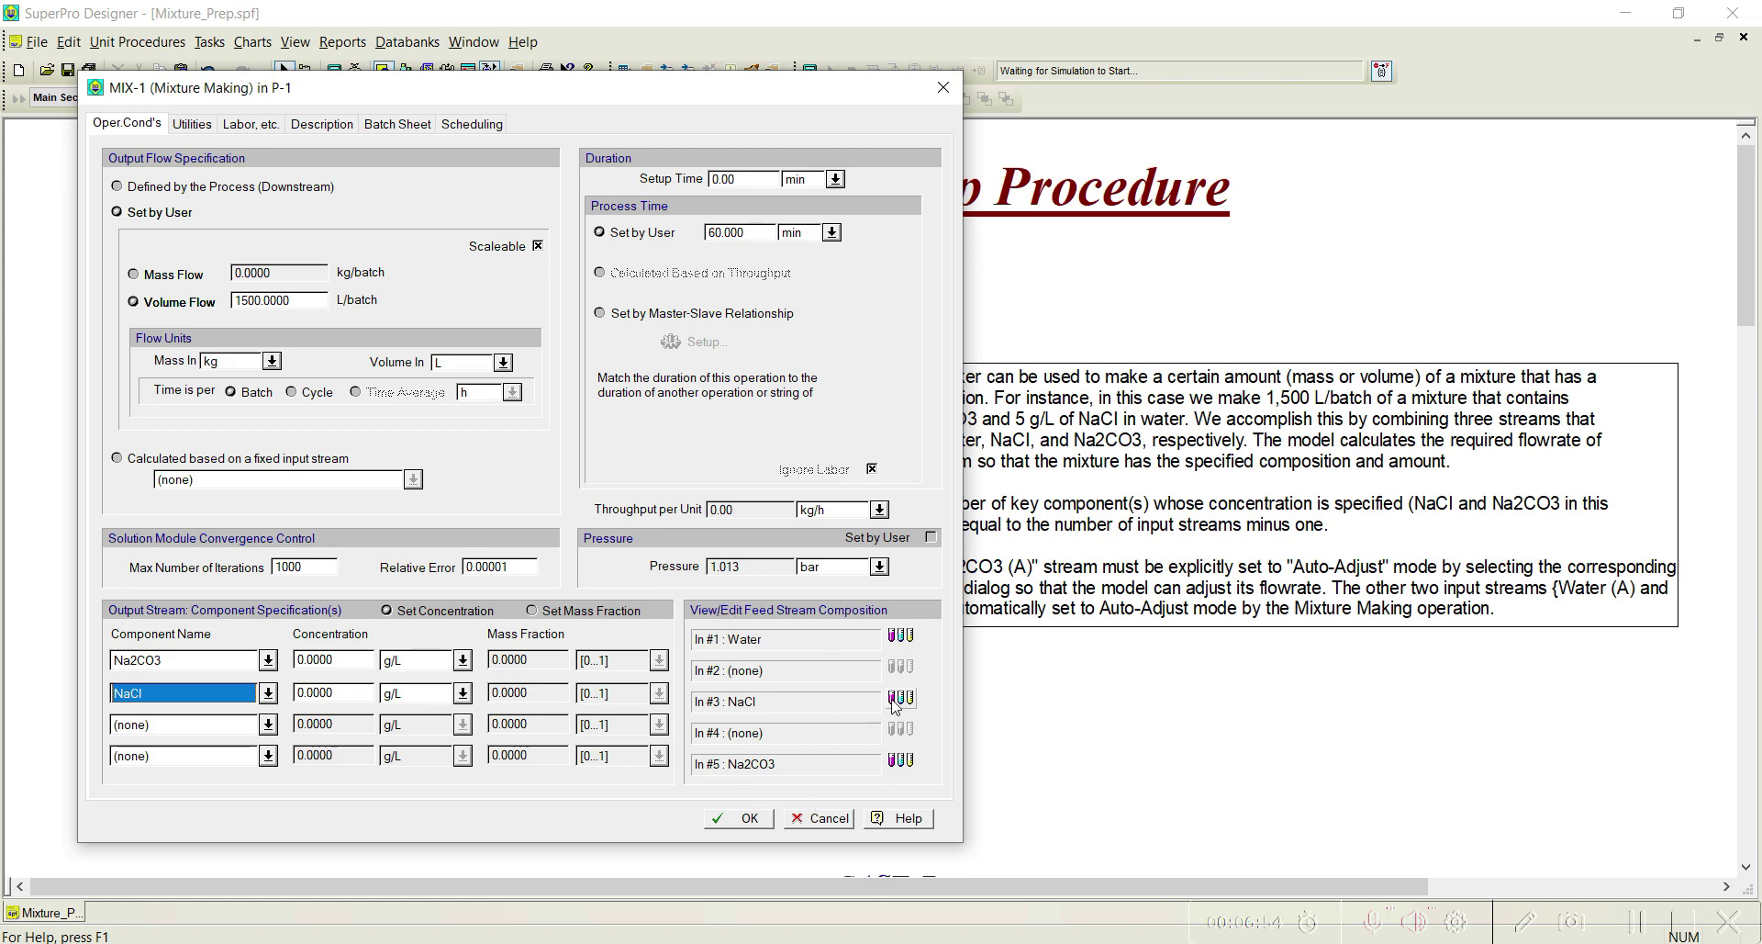
Review the compositions of the Water and NaCl feed streams from the Mixture Making operation
left_click(903, 638)
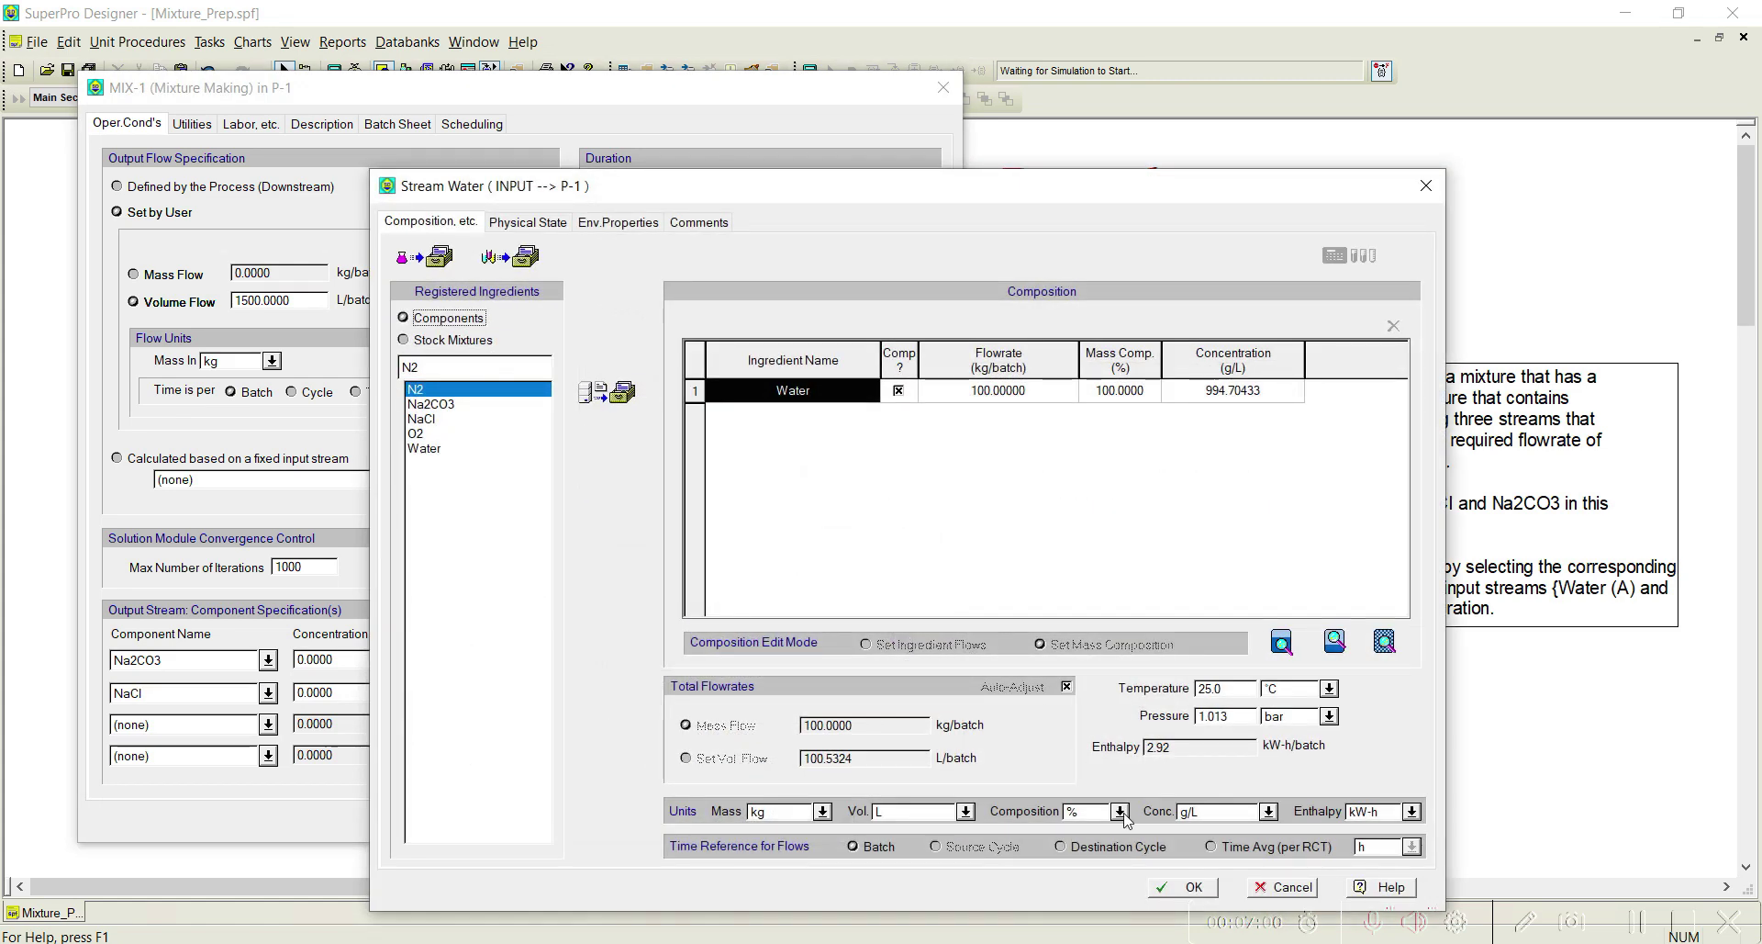
left_click_drag(1053, 191, 1055, 126)
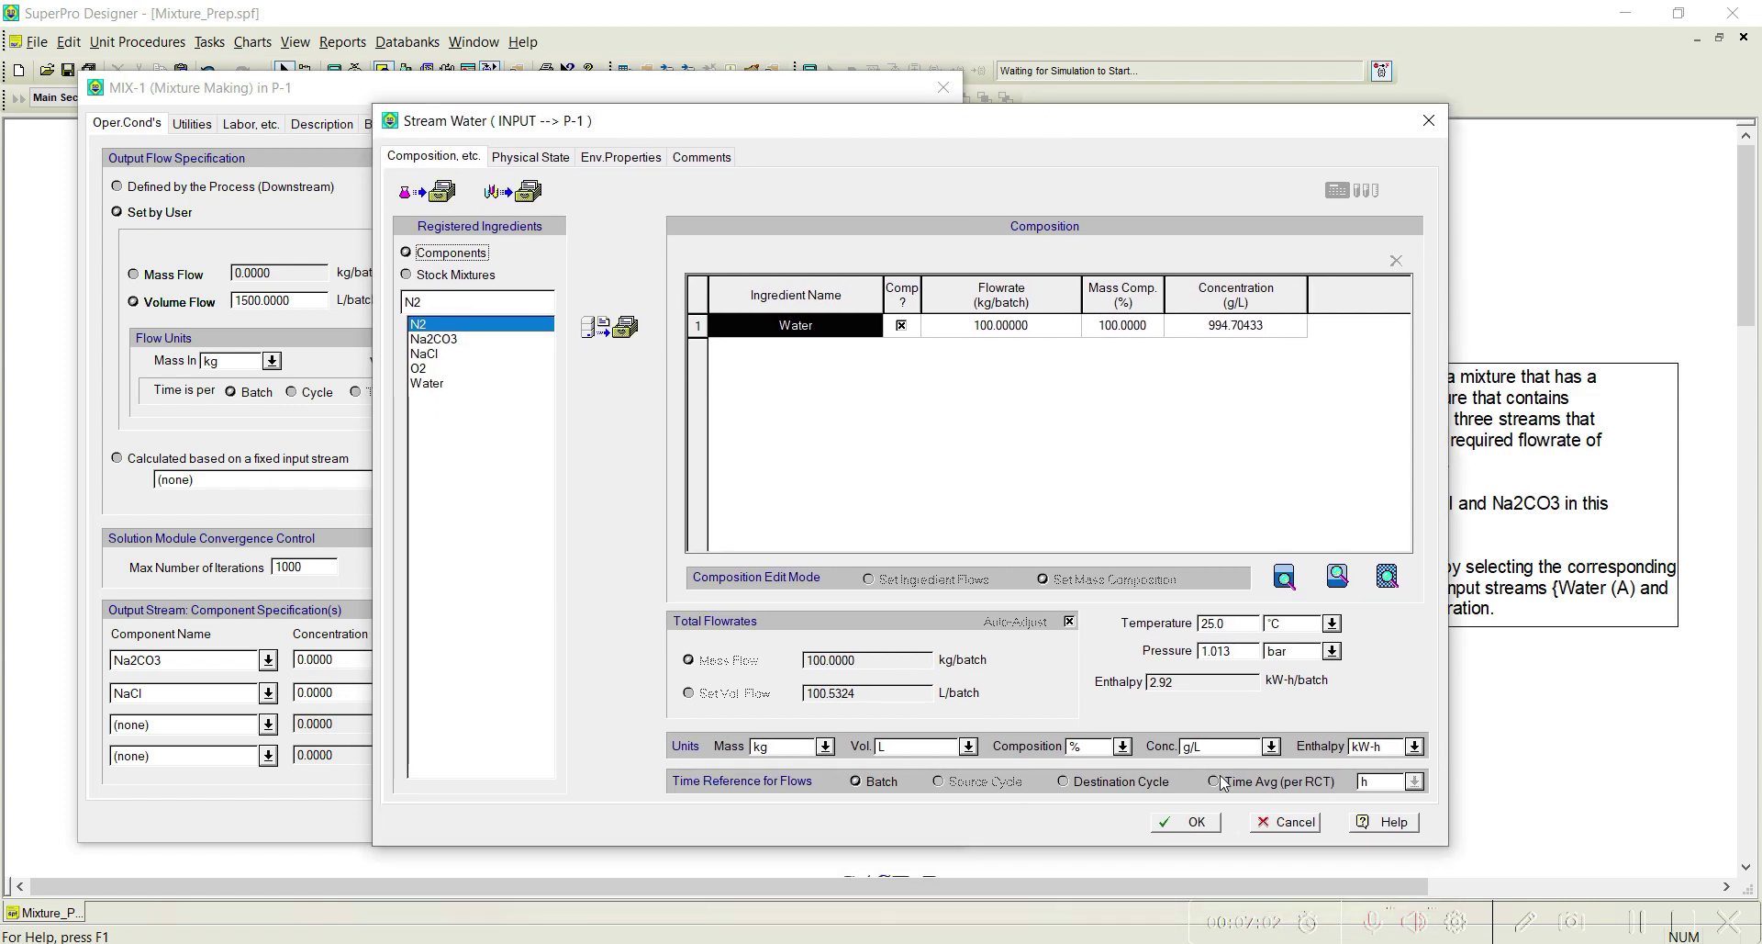
left_click(1192, 822)
left_click(903, 670)
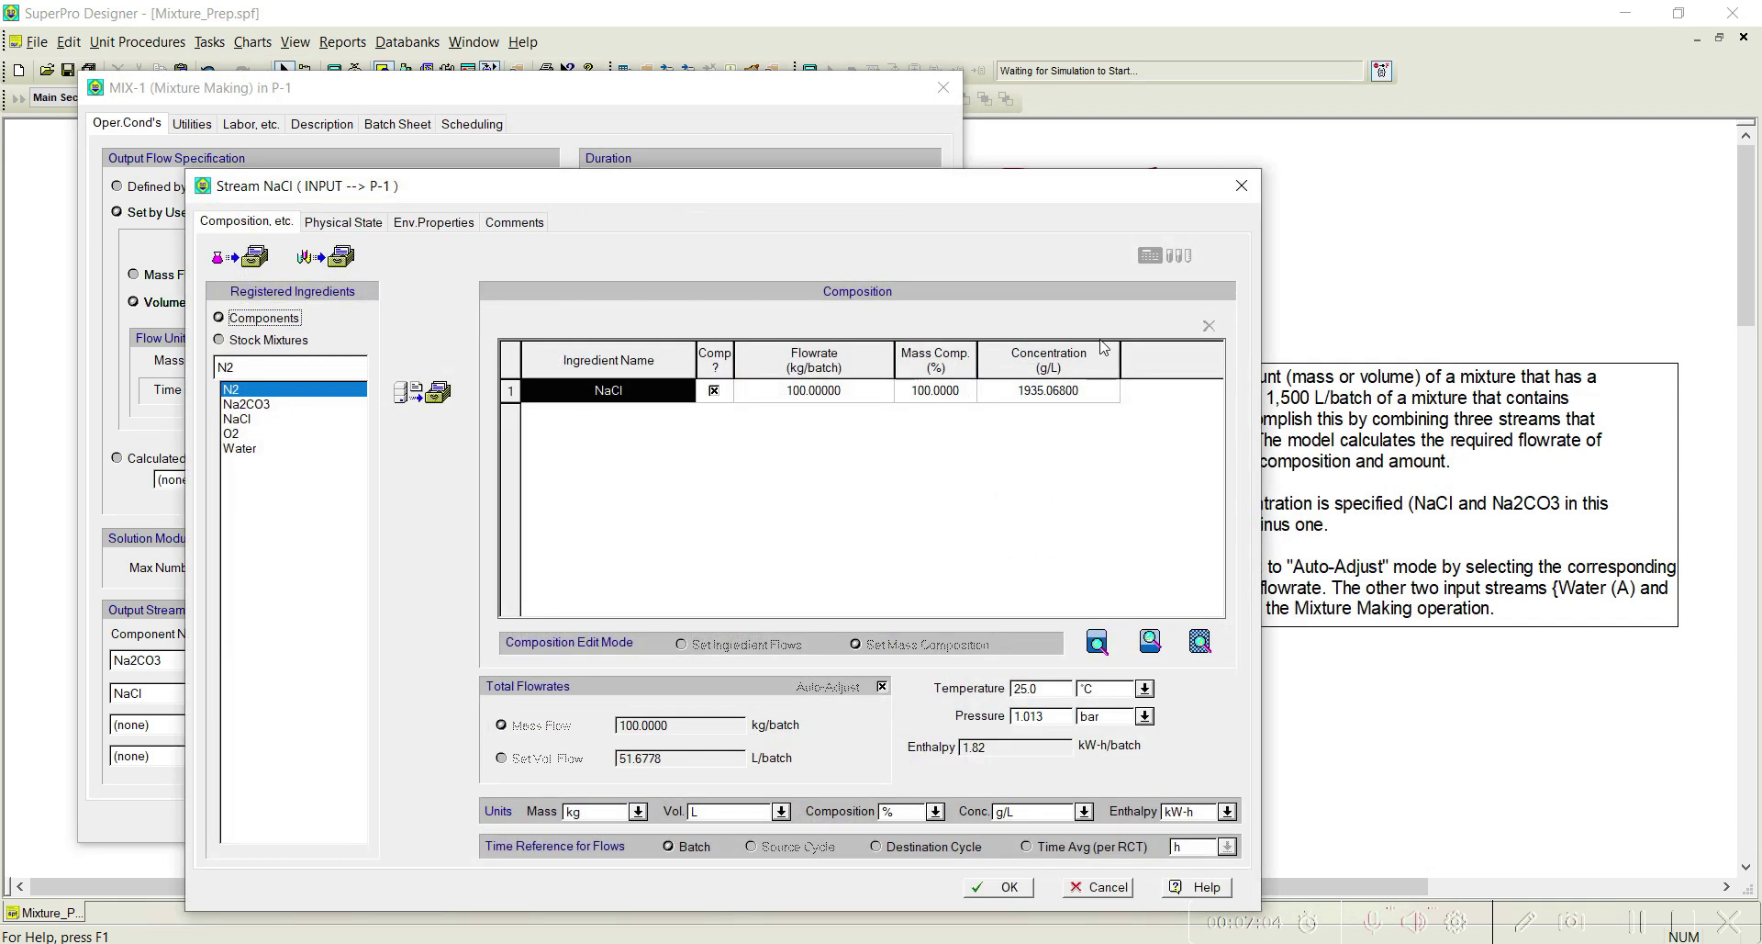
left_click(1009, 887)
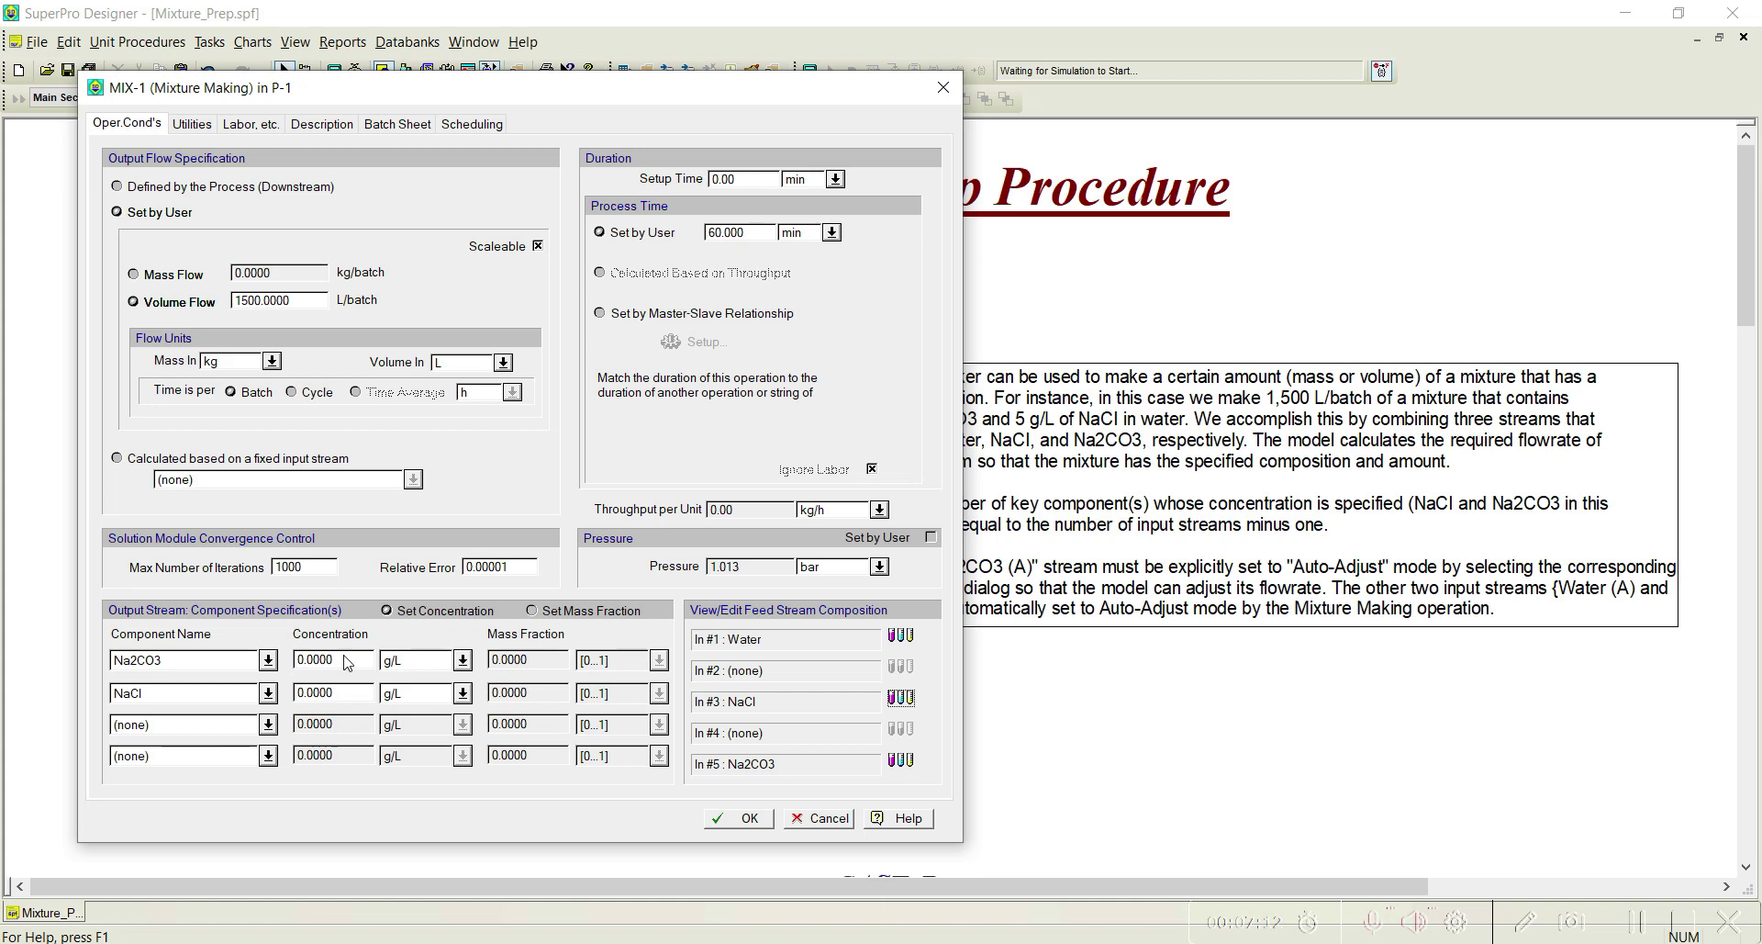
left_click(590, 613)
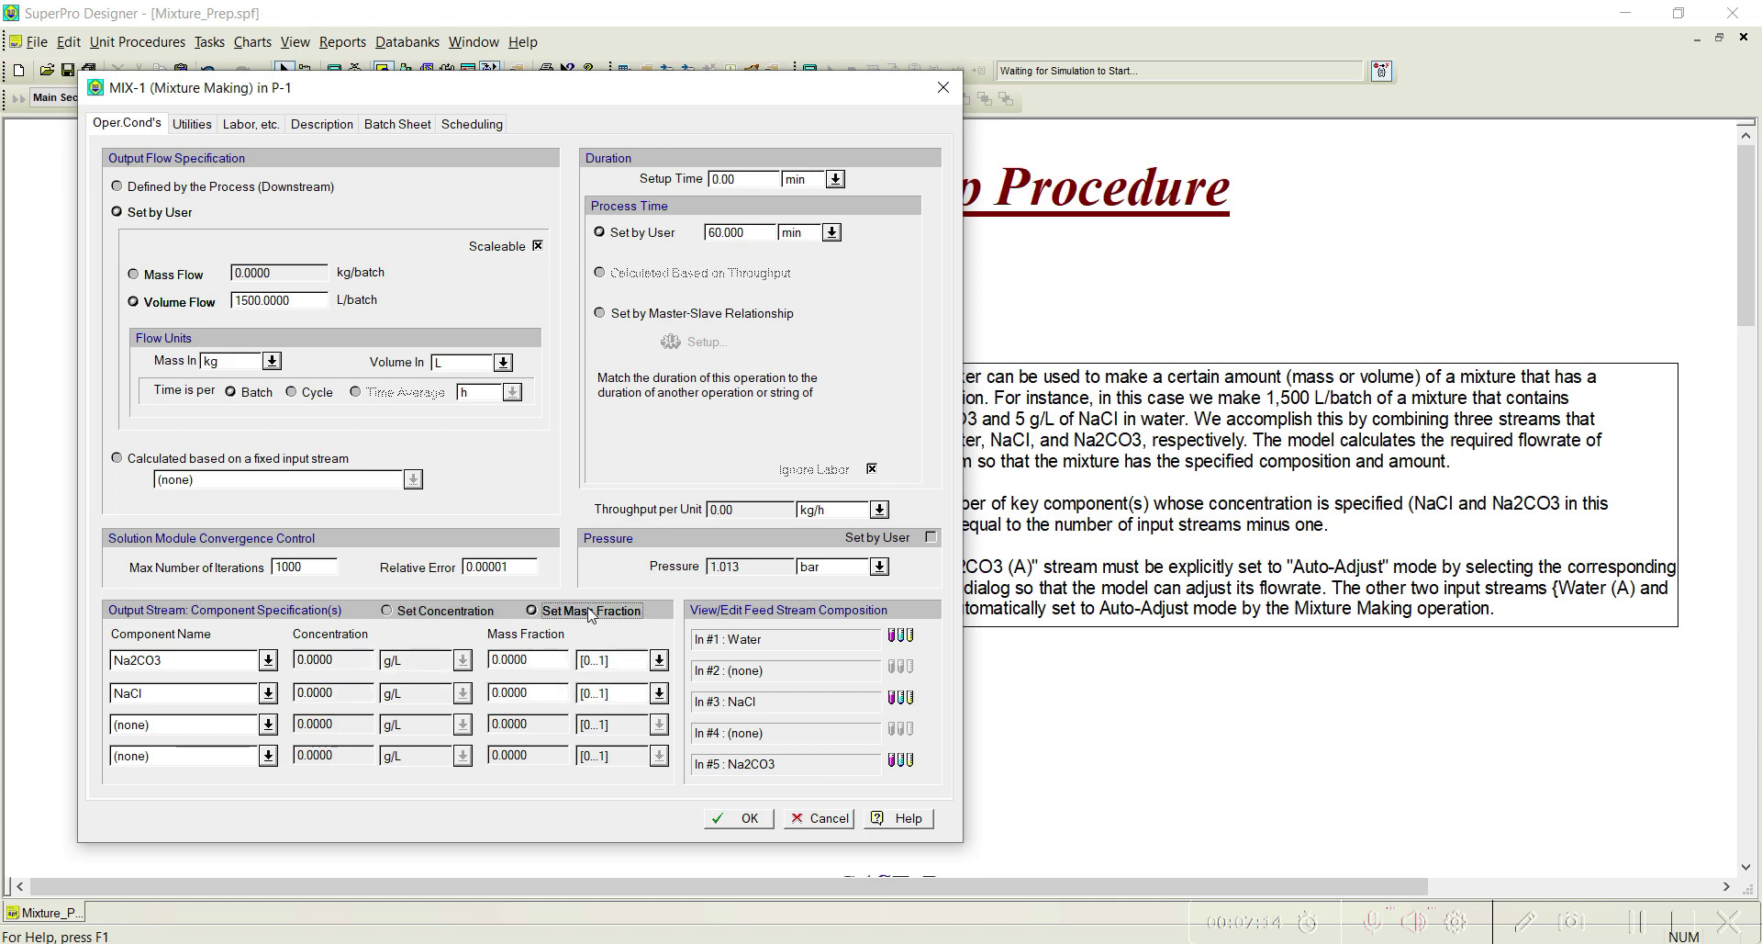
left_click(658, 660)
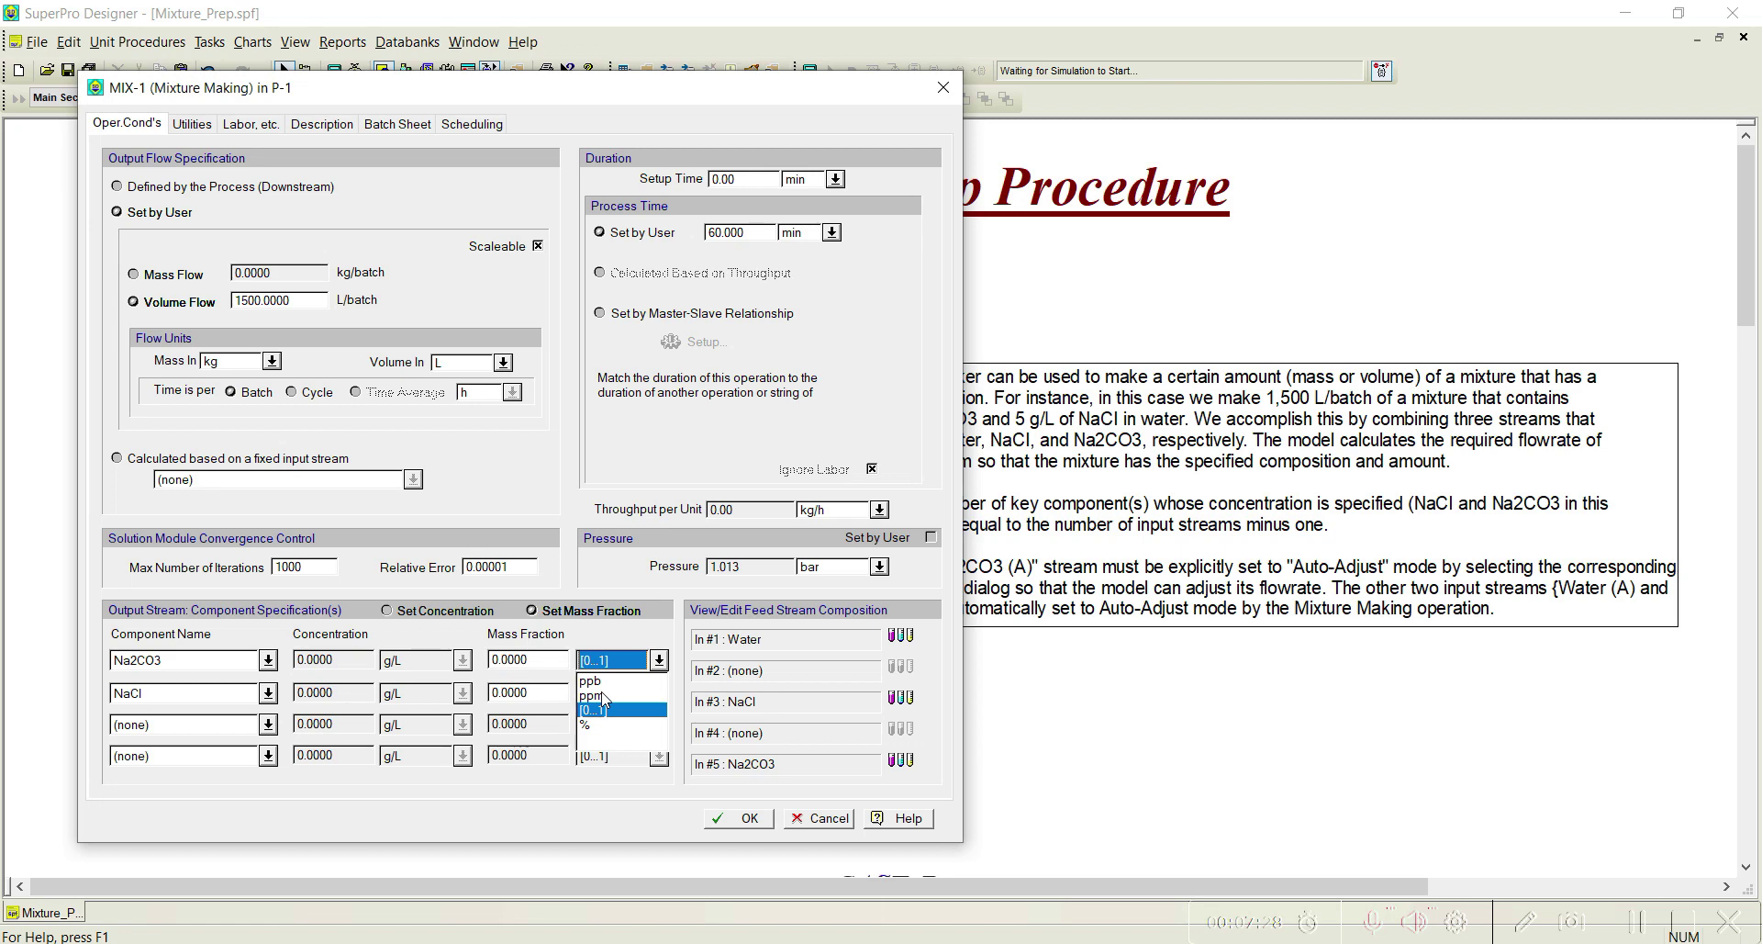
left_click(570, 636)
left_click(427, 611)
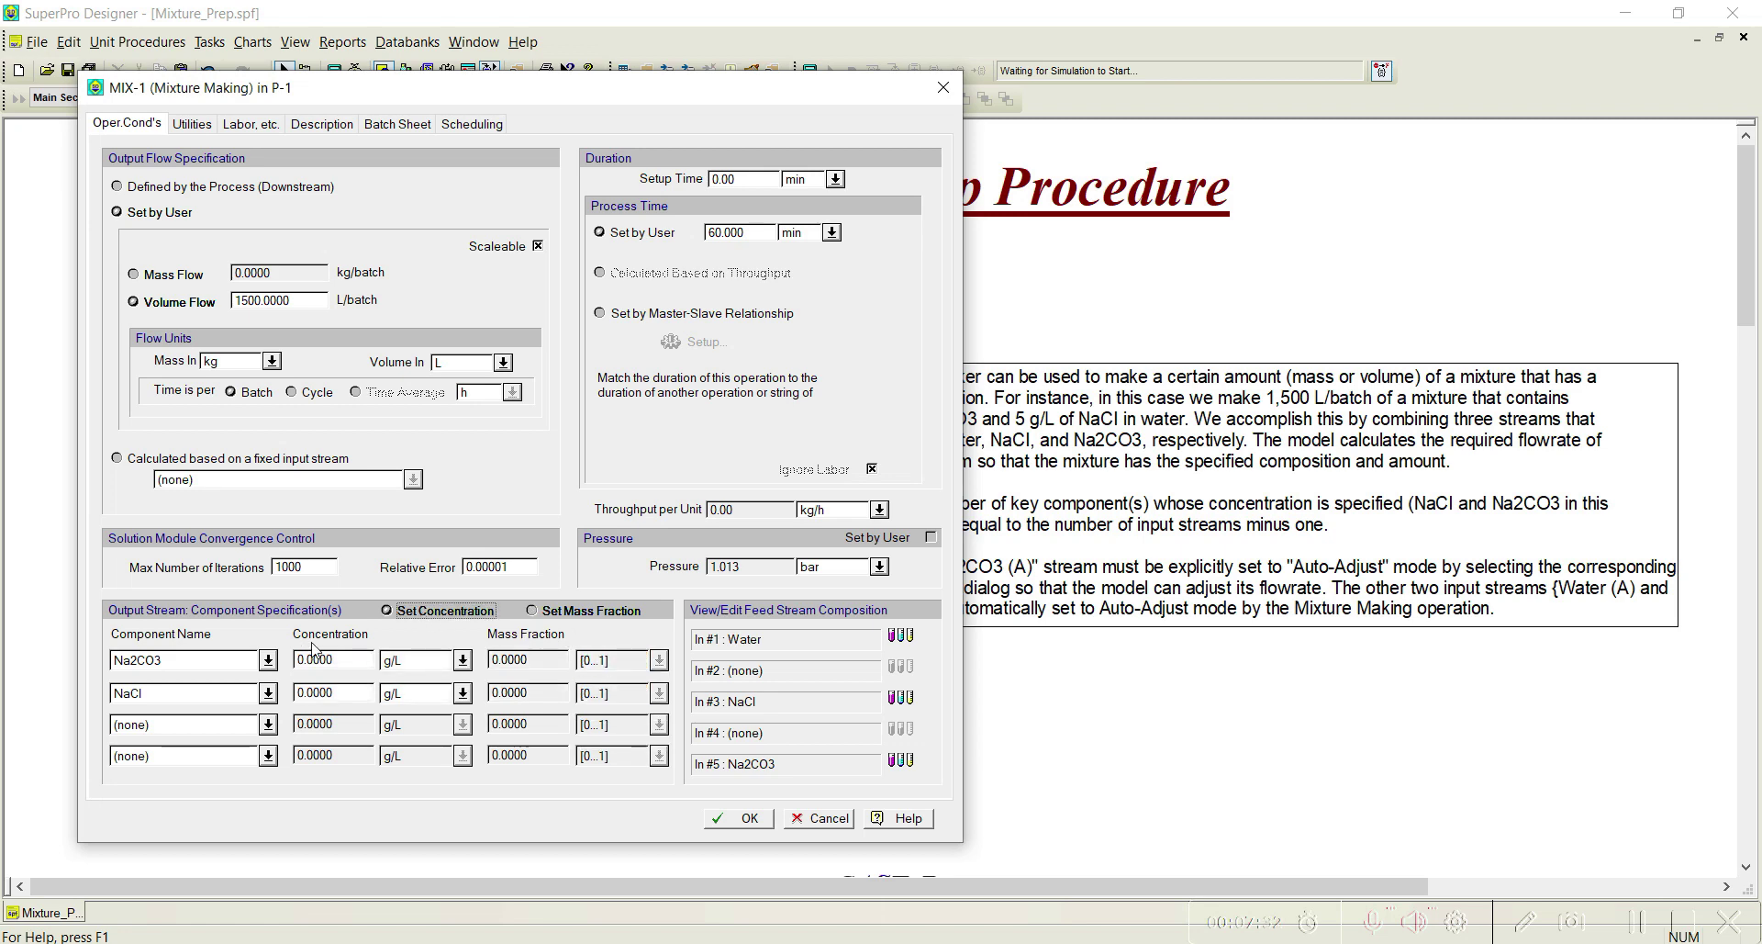
Set the output stream's concentrations to 15 g/L for Na2CO3 and 5 g/L for NaCl, and accept the Mixture Making operation's settings
double_click(340, 661)
type("15")
left_click(463, 661)
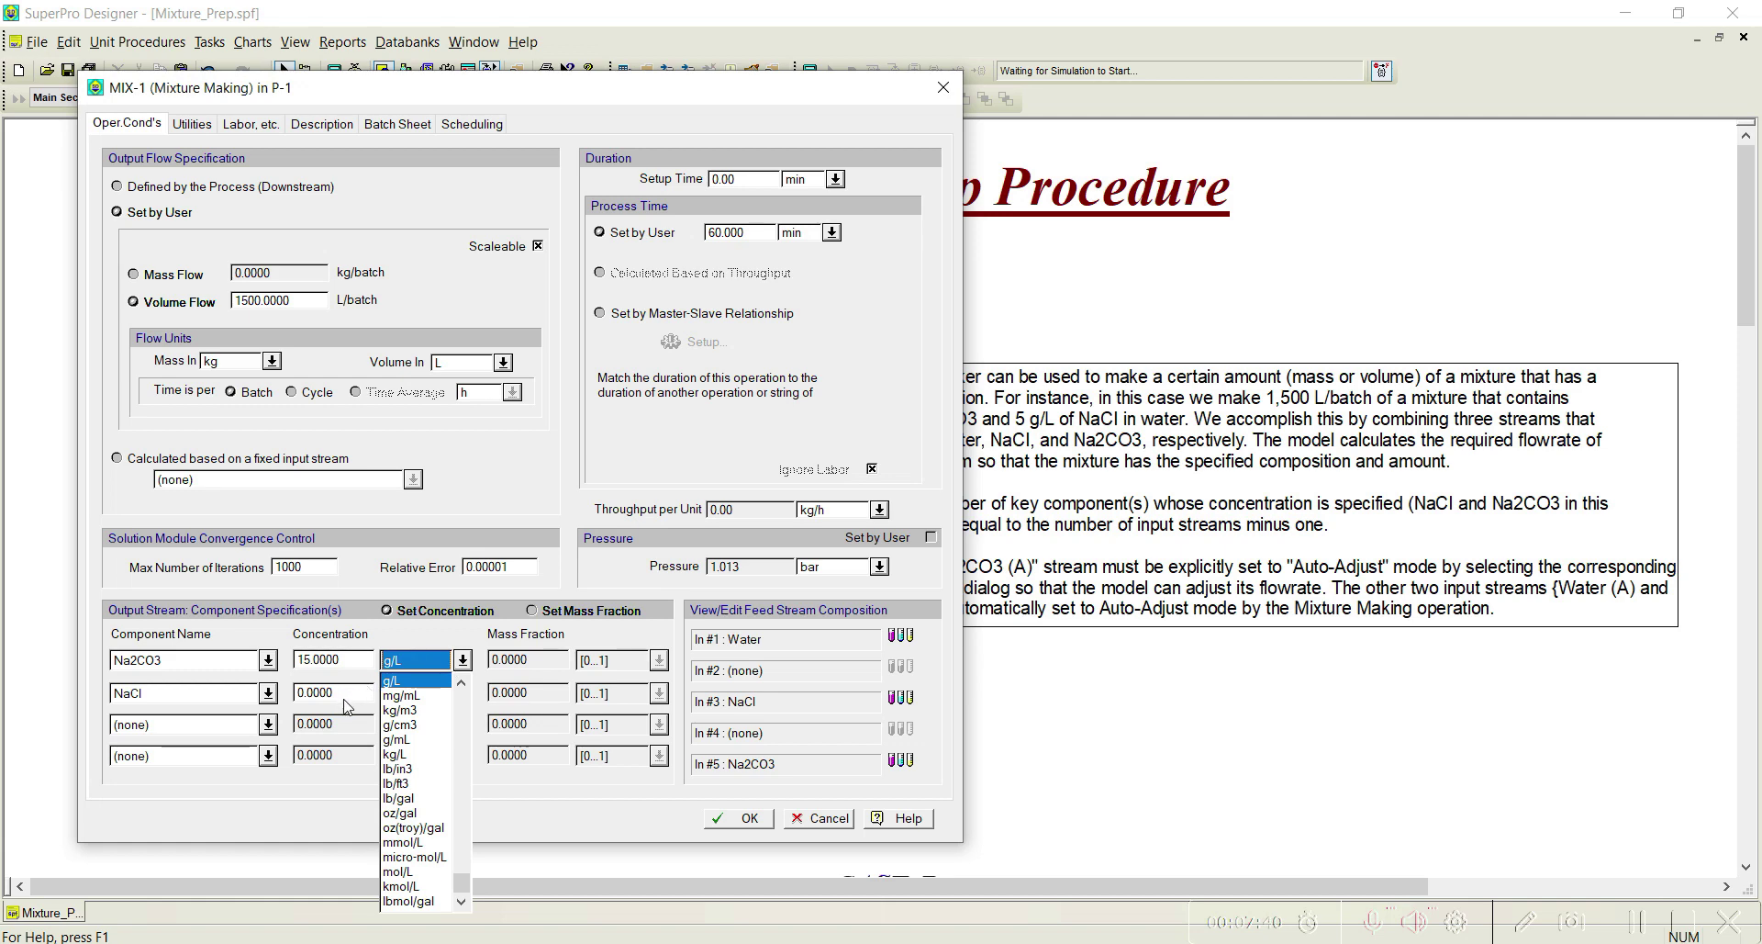
left_click(349, 695)
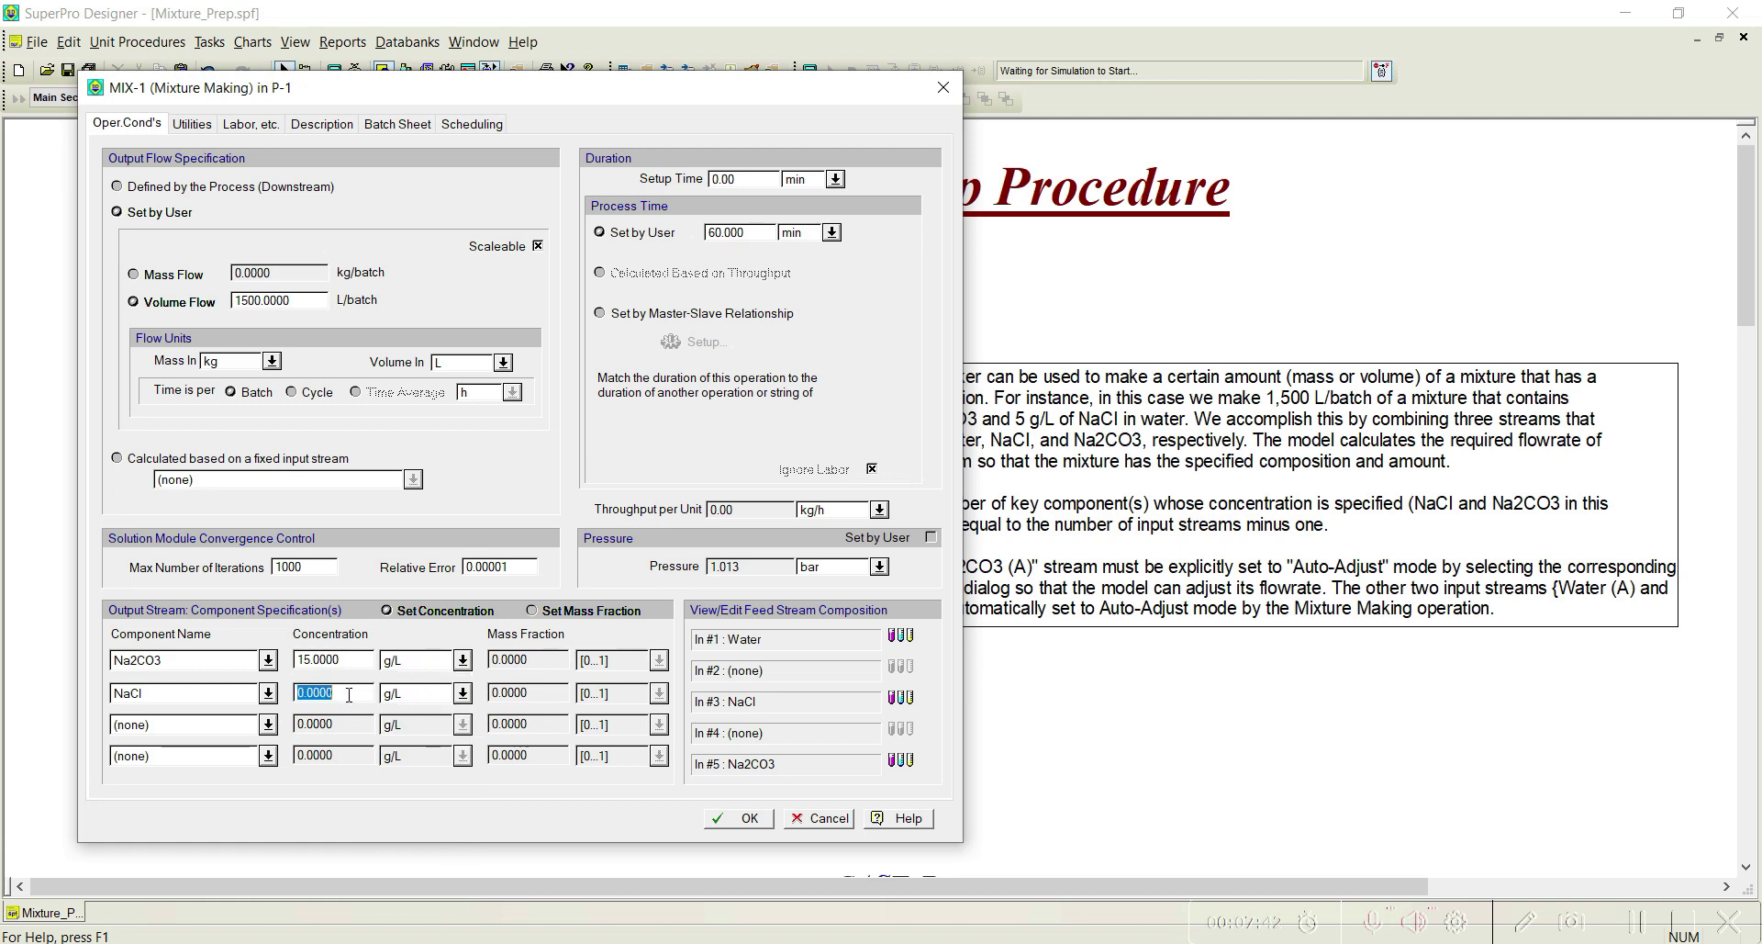
type("5")
left_click(736, 822)
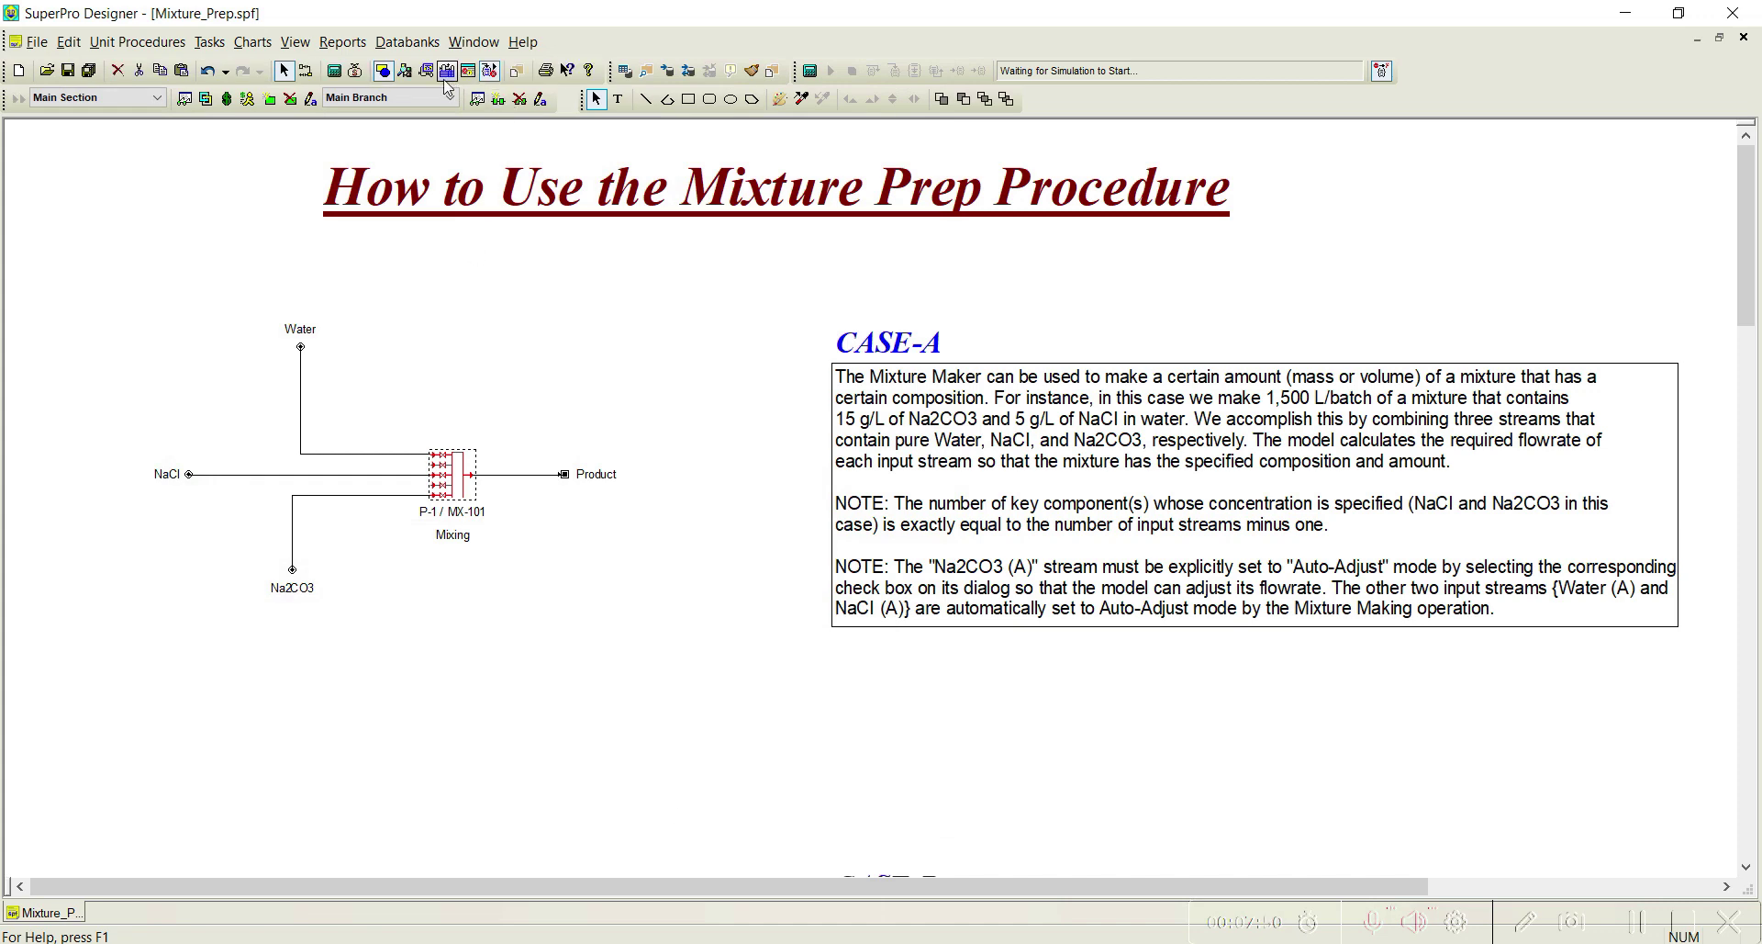
Solve the mass and energy balances and check the Product stream's composition and total flowrates
left_click(334, 71)
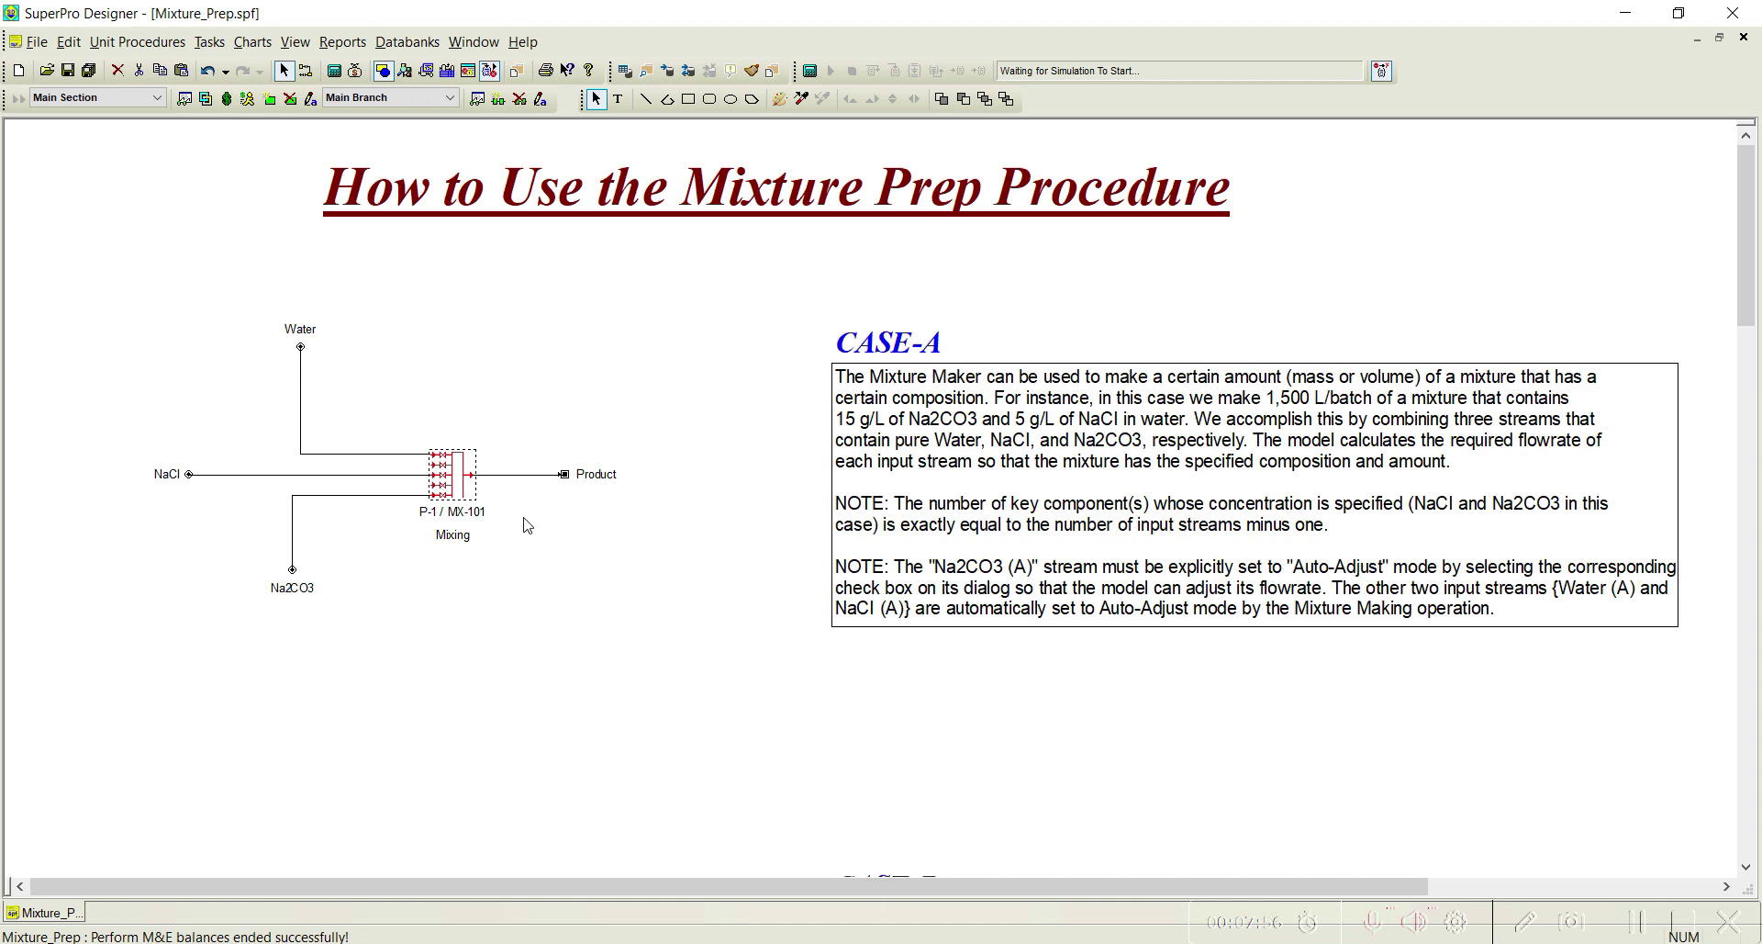
double_click(551, 475)
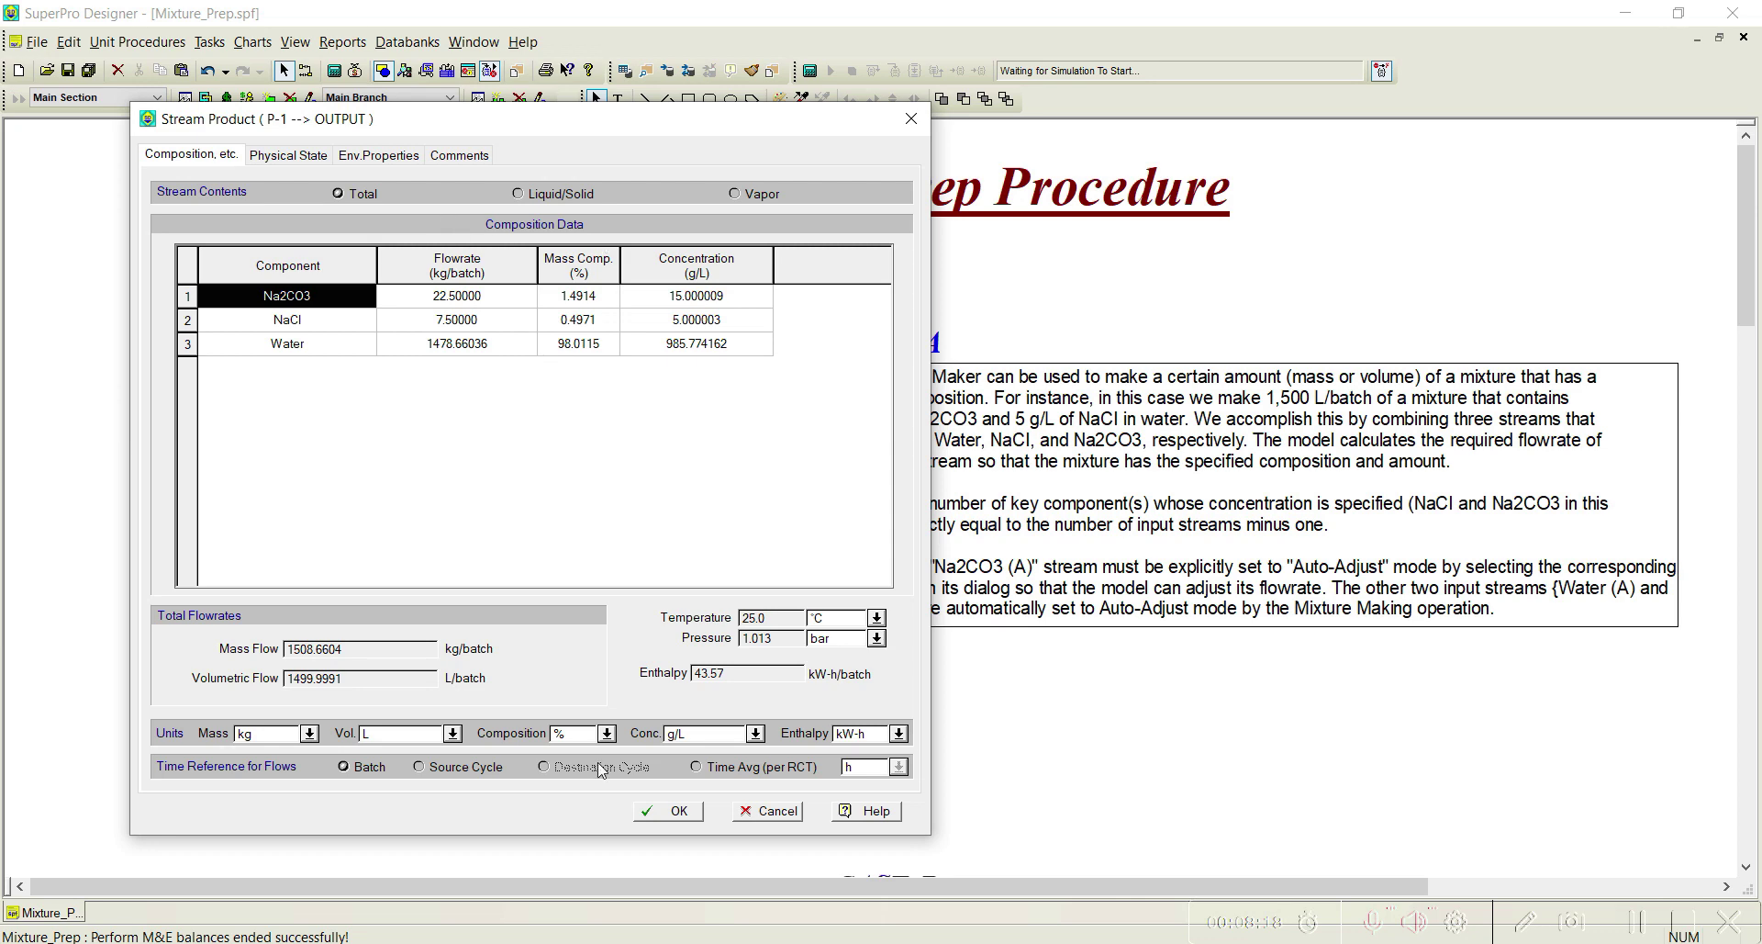
left_click(677, 813)
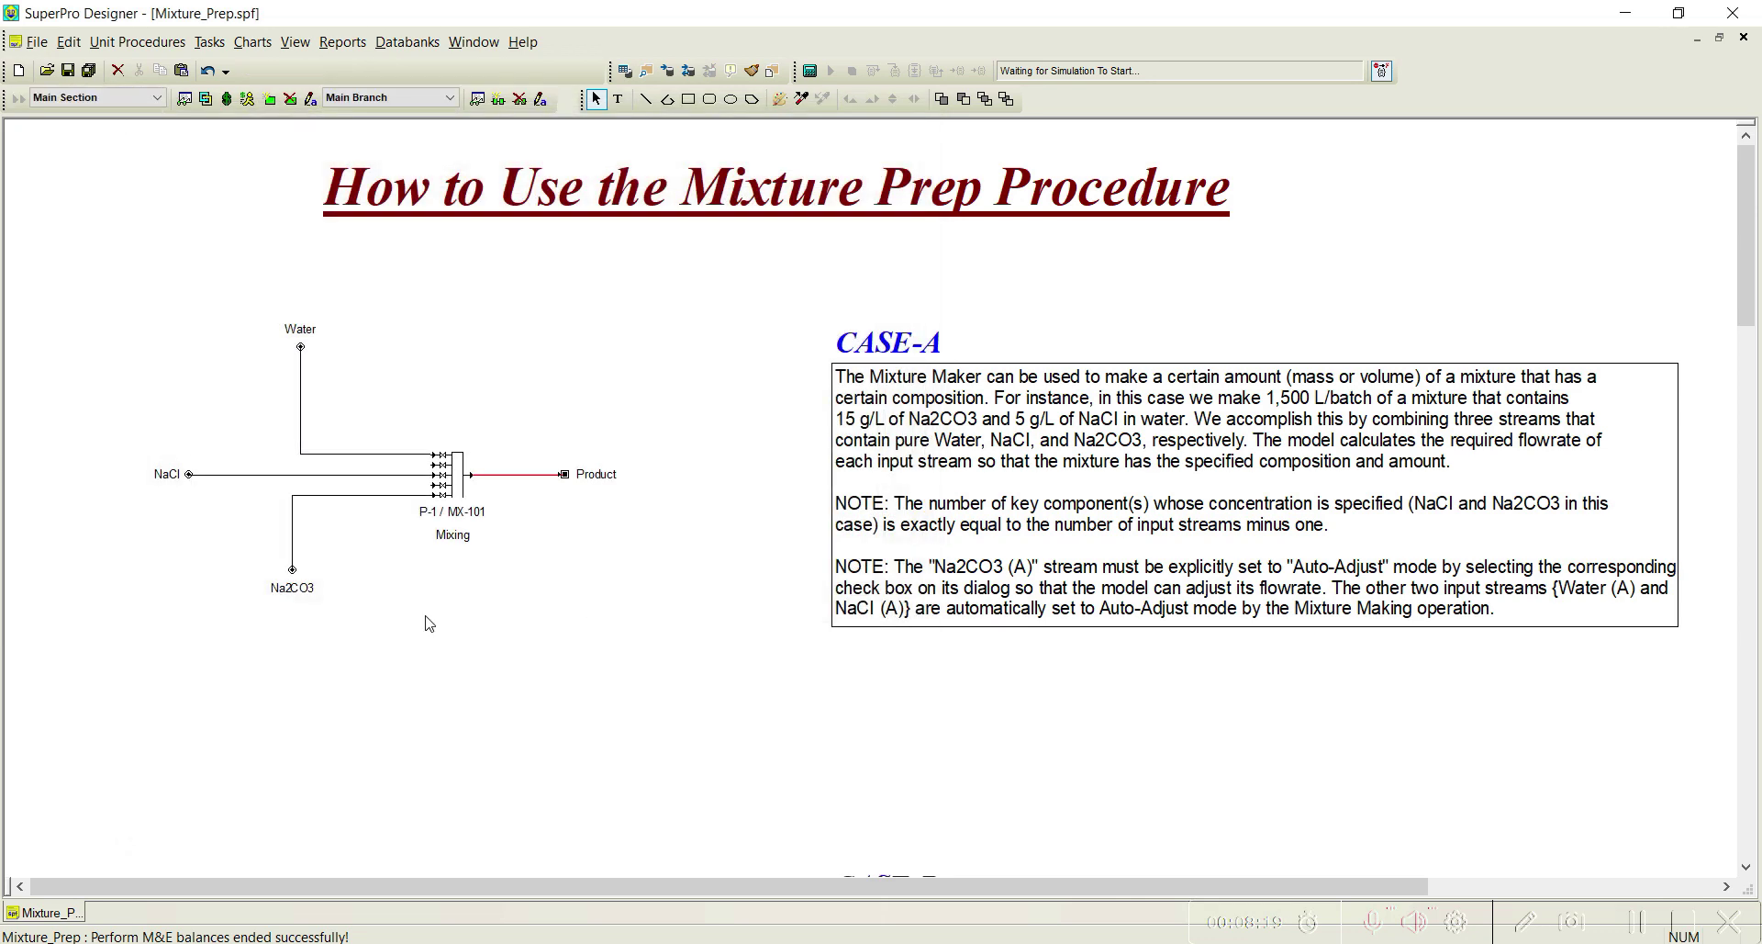
Examine the calculated flowrates of the NaCl, Na2CO3 and Water input streams
left_click(356, 476)
double_click(356, 476)
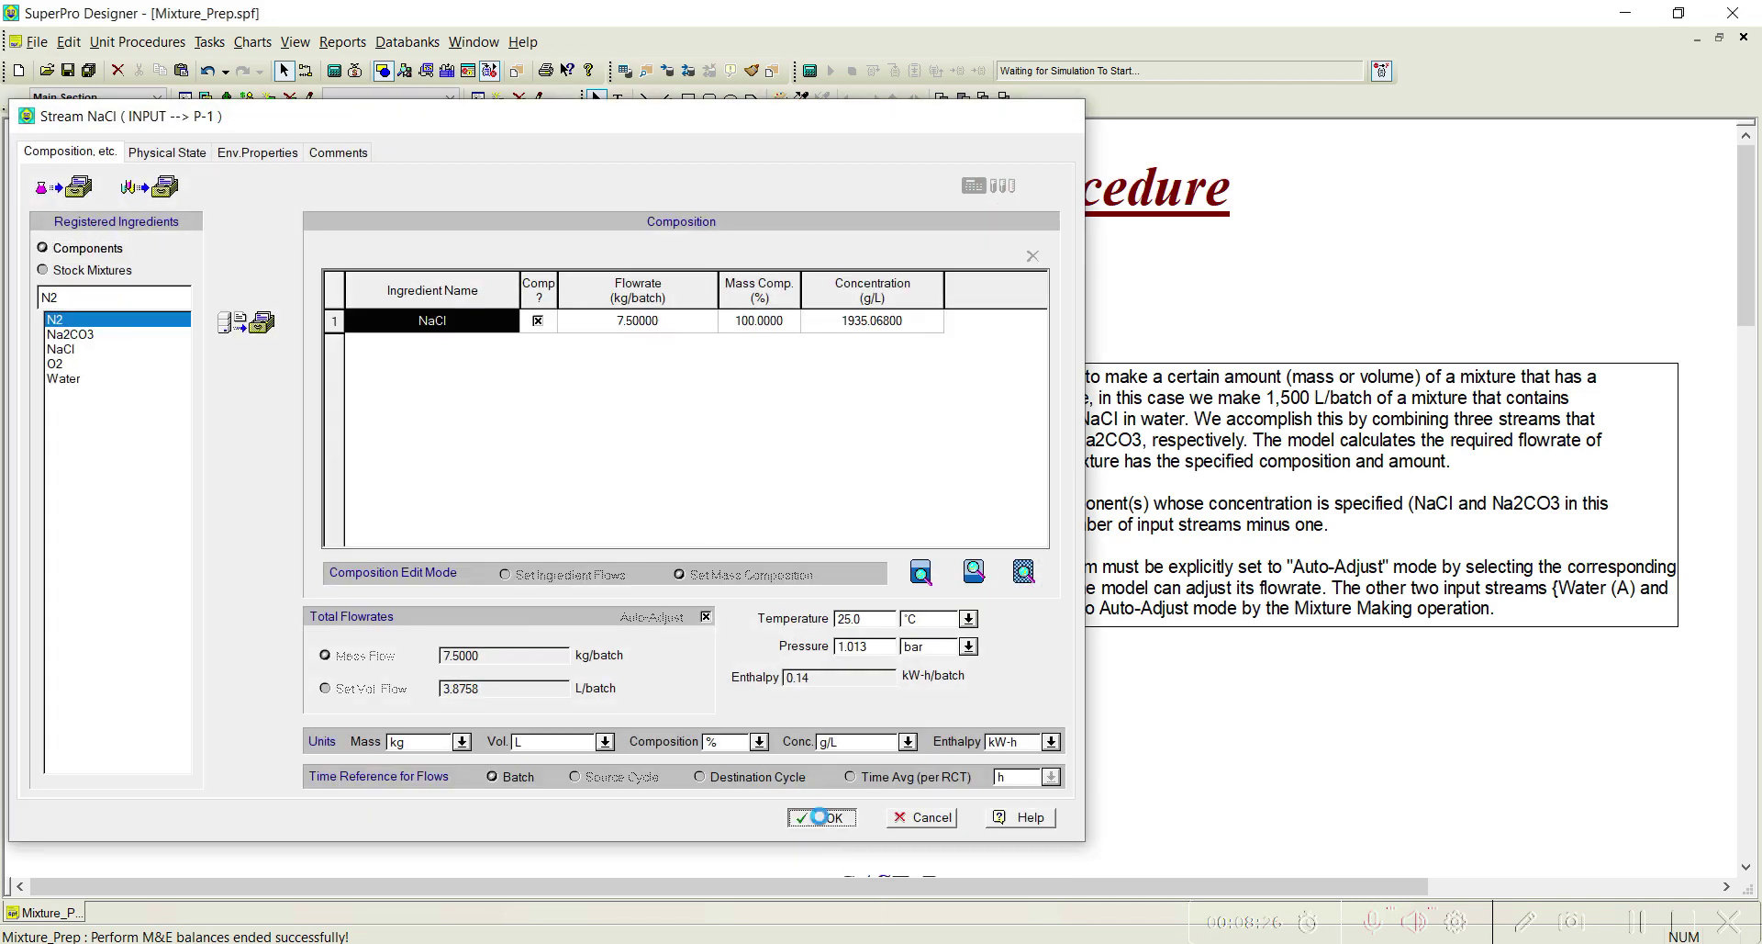
left_click(831, 817)
left_click(334, 499)
double_click(334, 503)
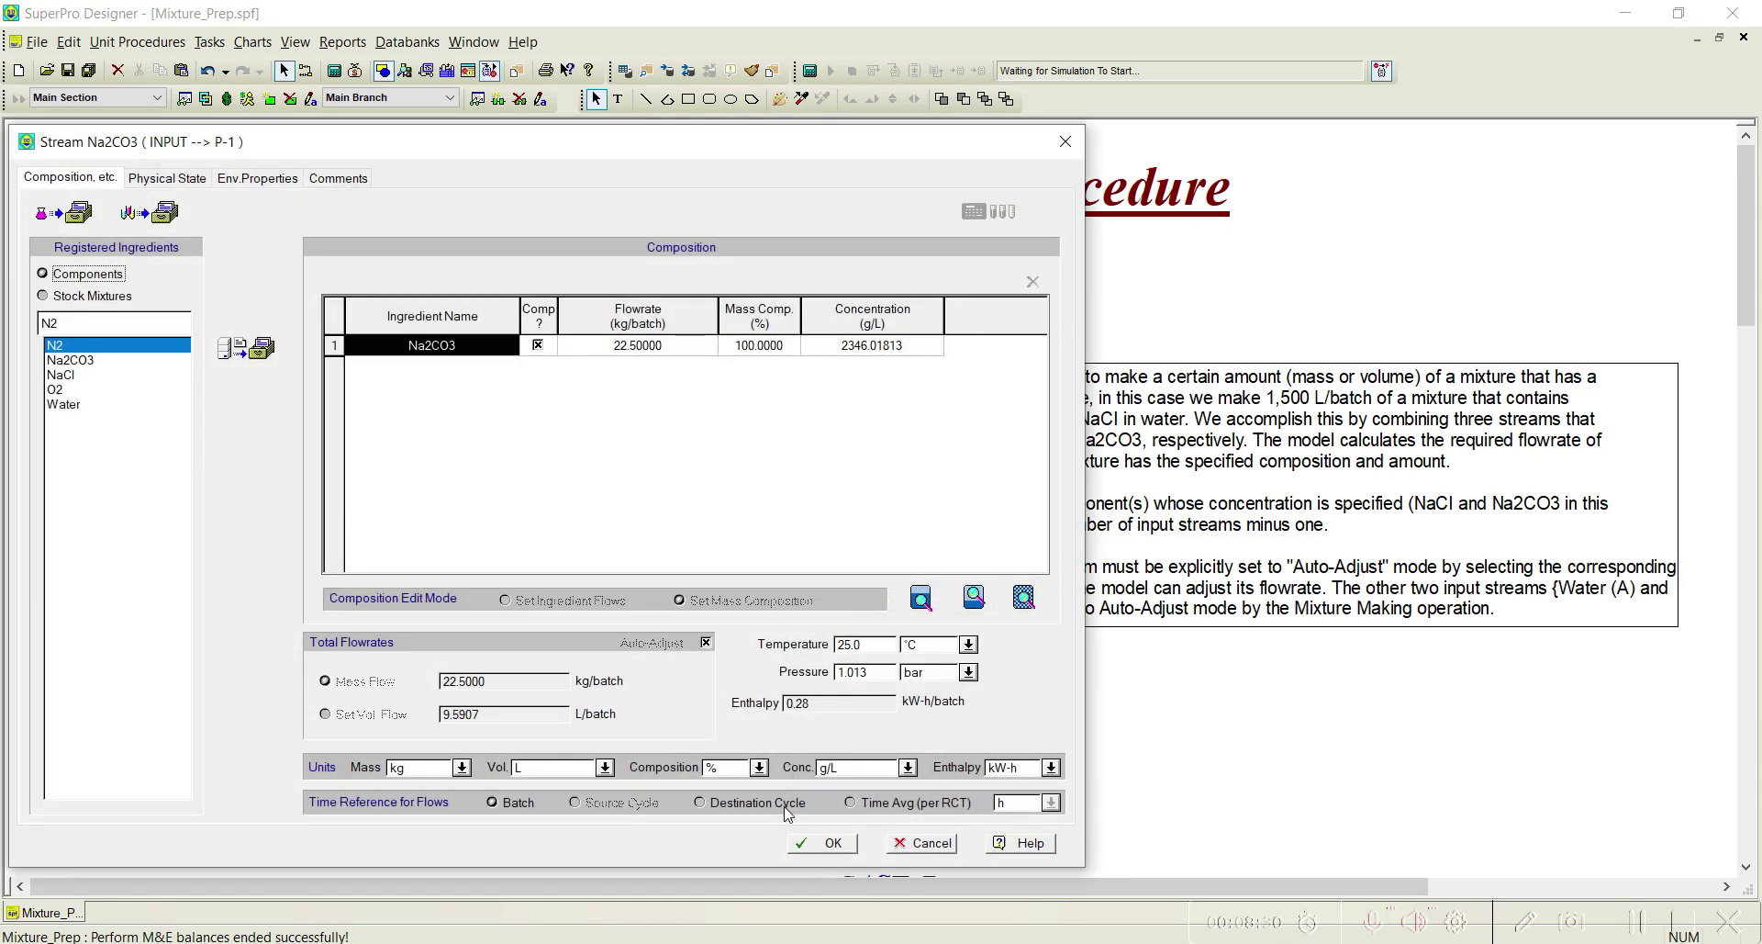
left_click(820, 843)
double_click(358, 453)
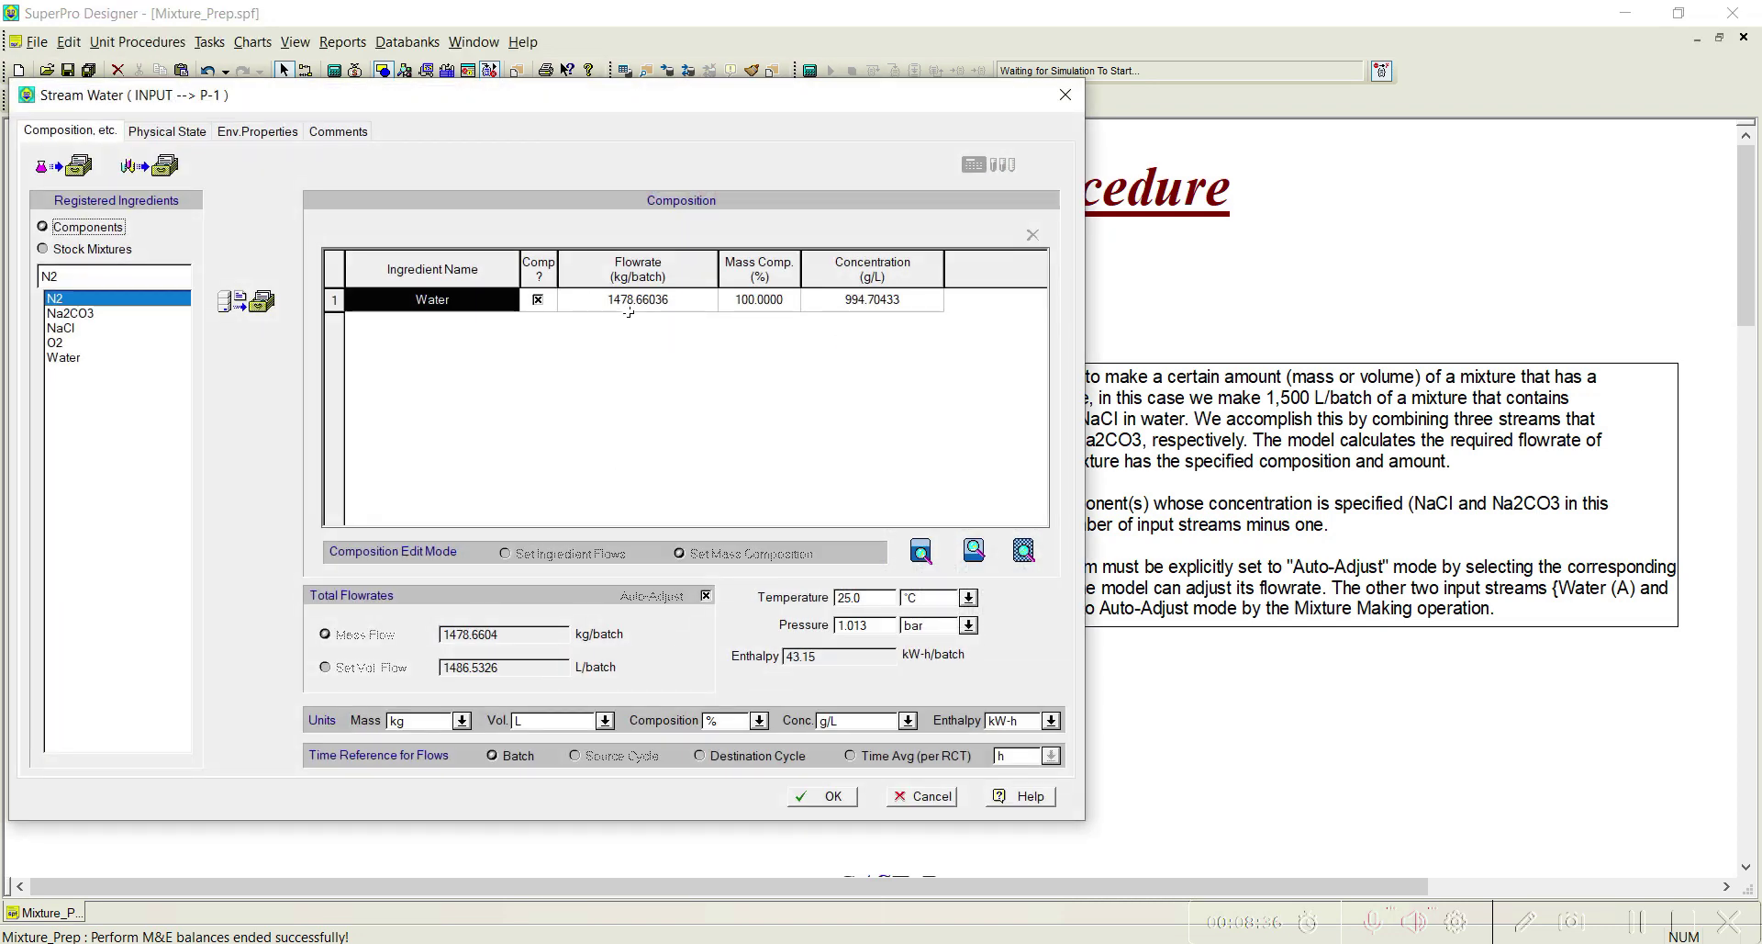
left_click(820, 795)
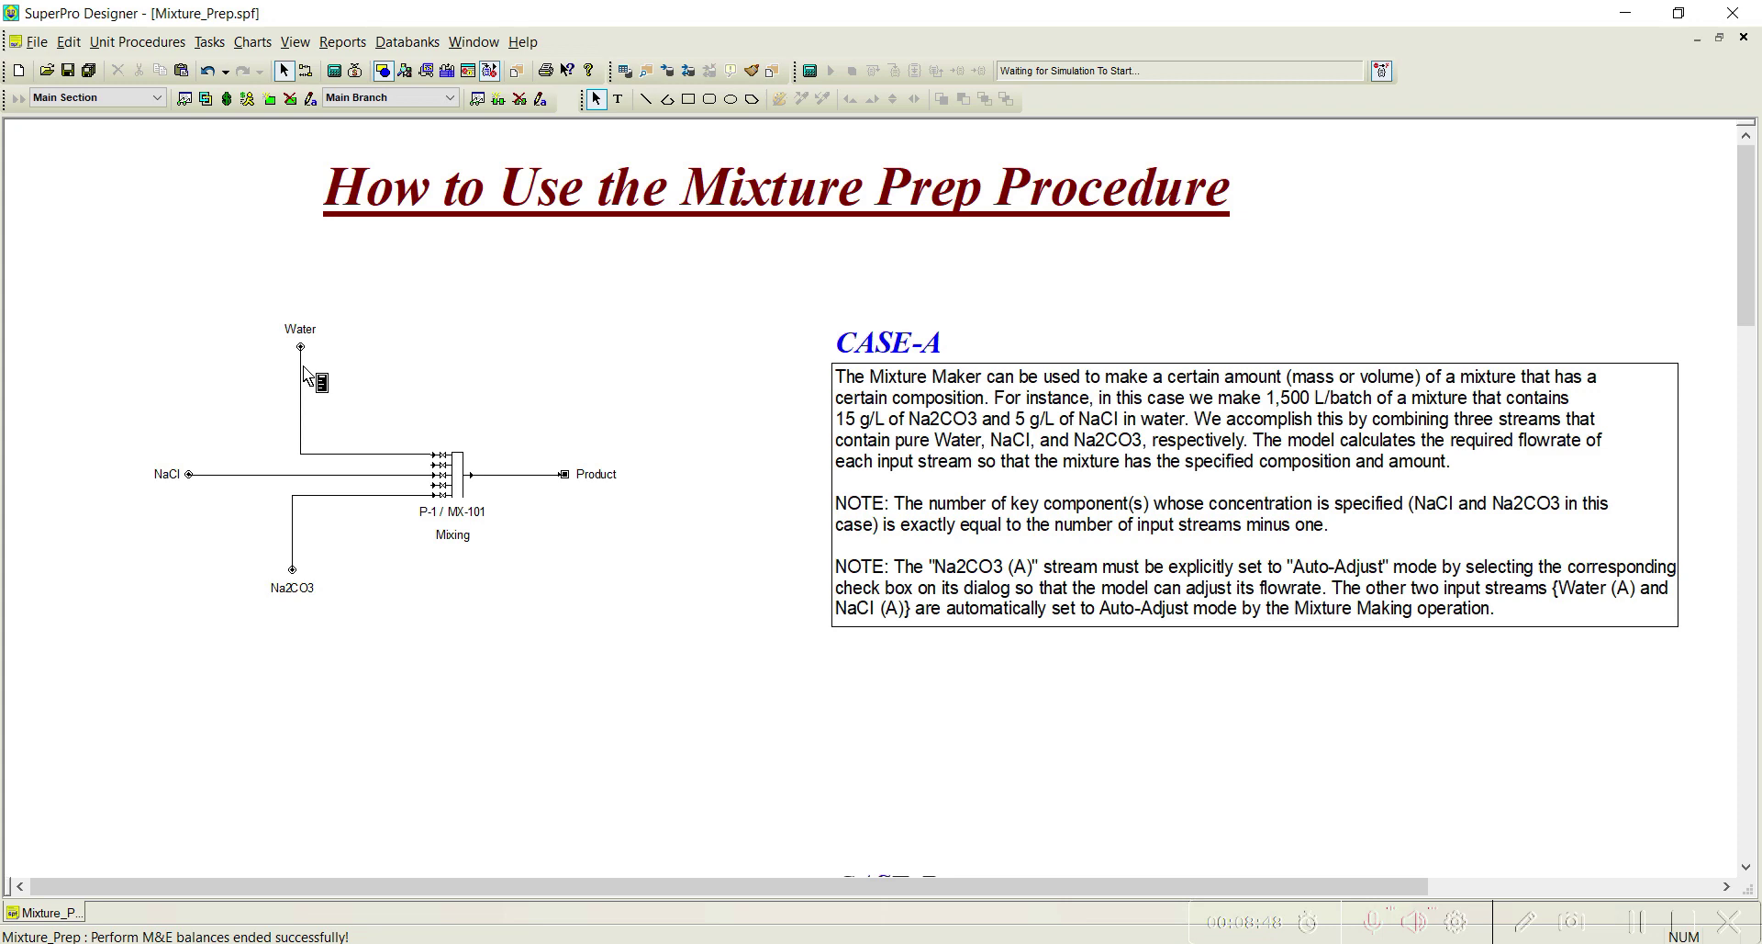
Add a second bulk-flow Mixture Preparation procedure to the flowsheet beside the CASE-B description
scroll(606, 401, "down", 8)
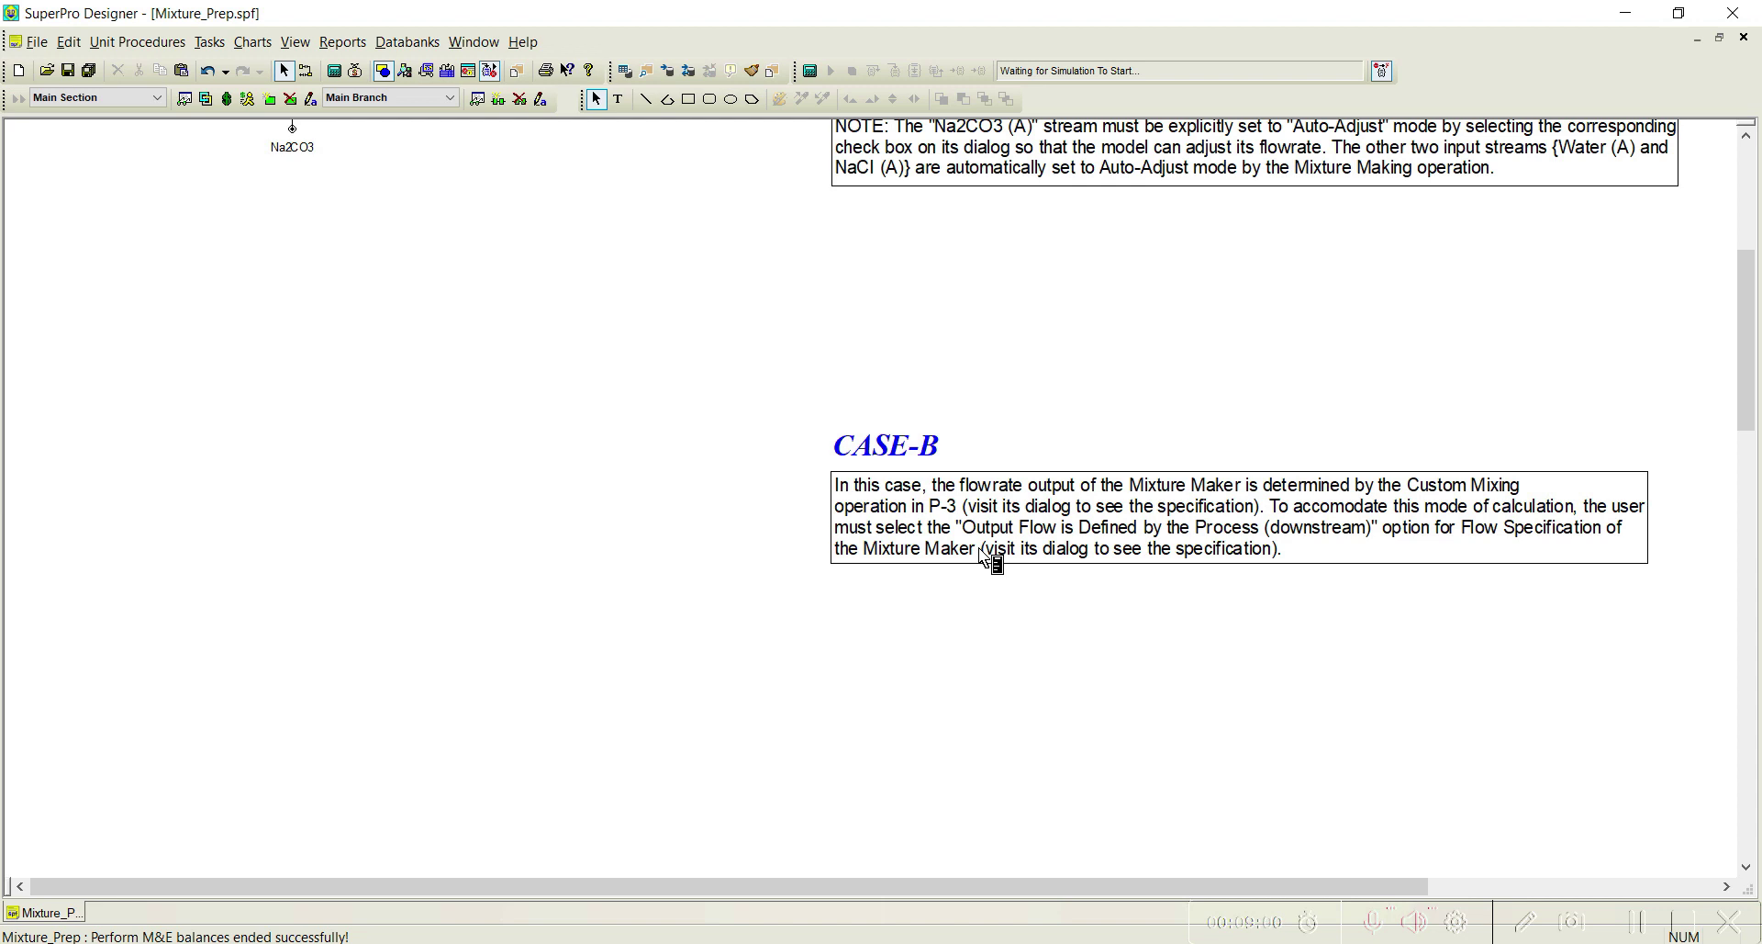
left_click(161, 41)
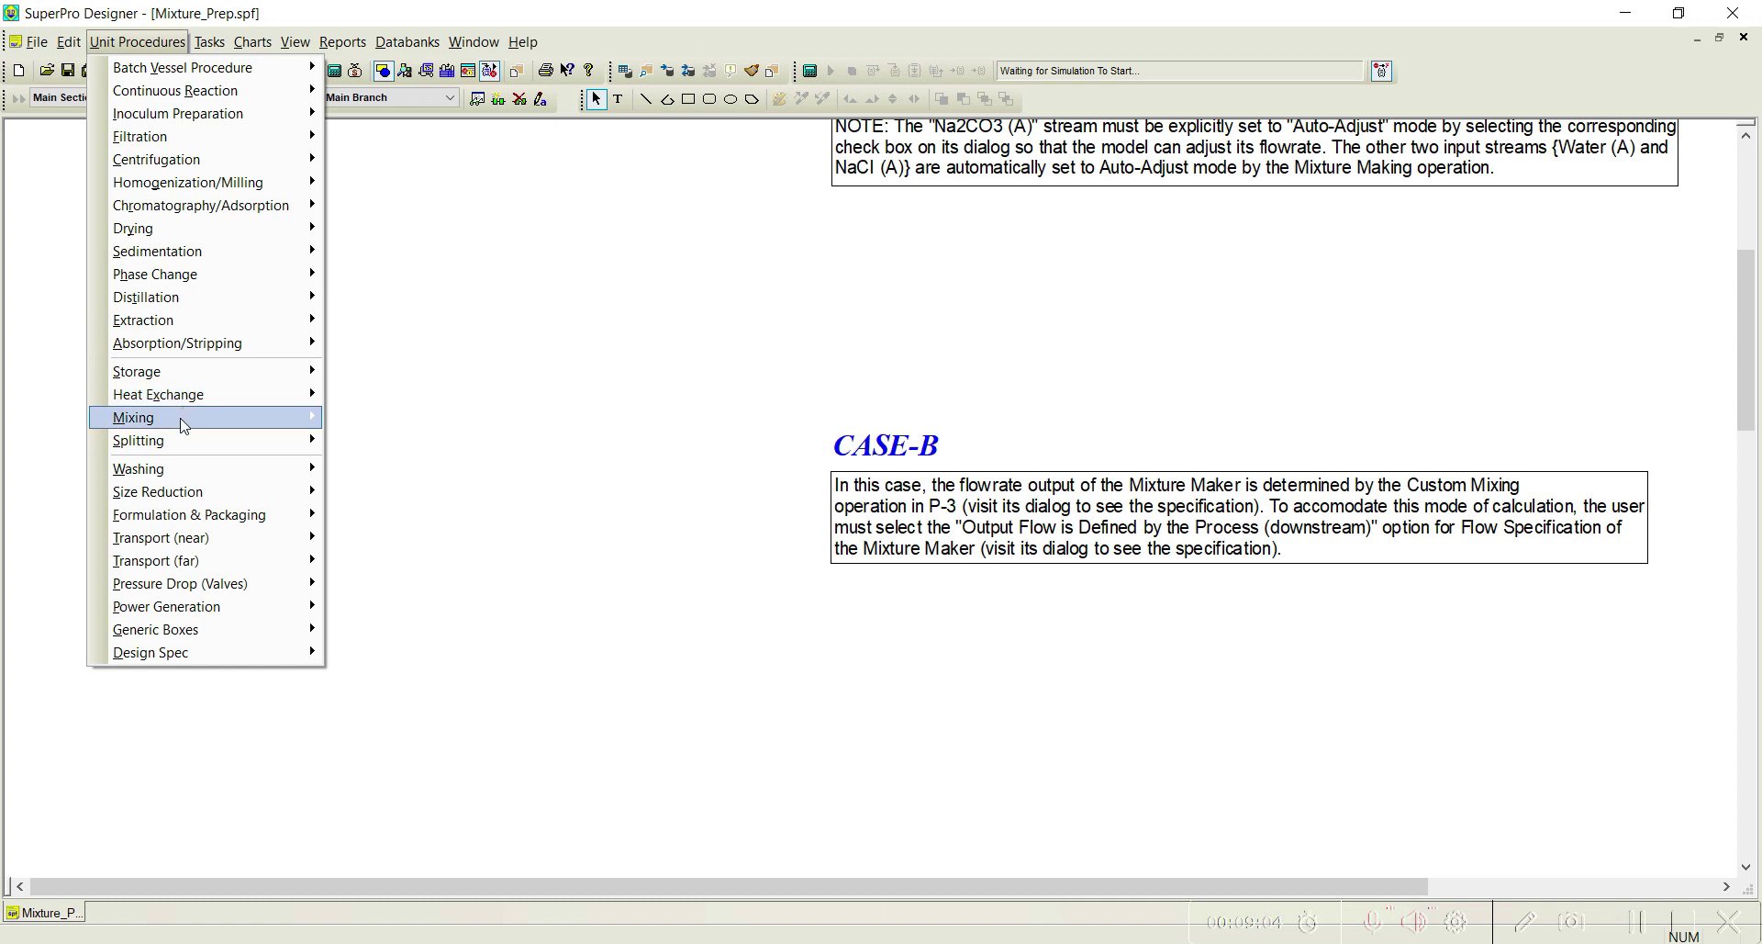
mouse_move(231, 418)
mouse_move(456, 428)
left_click(514, 658)
left_click(311, 441)
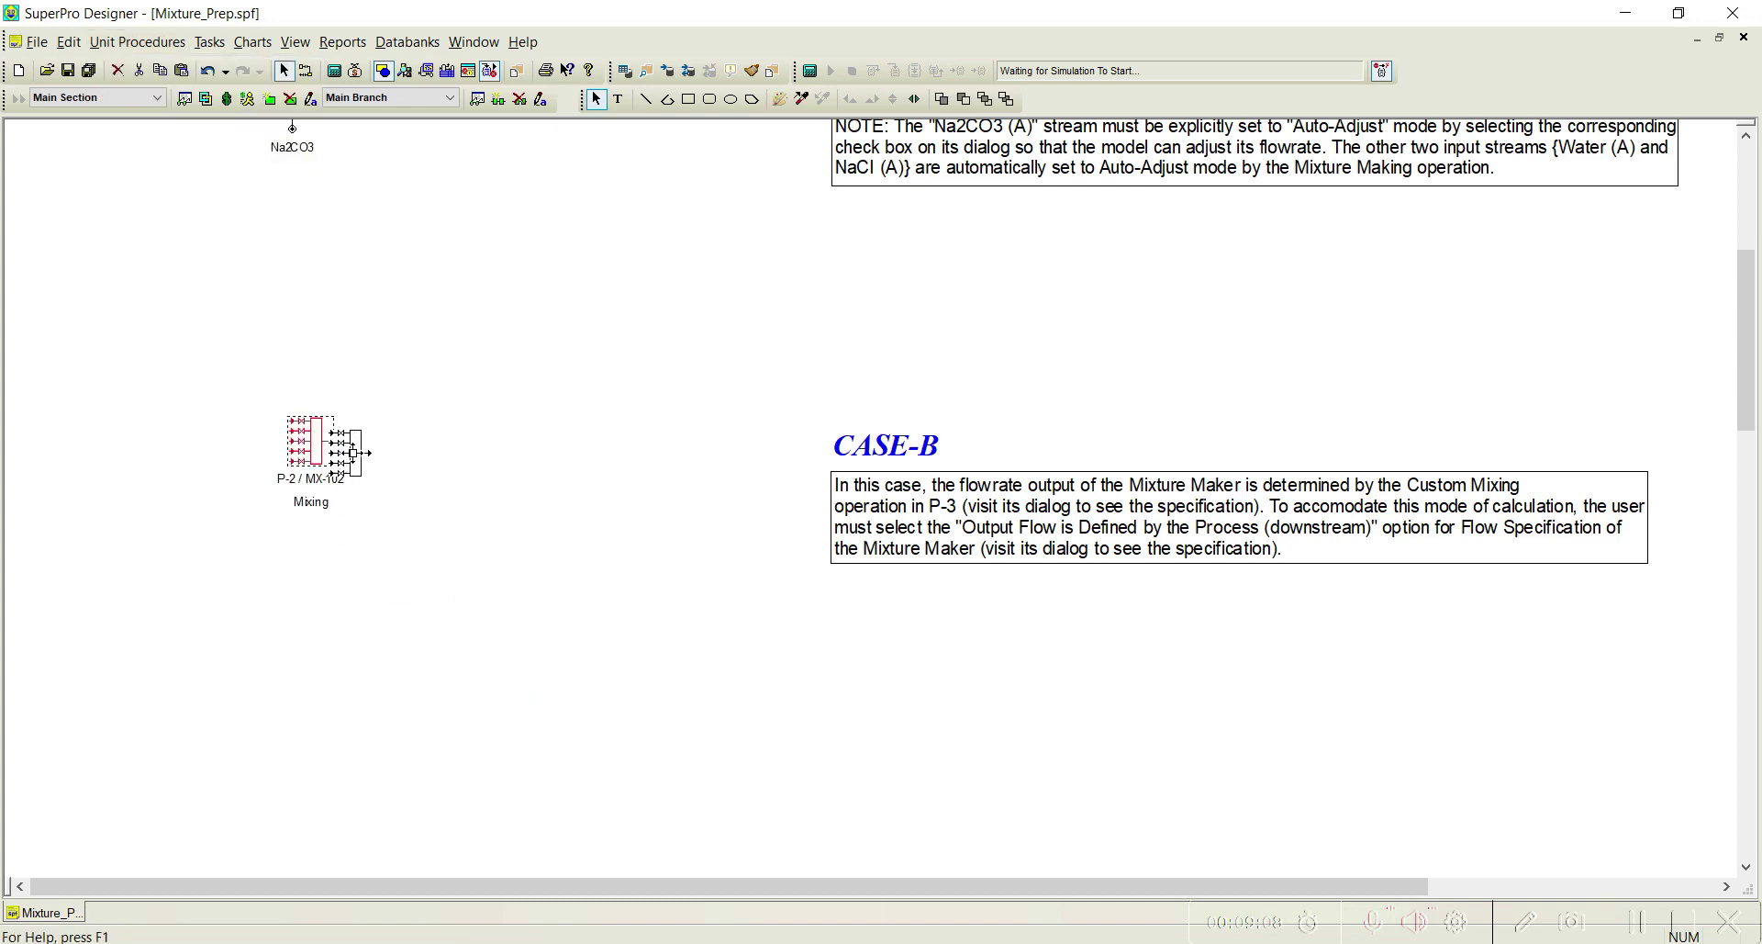
Add a bulk-flow Custom Mixing procedure below the second Mixture Preparation procedure
left_click(156, 44)
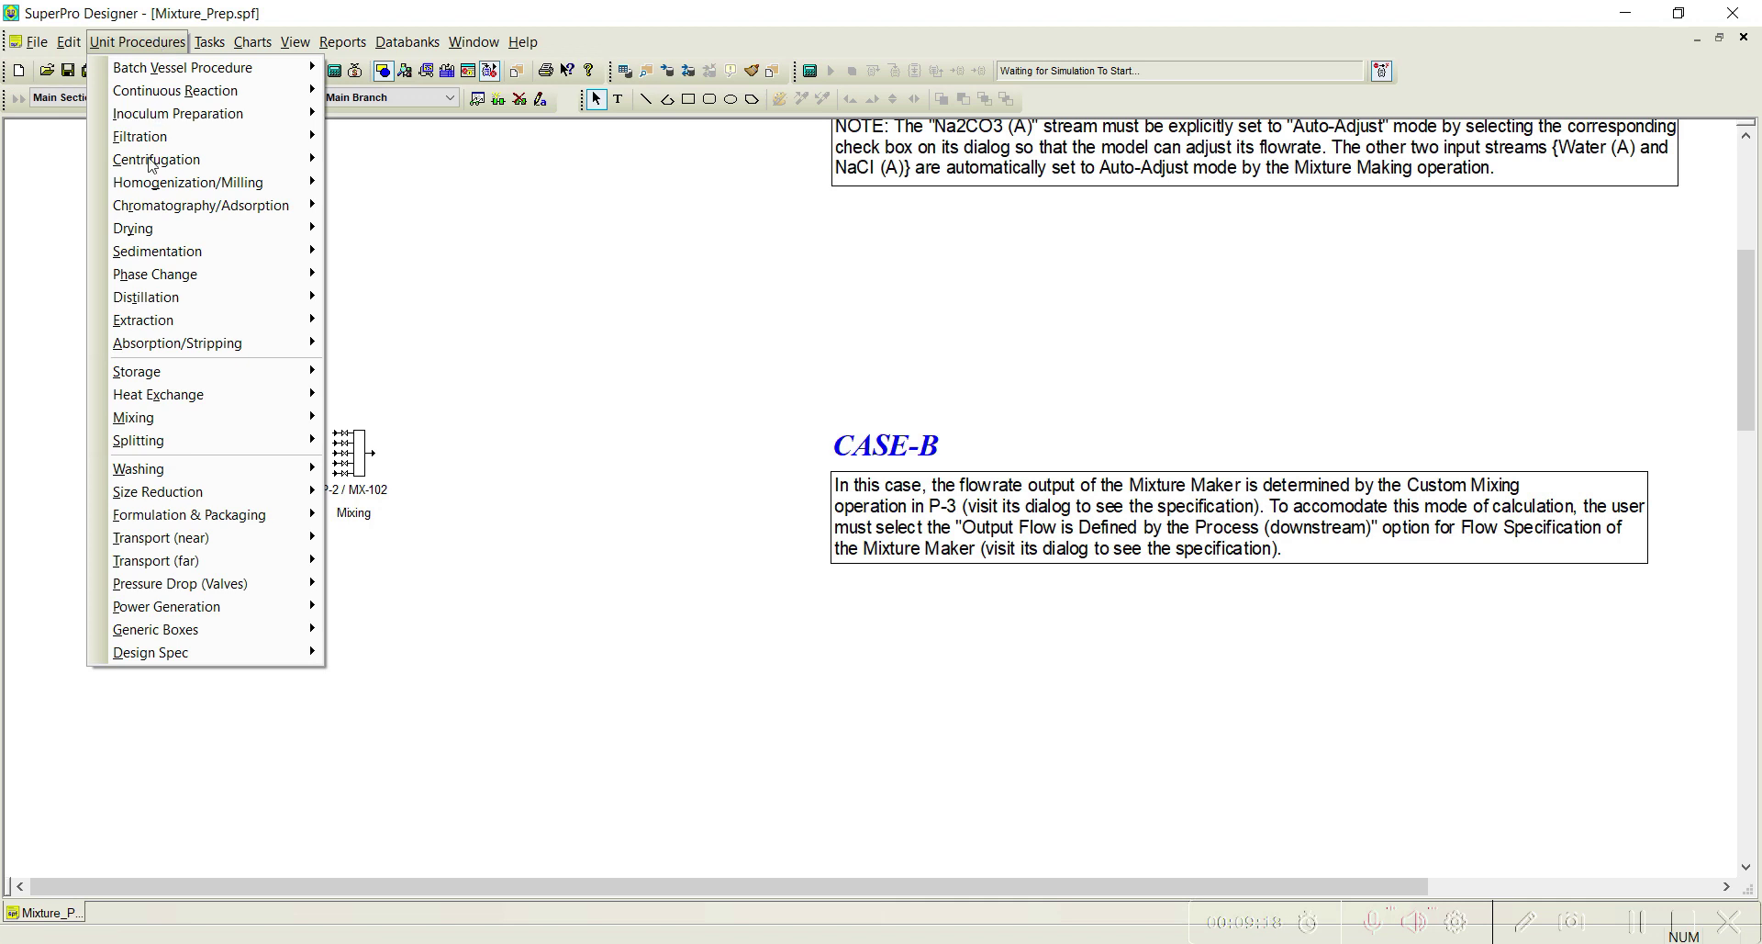
mouse_move(187, 423)
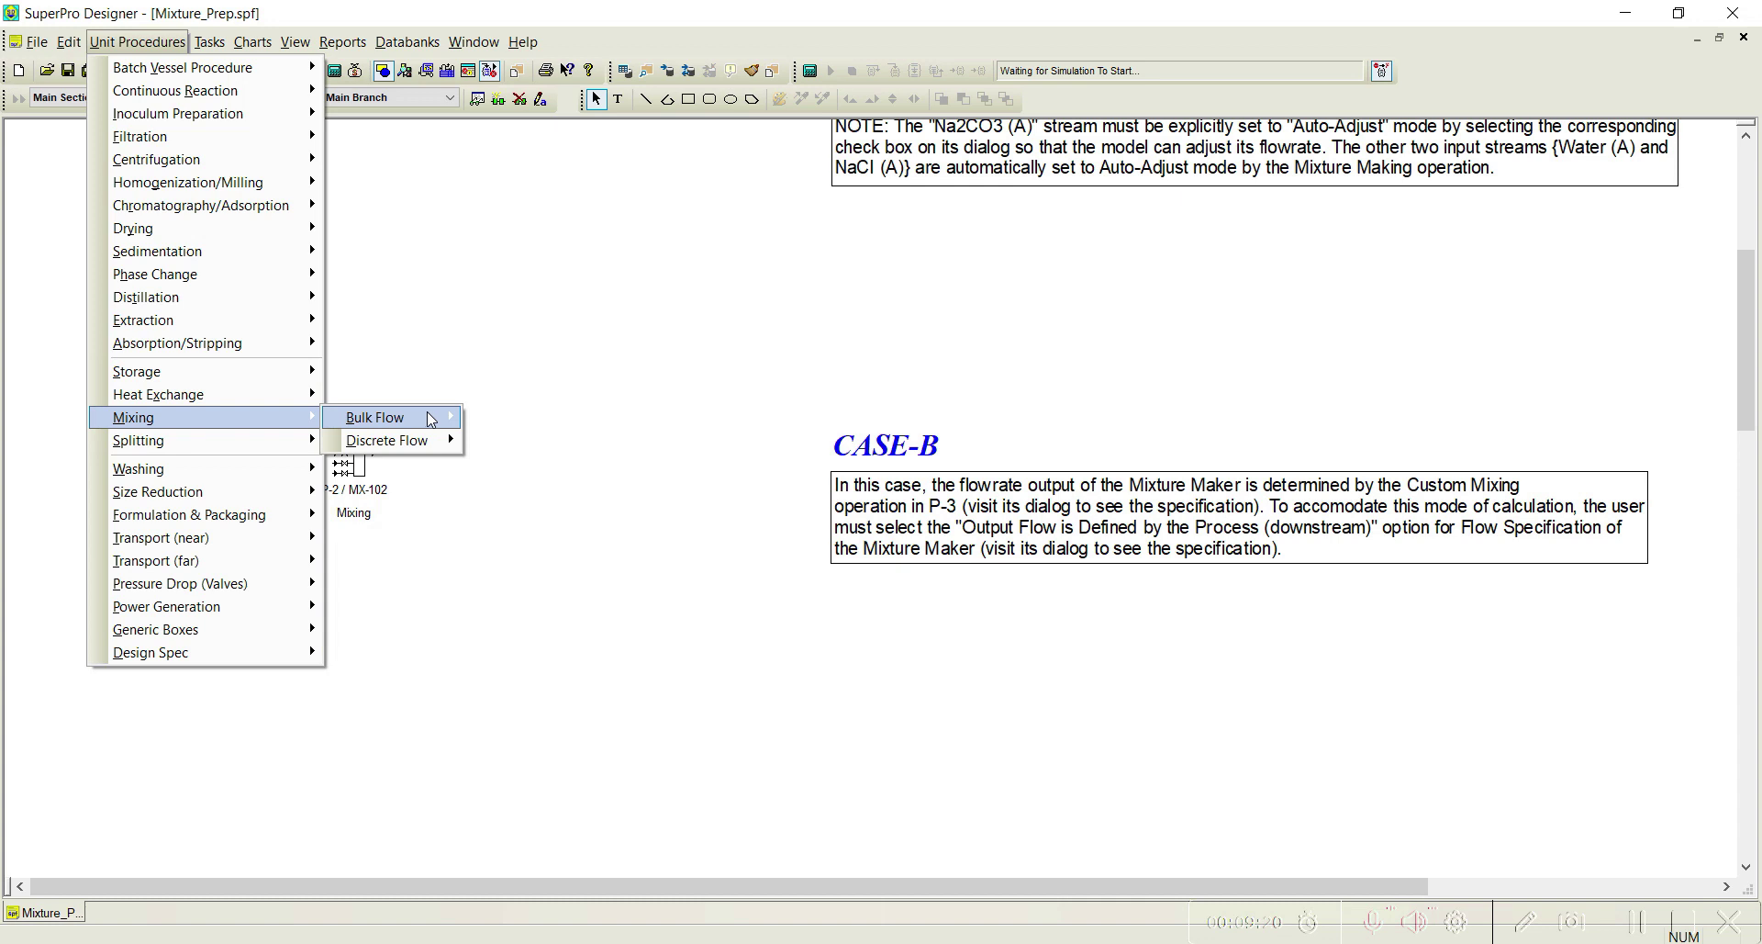
mouse_move(427, 415)
left_click(570, 605)
left_click(443, 629)
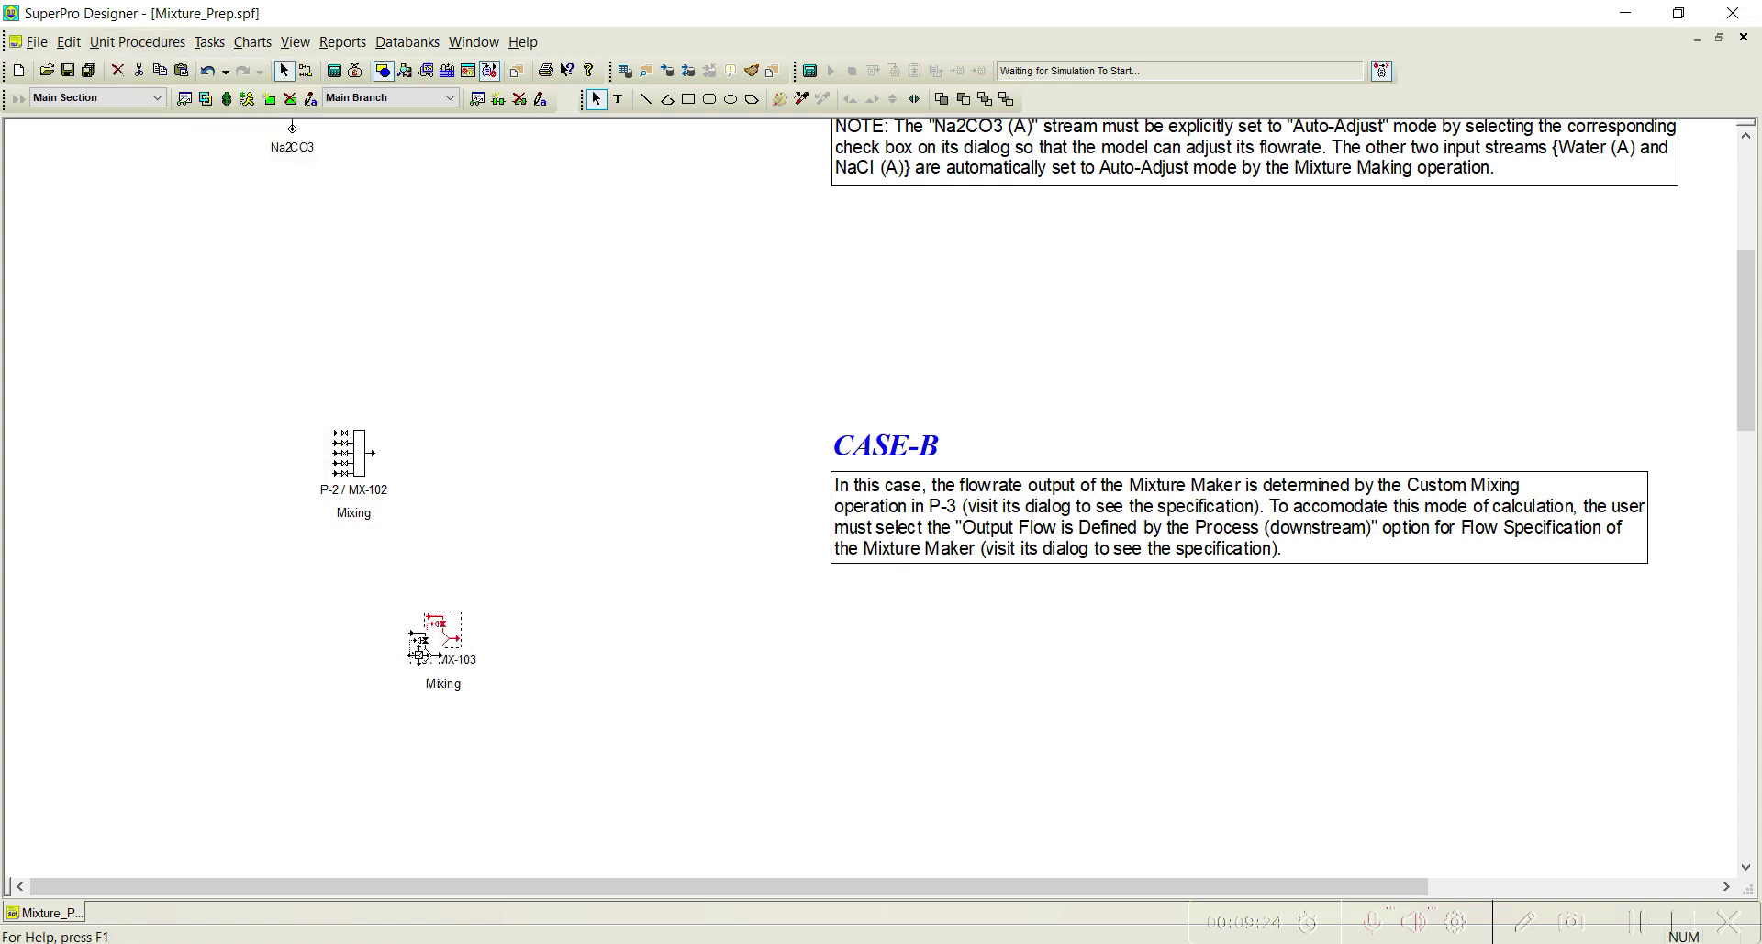
left_click_drag(439, 646, 421, 660)
Read the help topic on the Custom Mixing procedure, including its adjustable inlet and process stream ports
right_click(442, 657)
left_click(443, 654)
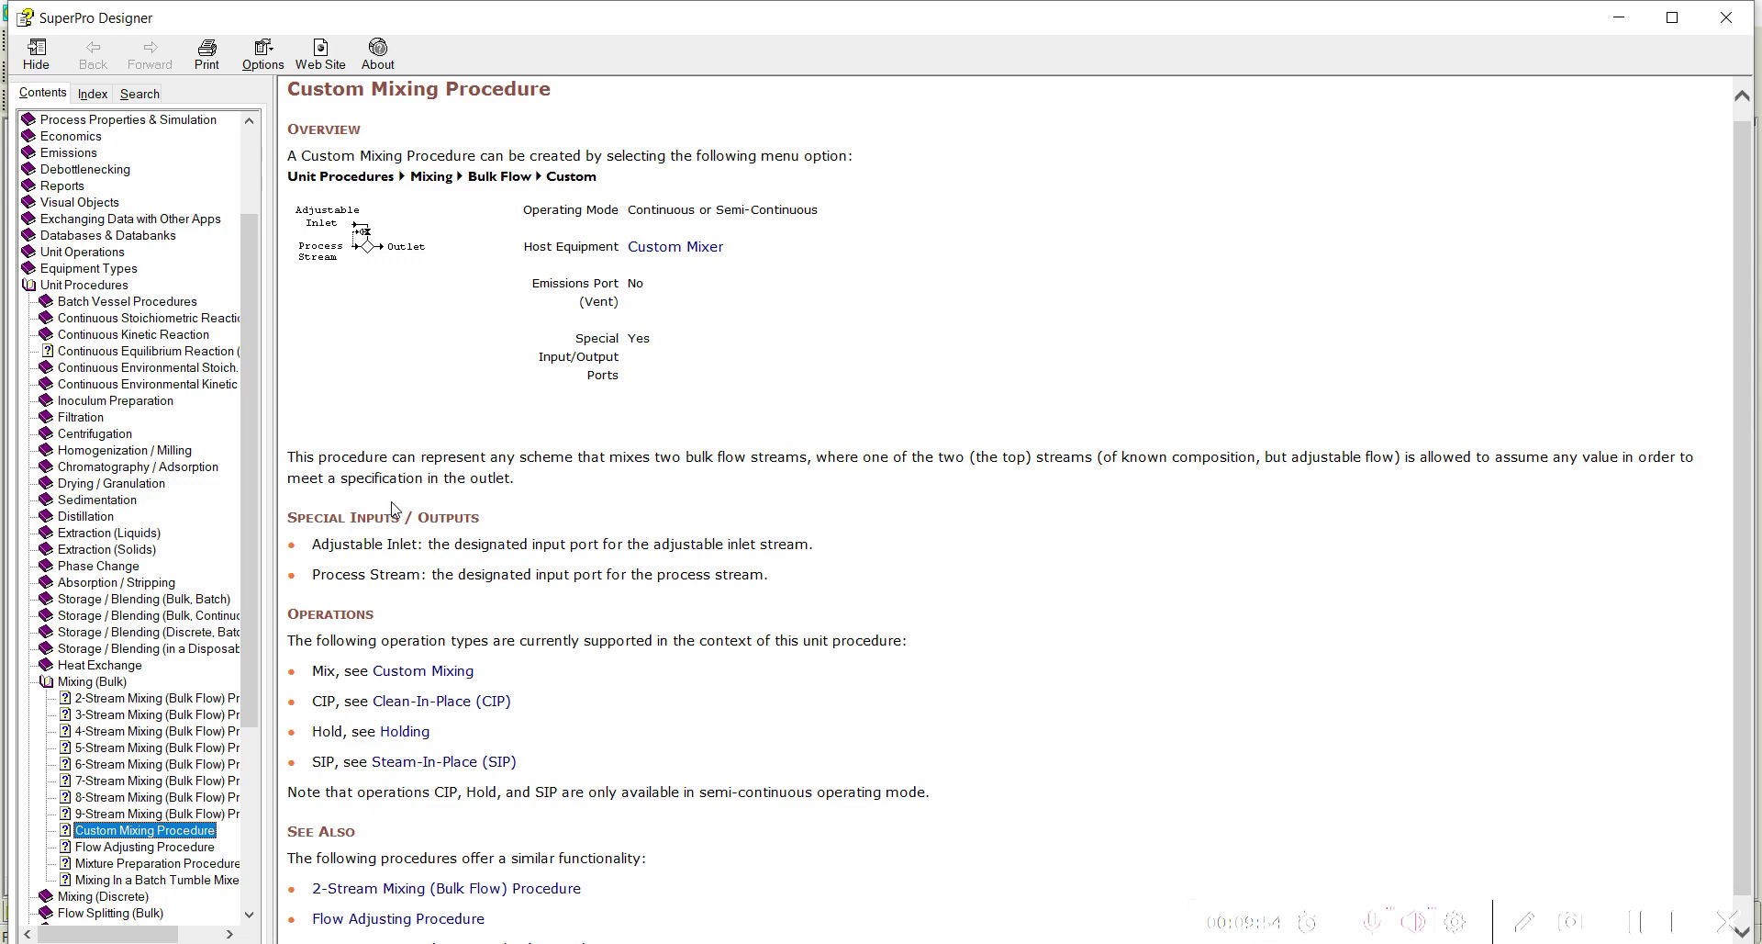
left_click(1725, 17)
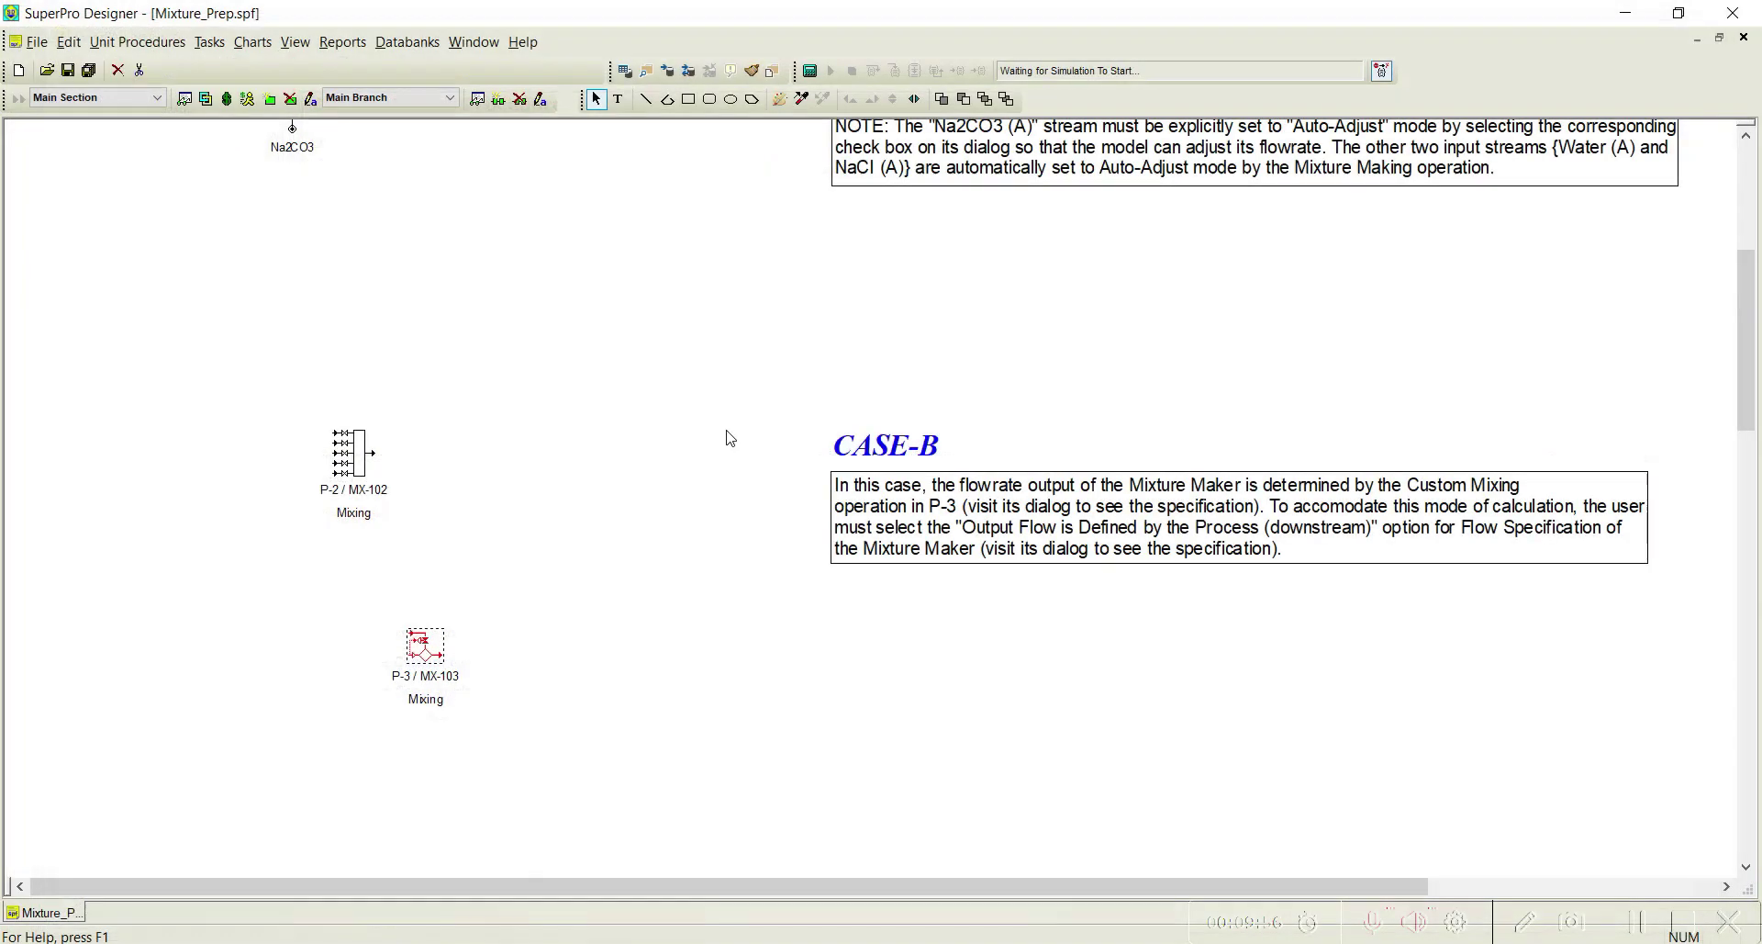
left_click(475, 655)
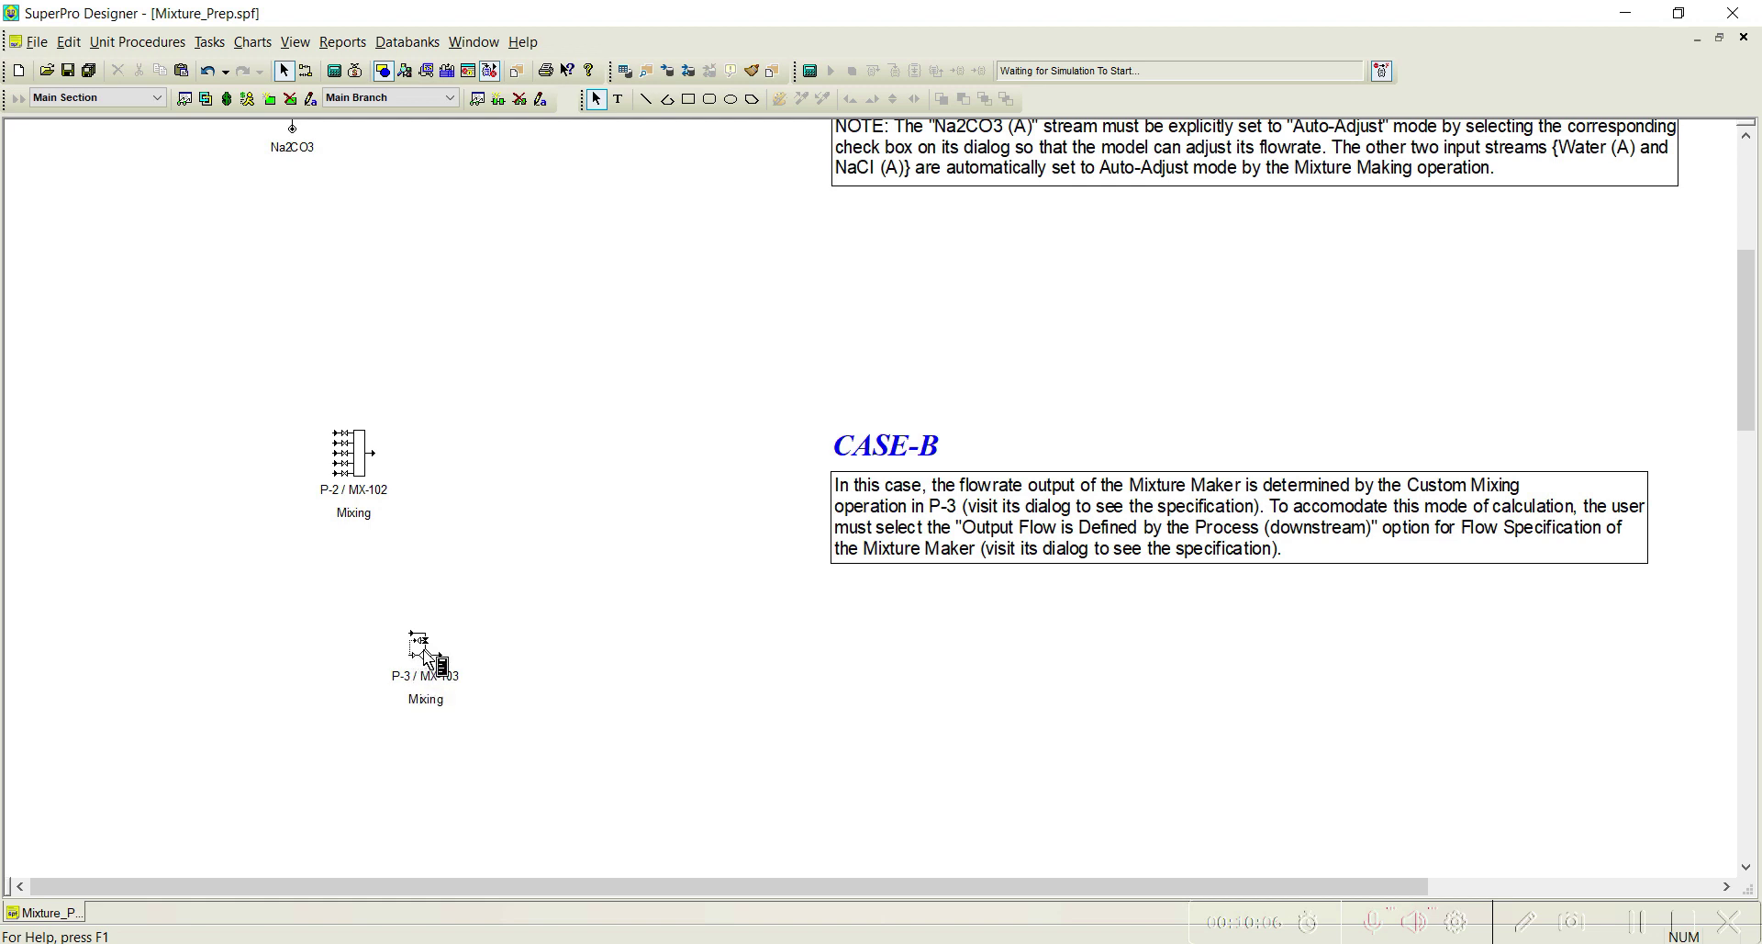
Draw a process input stream into the Custom Mixing procedure P-3 and an output stream from its outlet
left_click(305, 71)
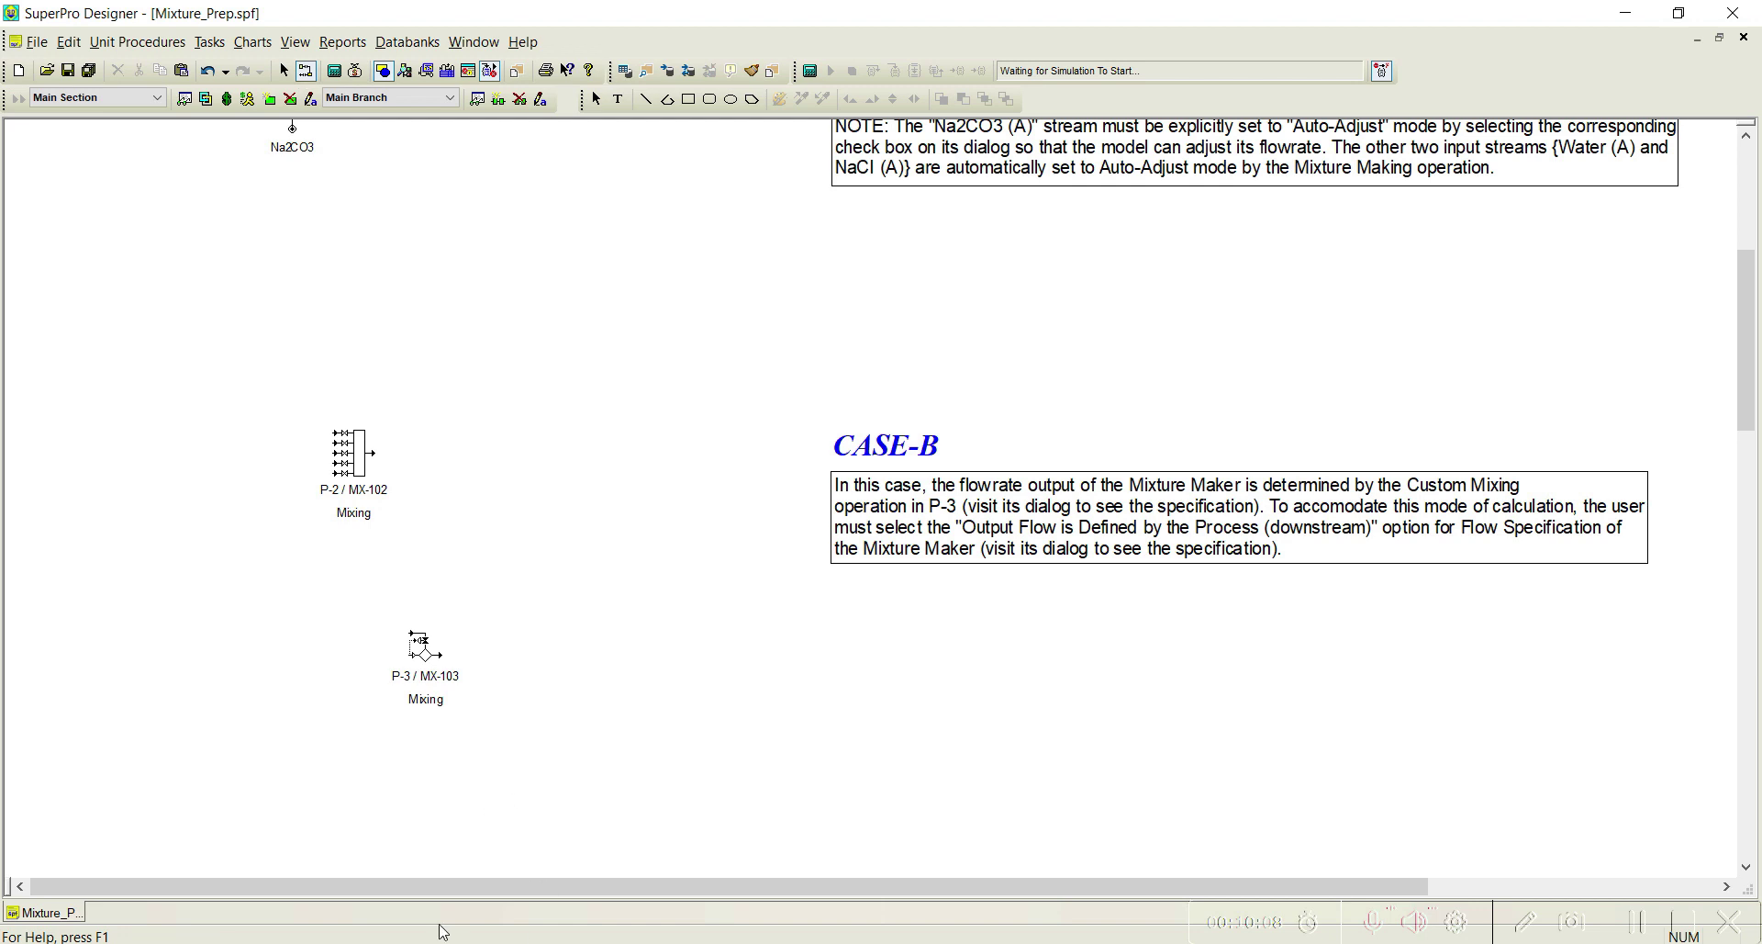
left_click(184, 662)
left_click(409, 656)
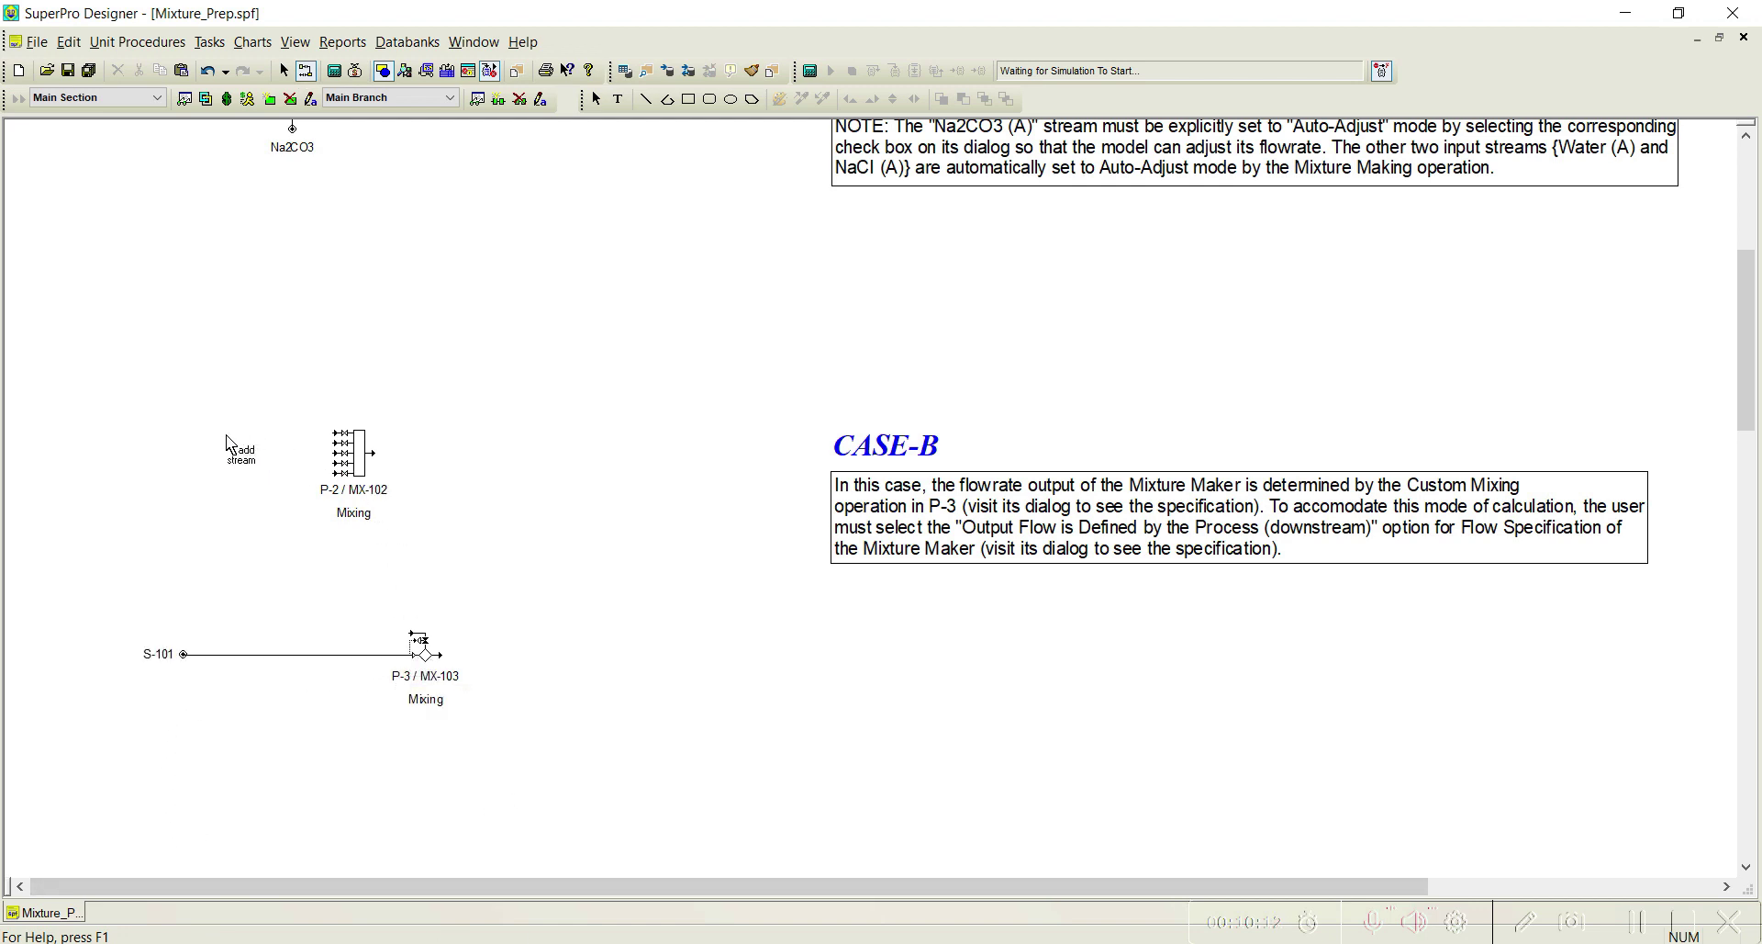
left_click(441, 654)
left_click(533, 655)
Connect the outlet of mixture preparation procedure P-2 to the adjustable inlet of Custom Mixing procedure P-3
left_click(374, 452)
left_click(423, 599)
left_click(355, 599)
left_click(356, 632)
left_click(415, 633)
Draw three input streams into the first, third and fifth inlet ports of procedure P-2, then leave stream drawing
left_click(256, 335)
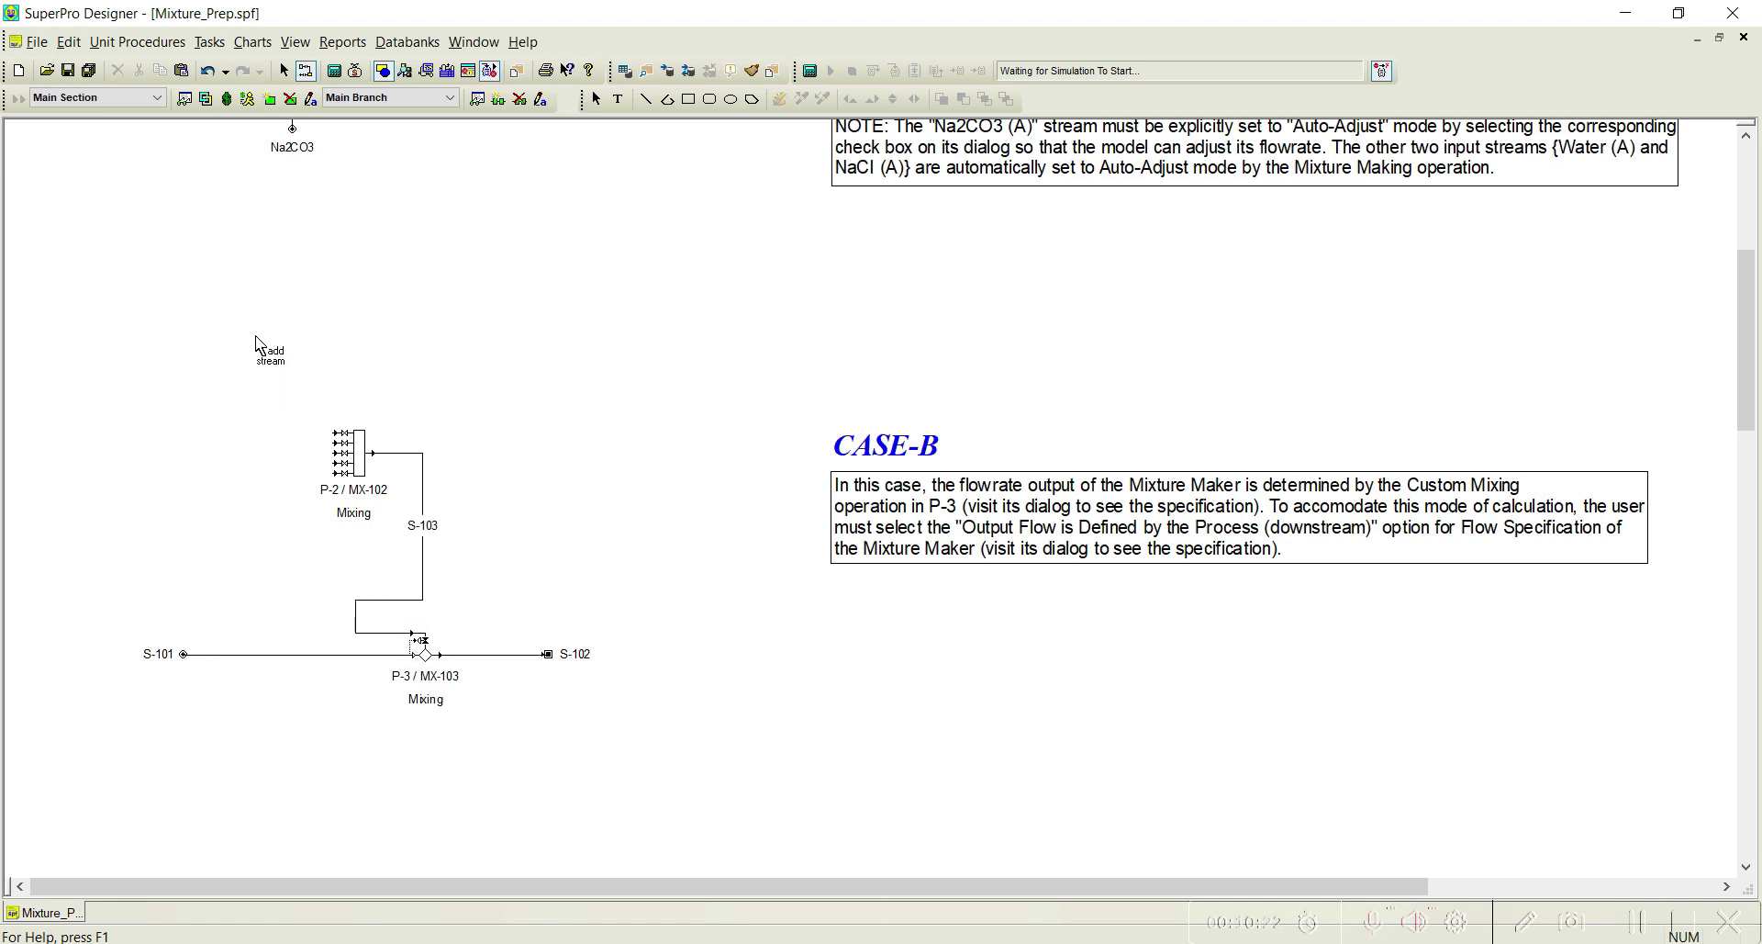
left_click(284, 432)
left_click(336, 432)
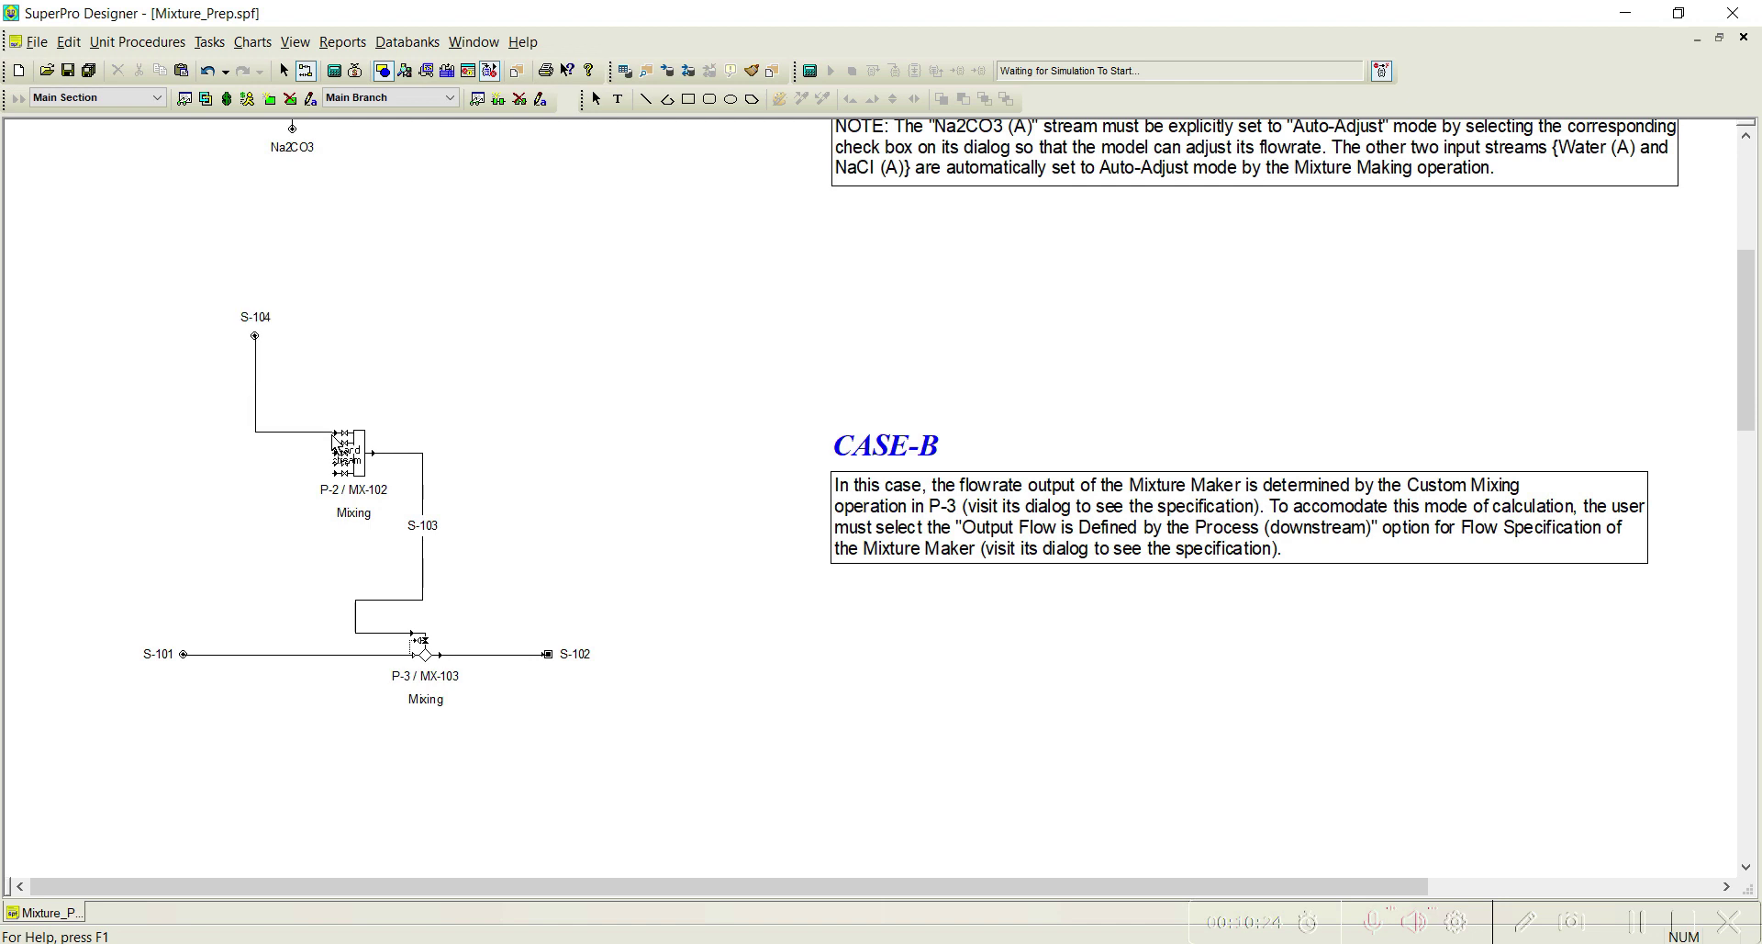
left_click(156, 444)
left_click(332, 445)
left_click(248, 474)
left_click(336, 473)
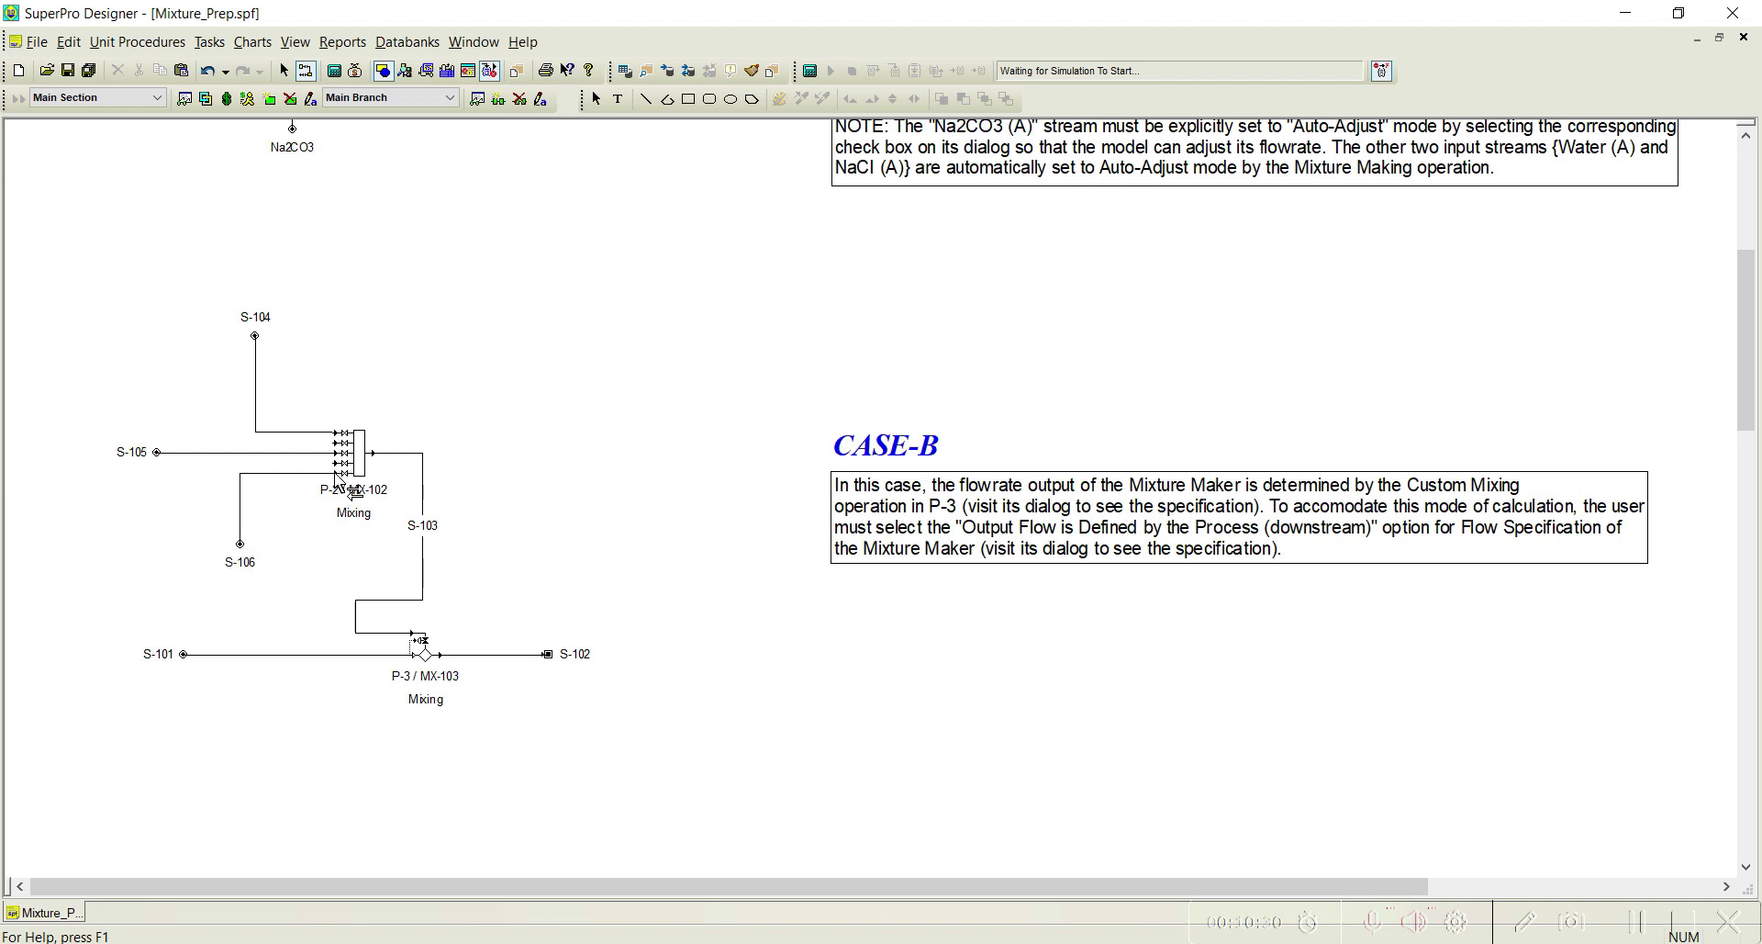
right_click(582, 404)
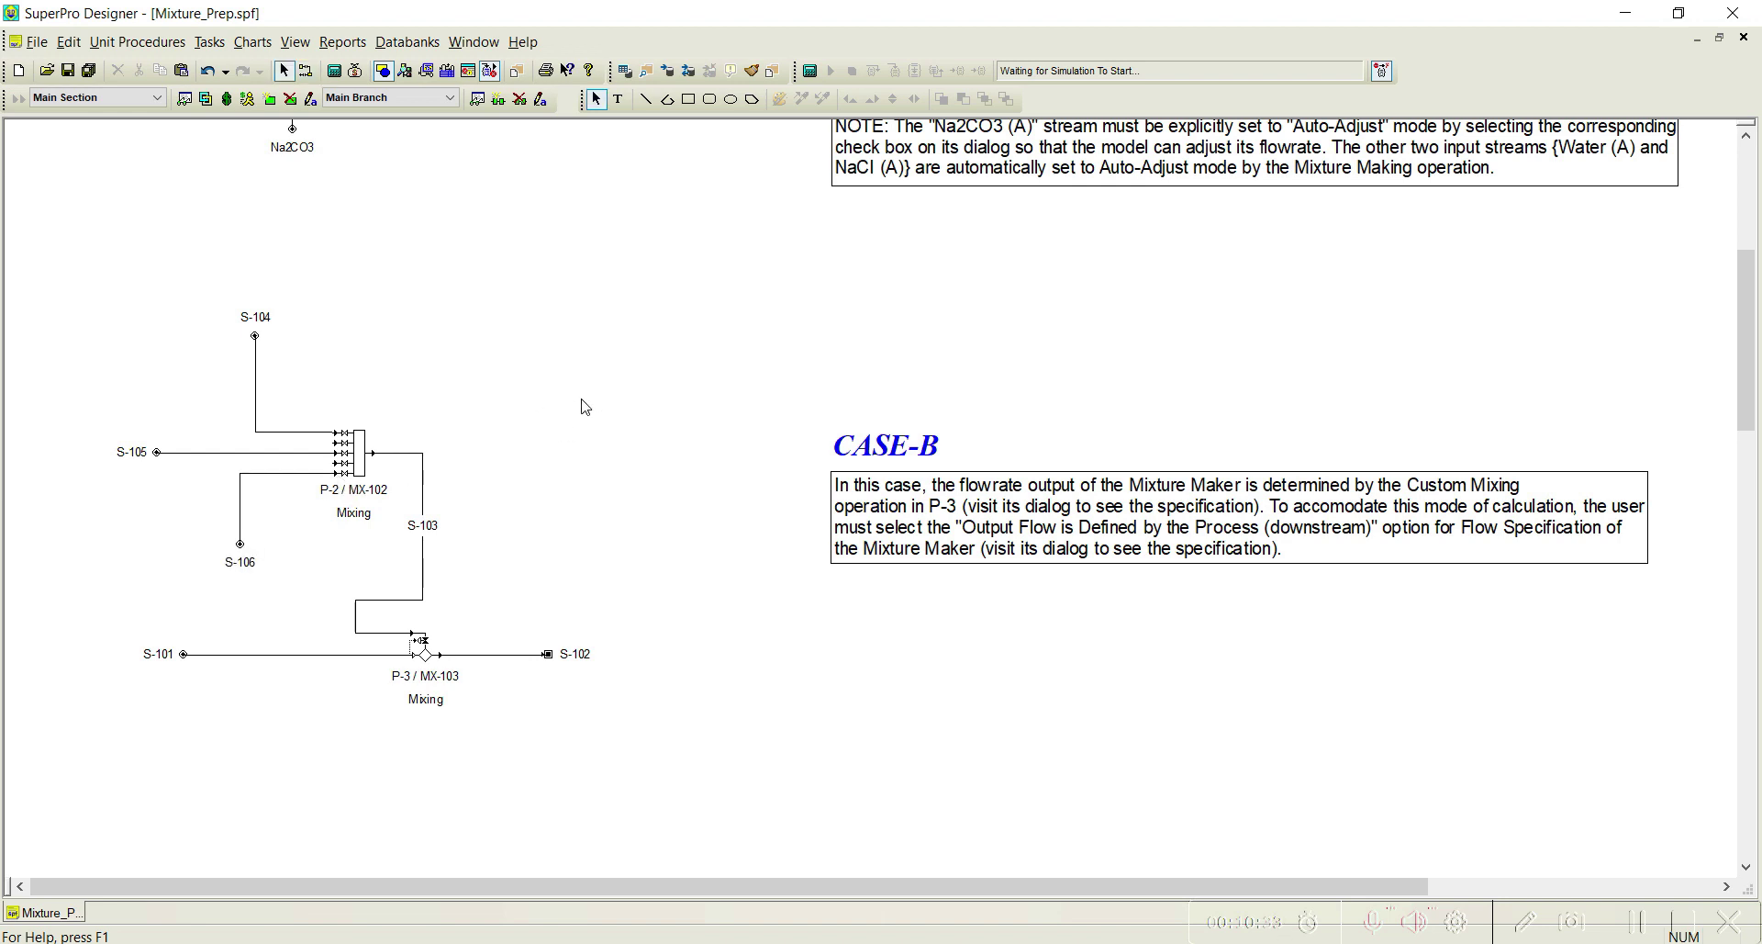
Rename the stream entering P-2's first inlet port as Water-1
left_click(289, 432)
right_click(291, 443)
left_click(365, 547)
type("Water-1")
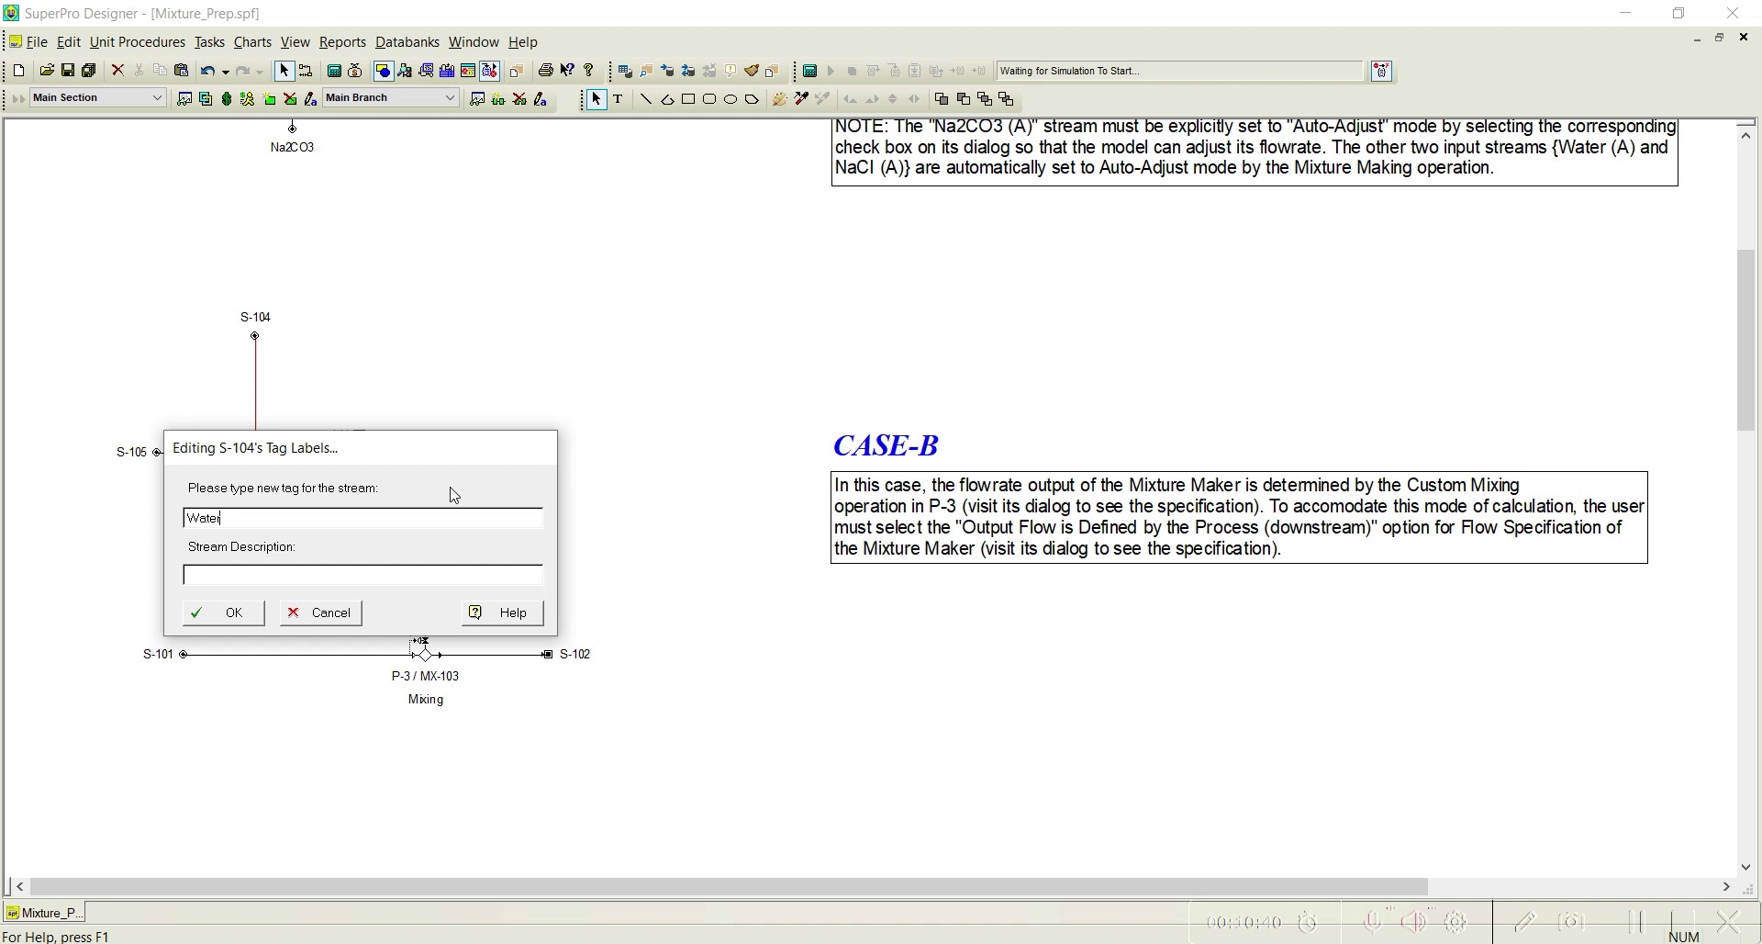
left_click(230, 612)
Rename the stream entering P-2's third inlet port as NaCl-1
right_click(259, 456)
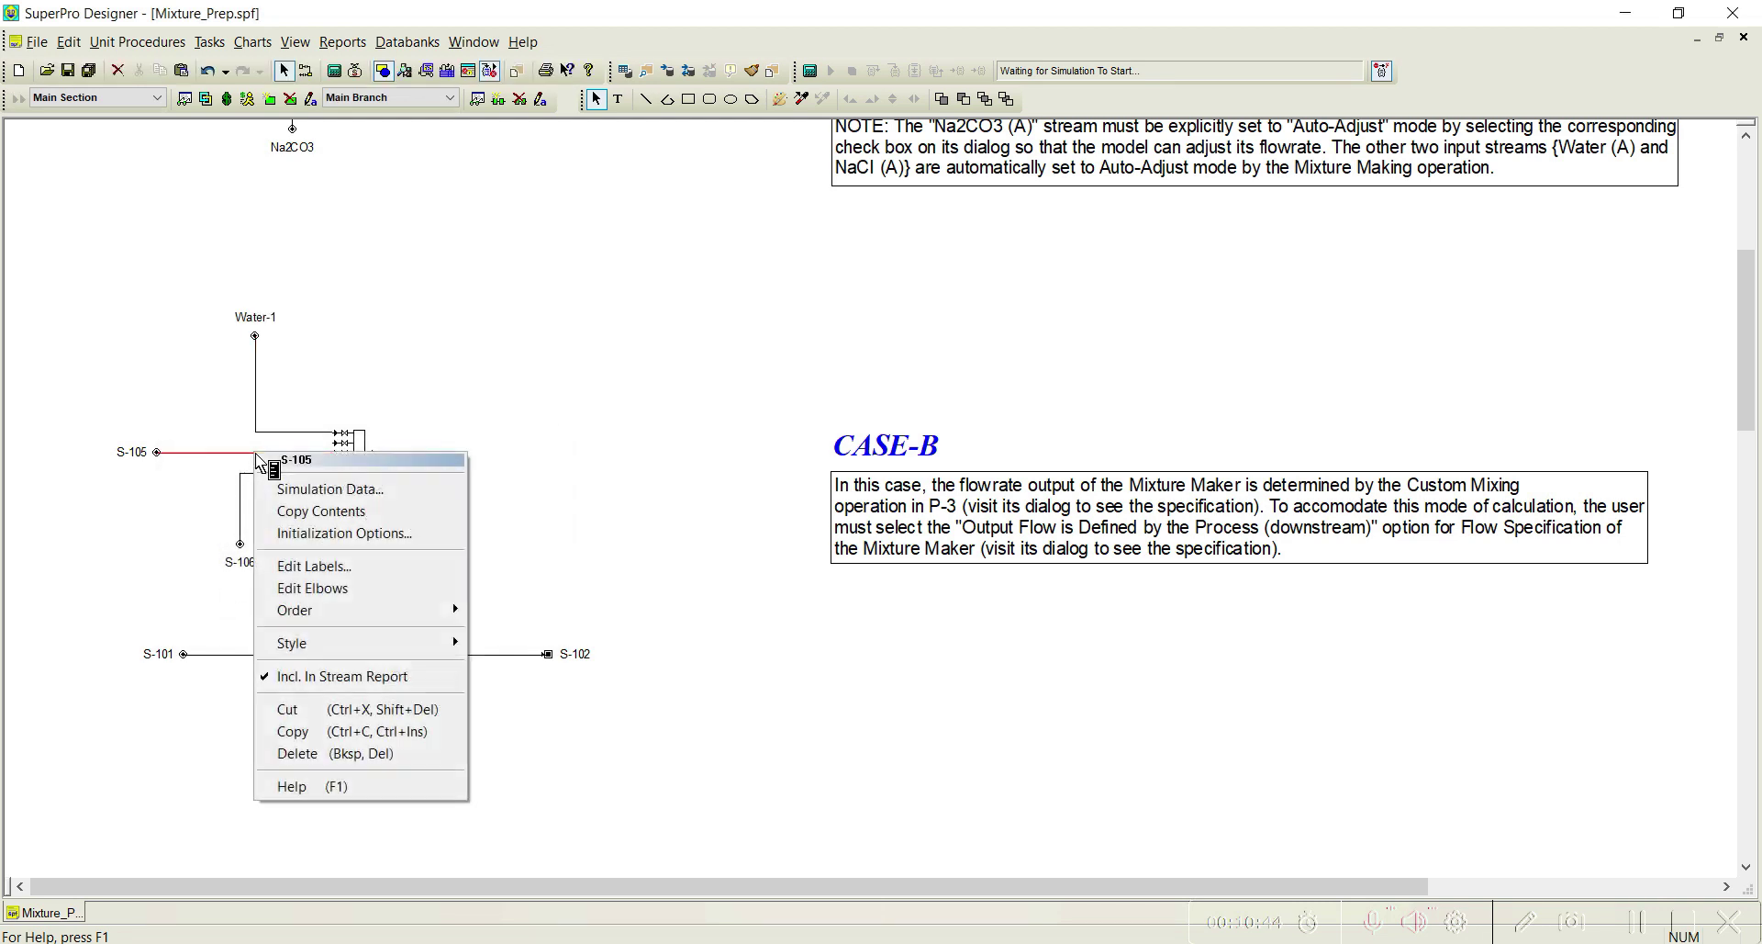
left_click(327, 566)
type("NaC")
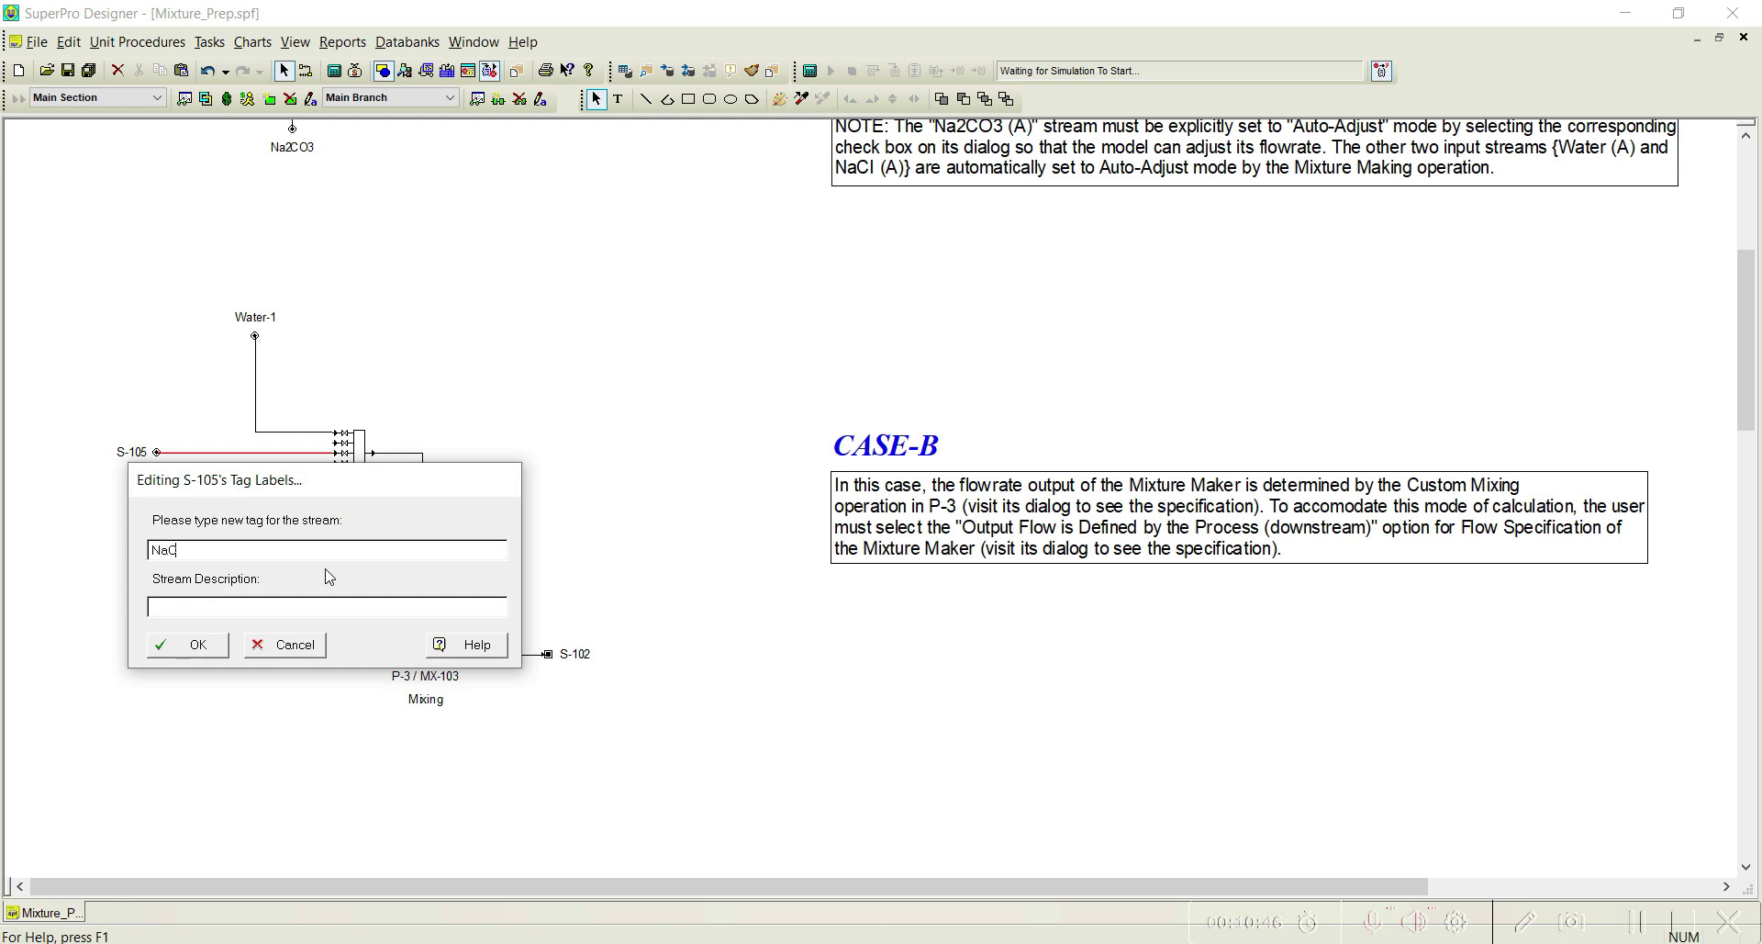
type("l-1")
left_click(204, 648)
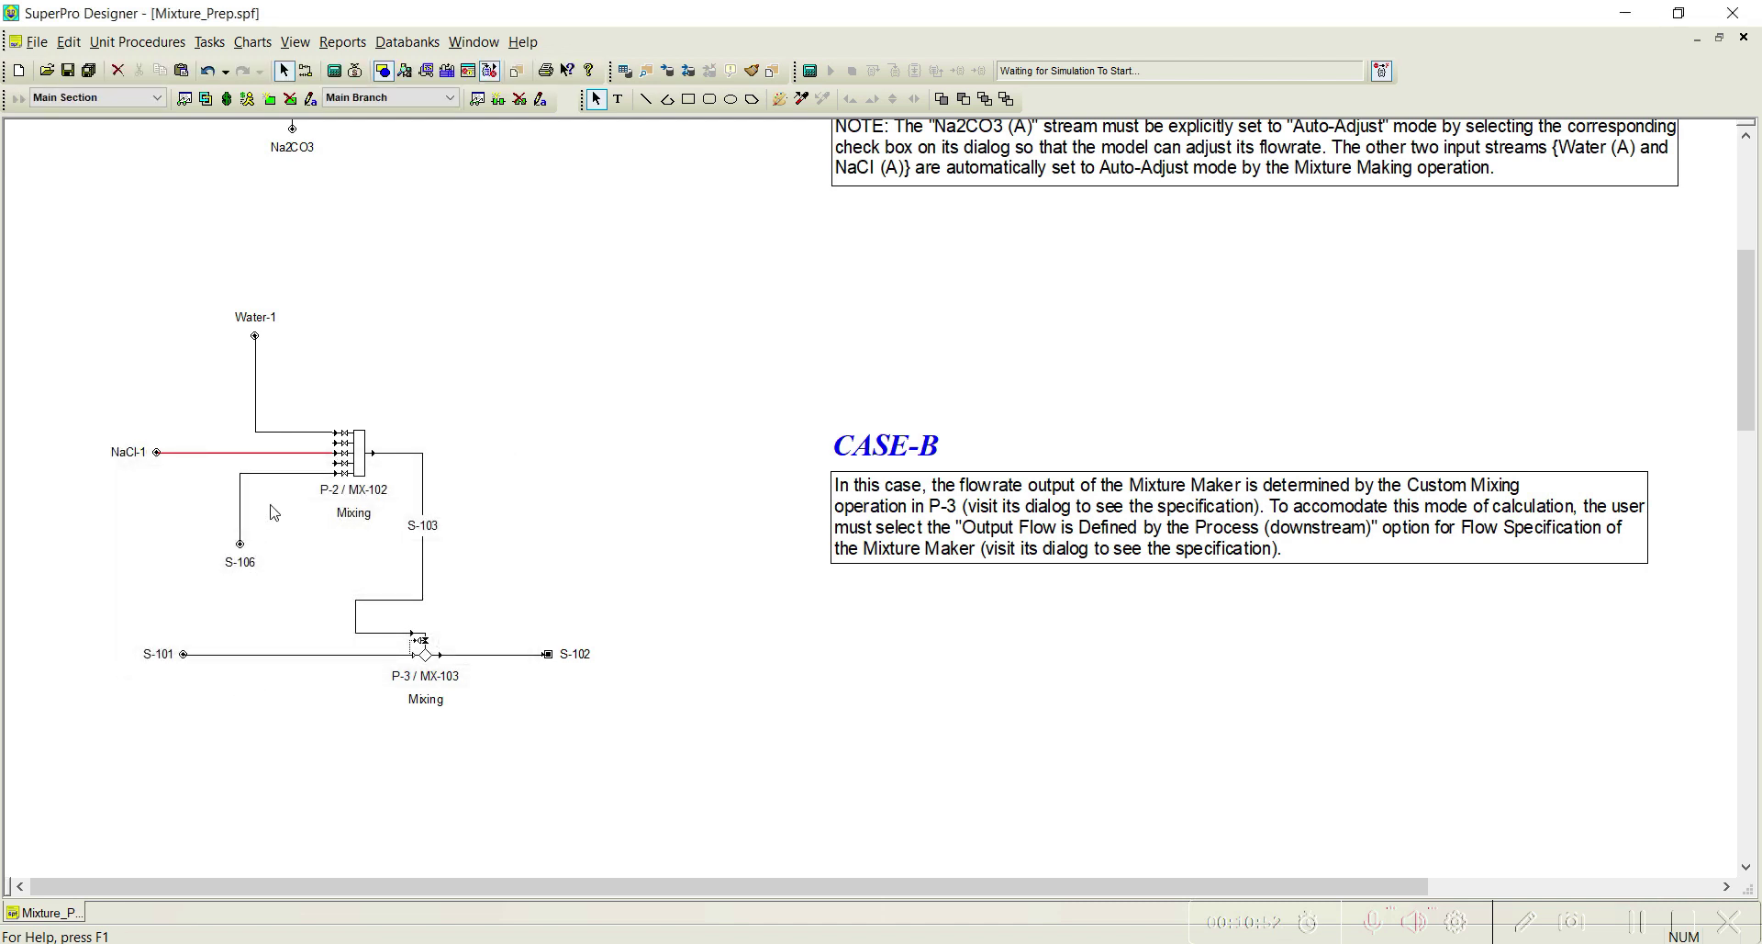
Rename the stream entering P-2's fifth inlet port as Na2CO3-1
right_click(283, 482)
left_click(340, 592)
type("Na2C")
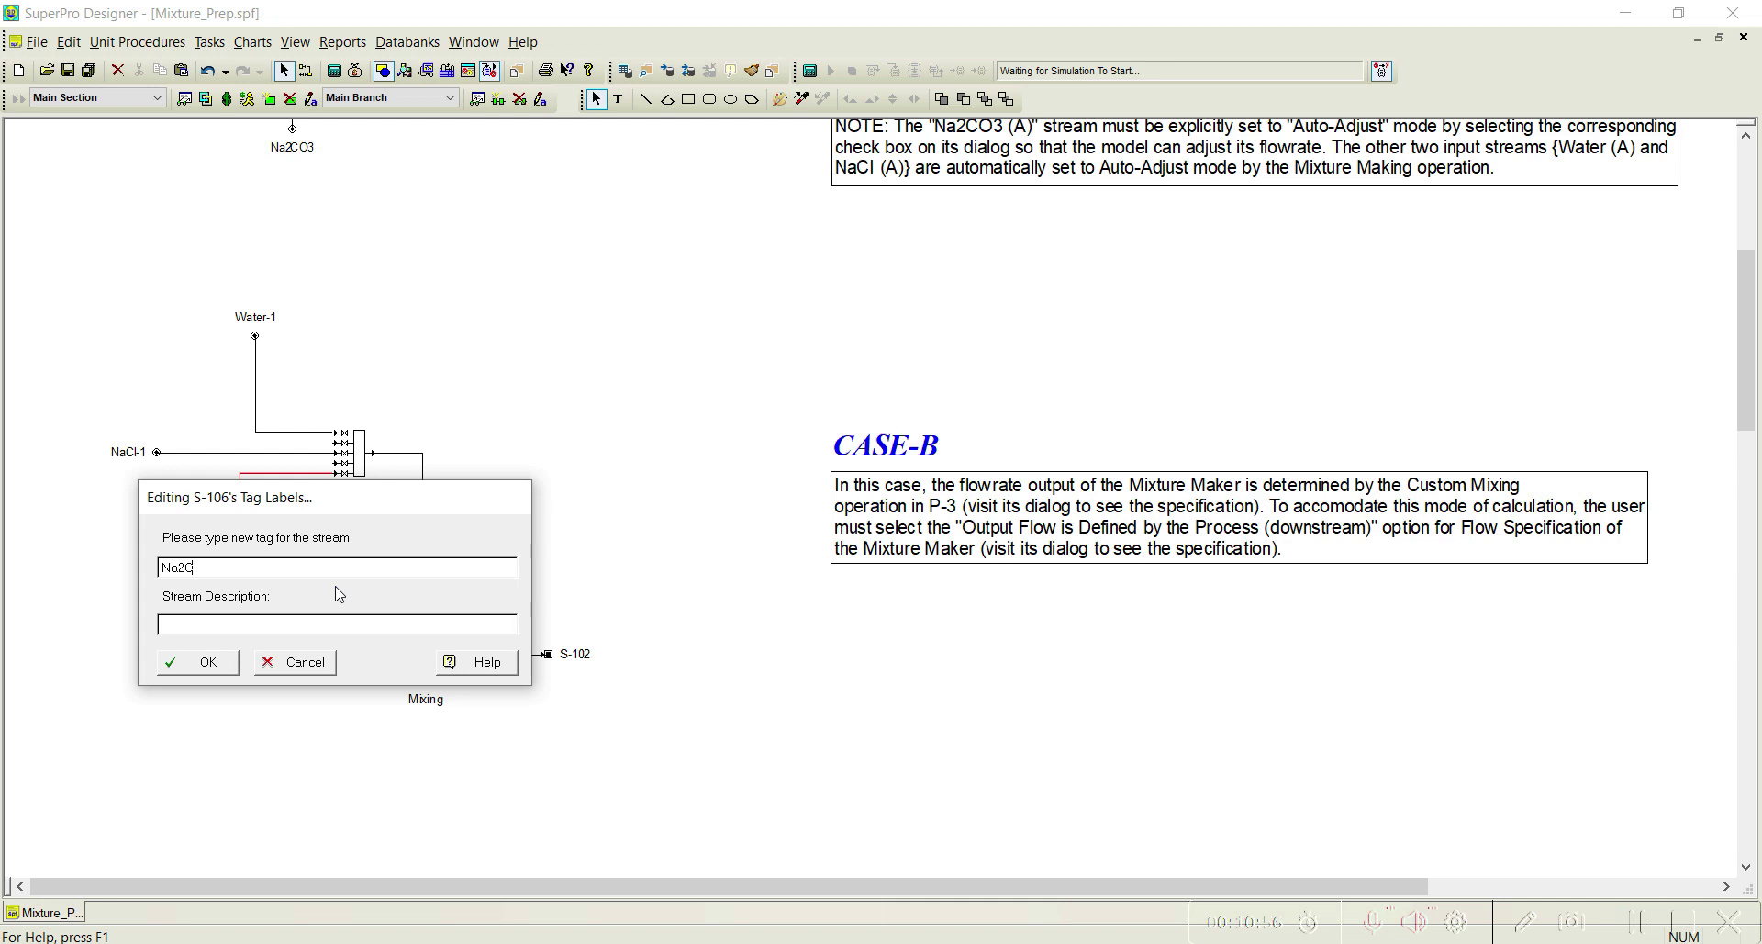
type("O3-1")
left_click(200, 661)
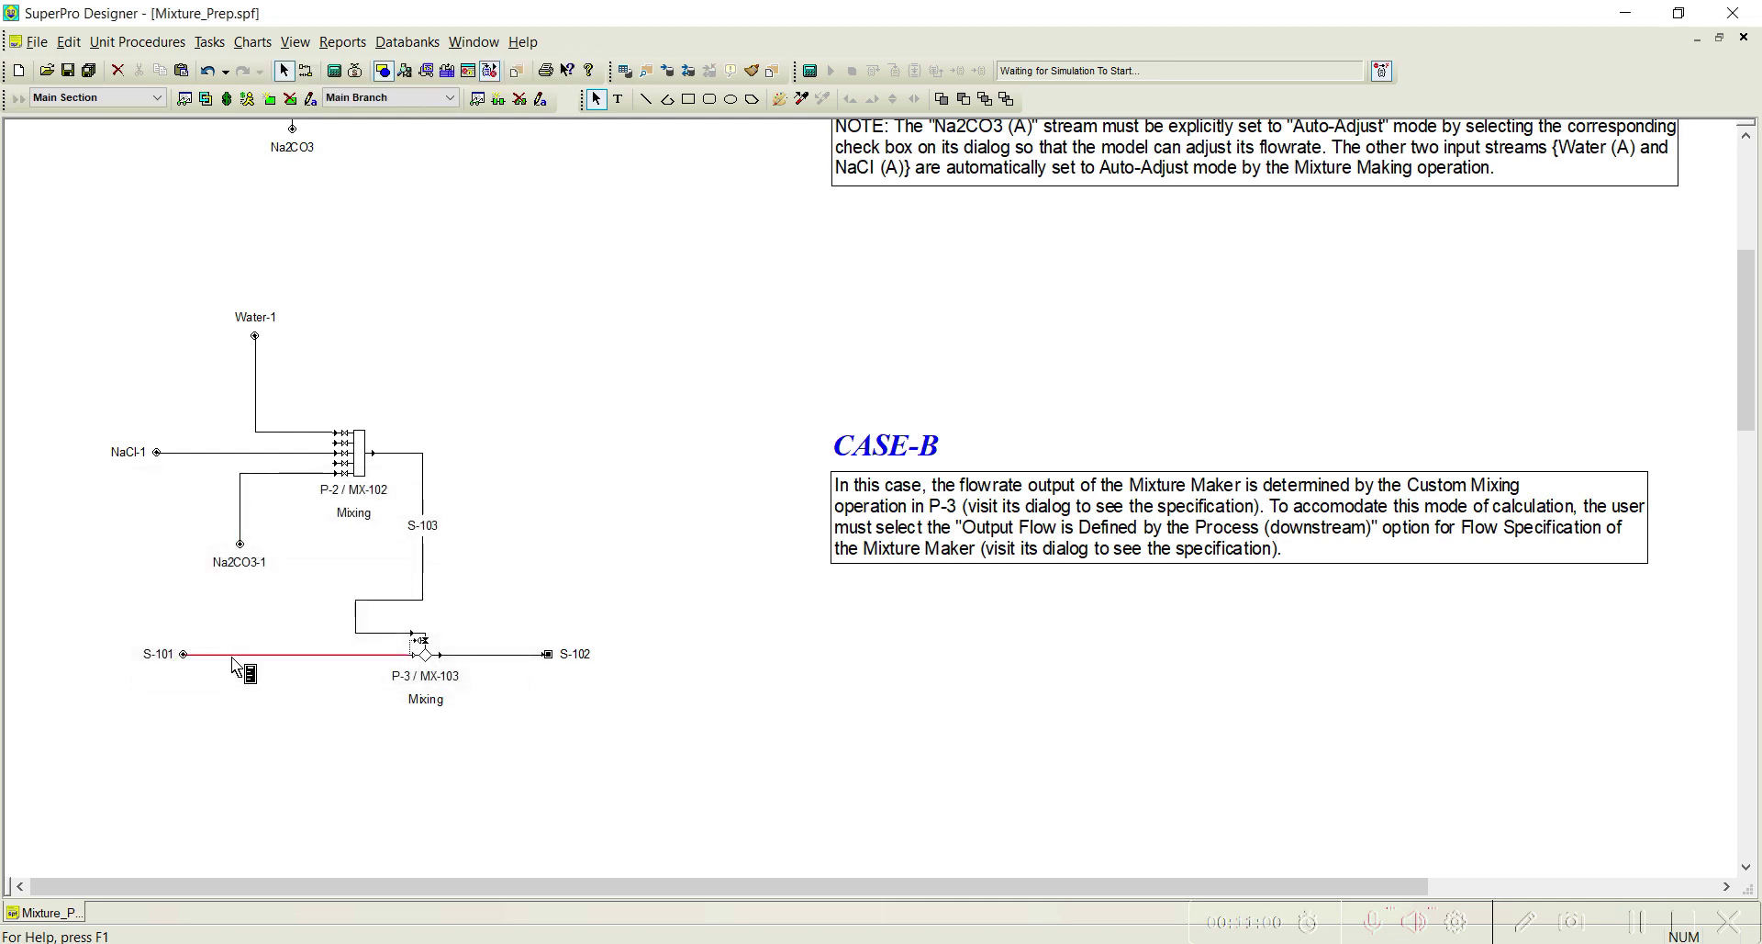
Rename stream S-101, the process input to P-3, as Feed
right_click(233, 660)
left_click(276, 418)
type("F")
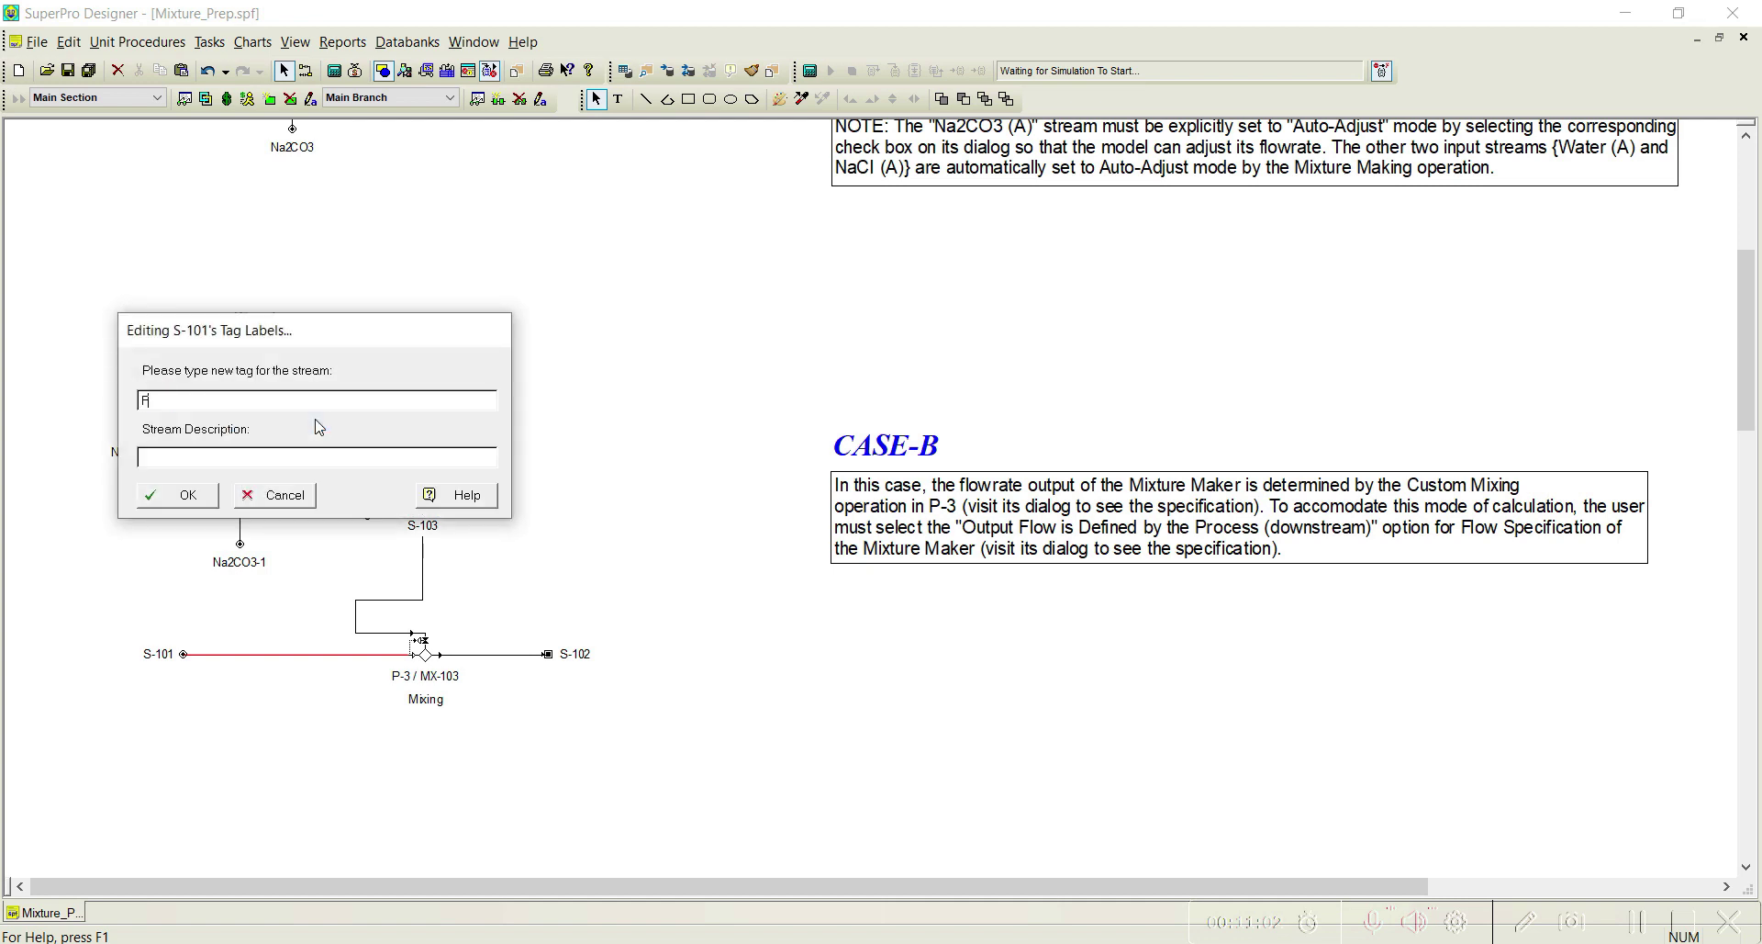
type("eed")
left_click(202, 496)
left_click(374, 476)
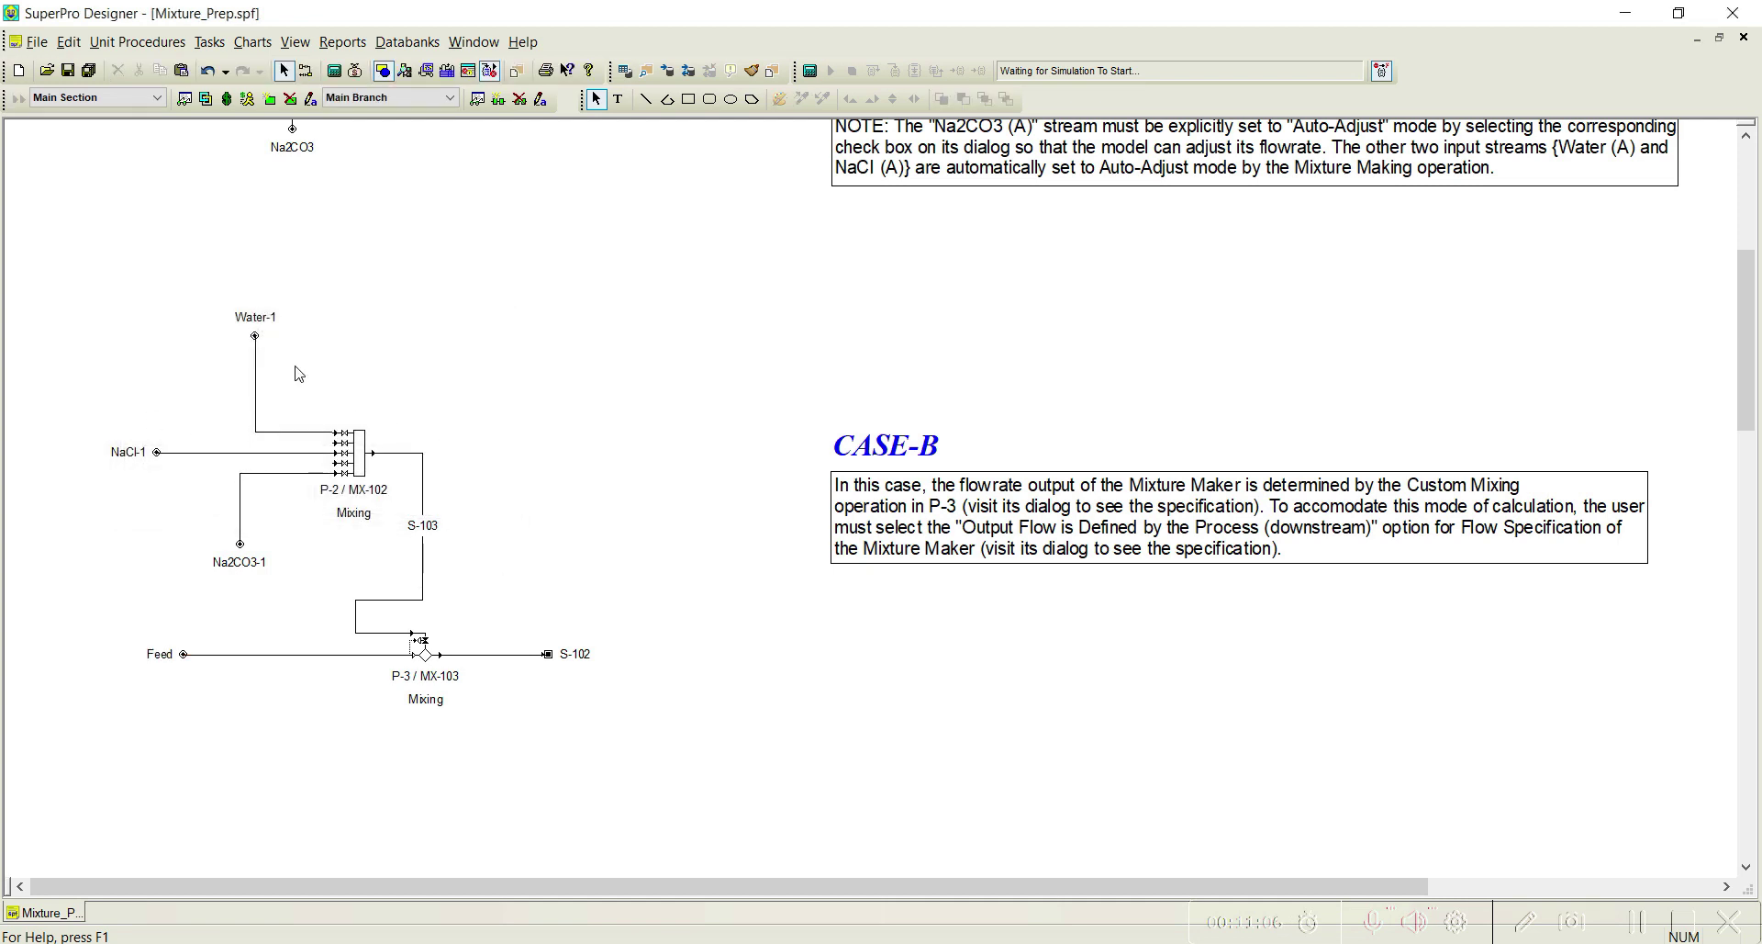
Add Water as the ingredient of input stream Water-1 and confirm the stream data
left_click(311, 433)
double_click(311, 437)
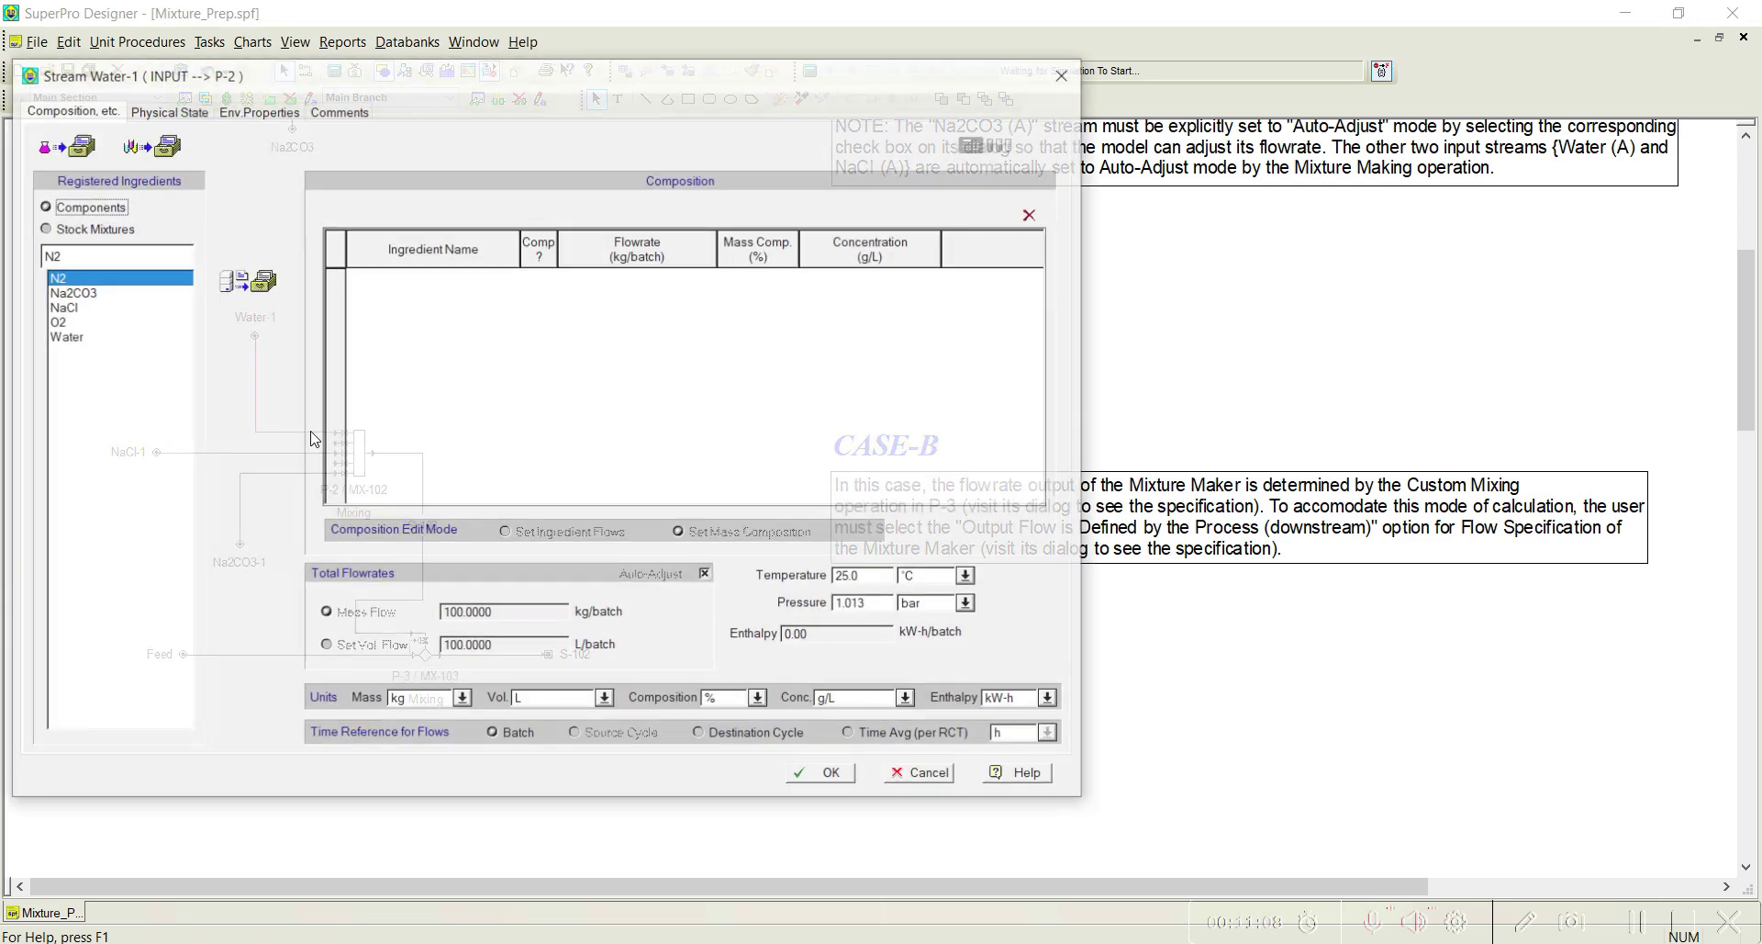
left_click(110, 336)
left_click(280, 287)
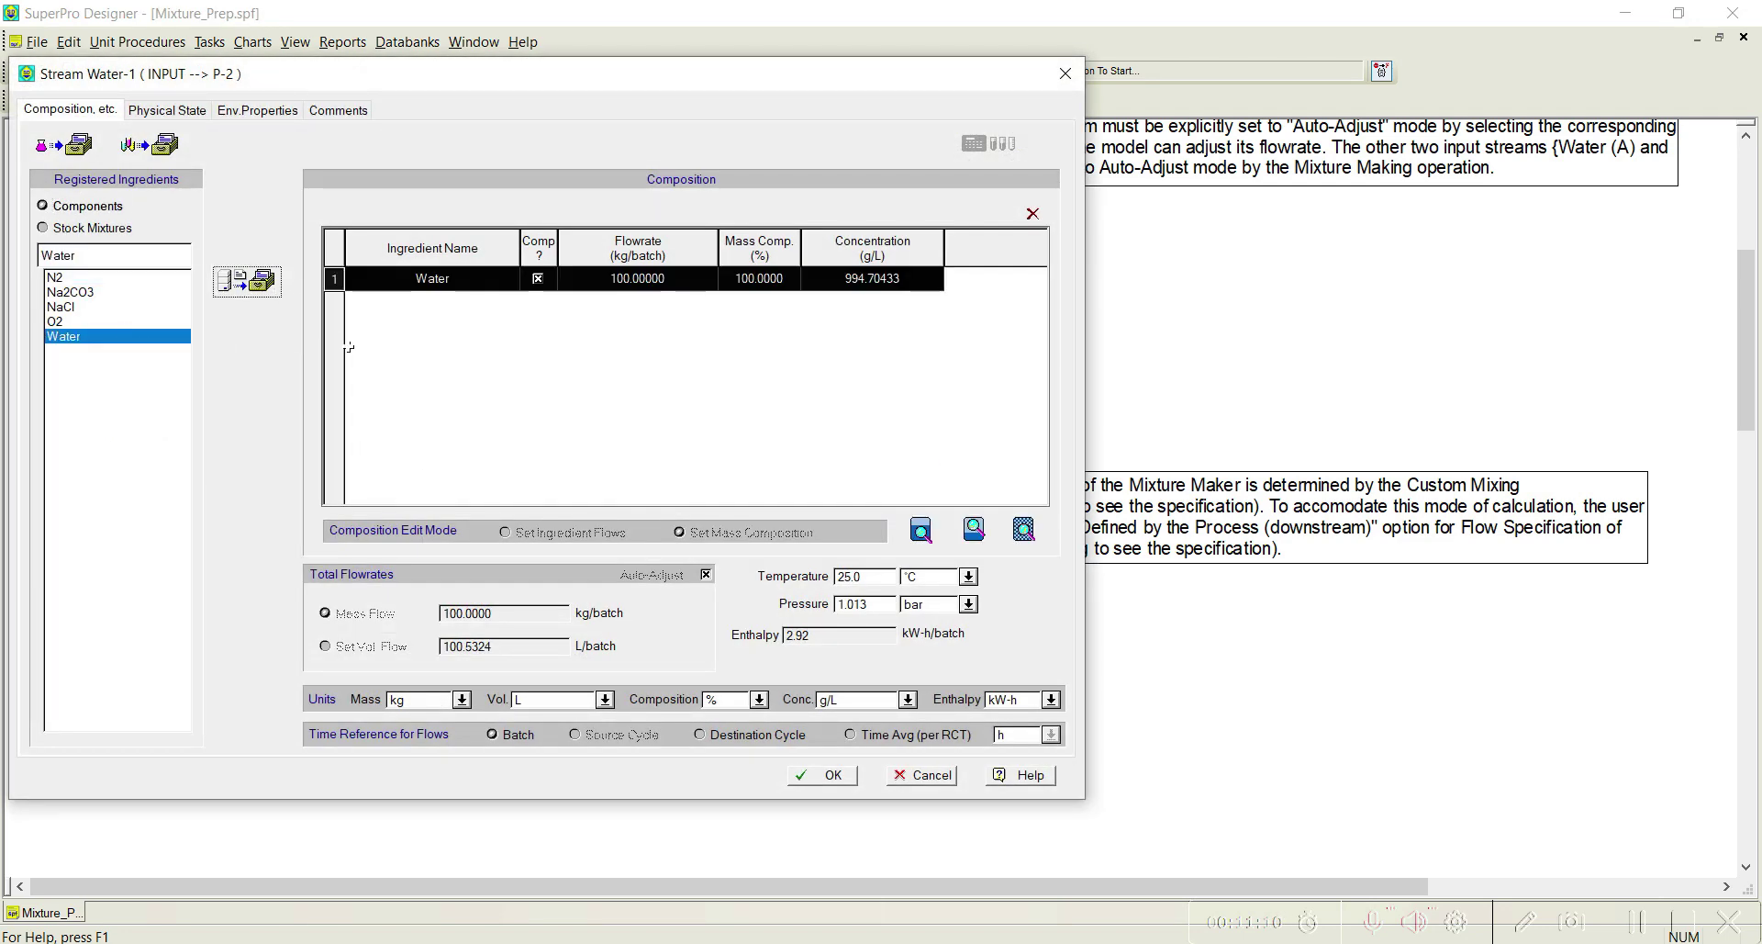
left_click(828, 777)
Add NaCl as the ingredient of input stream NaCl-1 and confirm the stream data
left_click(217, 453)
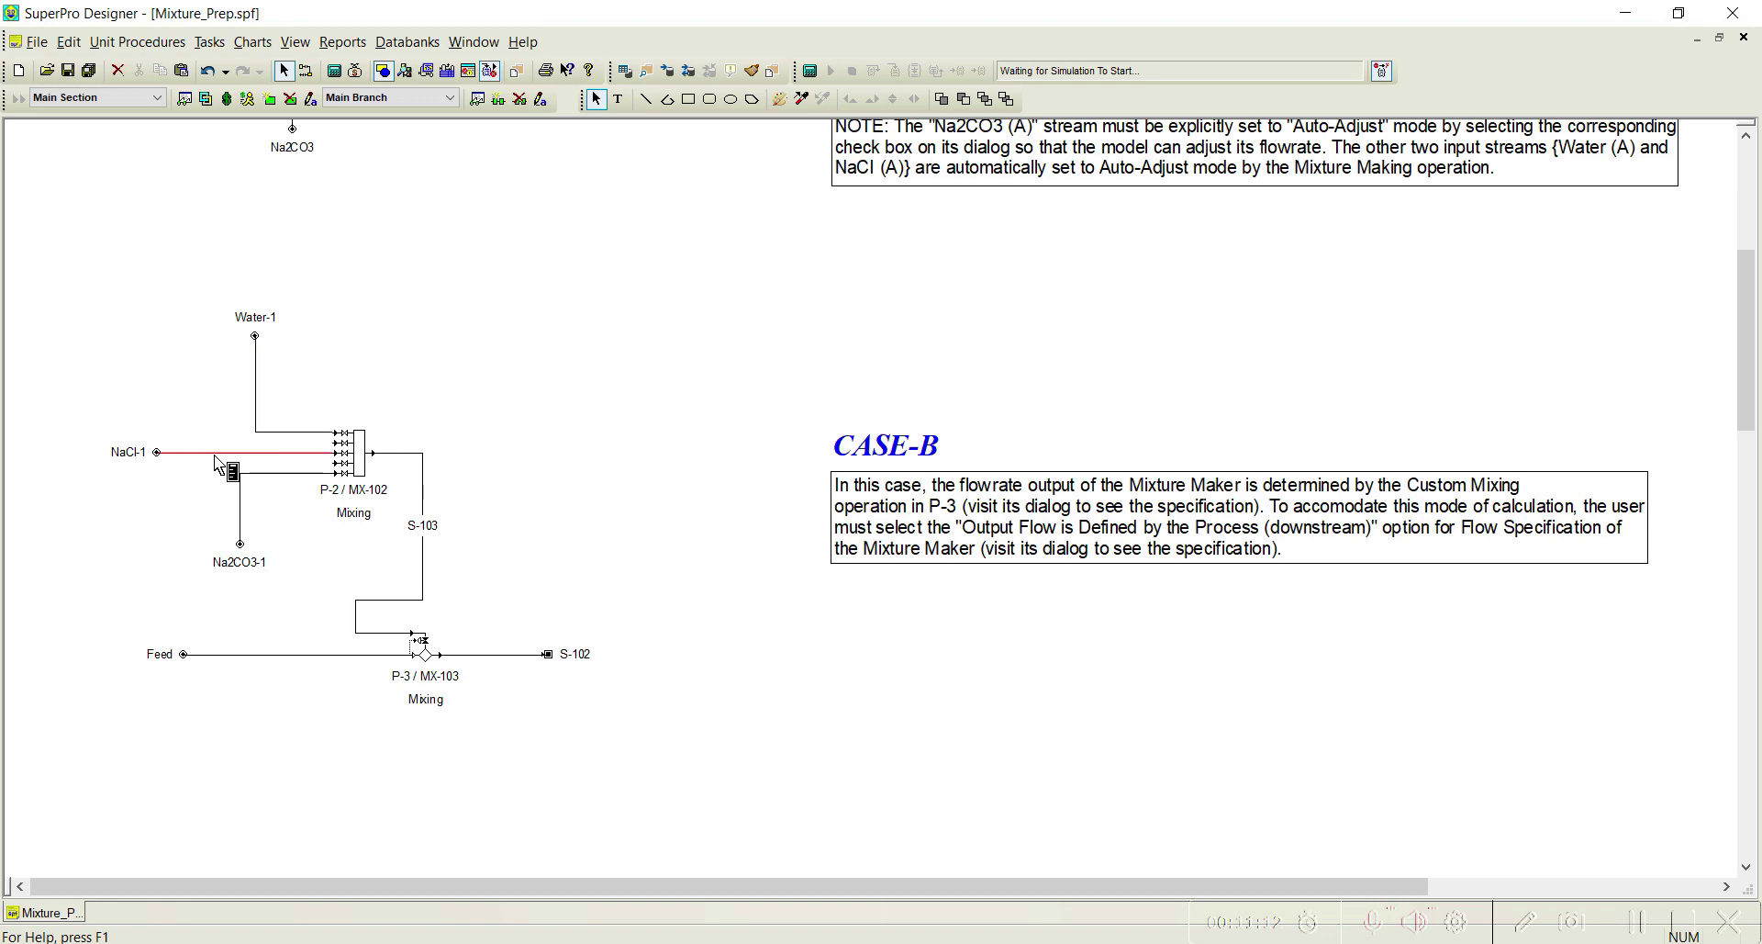
double_click(217, 452)
left_click(73, 327)
left_click(271, 300)
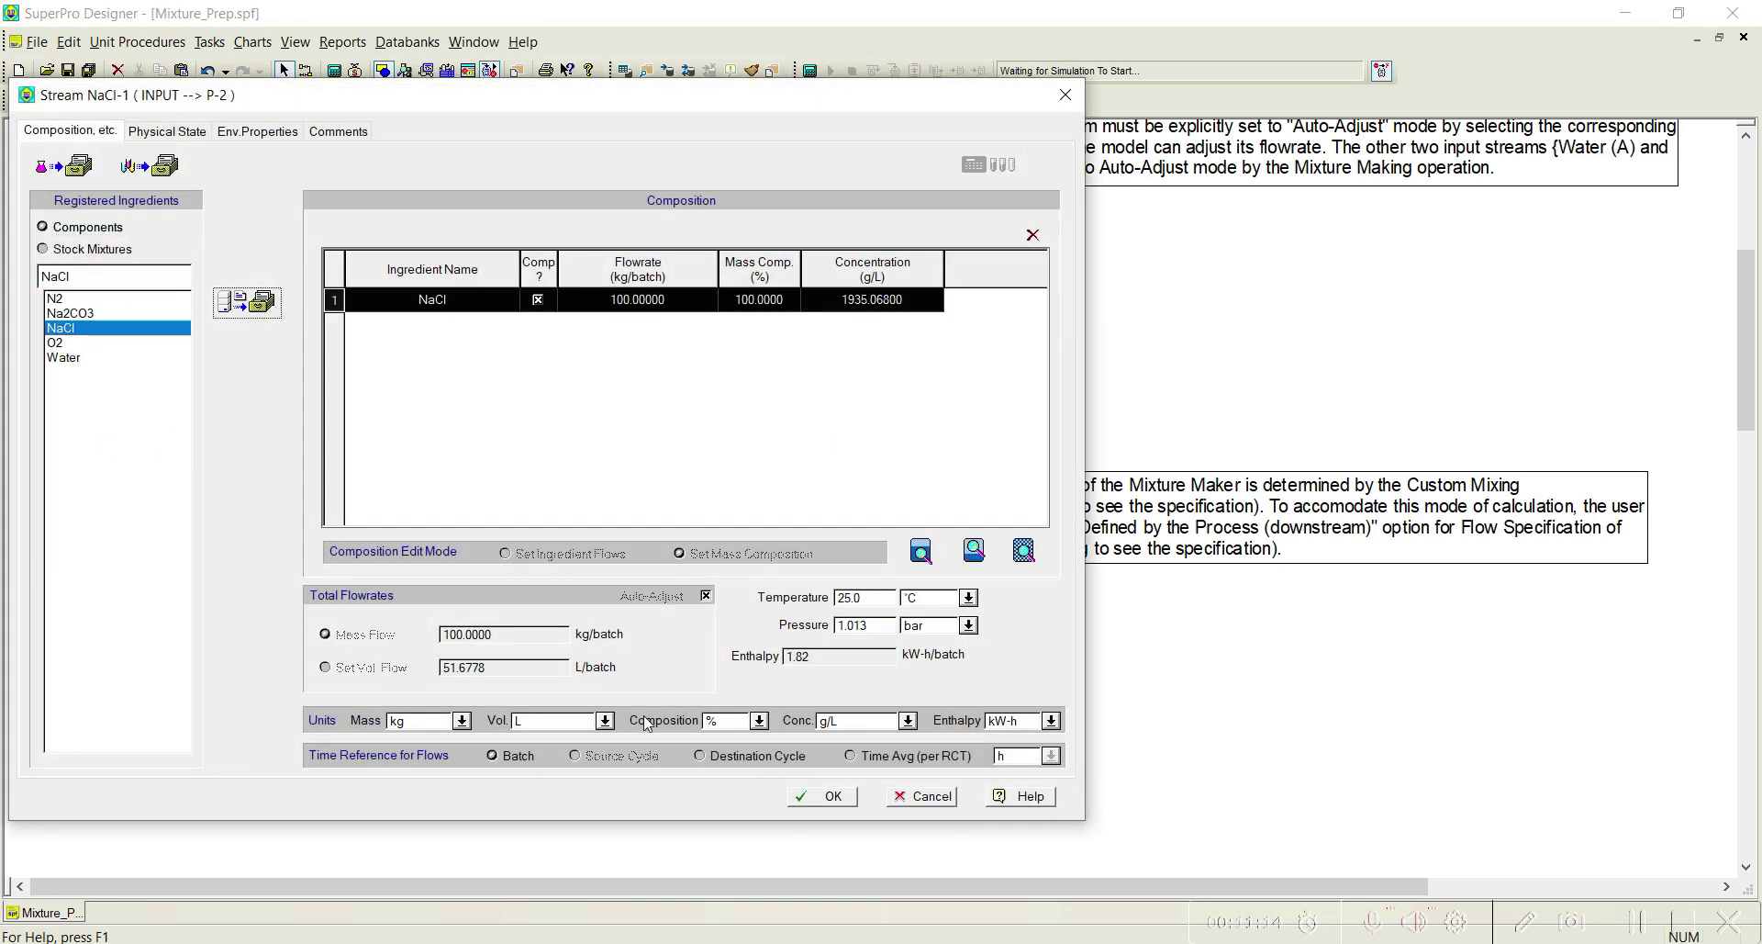
left_click(822, 796)
Add Na2CO3 as the ingredient of input stream Na2CO3-1 and confirm the stream data
left_click(292, 474)
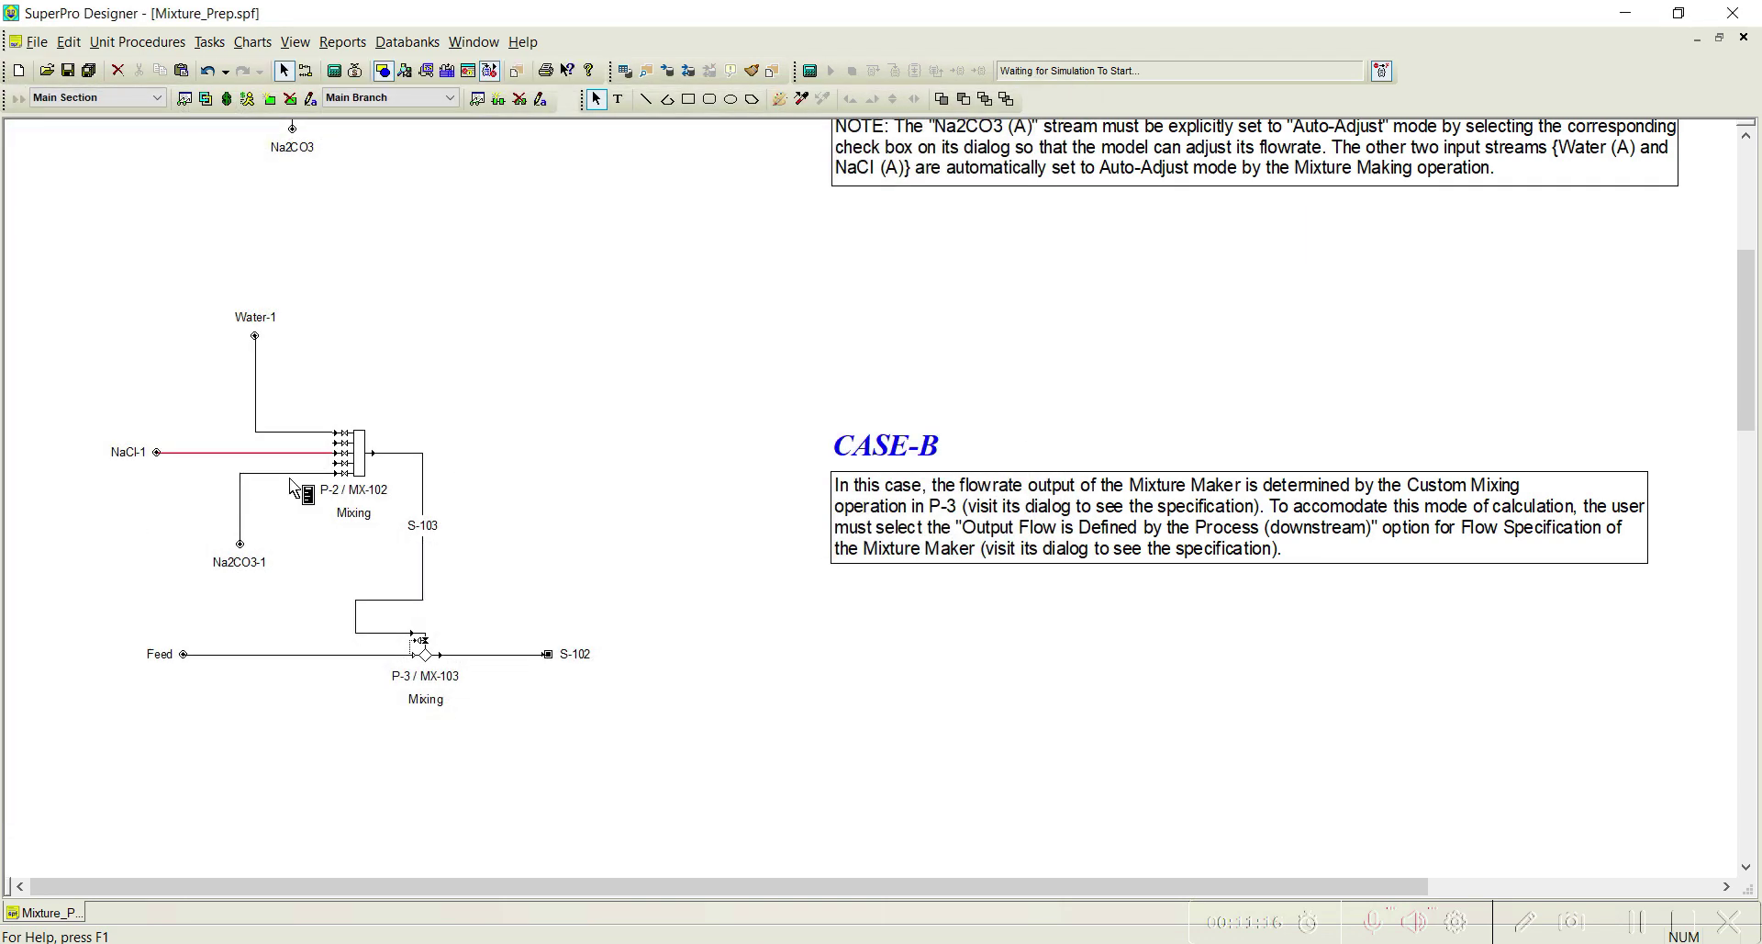
double_click(292, 474)
left_click(74, 336)
left_click(255, 337)
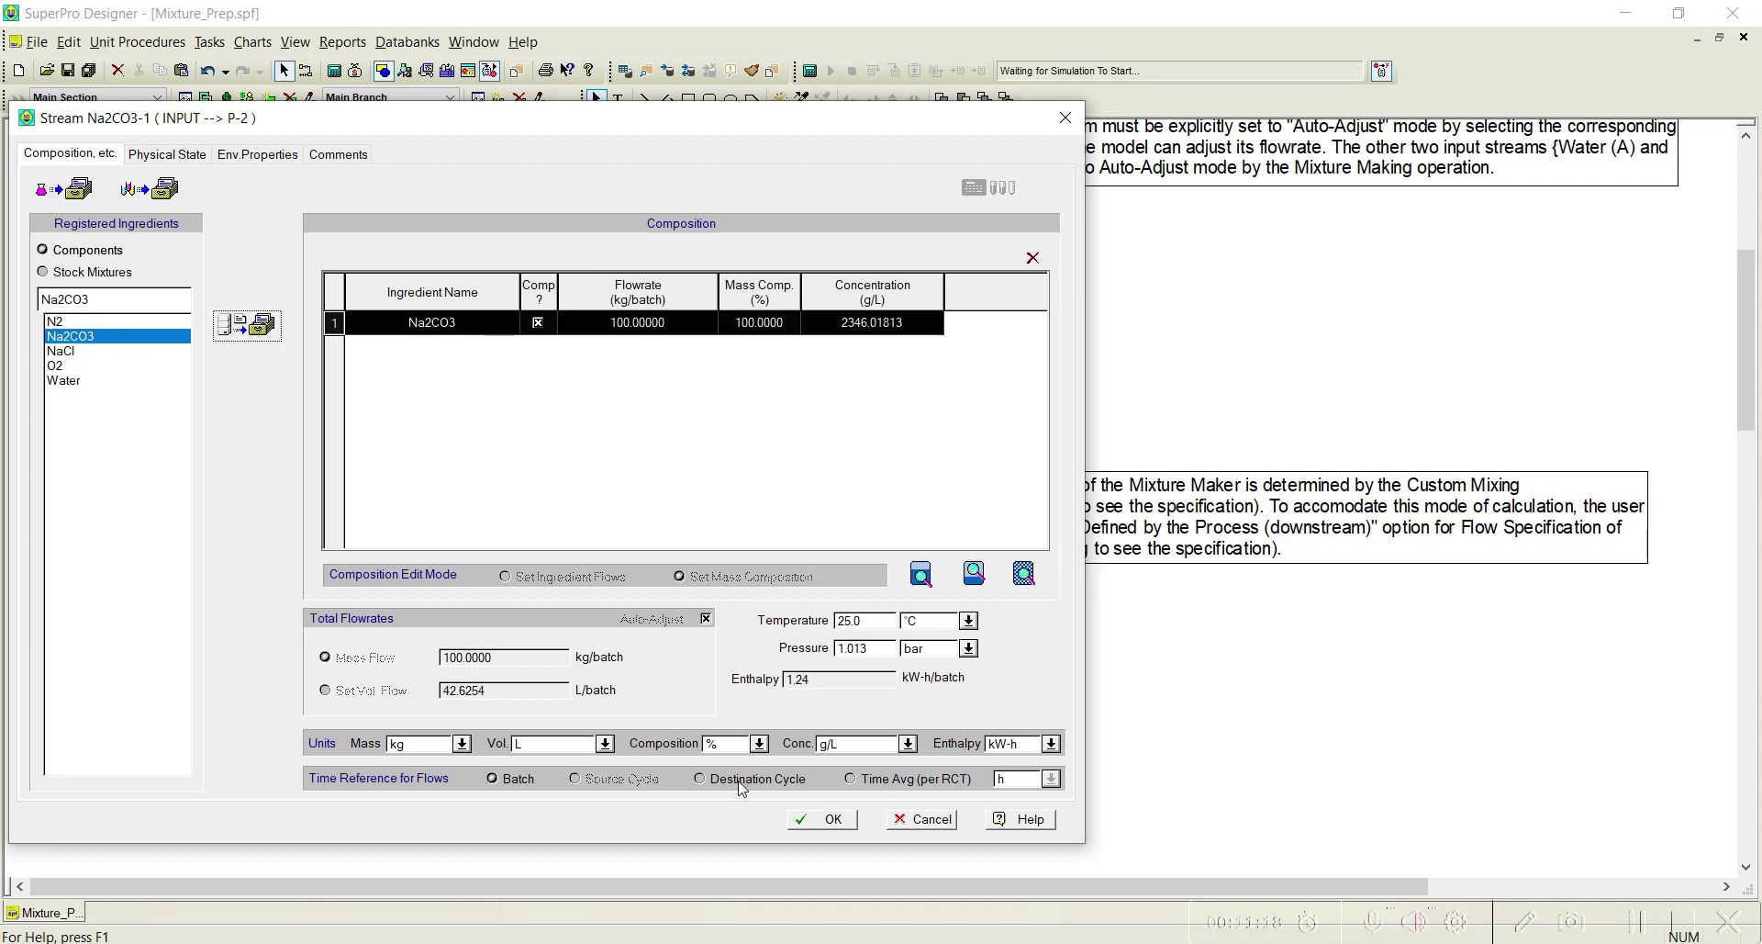
left_click(824, 819)
In P-2's Mixture Making operation, set the output flow specification to Defined by the Process (Downstream)
right_click(365, 473)
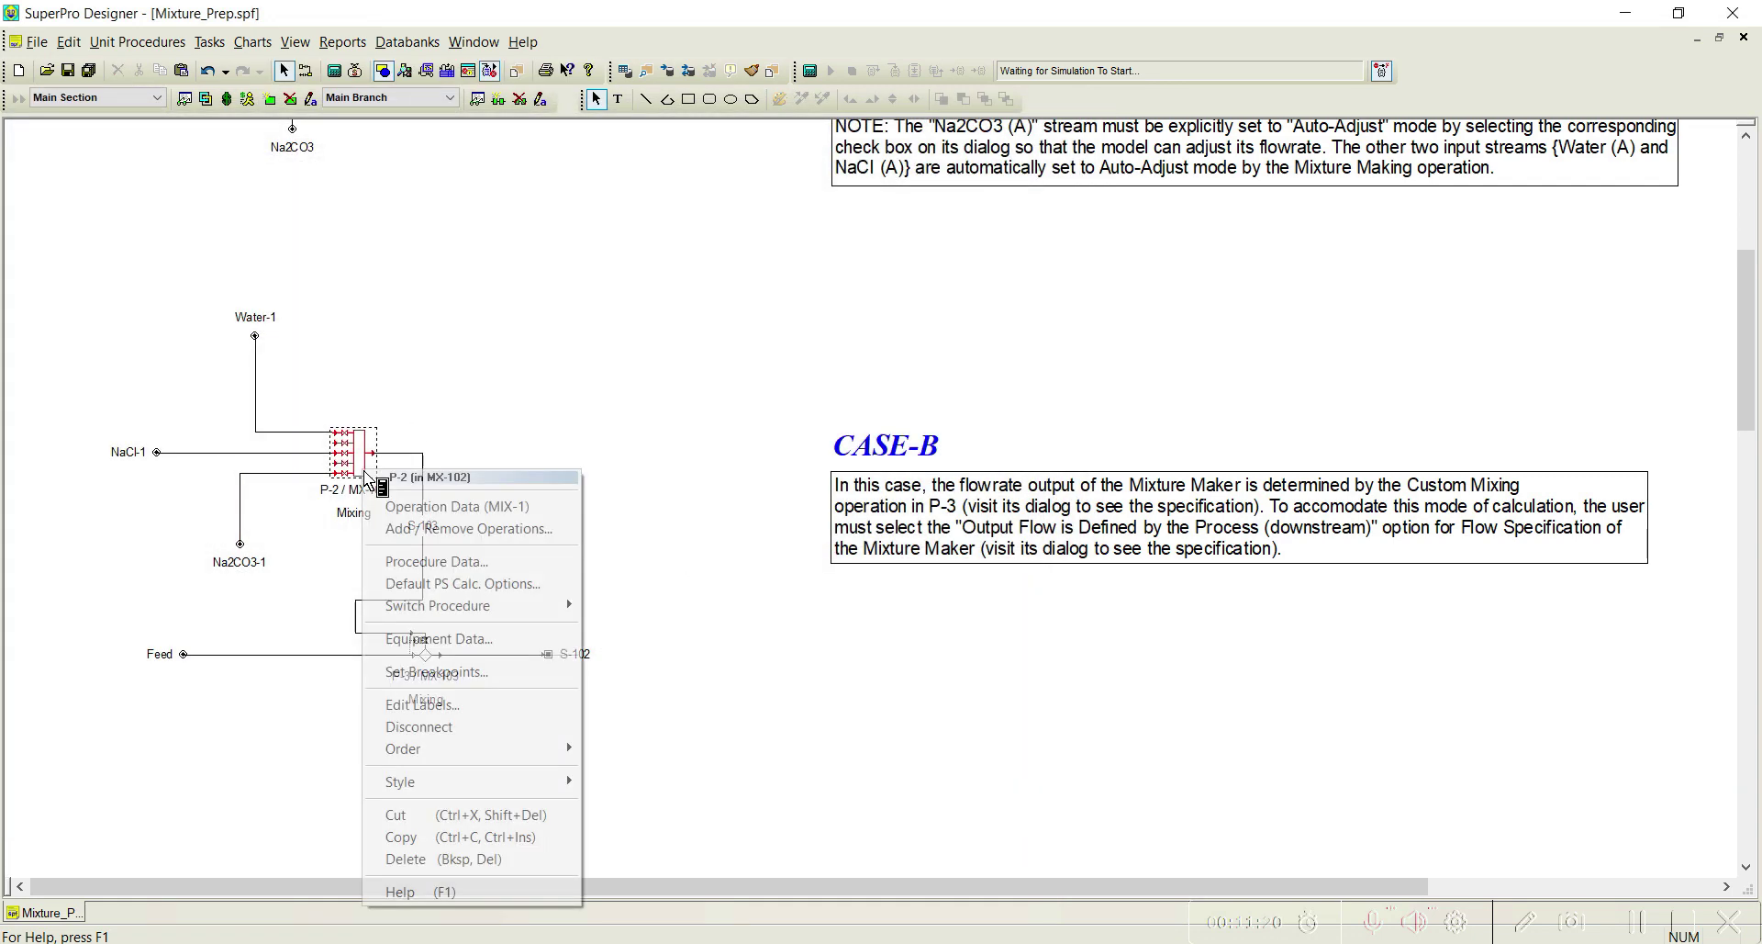
left_click(440, 508)
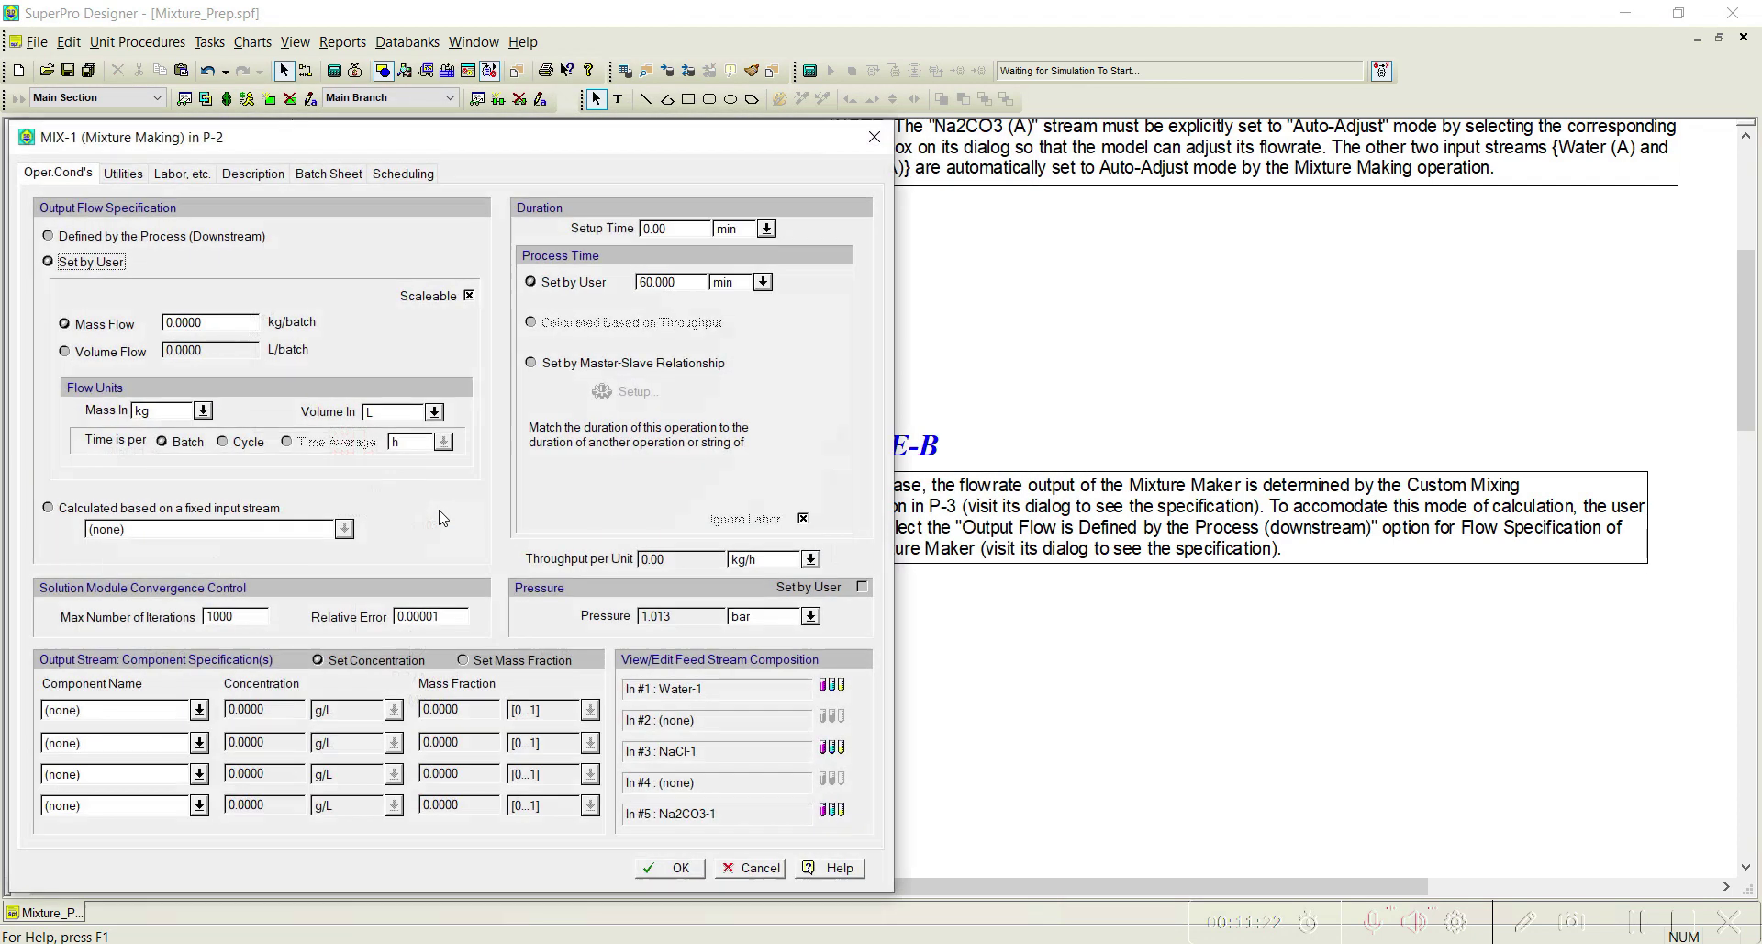
left_click_drag(432, 131, 654, 113)
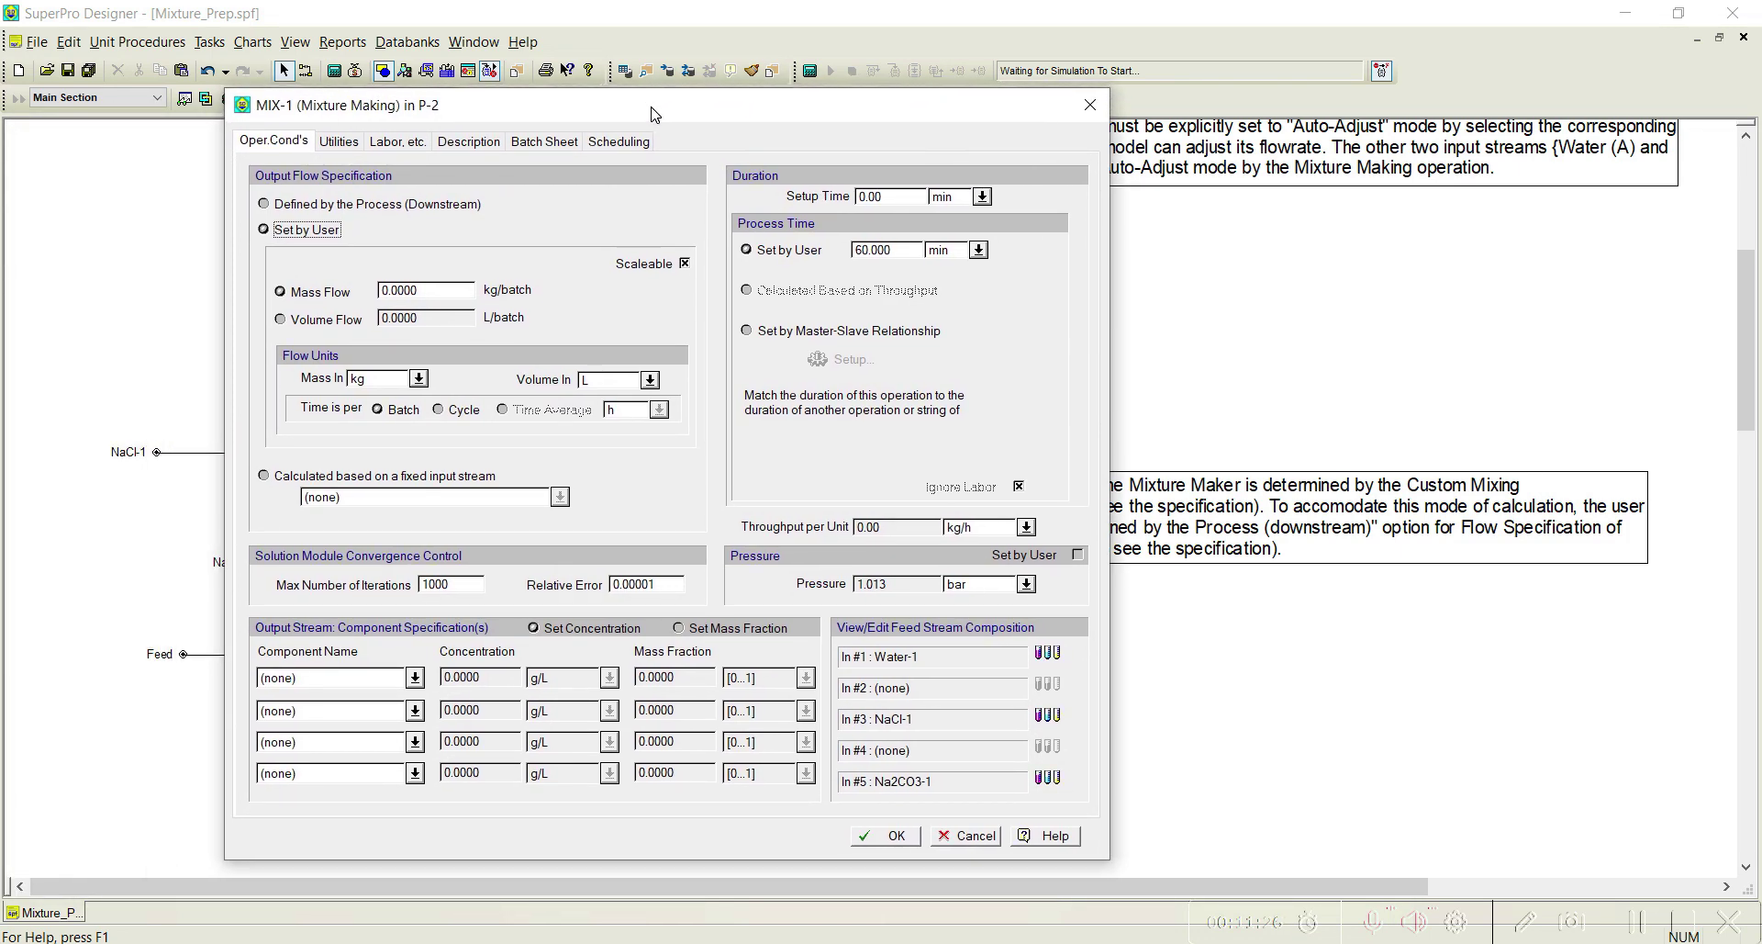
left_click_drag(654, 113, 650, 118)
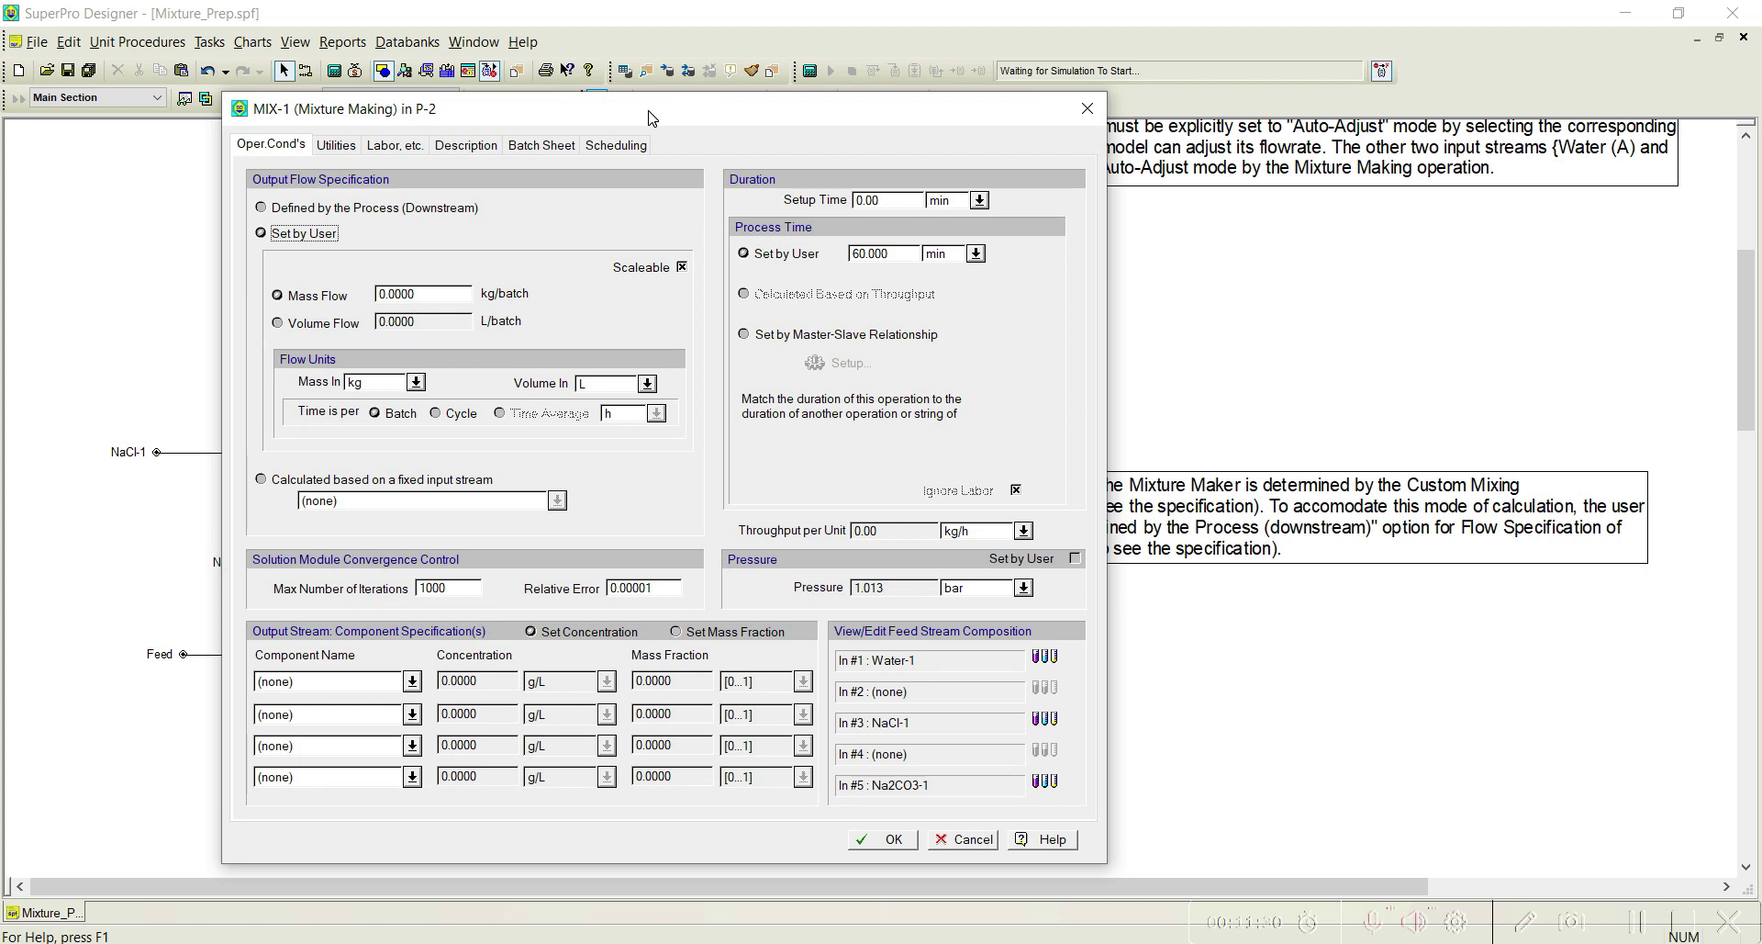
left_click(295, 210)
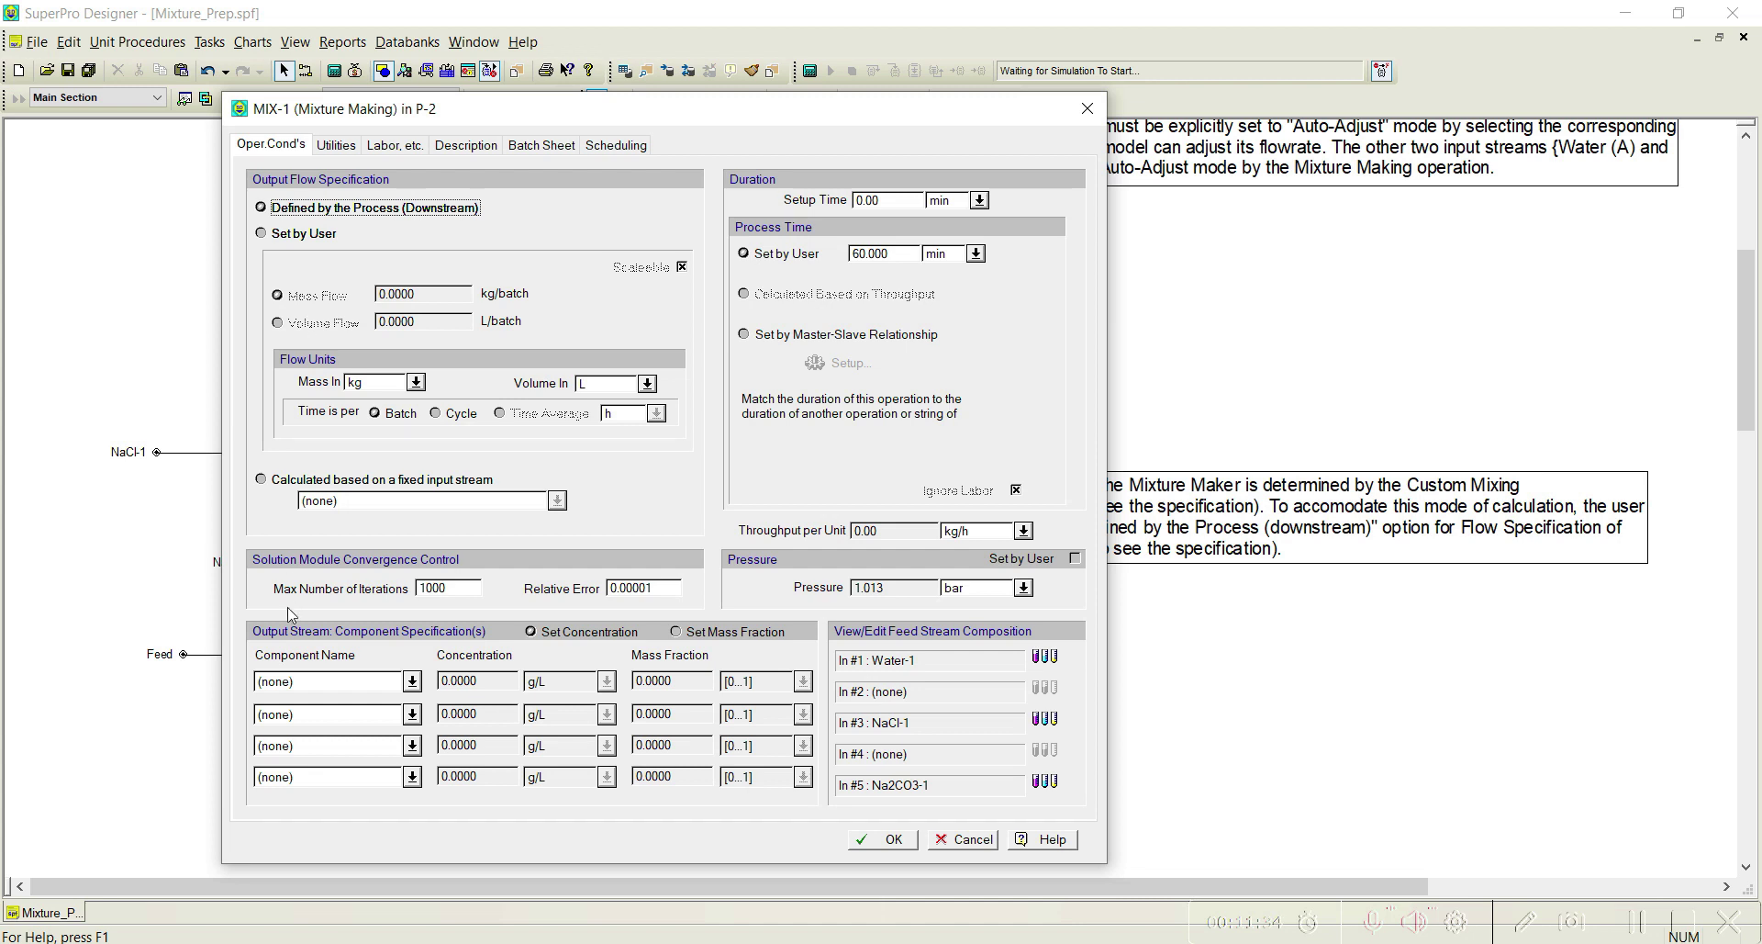
Specify P-2's output stream concentrations as 5 g/L NaCl and 15 g/L Na2CO3, and accept the operation data
left_click(413, 682)
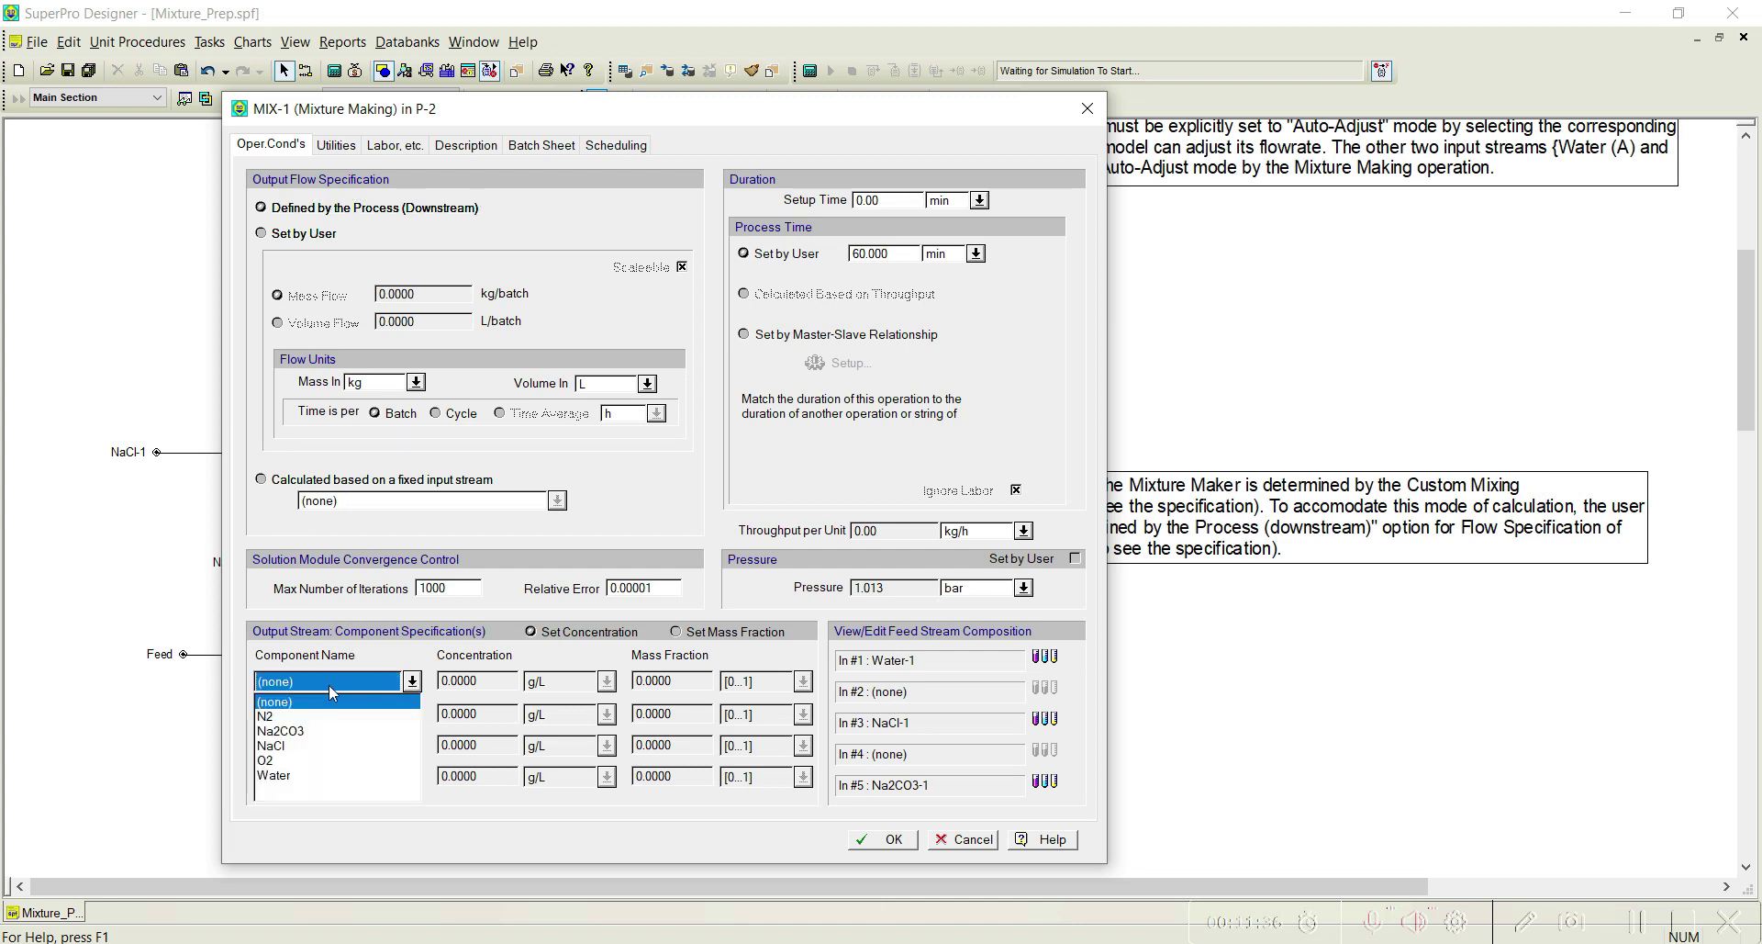
left_click(300, 745)
left_click(413, 717)
left_click(413, 714)
left_click(299, 763)
left_click(484, 680)
type("5")
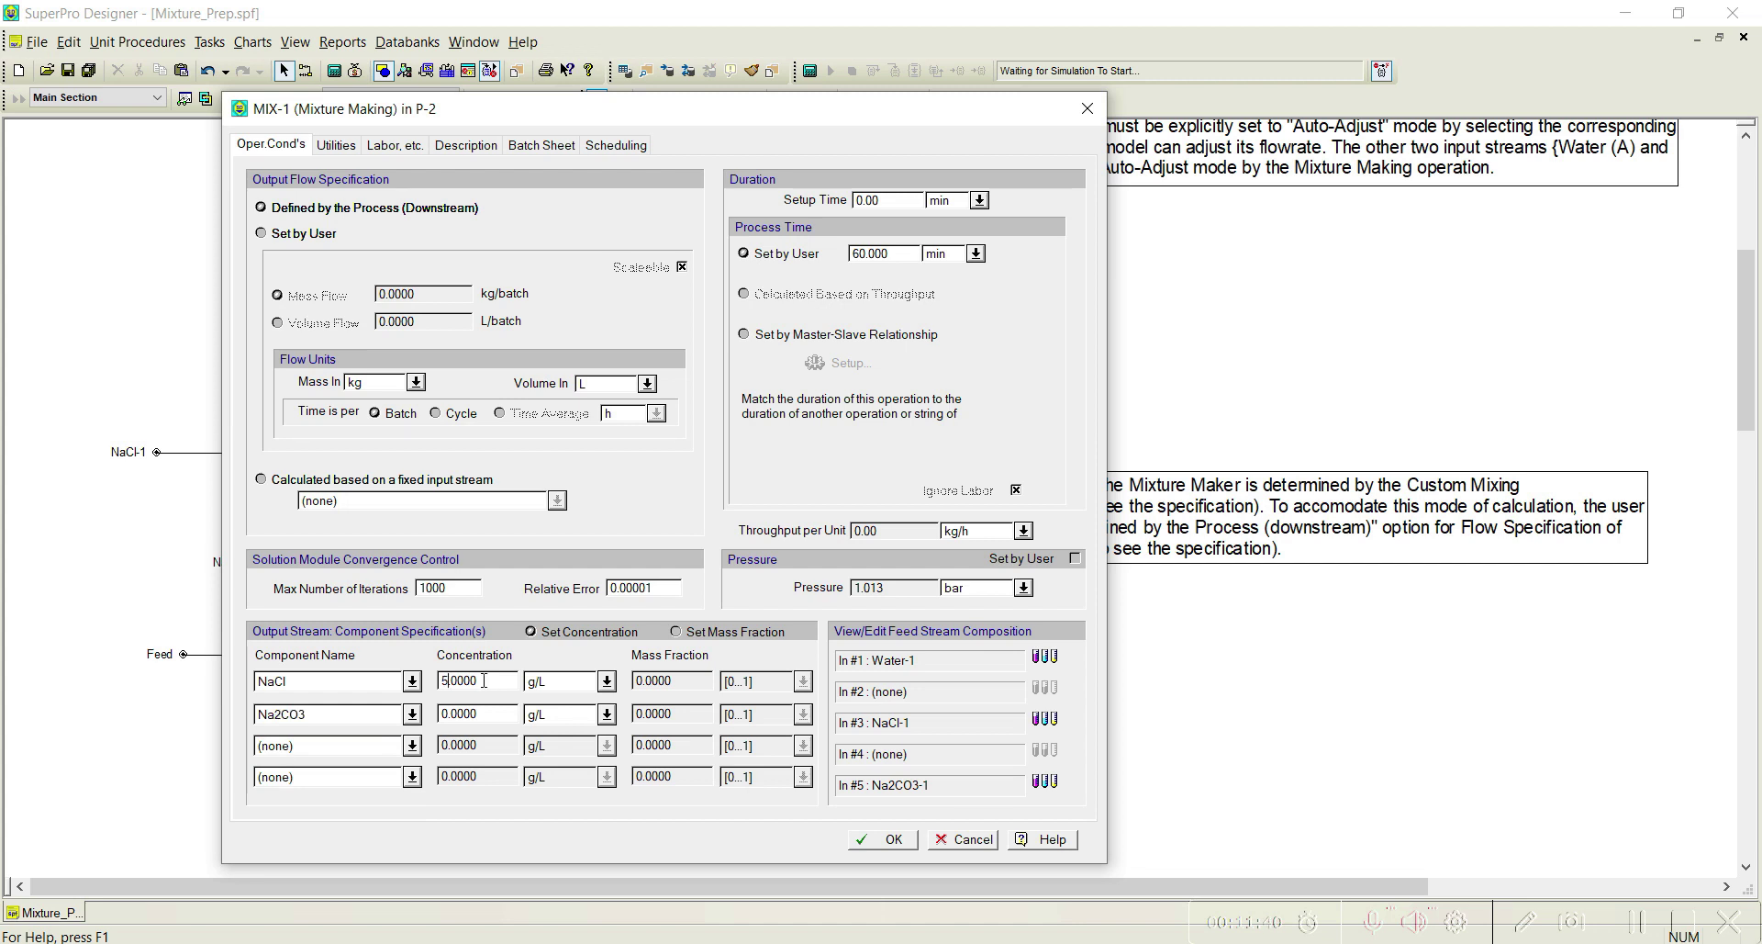
left_click(486, 715)
type("15")
left_click(885, 840)
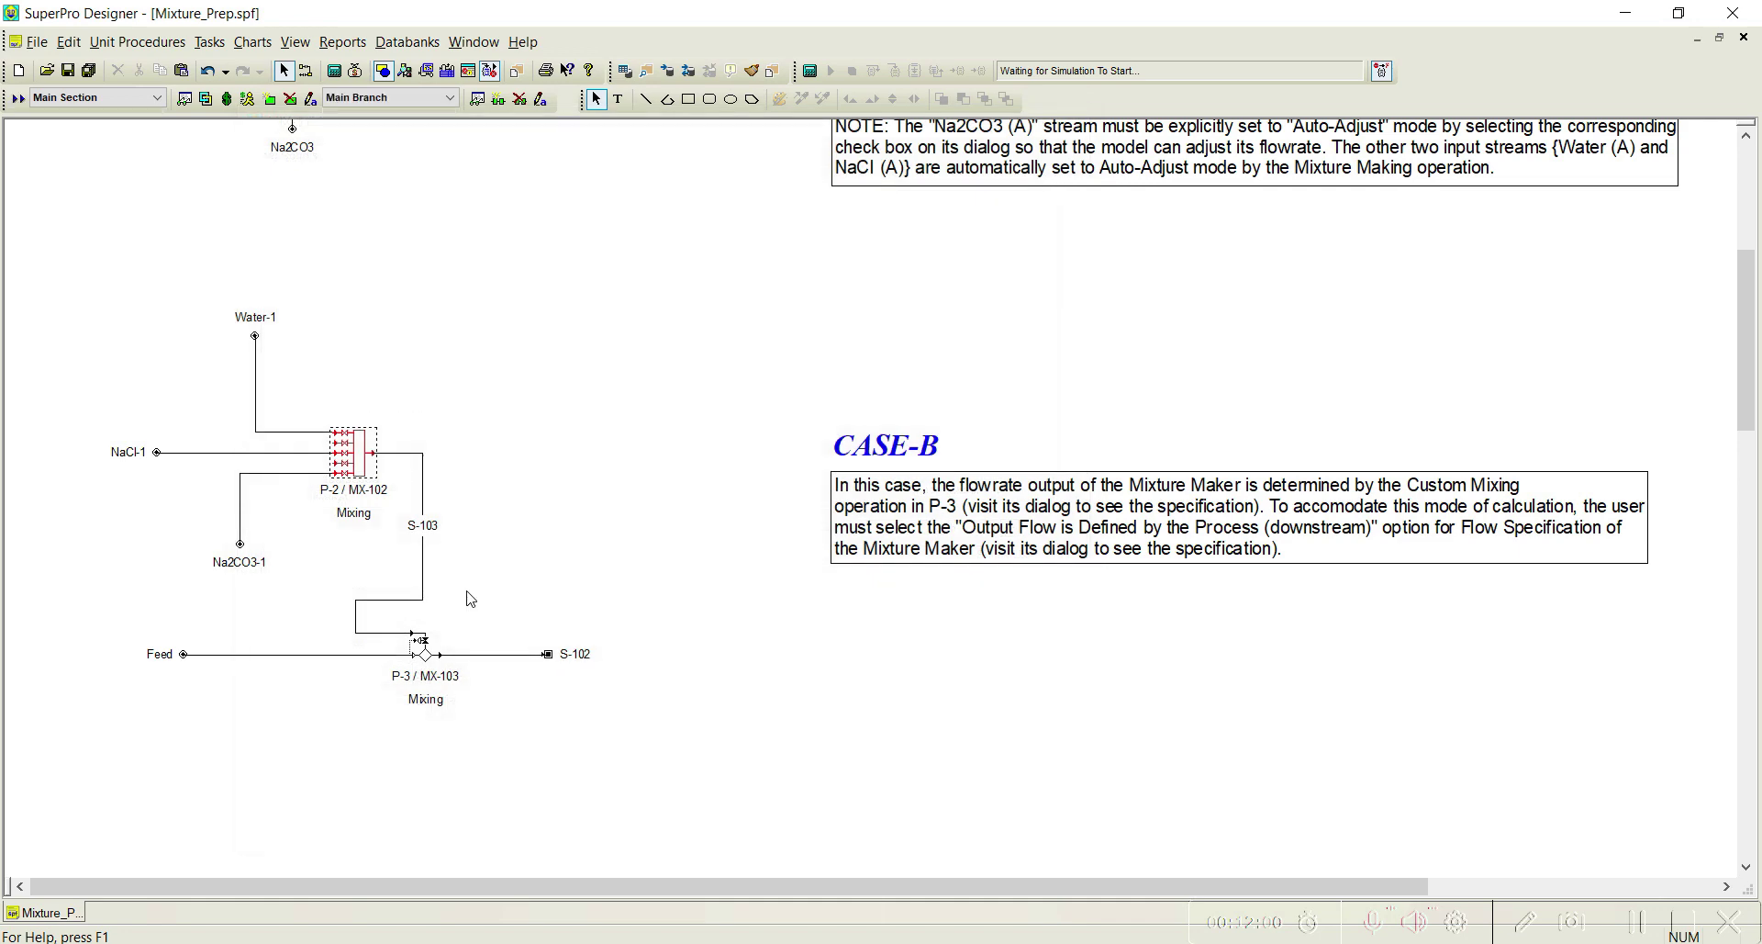
Add Water to the Feed stream, set its total mass flow to 100 kg/batch, and confirm
double_click(288, 654)
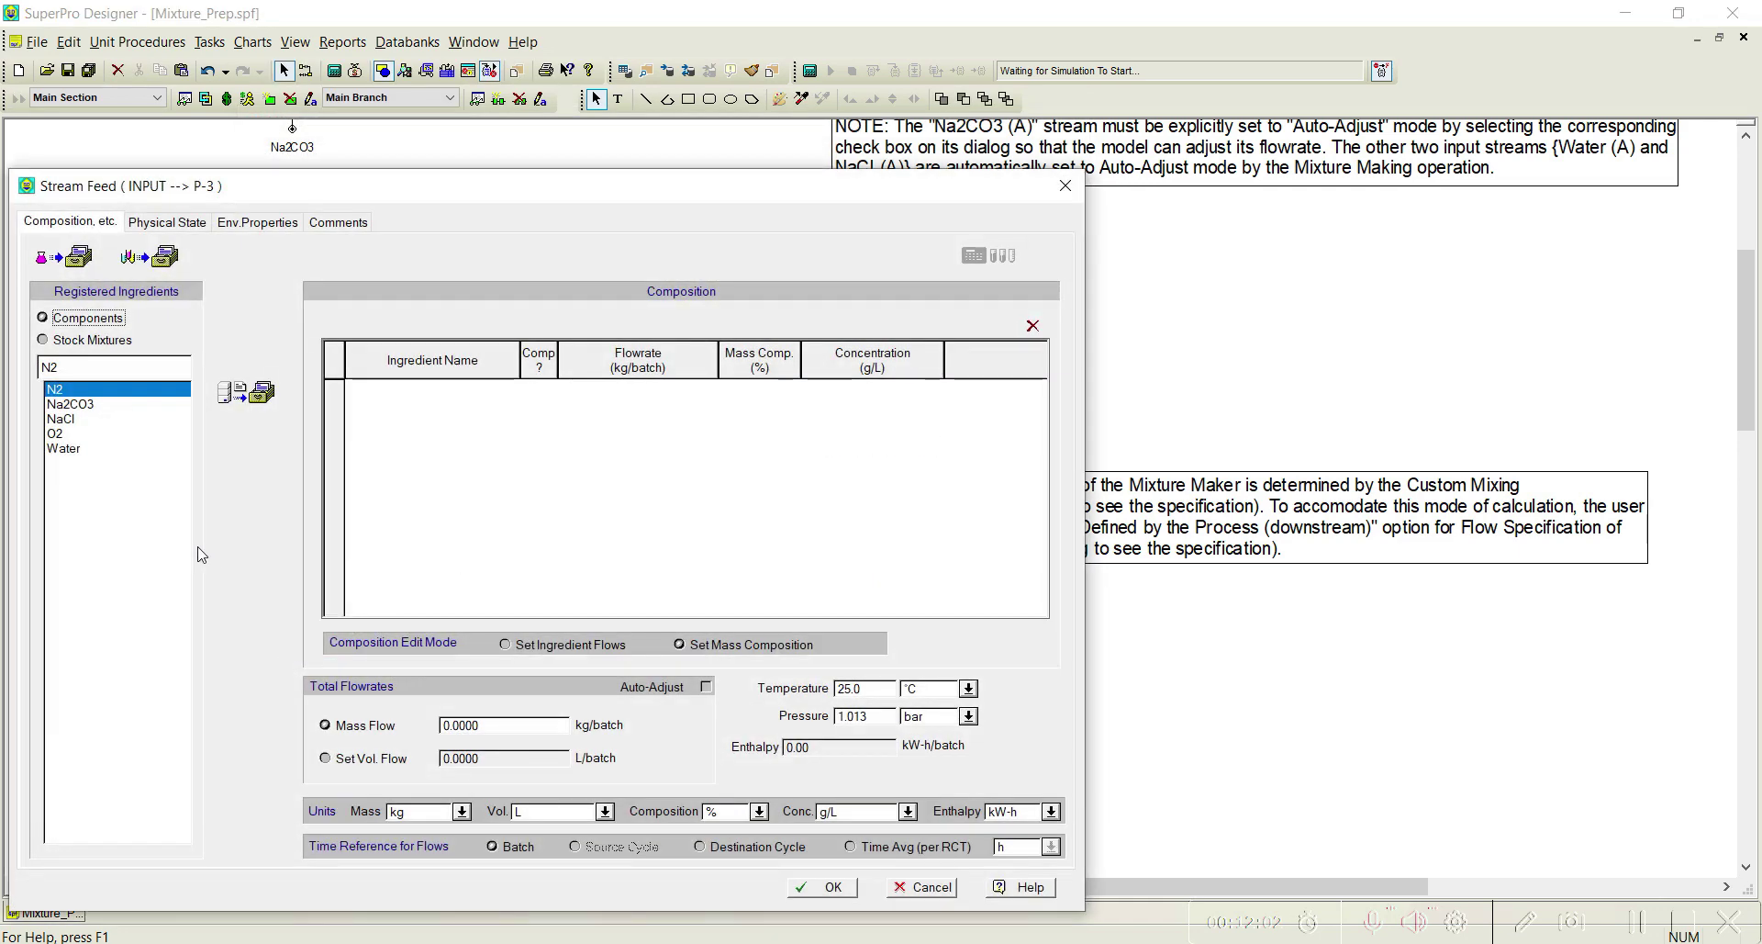
left_click(85, 433)
left_click(66, 448)
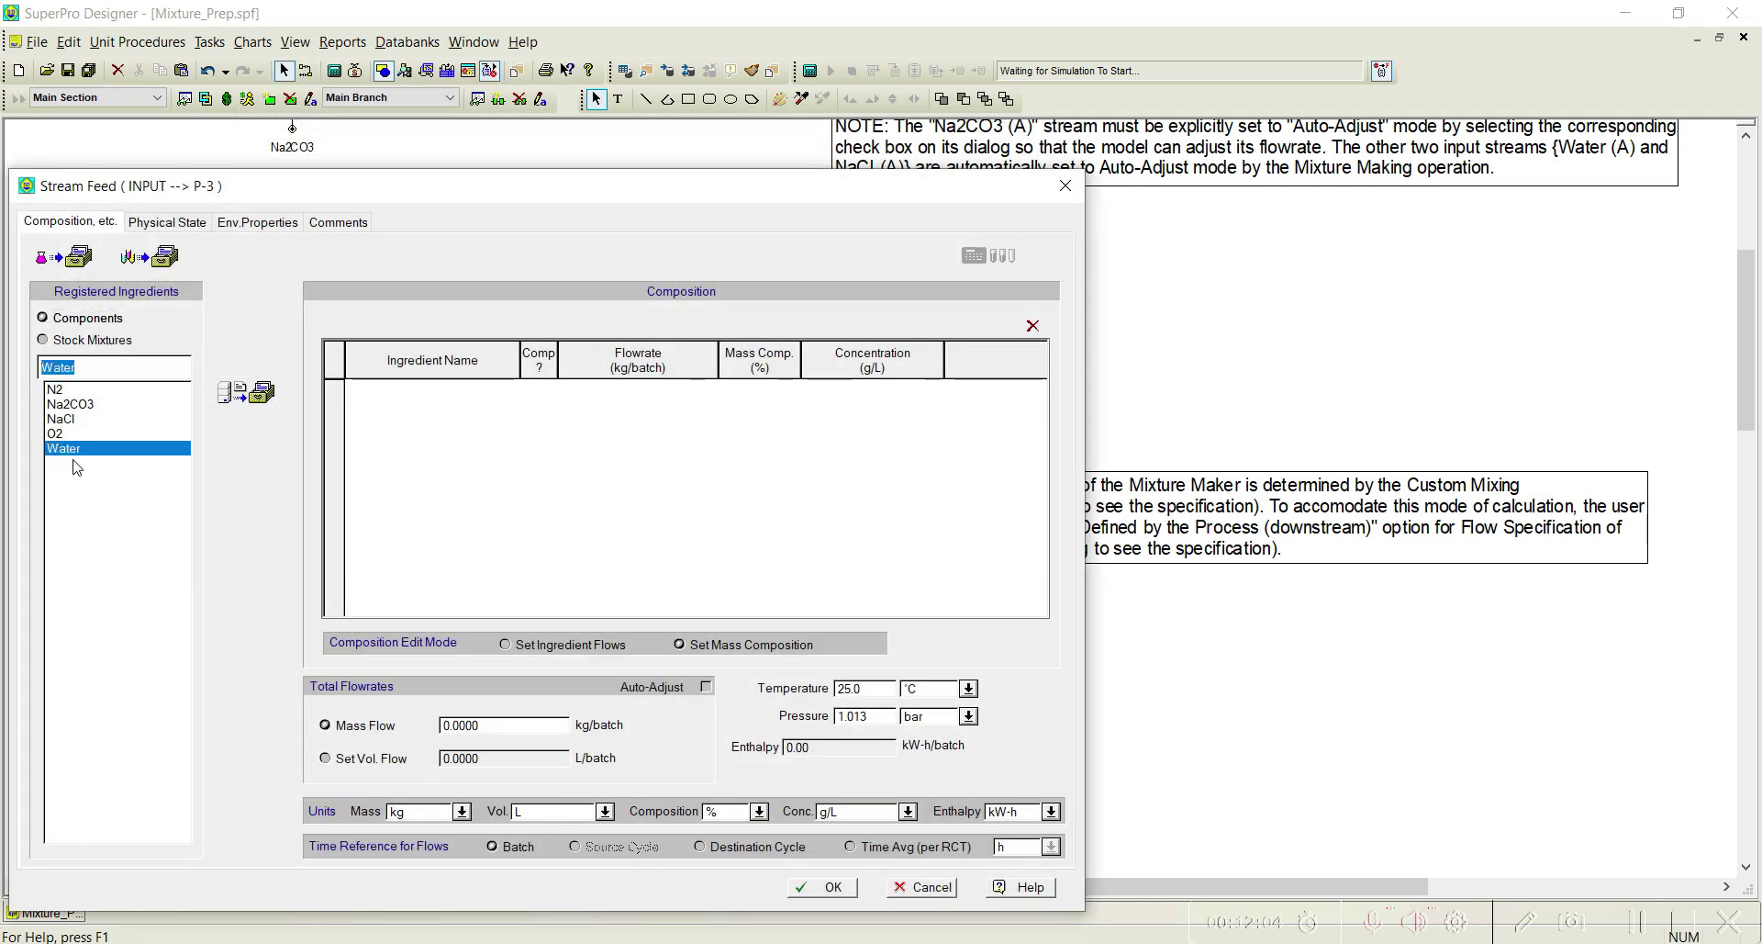
left_click(246, 393)
left_click(502, 727)
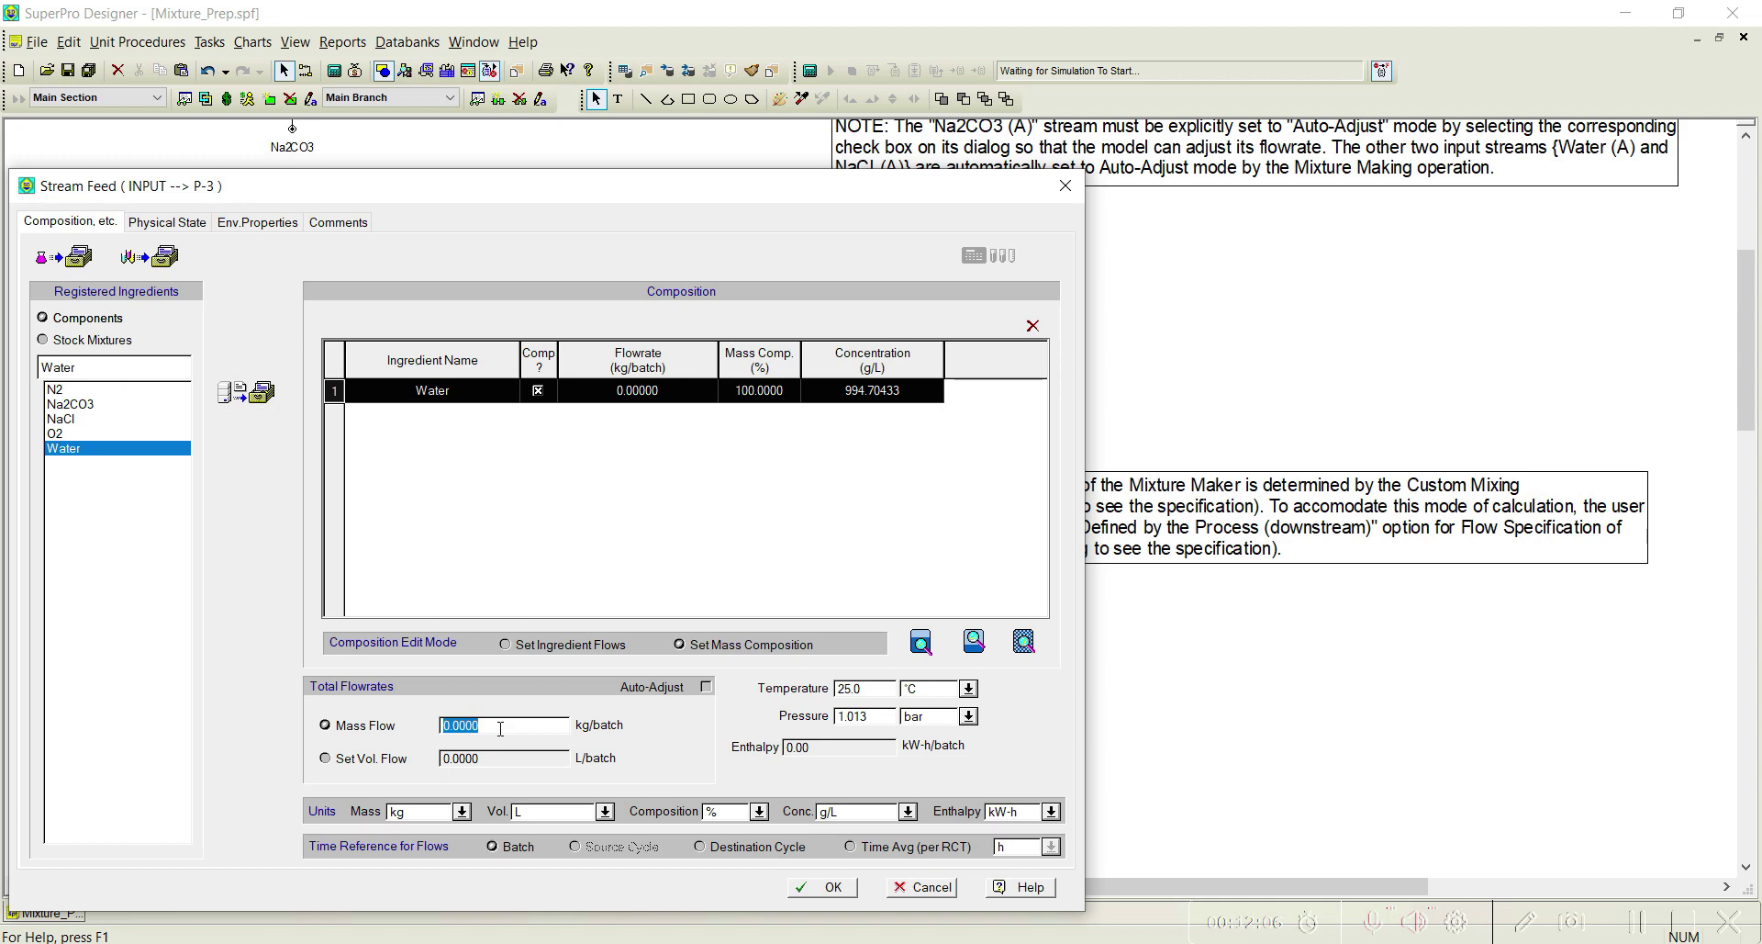
type("100")
left_click(831, 889)
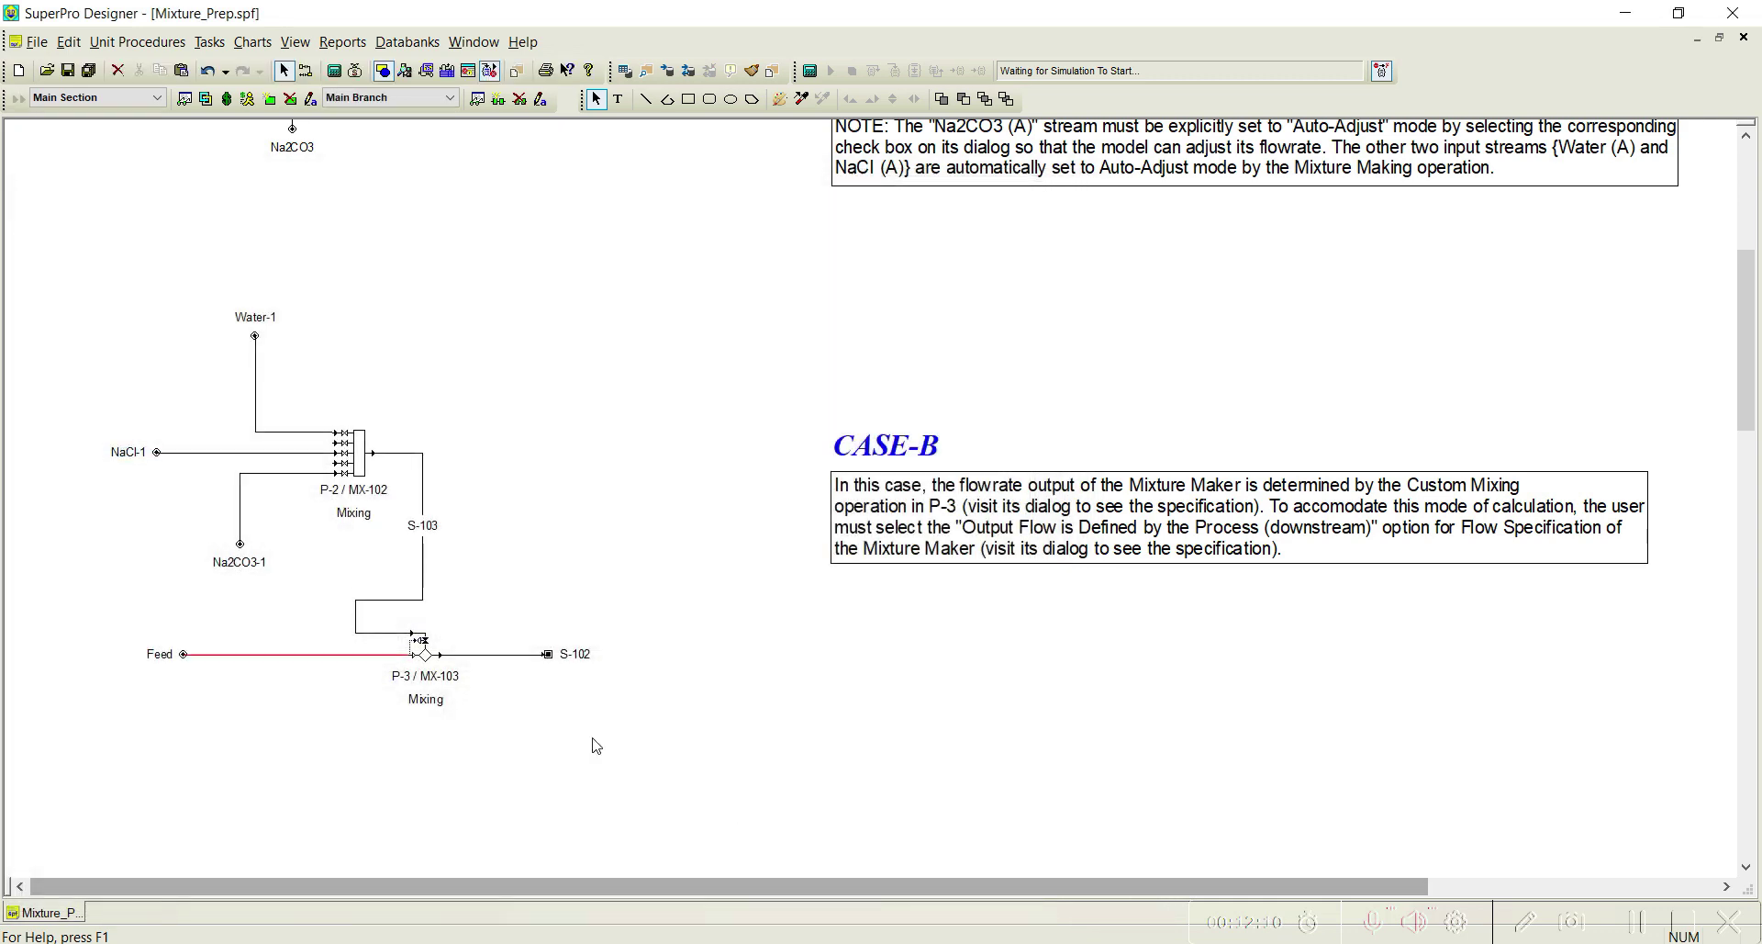
Open the operation data of P-3's Custom Mixing
right_click(427, 663)
left_click(540, 255)
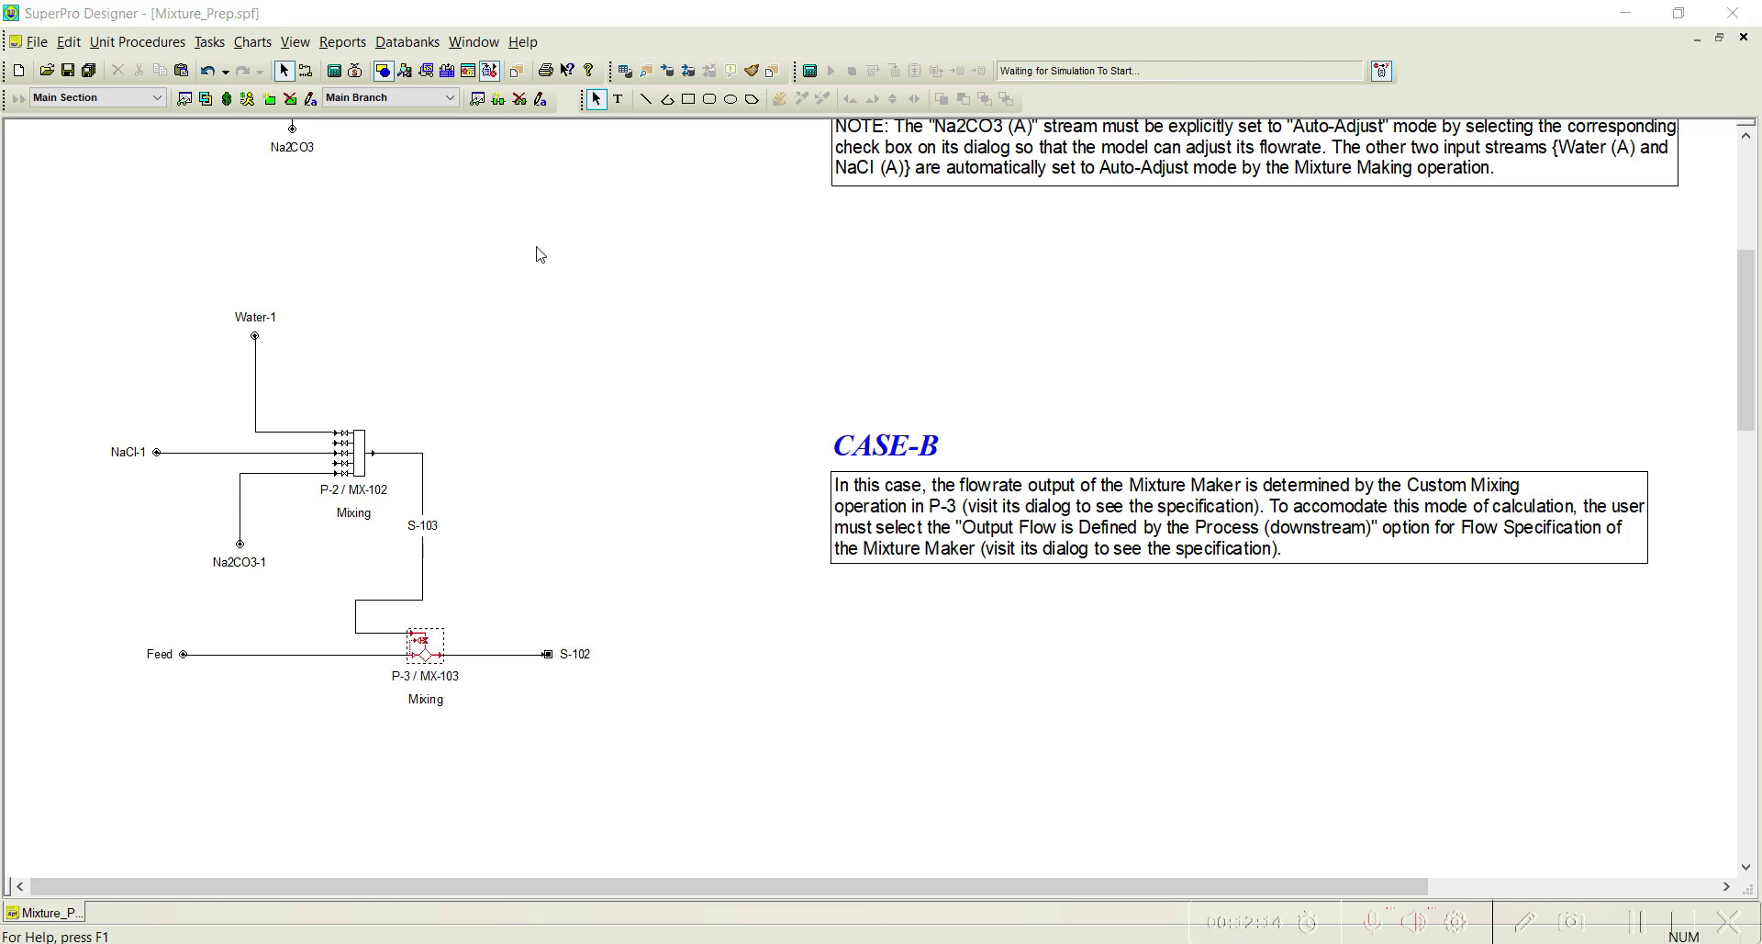
left_click_drag(353, 23, 509, 46)
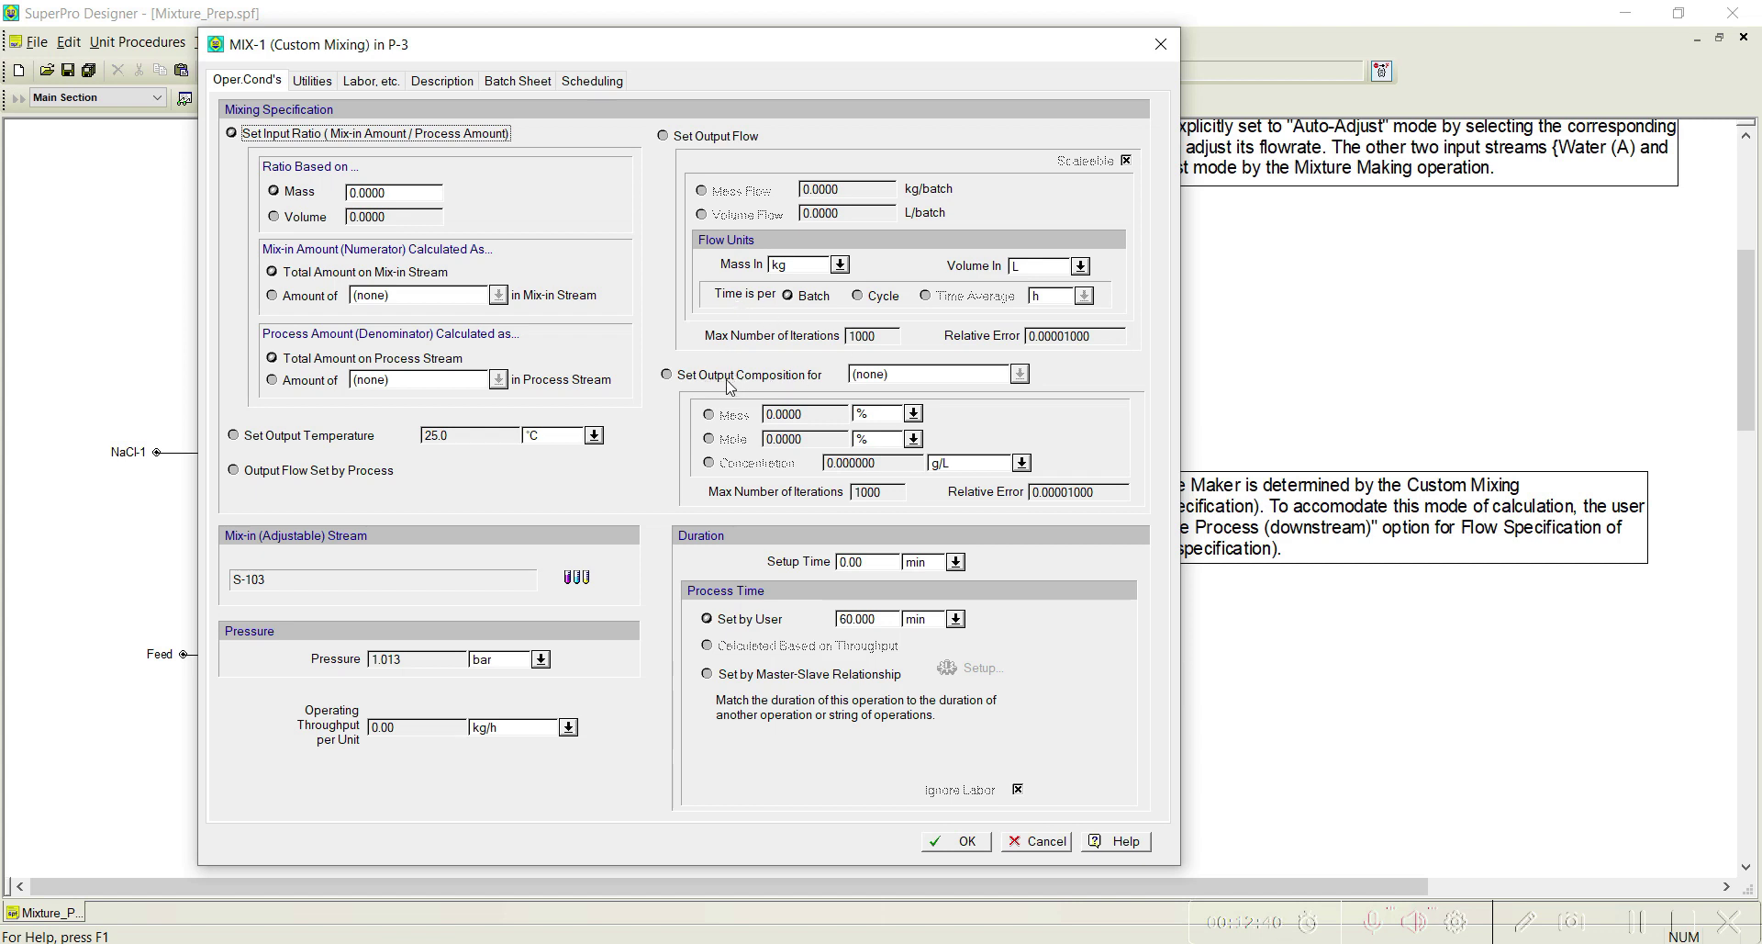
left_click(730, 384)
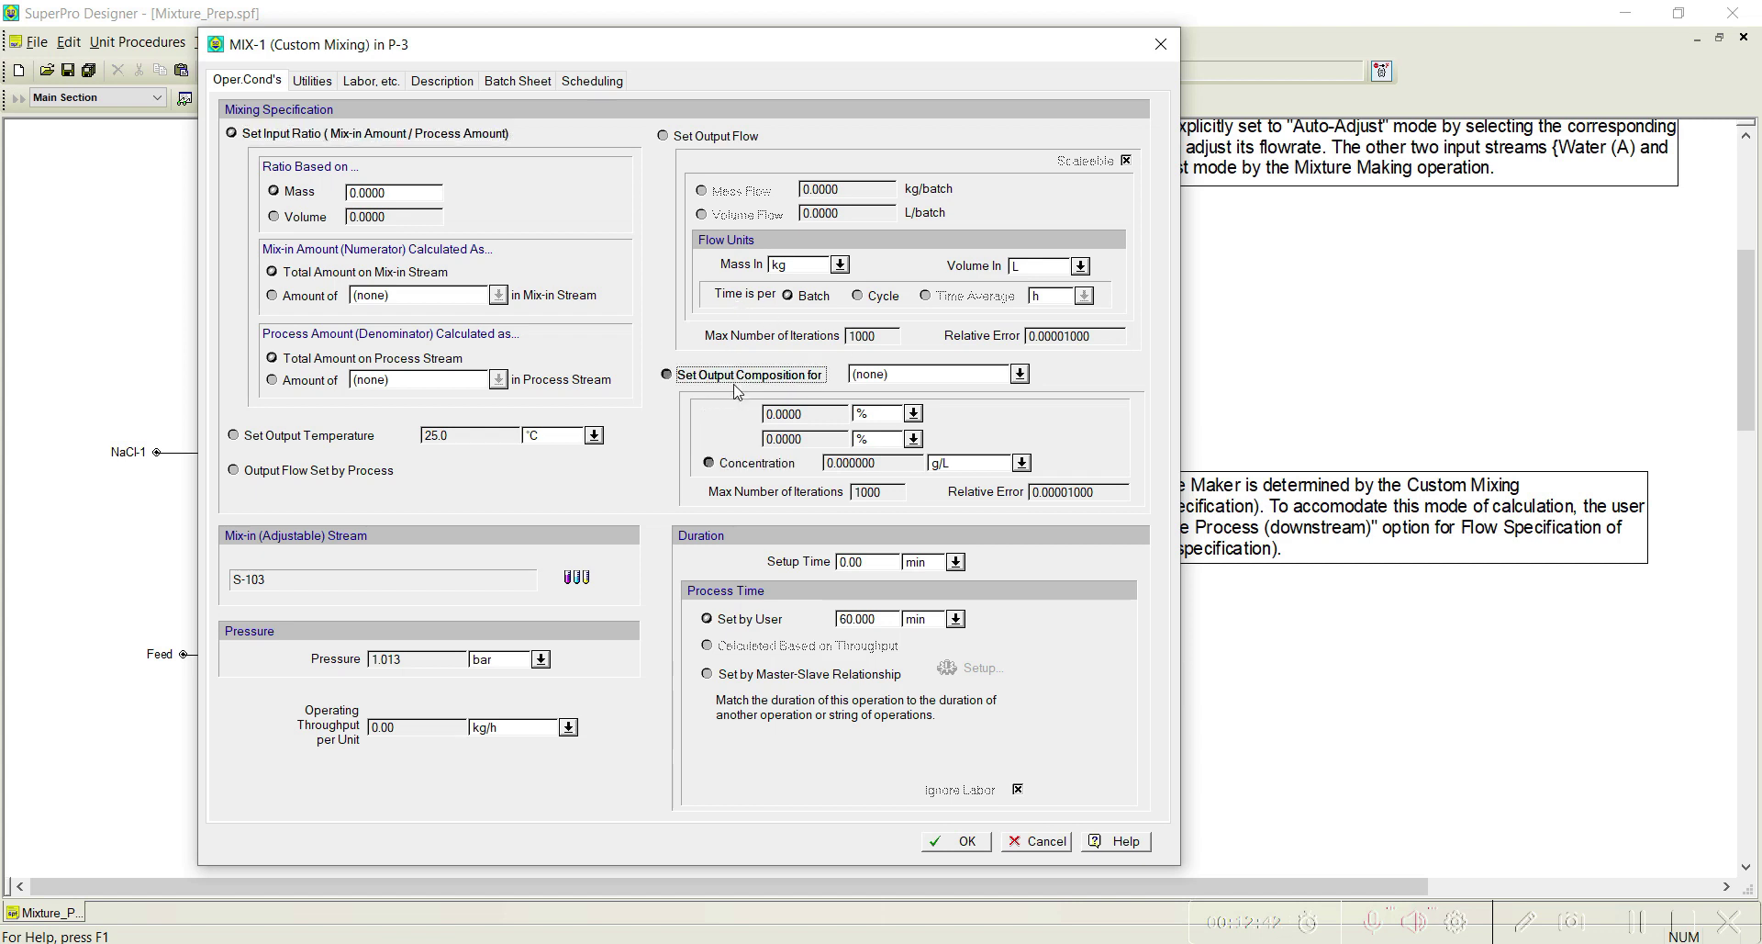
left_click(1021, 375)
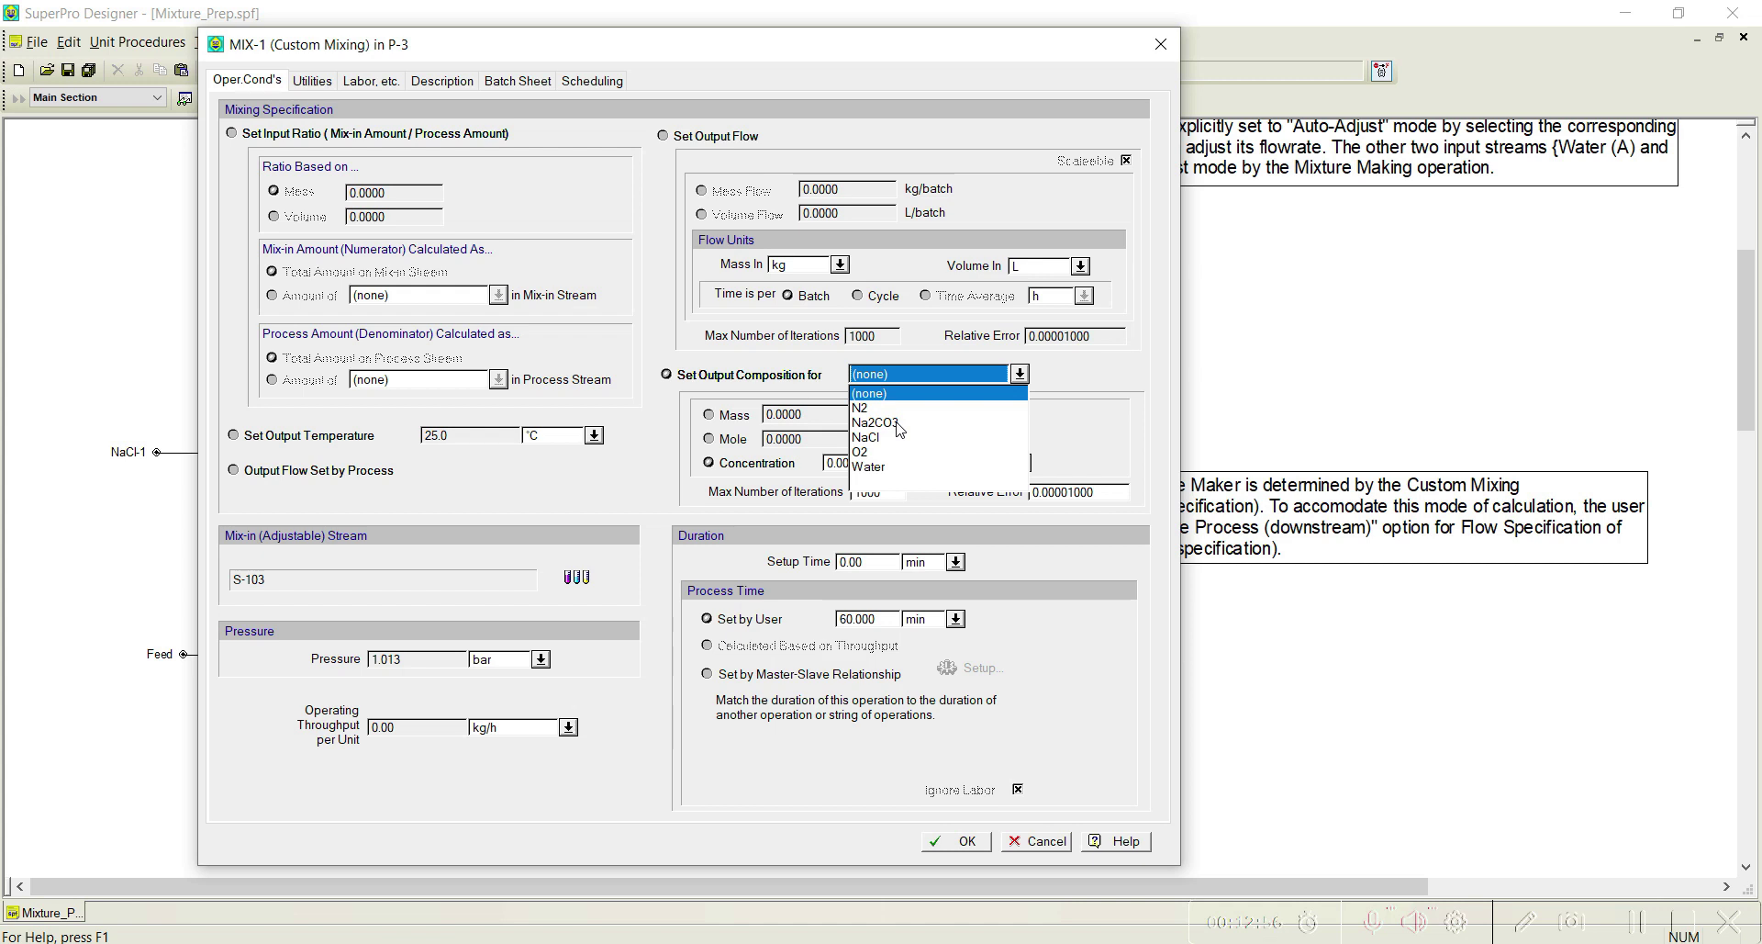
left_click(1092, 387)
left_click(267, 138)
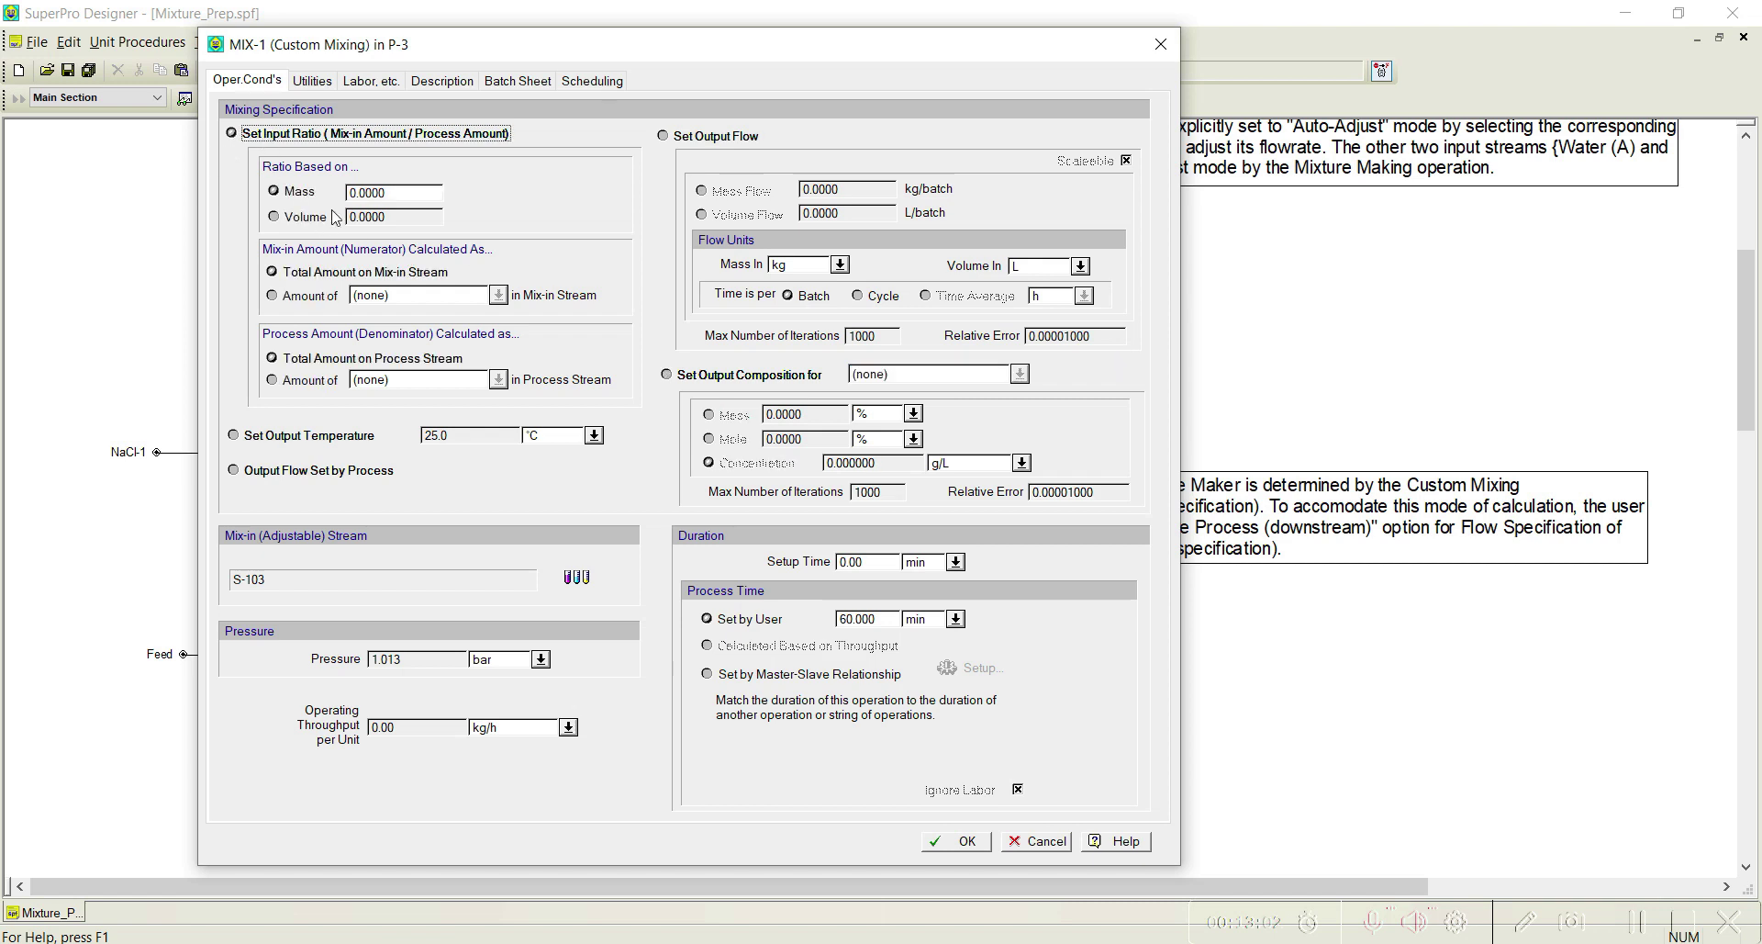
Set the mass-based mix-in to process input ratio of P-3's Custom Mixing to 0.5 and accept the operation data
left_click(383, 191)
key("Home")
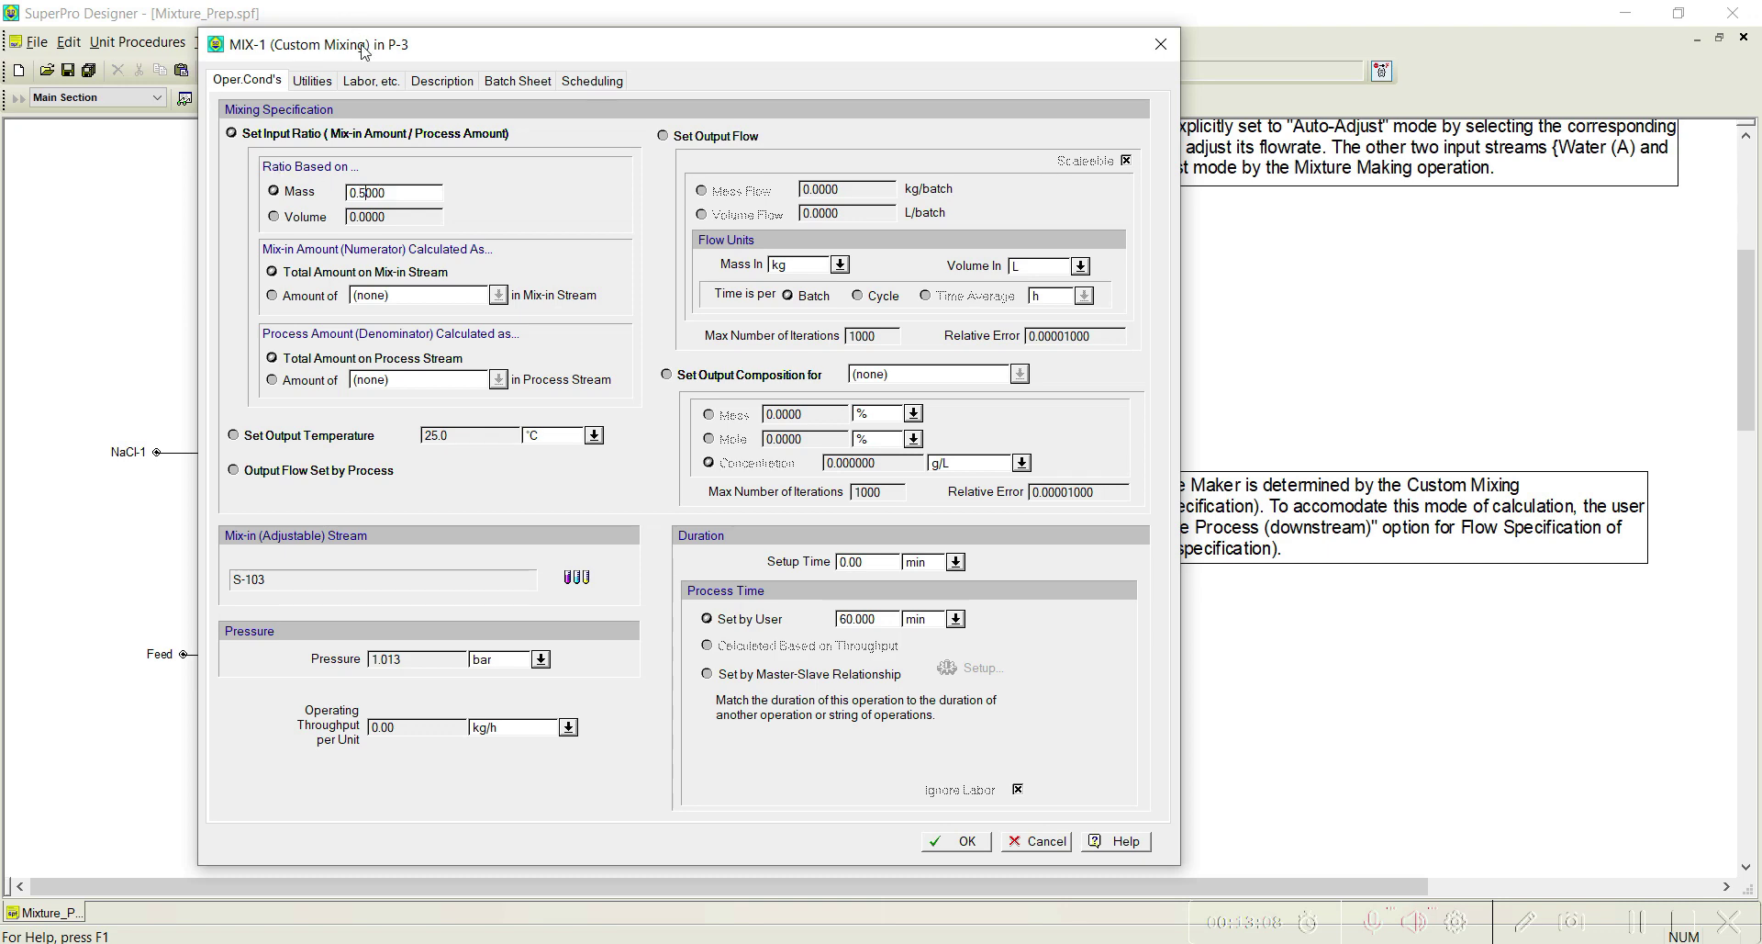
left_click_drag(365, 46, 664, 20)
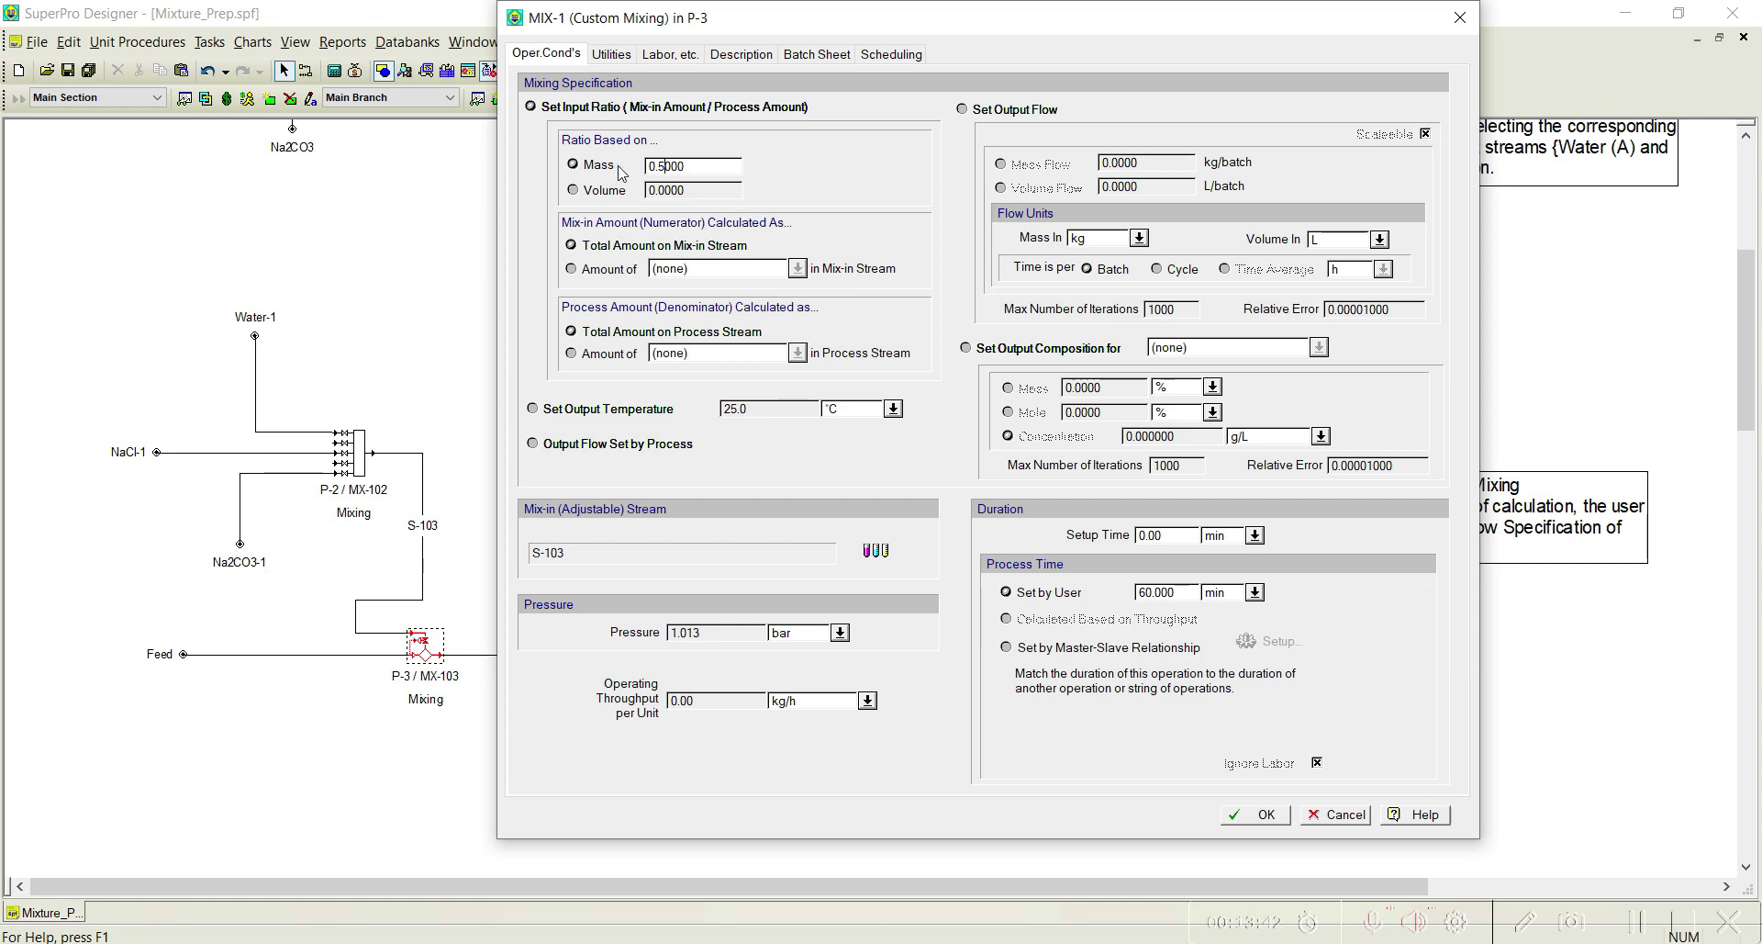
left_click(1254, 814)
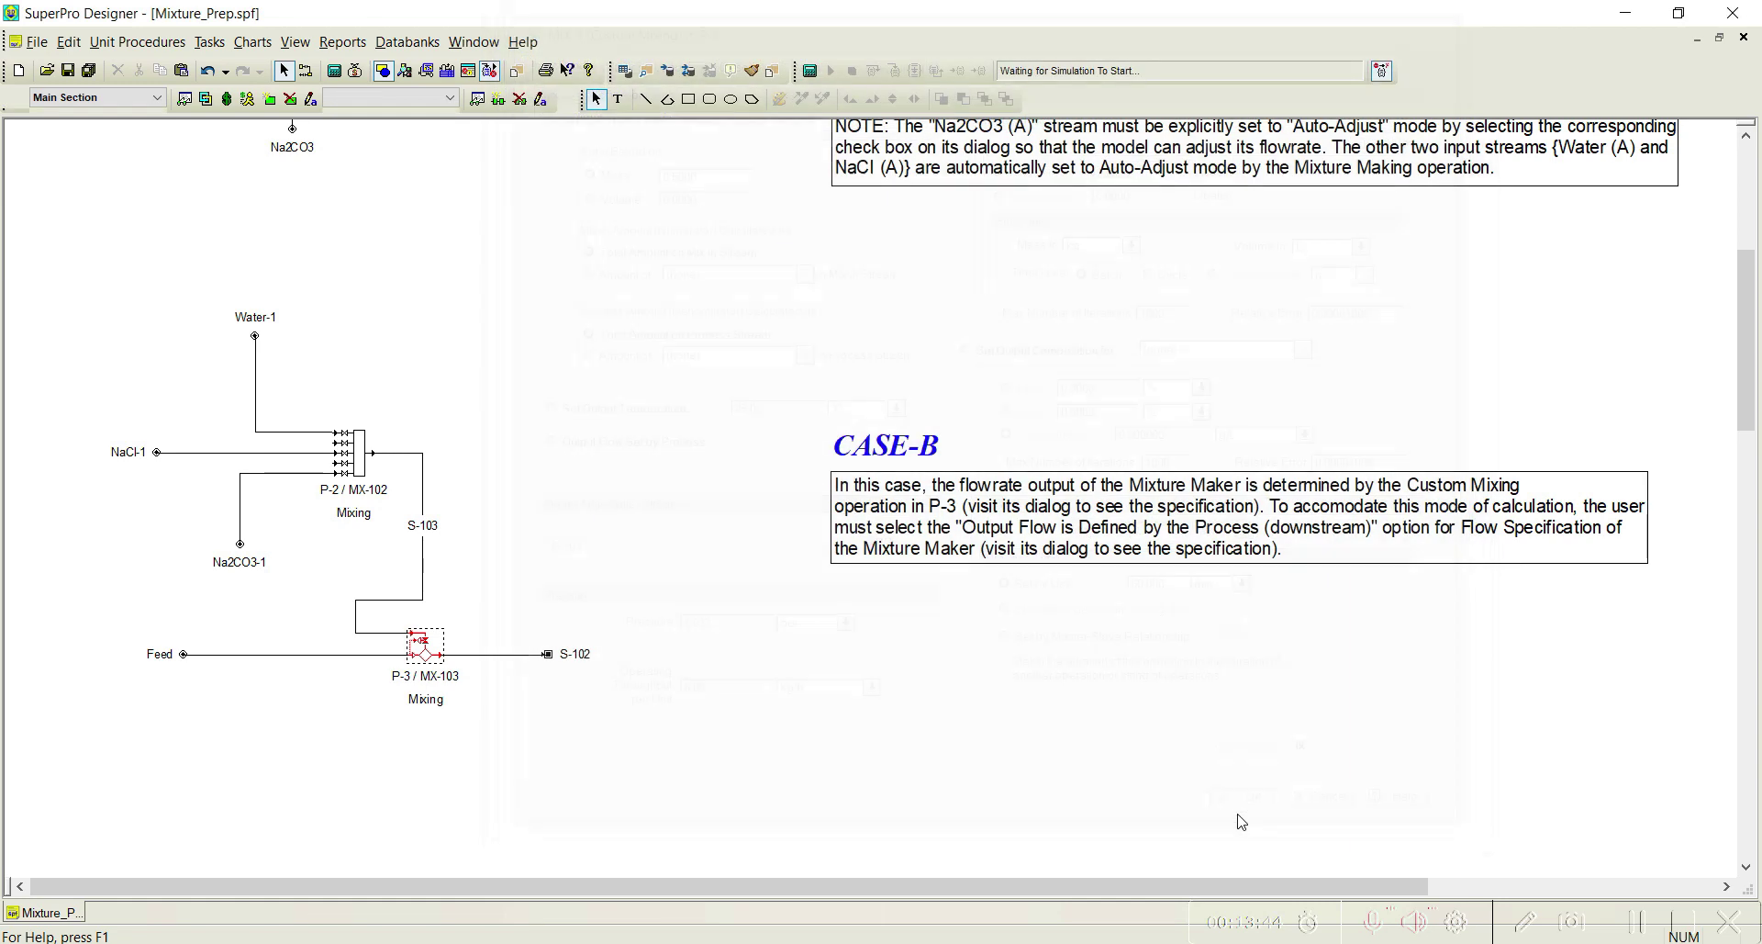
Solve the mass and energy balances, and check the composition and total flows of streams S-102 and S-103
left_click(334, 71)
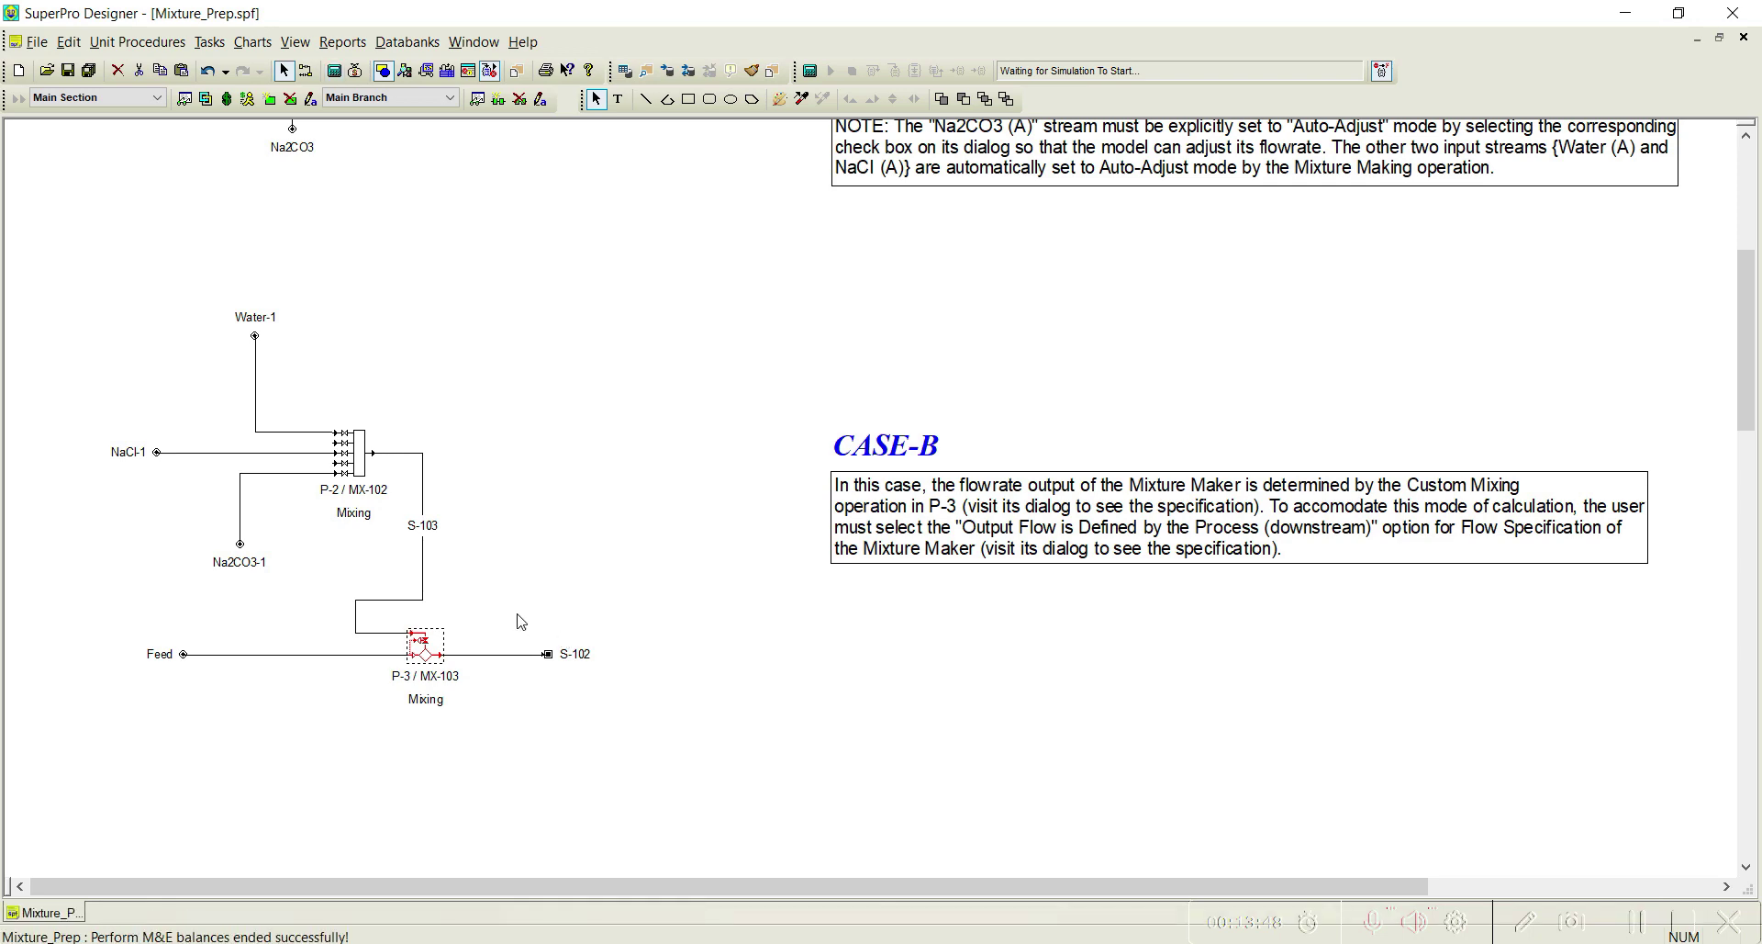
double_click(483, 655)
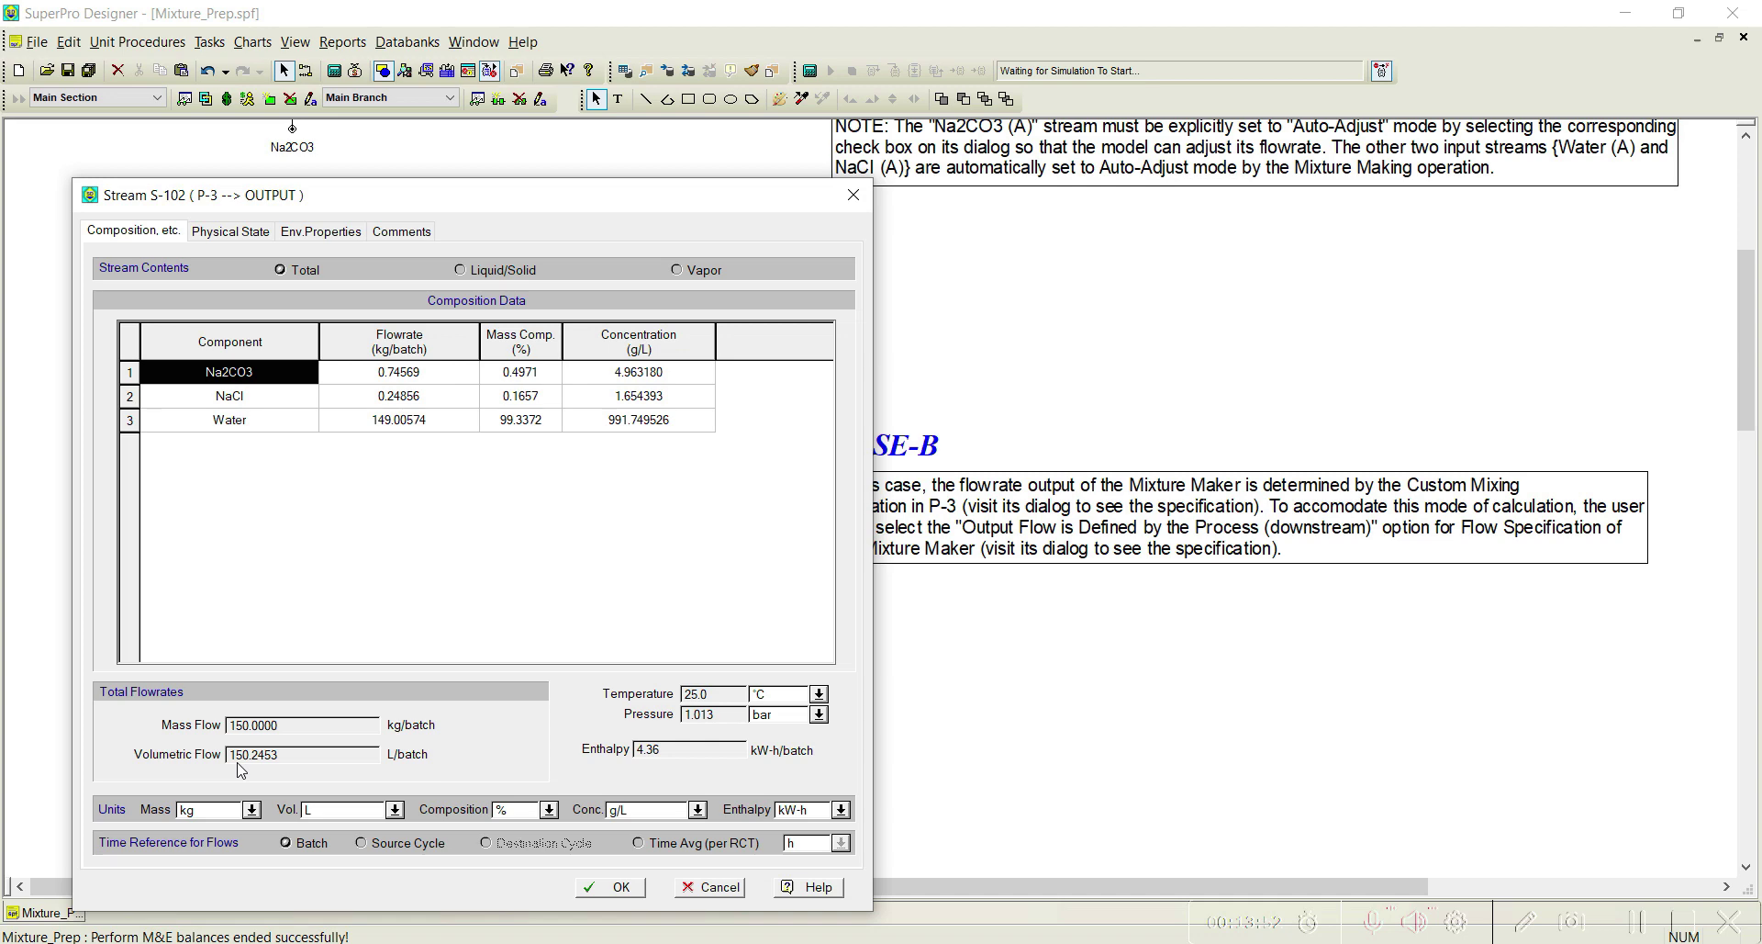
left_click_drag(527, 196, 1146, 122)
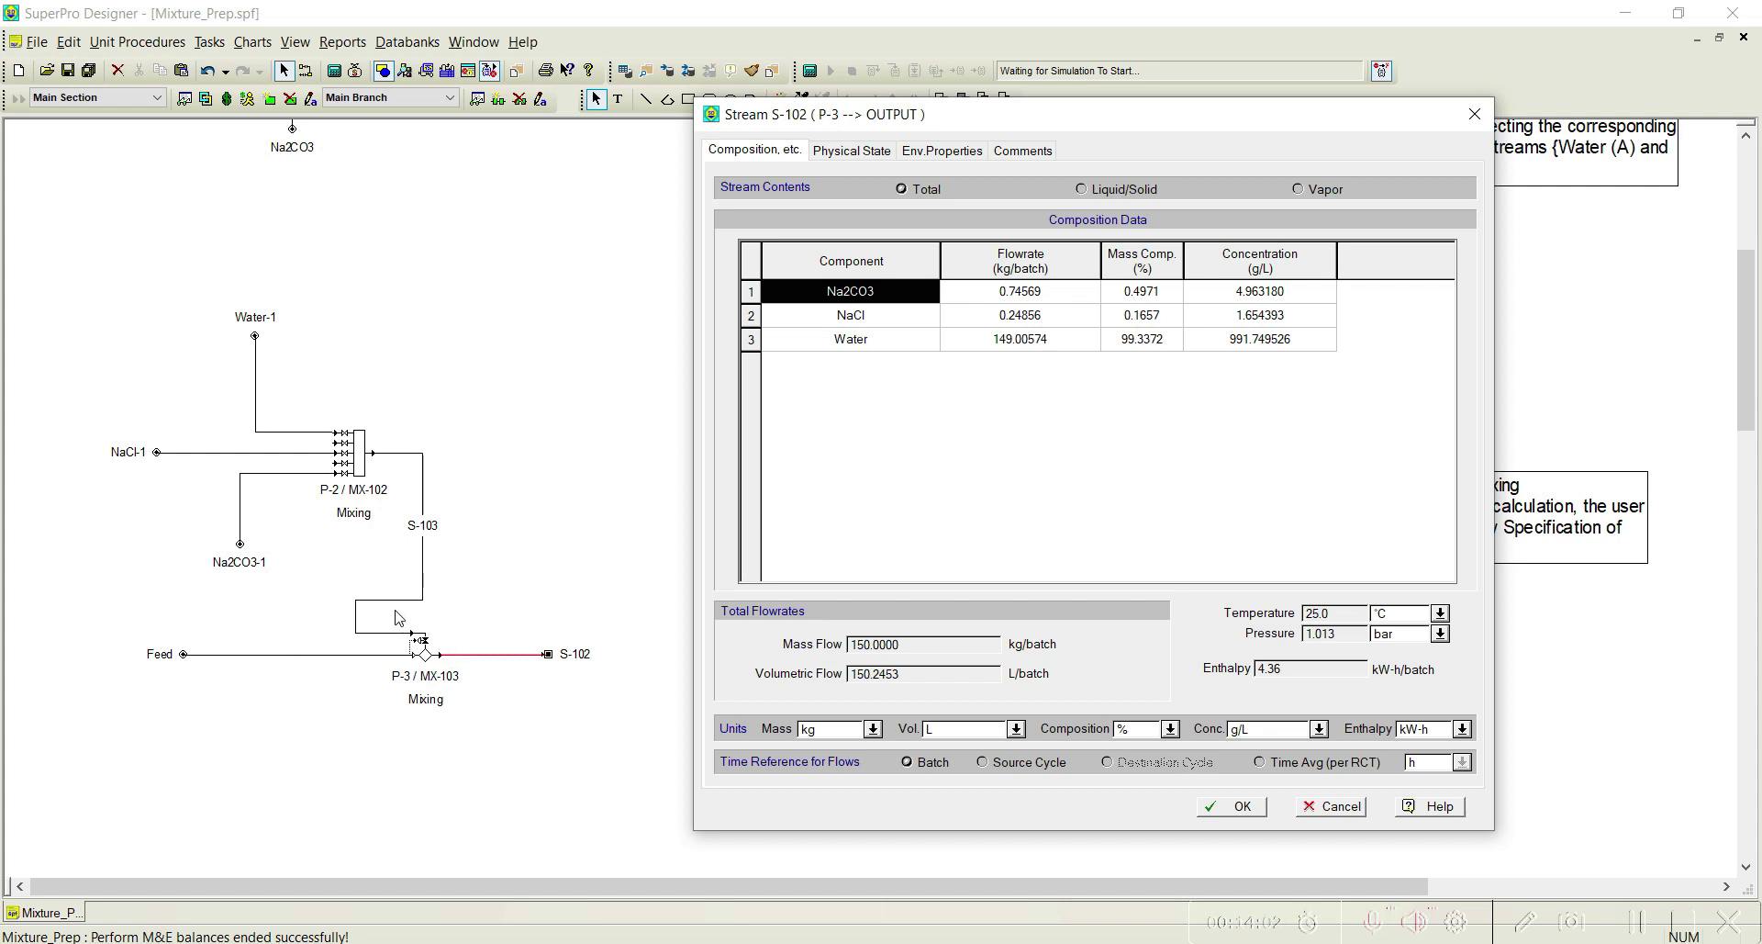
left_click(1237, 807)
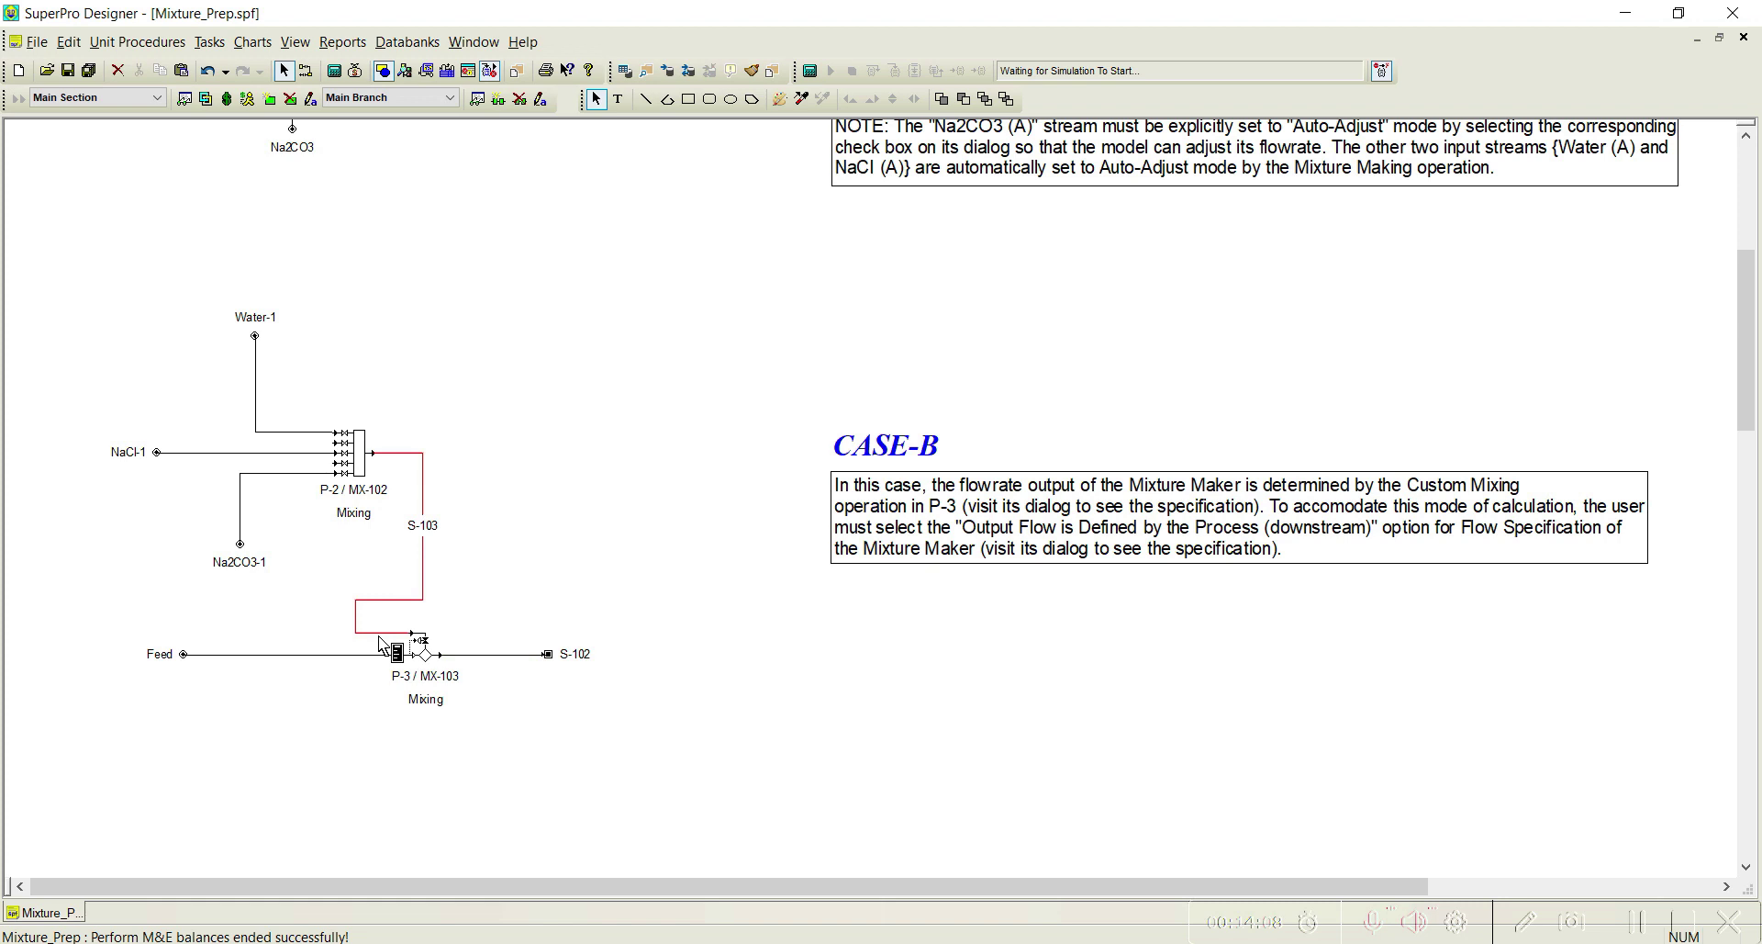
double_click(380, 633)
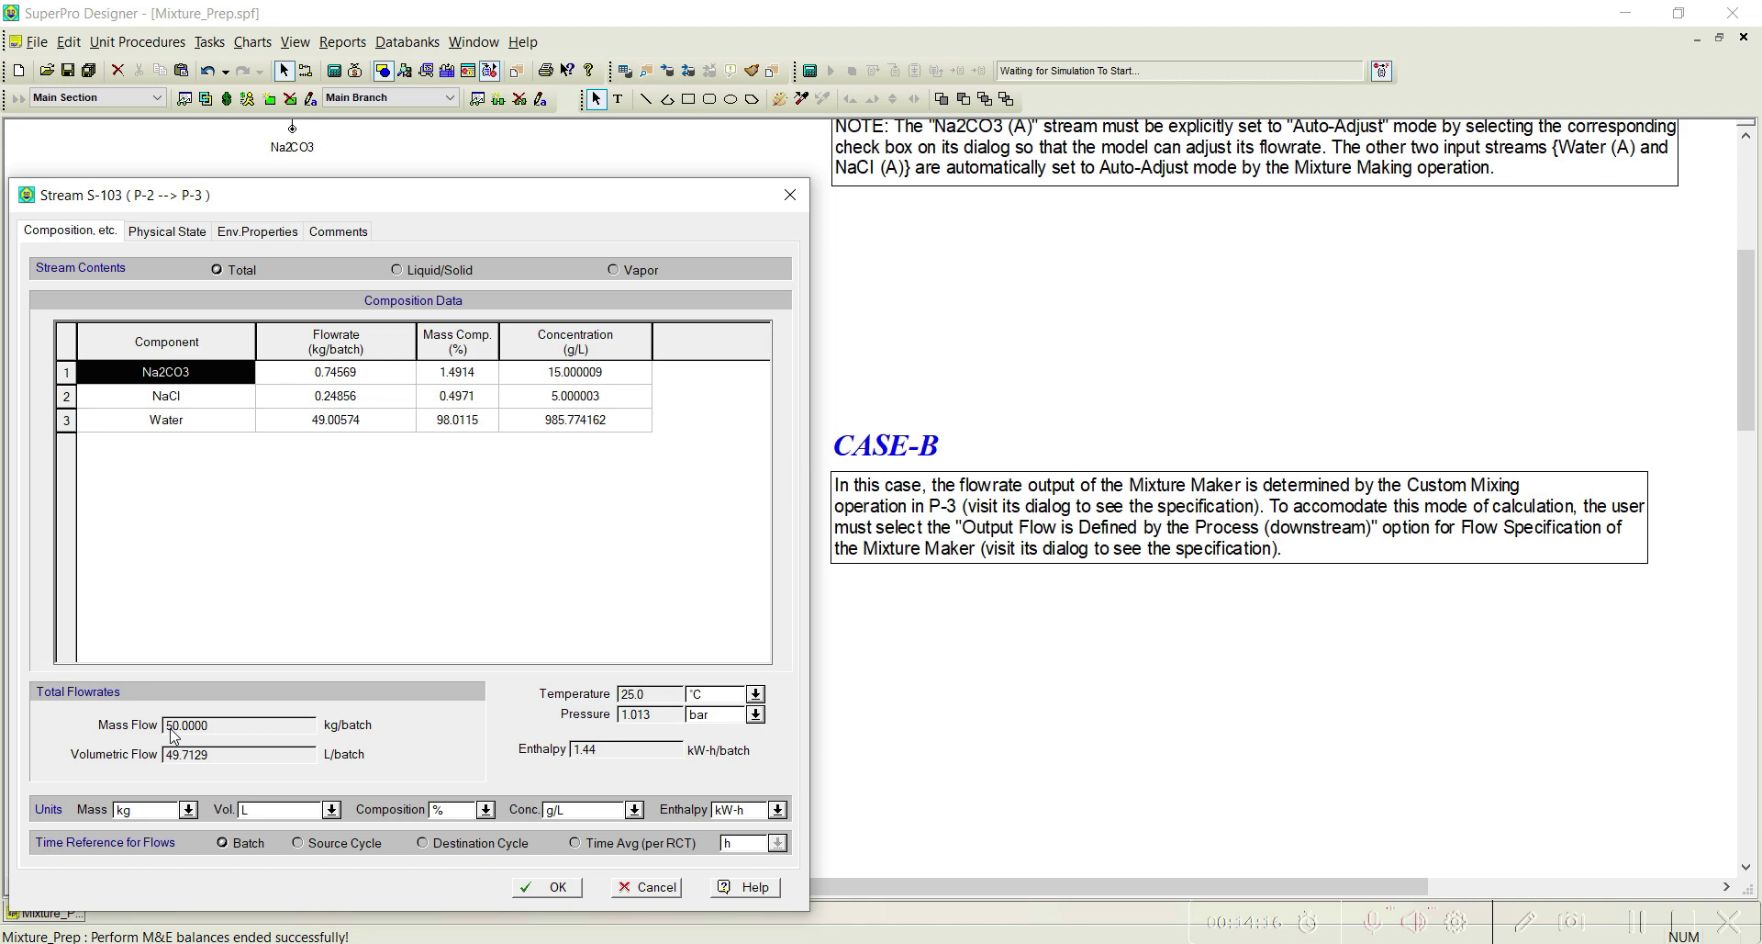
left_click(564, 888)
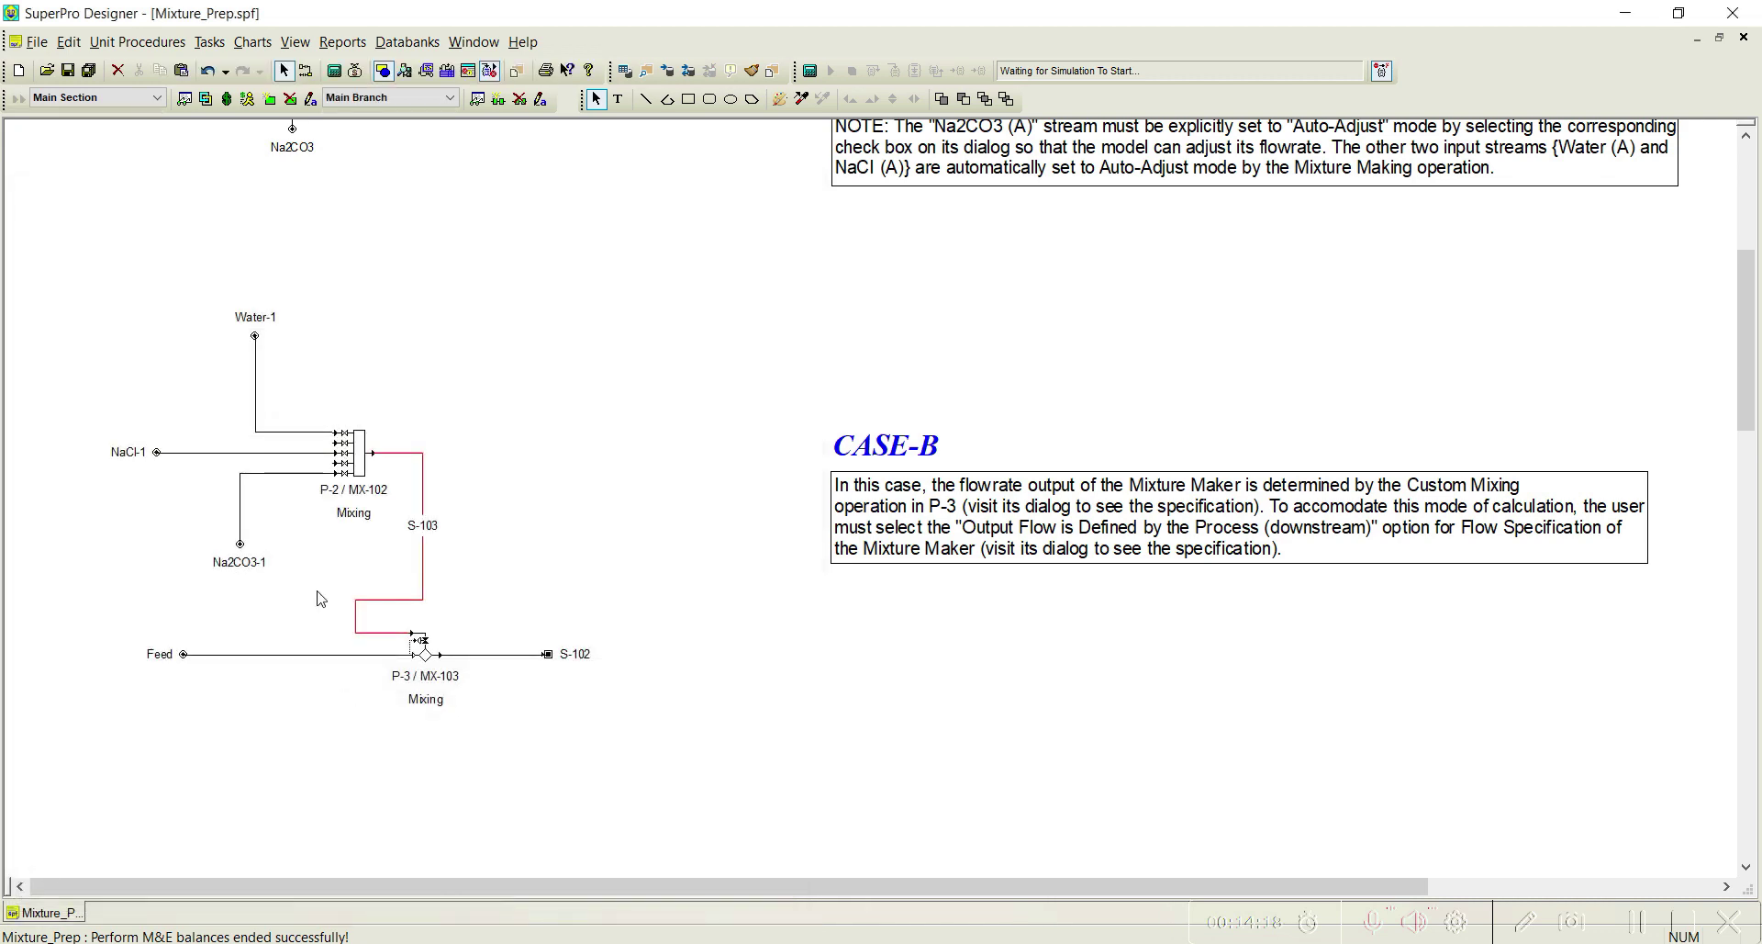
Review the output flow specification and component concentrations in the Mixture Making operation data of P-2
right_click(365, 465)
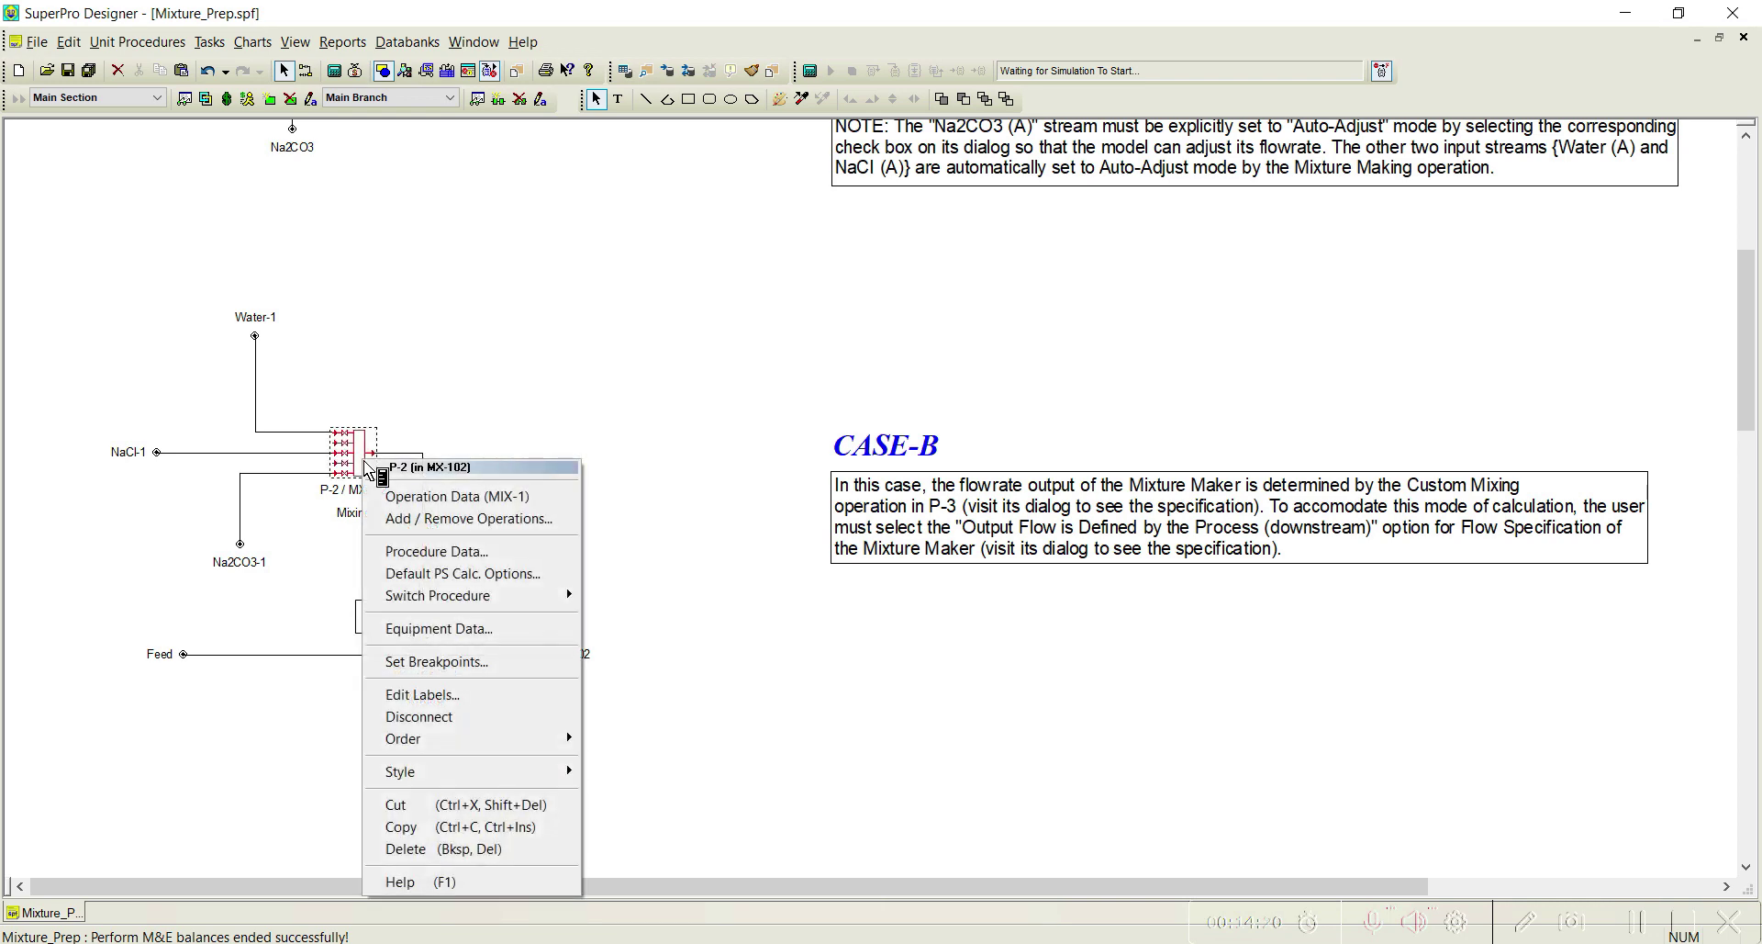
left_click(432, 496)
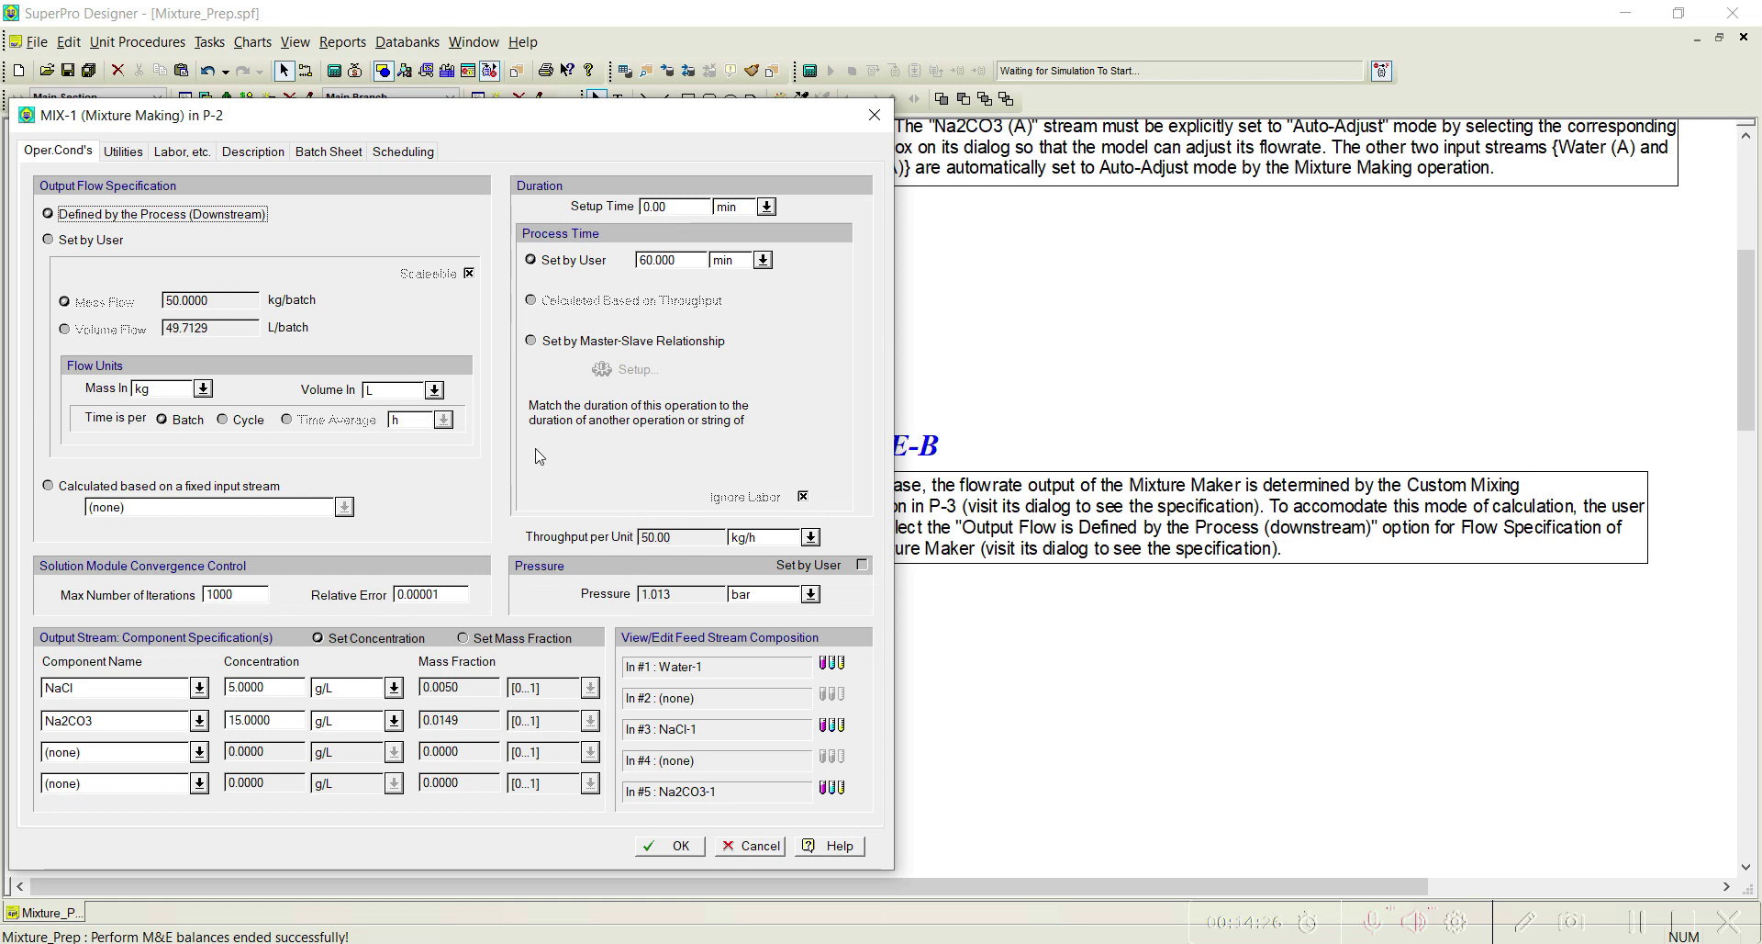
left_click_drag(491, 117, 687, 39)
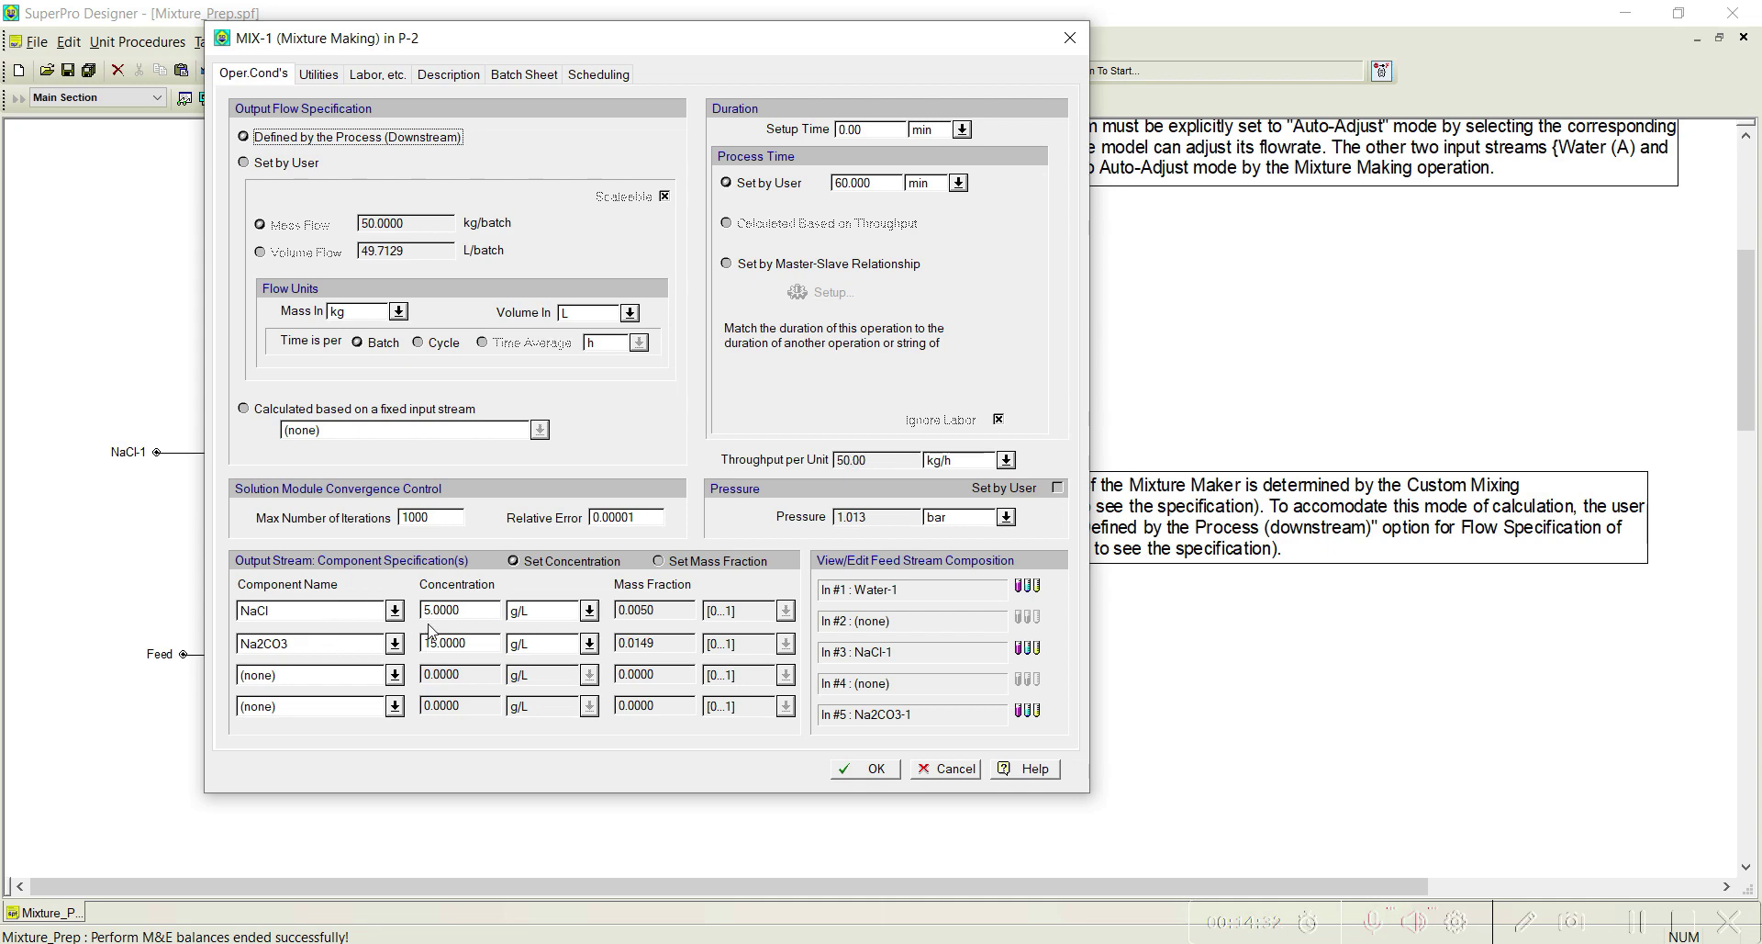
left_click(876, 767)
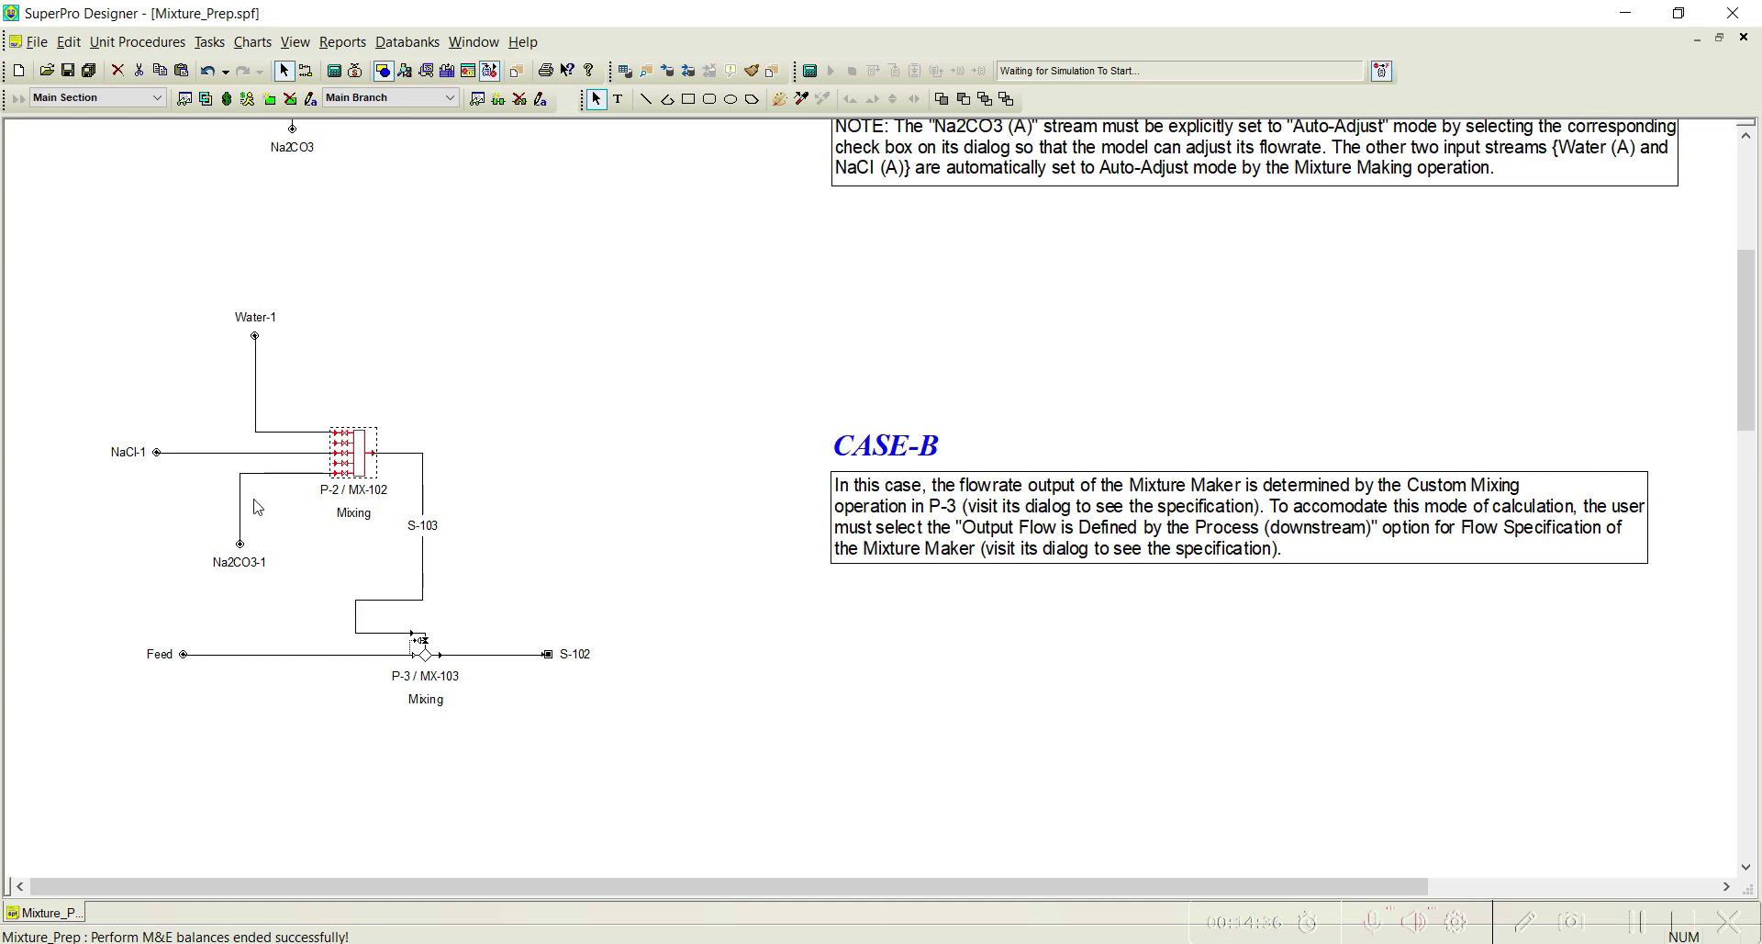
scroll(280, 431, "up", 5)
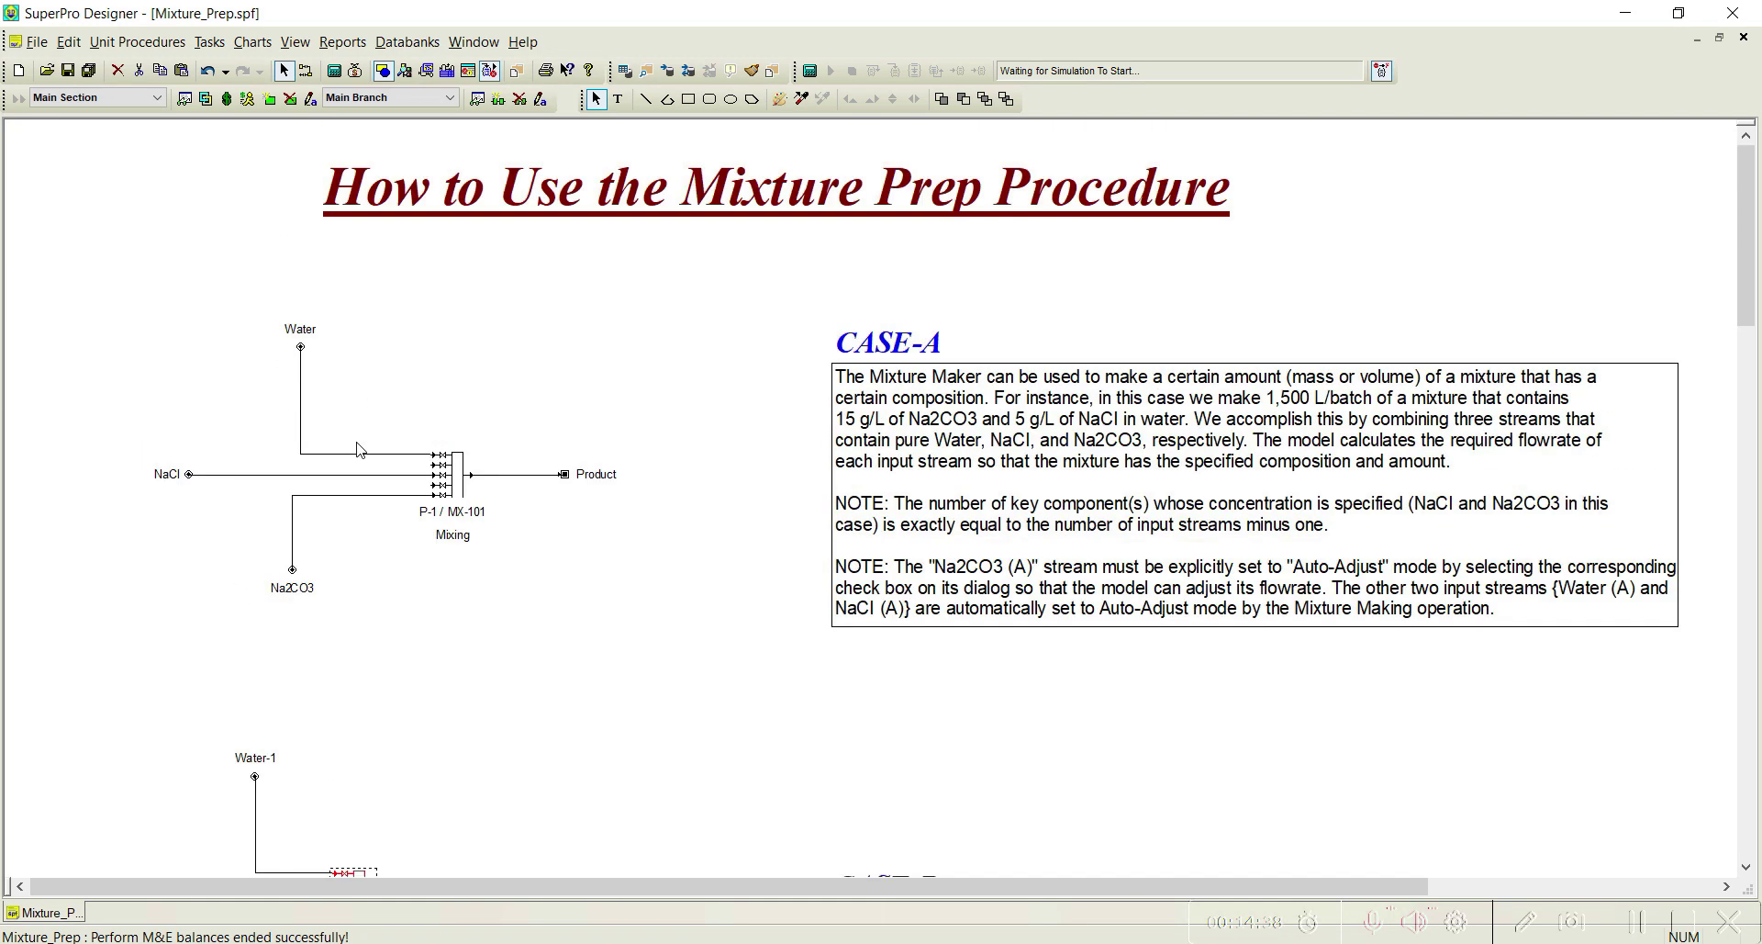
scroll(358, 450, "down", 5)
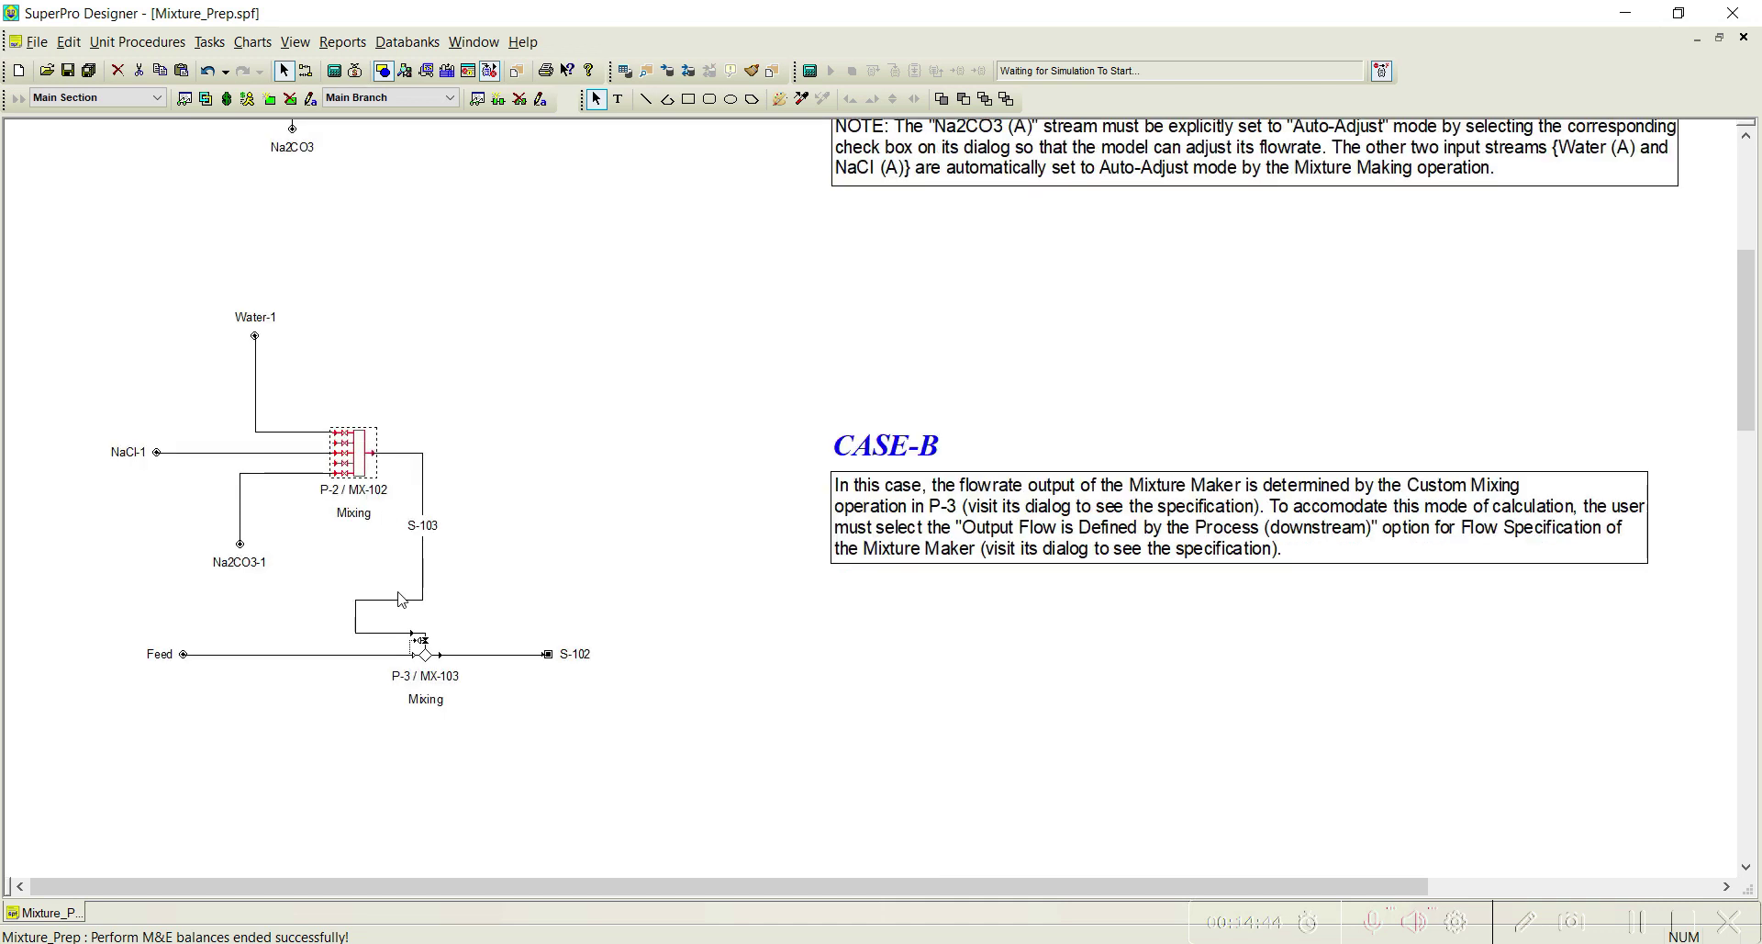
Check the calculated composition and total flows of the input streams NaCl-1 and Na2CO3-1
double_click(293, 453)
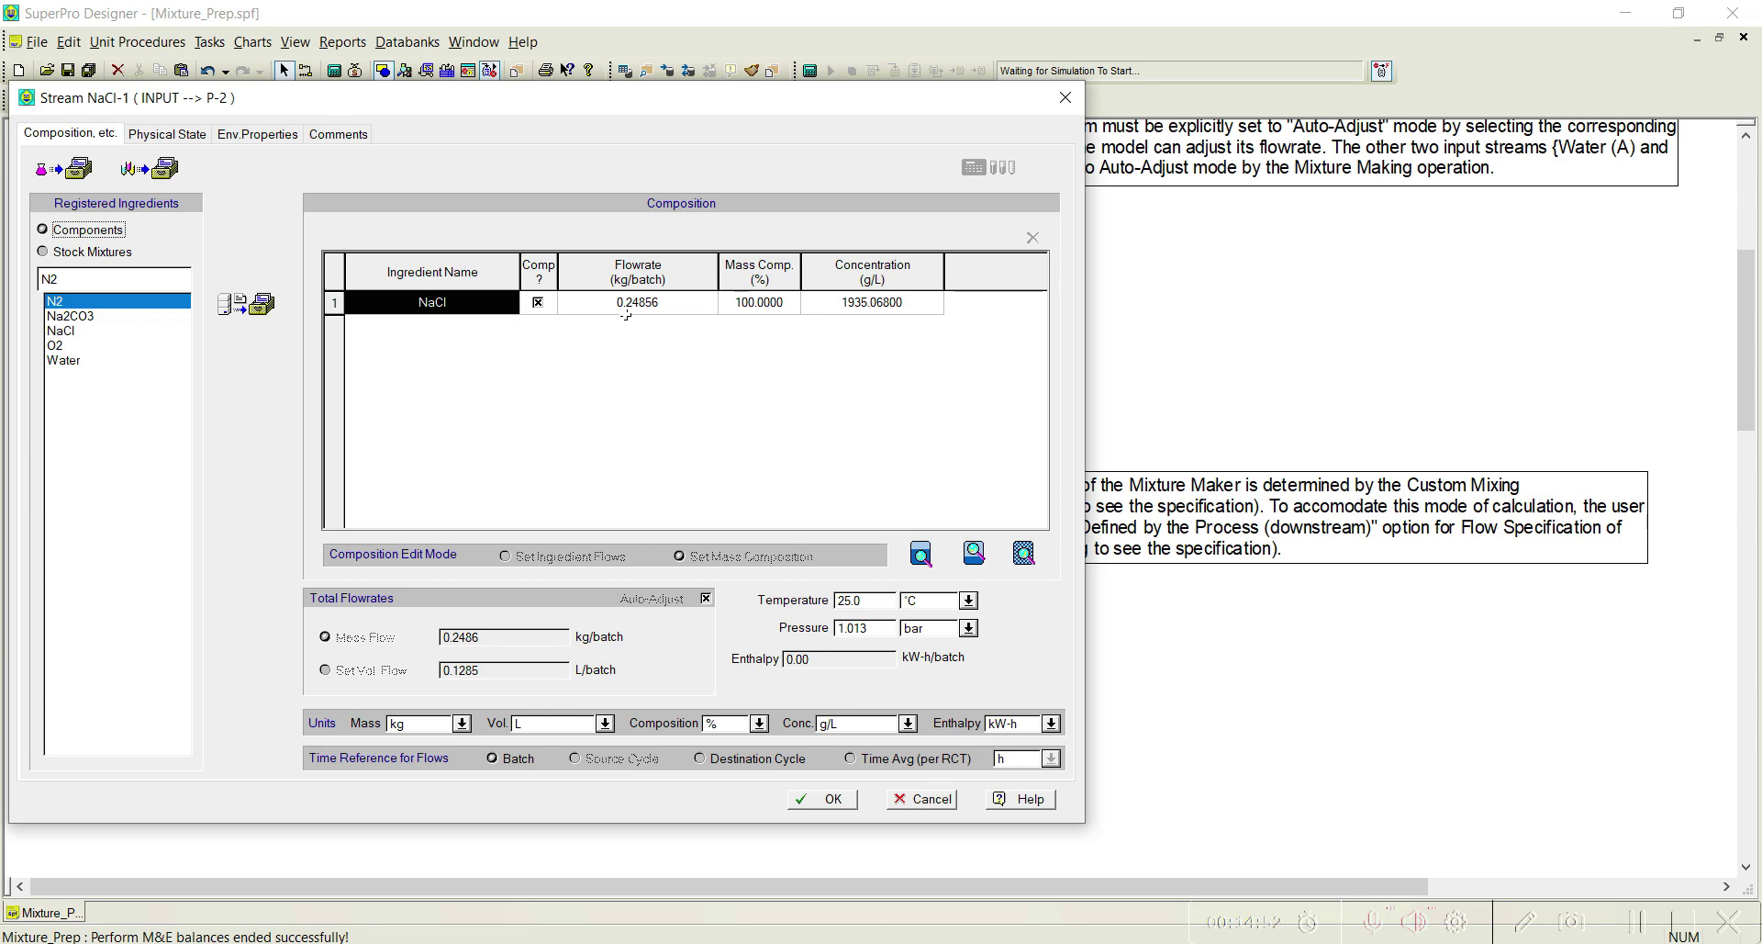
left_click(829, 798)
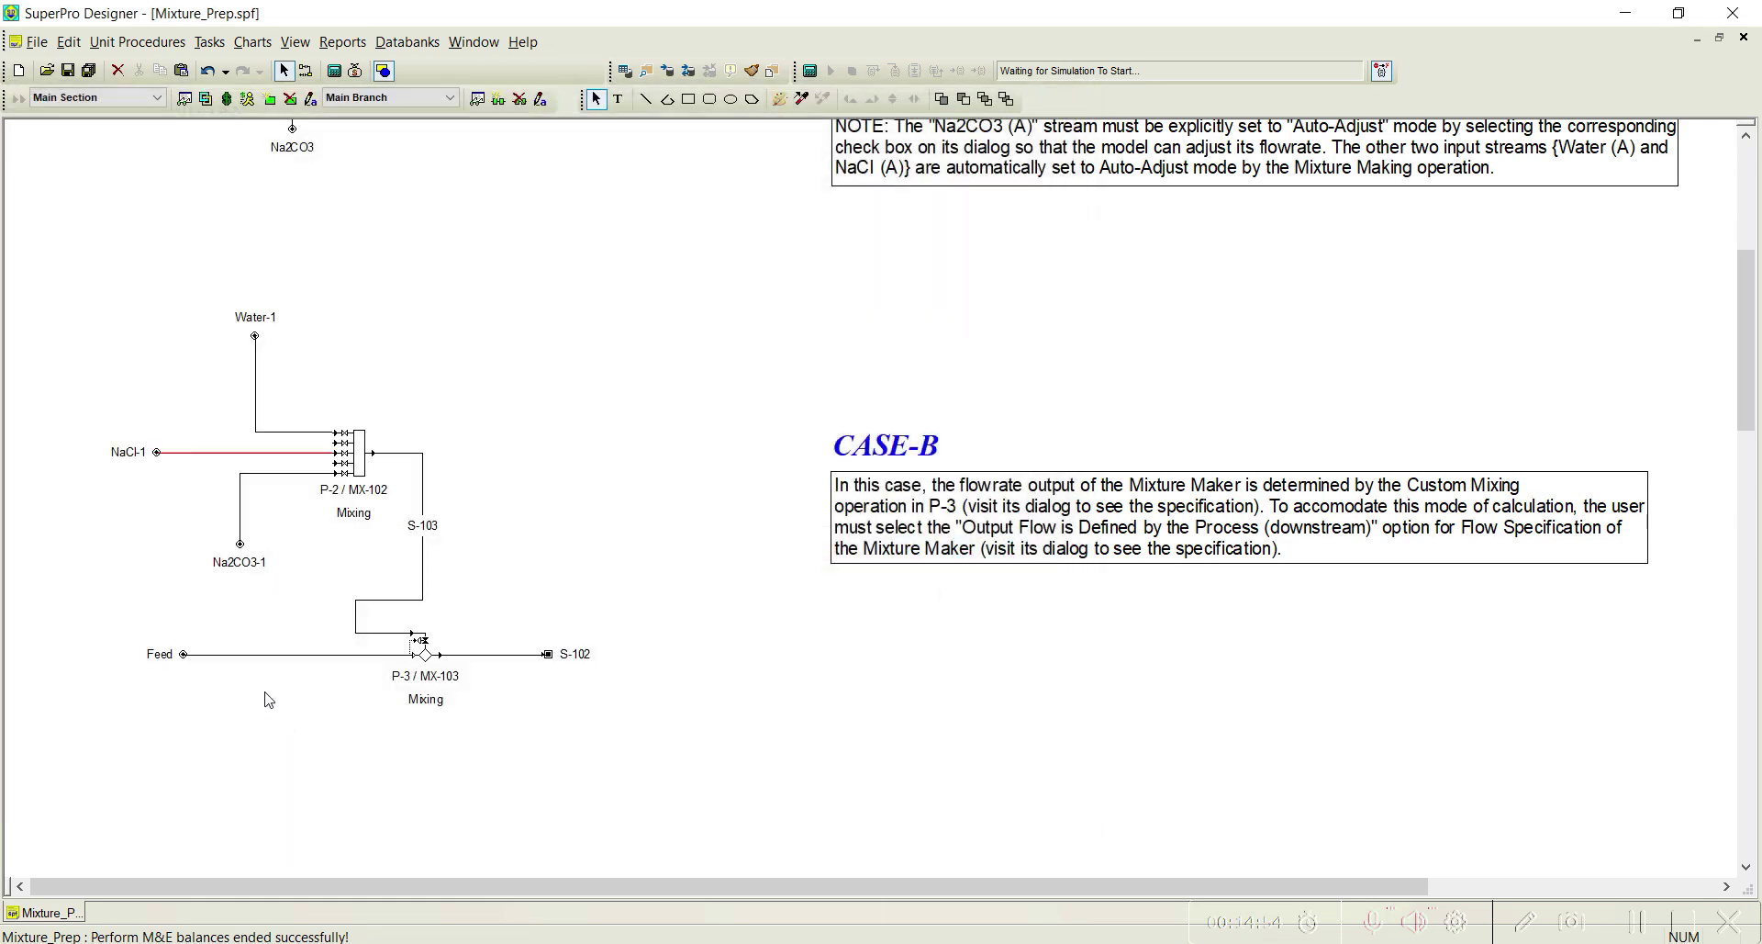
double_click(268, 474)
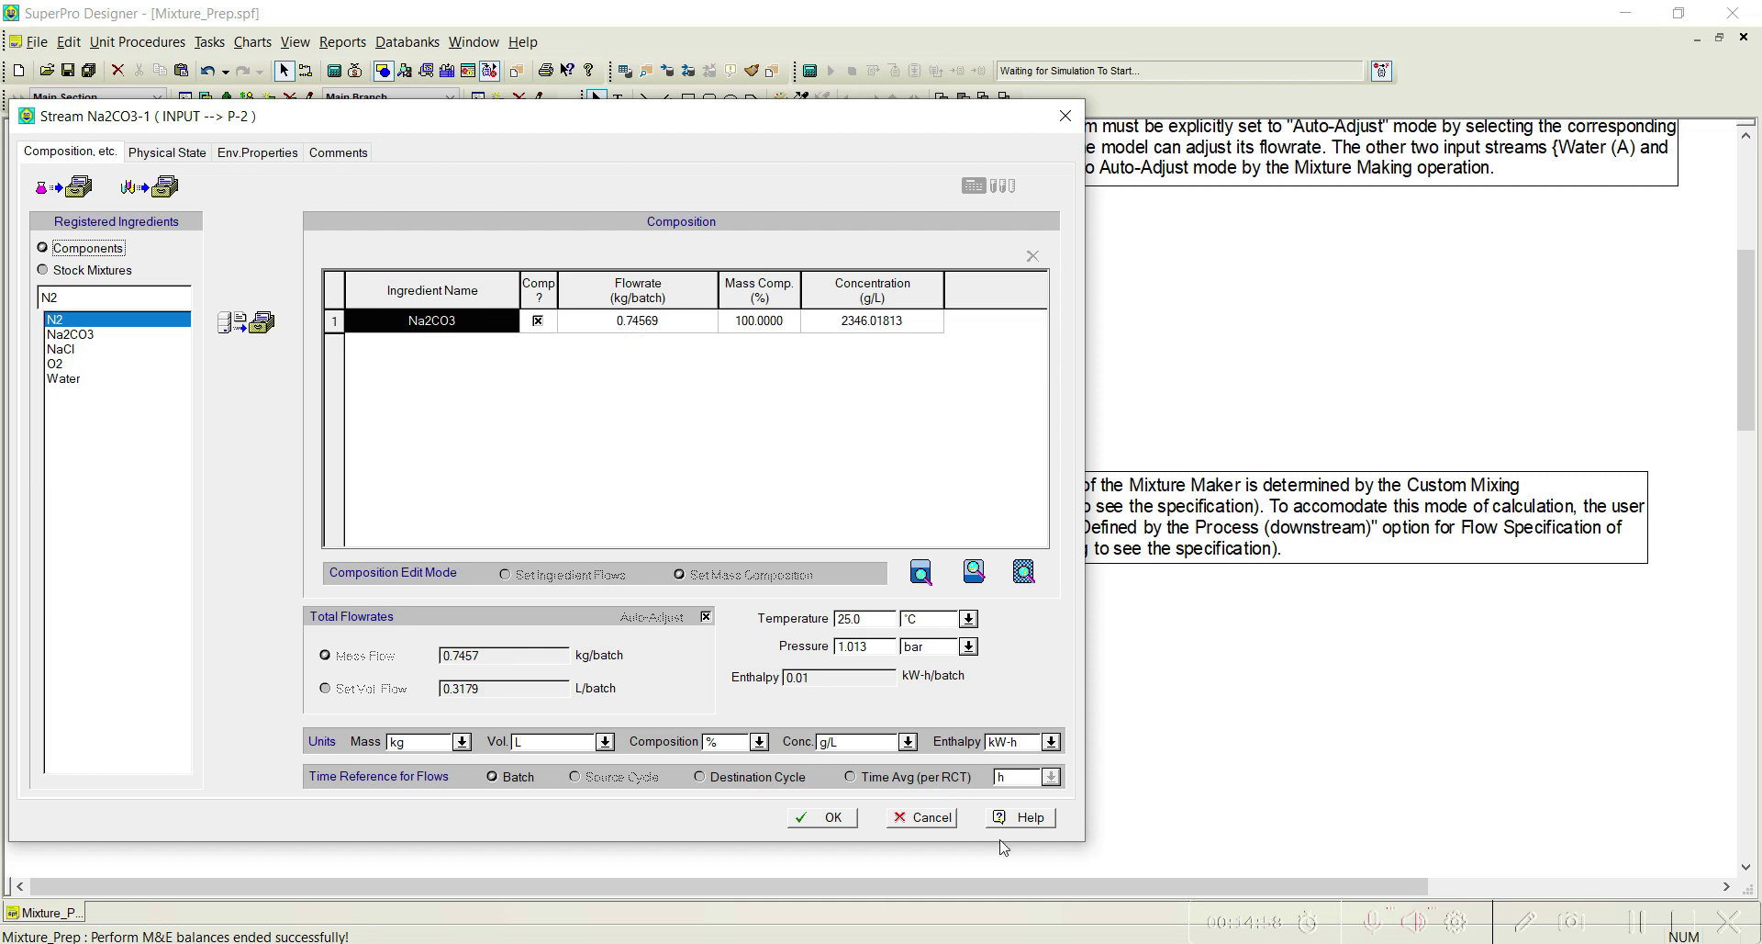
left_click(808, 818)
Delete the Na2CO3 input stream of P-1 in the Case-A flowsheet
scroll(699, 709, "up", 3)
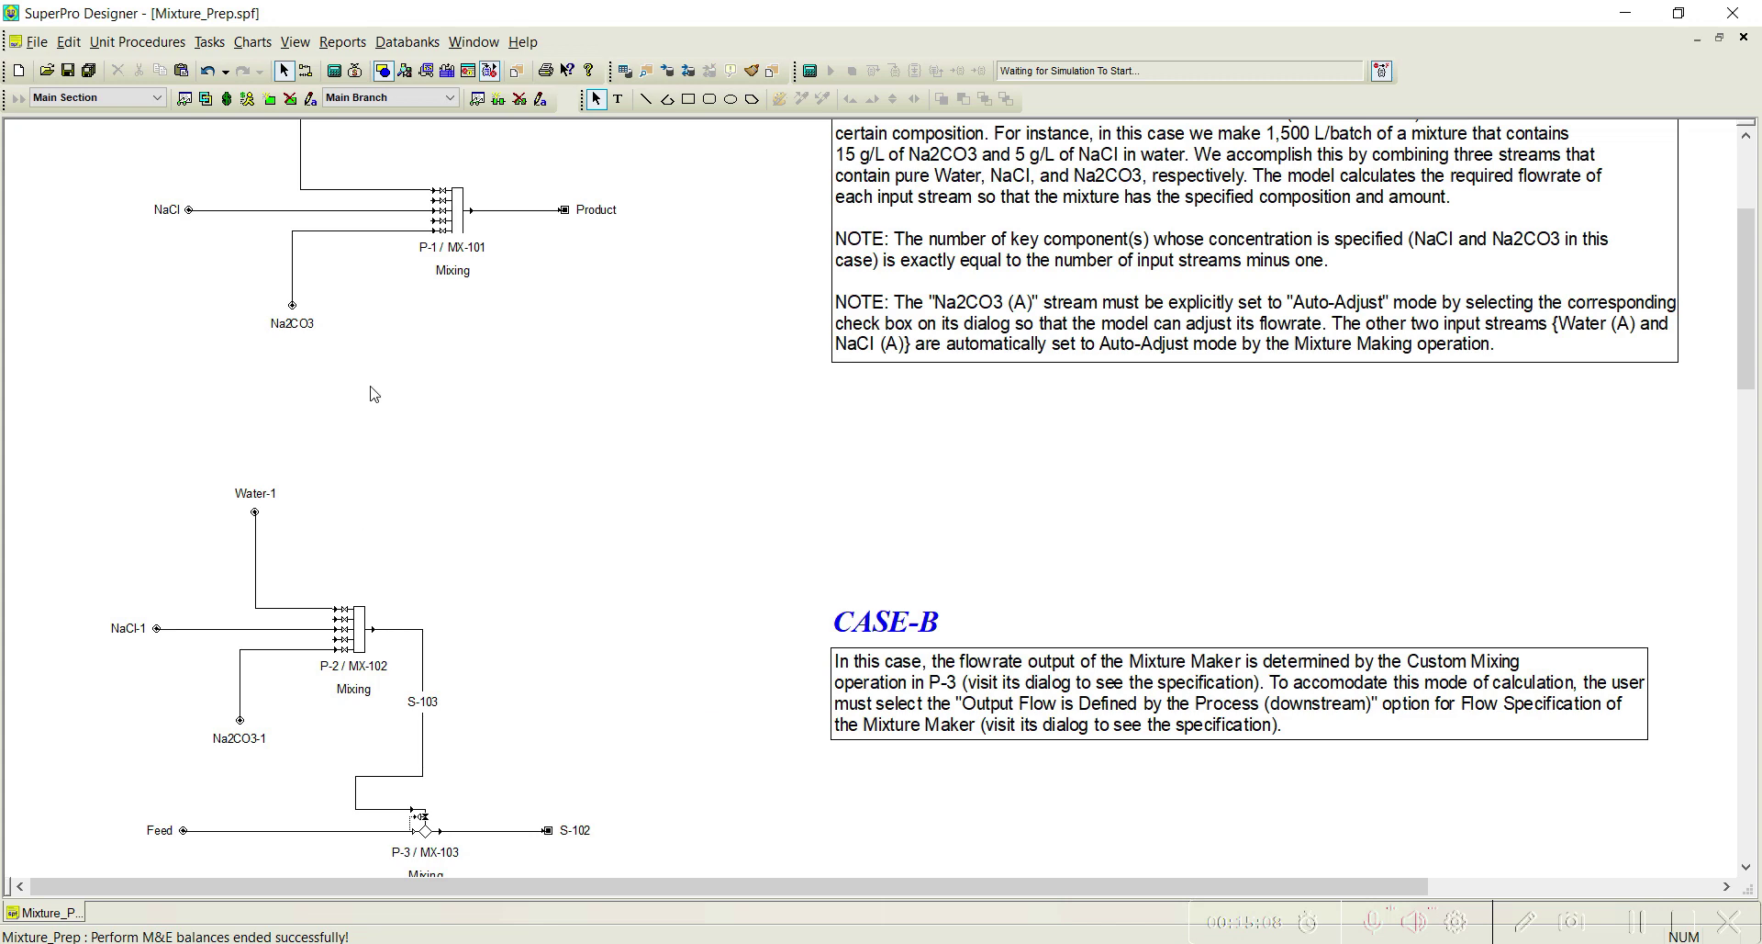
scroll(349, 367, "up", 2)
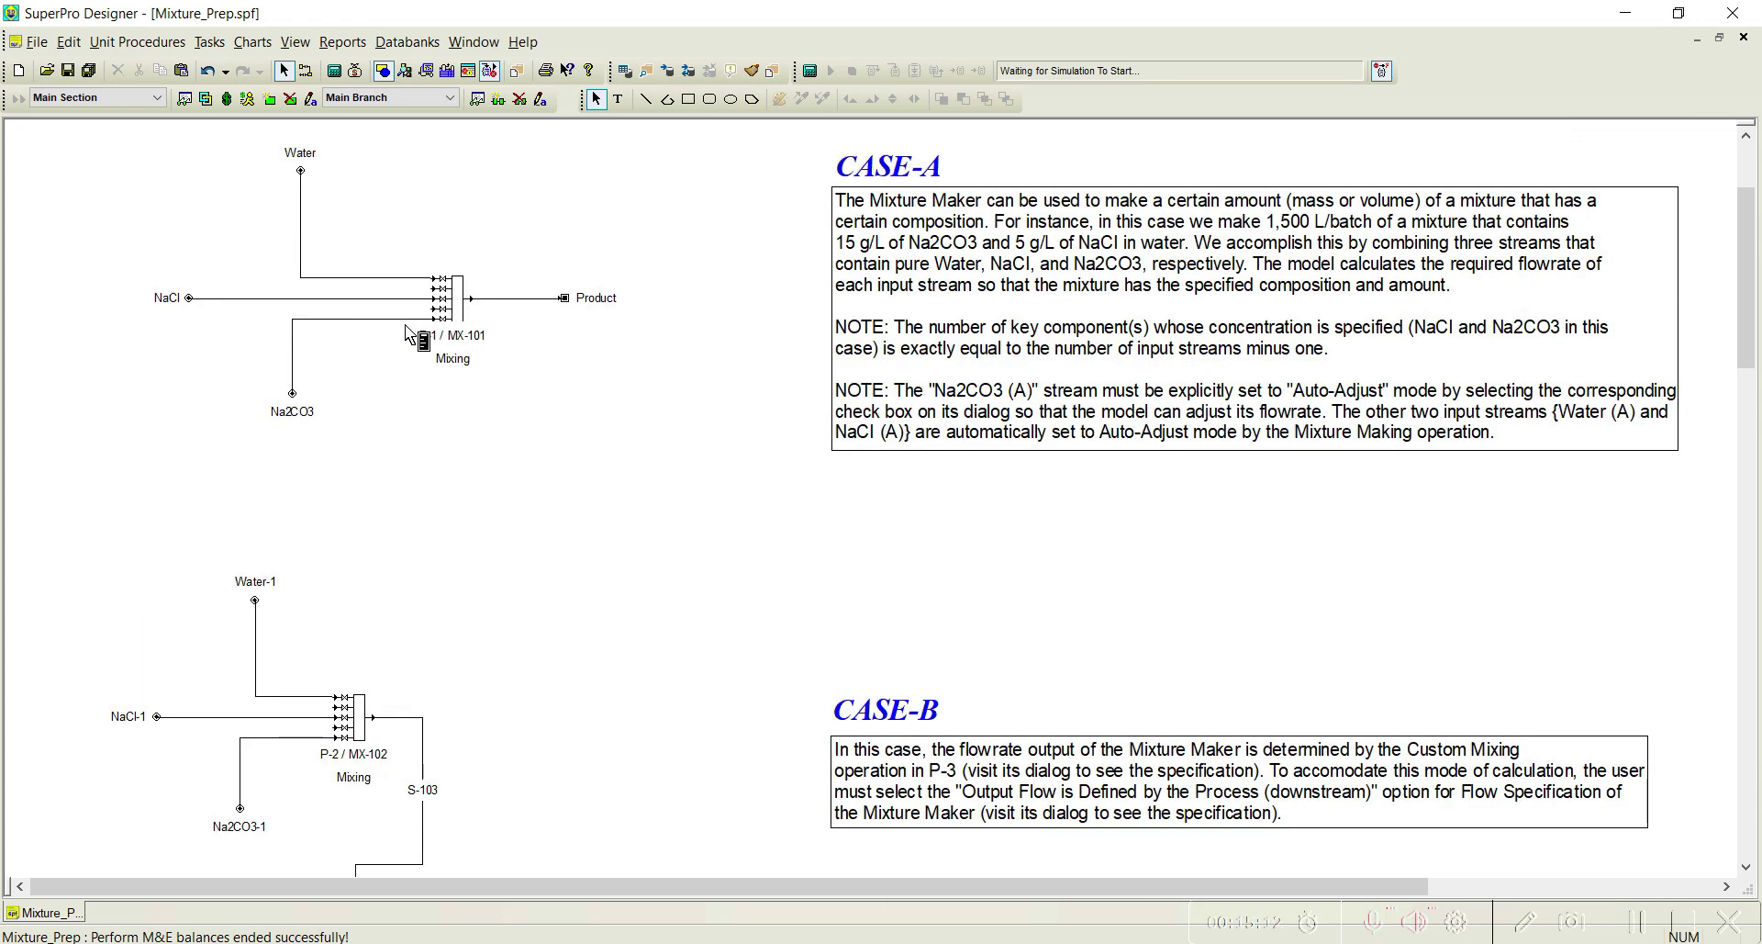
left_click(409, 320)
key("Delete")
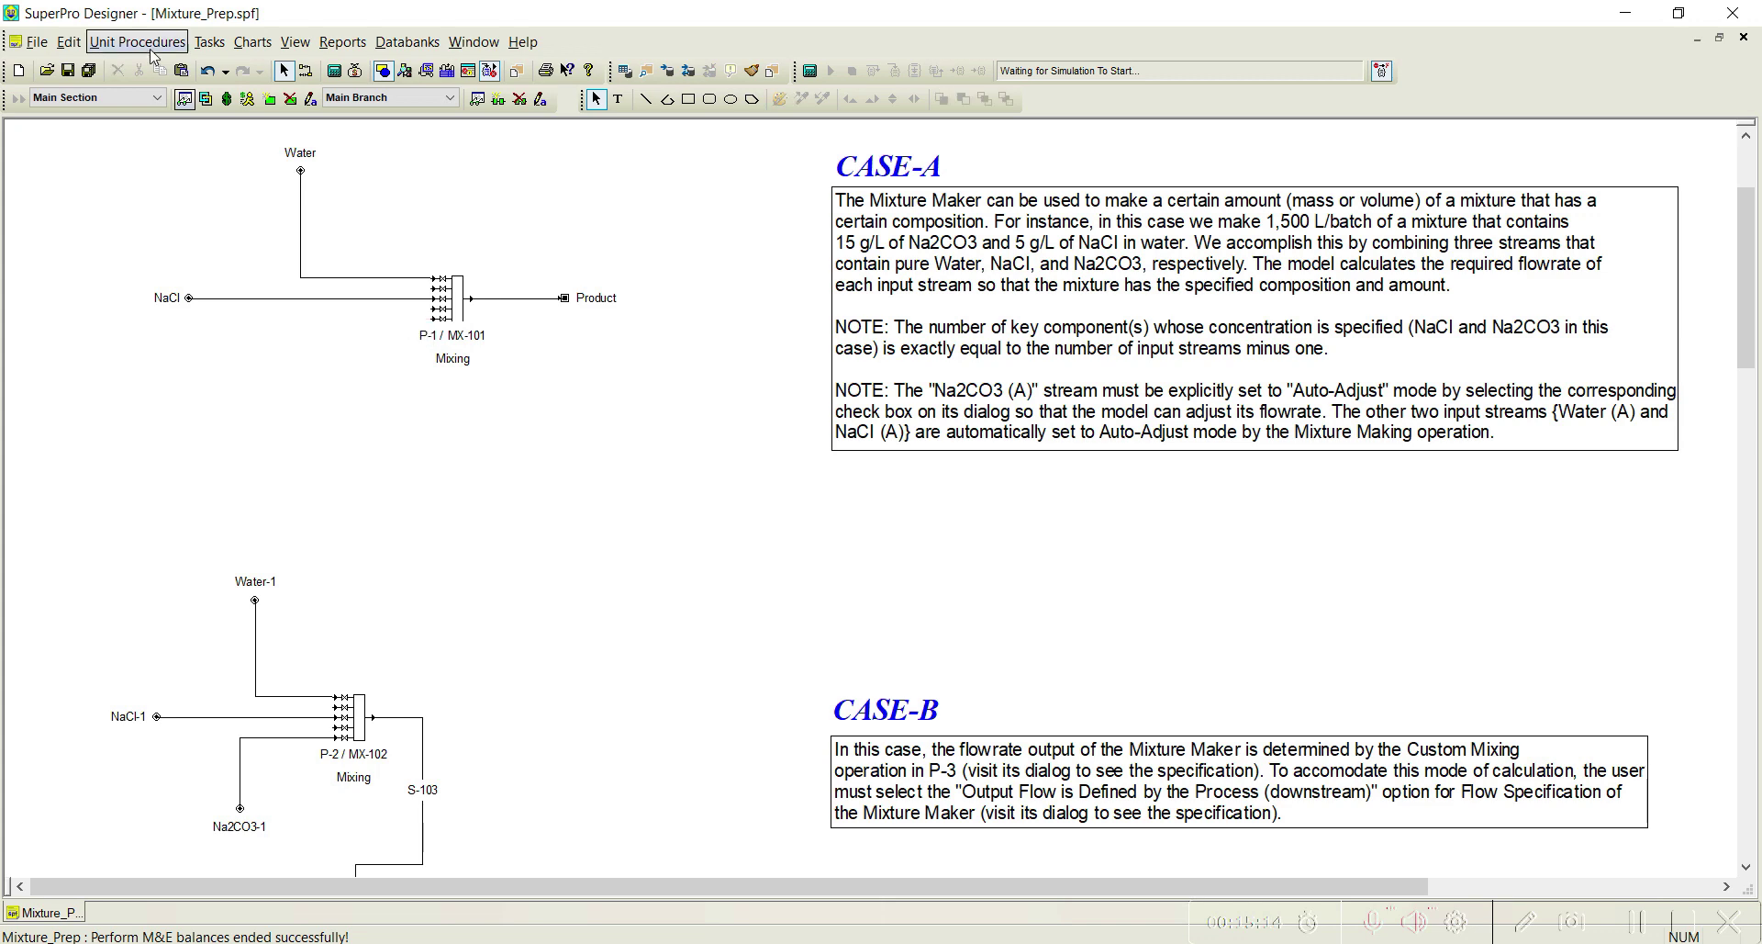
Add a diaphragm pump transport procedure in the free space below the Case-A mixer P-1
left_click(140, 43)
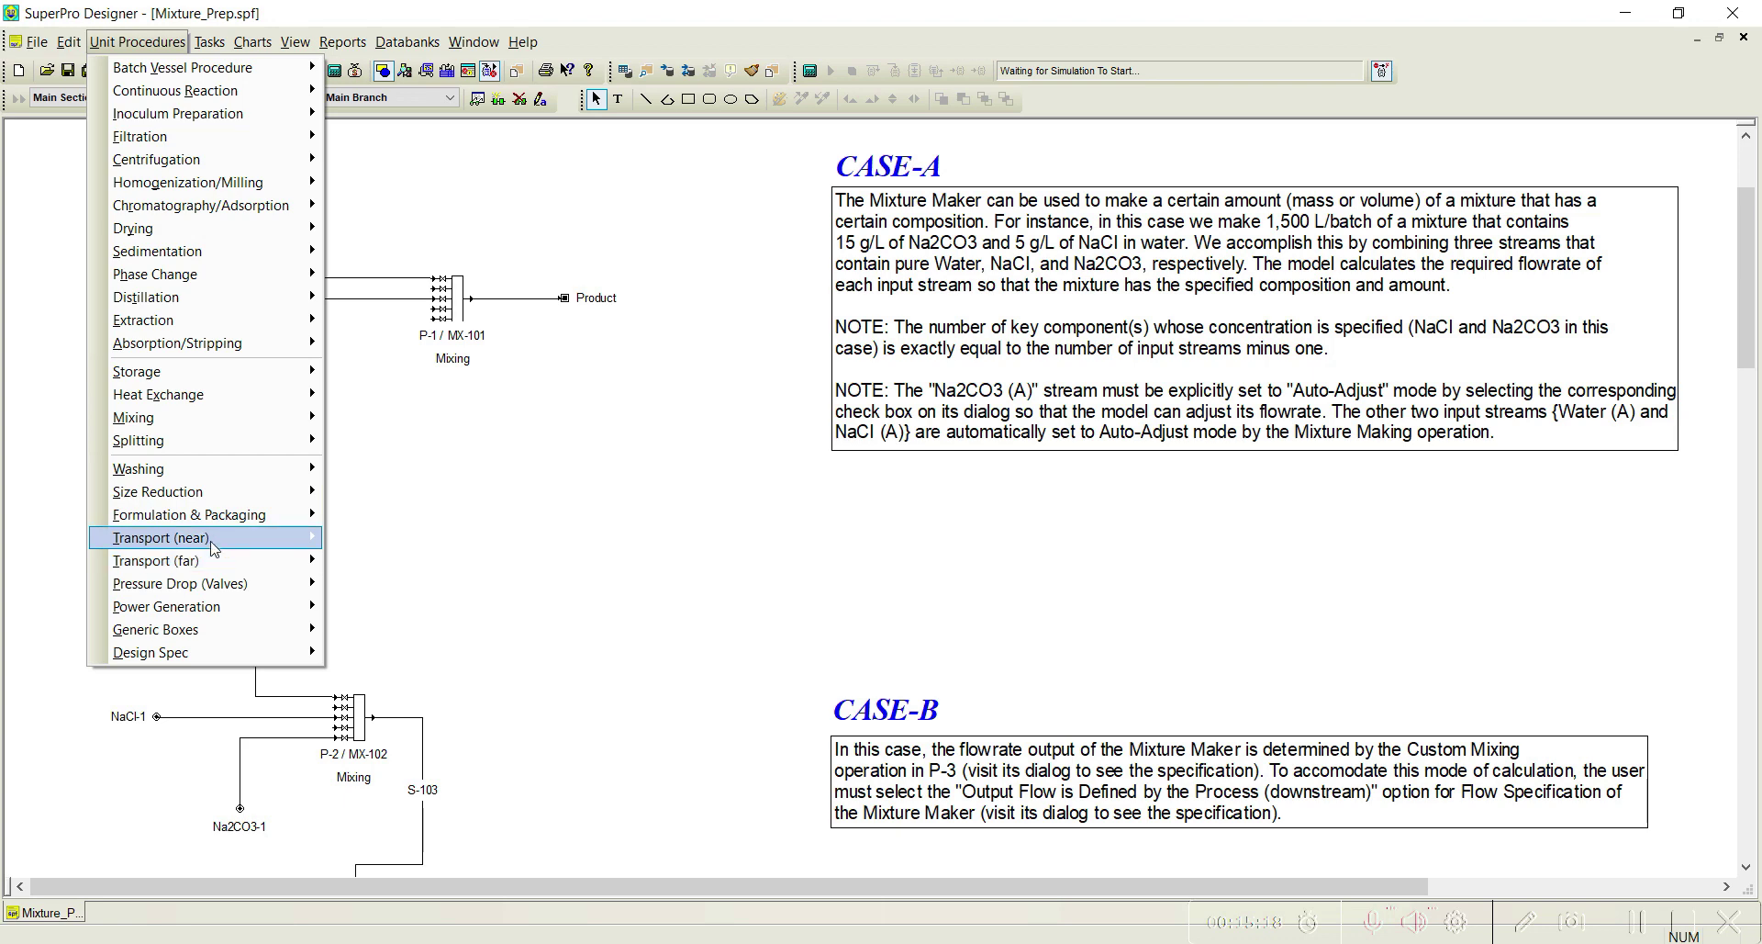
mouse_move(183, 537)
mouse_move(371, 537)
left_click(490, 560)
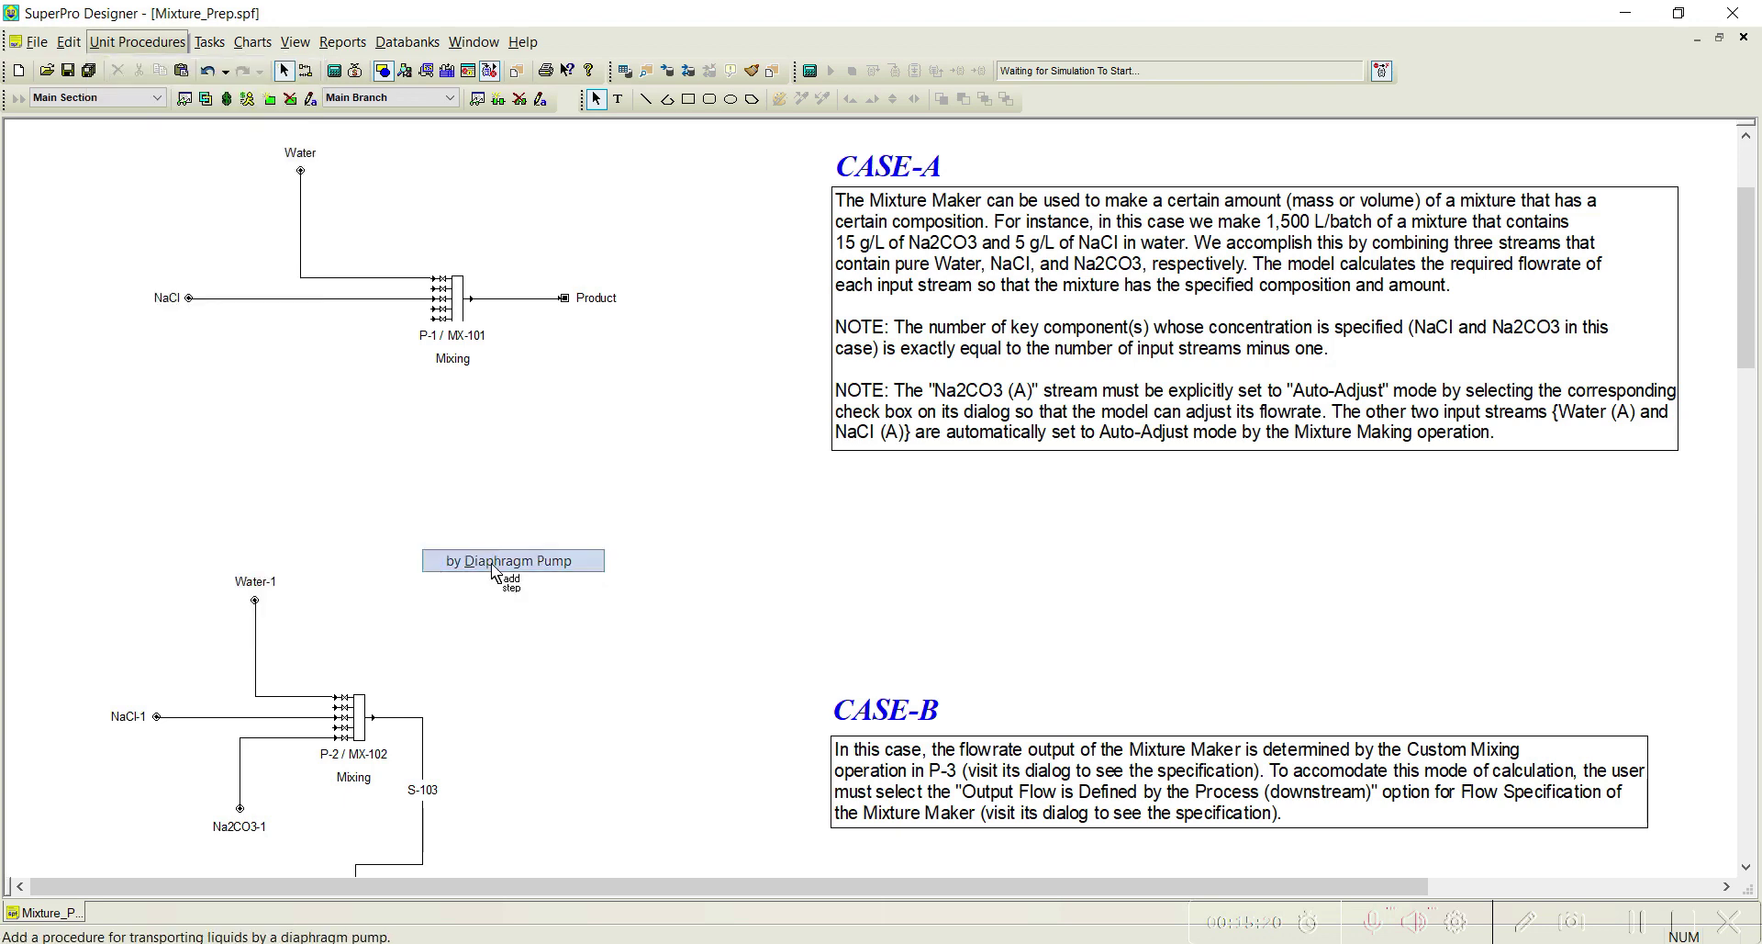
left_click(266, 426)
Draw an input stream into pump P-4 and connect the pump's outlet to the lowest inlet of P-1
left_click(306, 71)
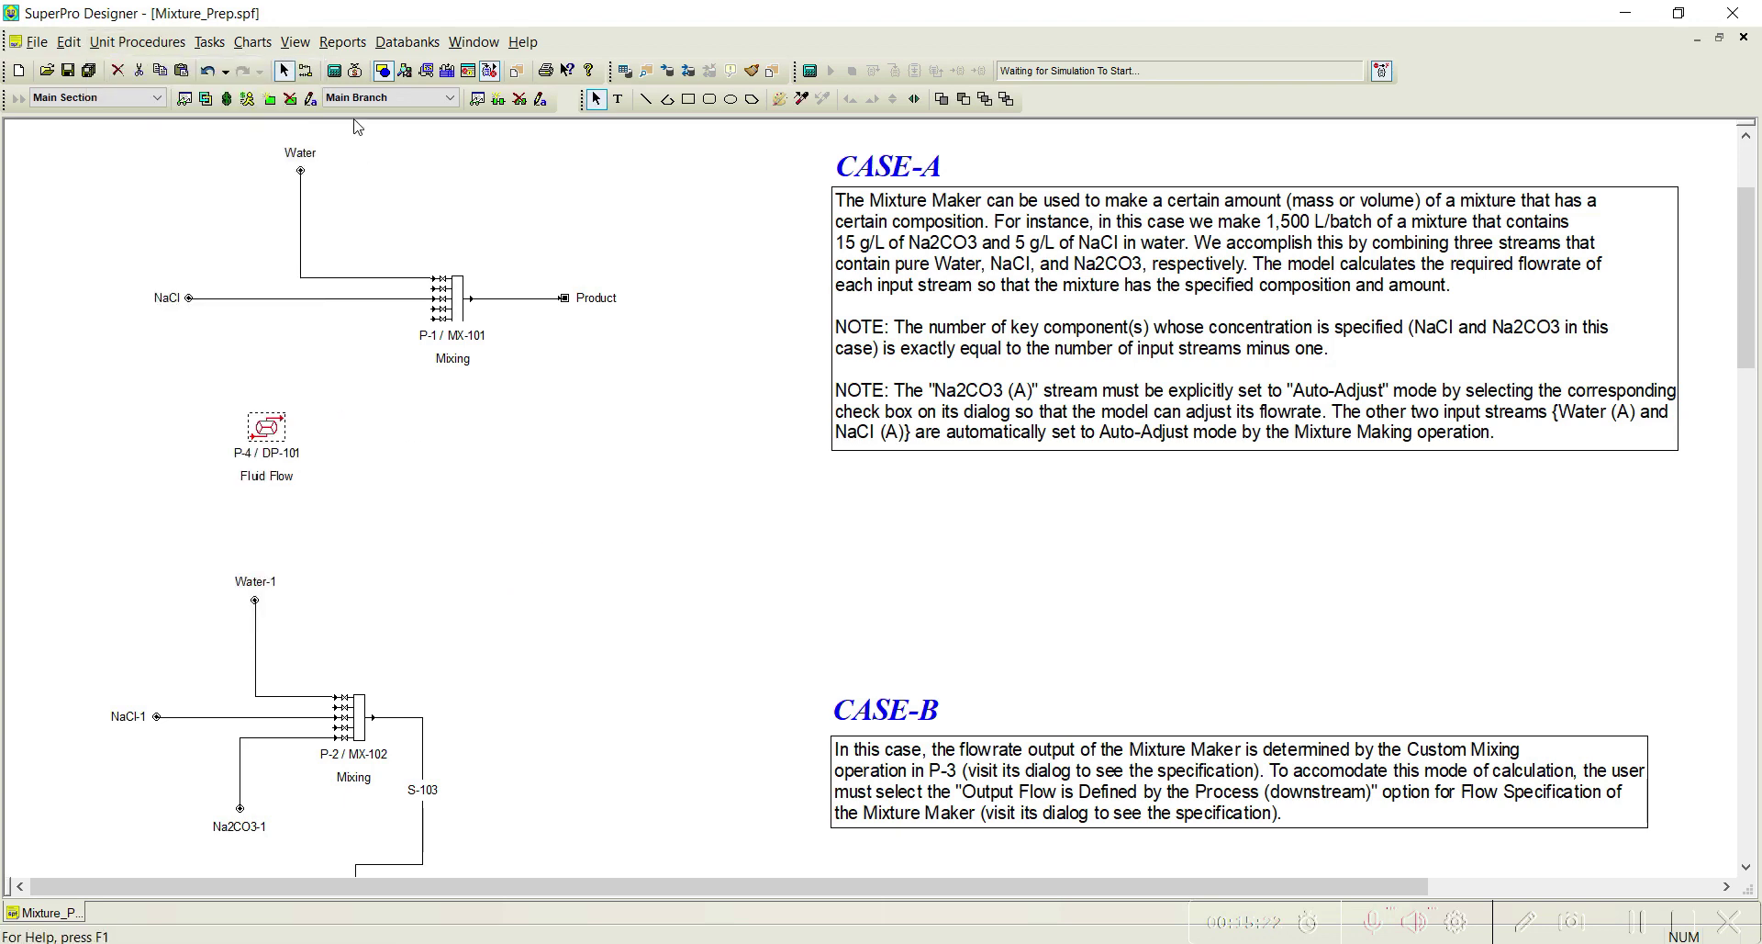
left_click(126, 436)
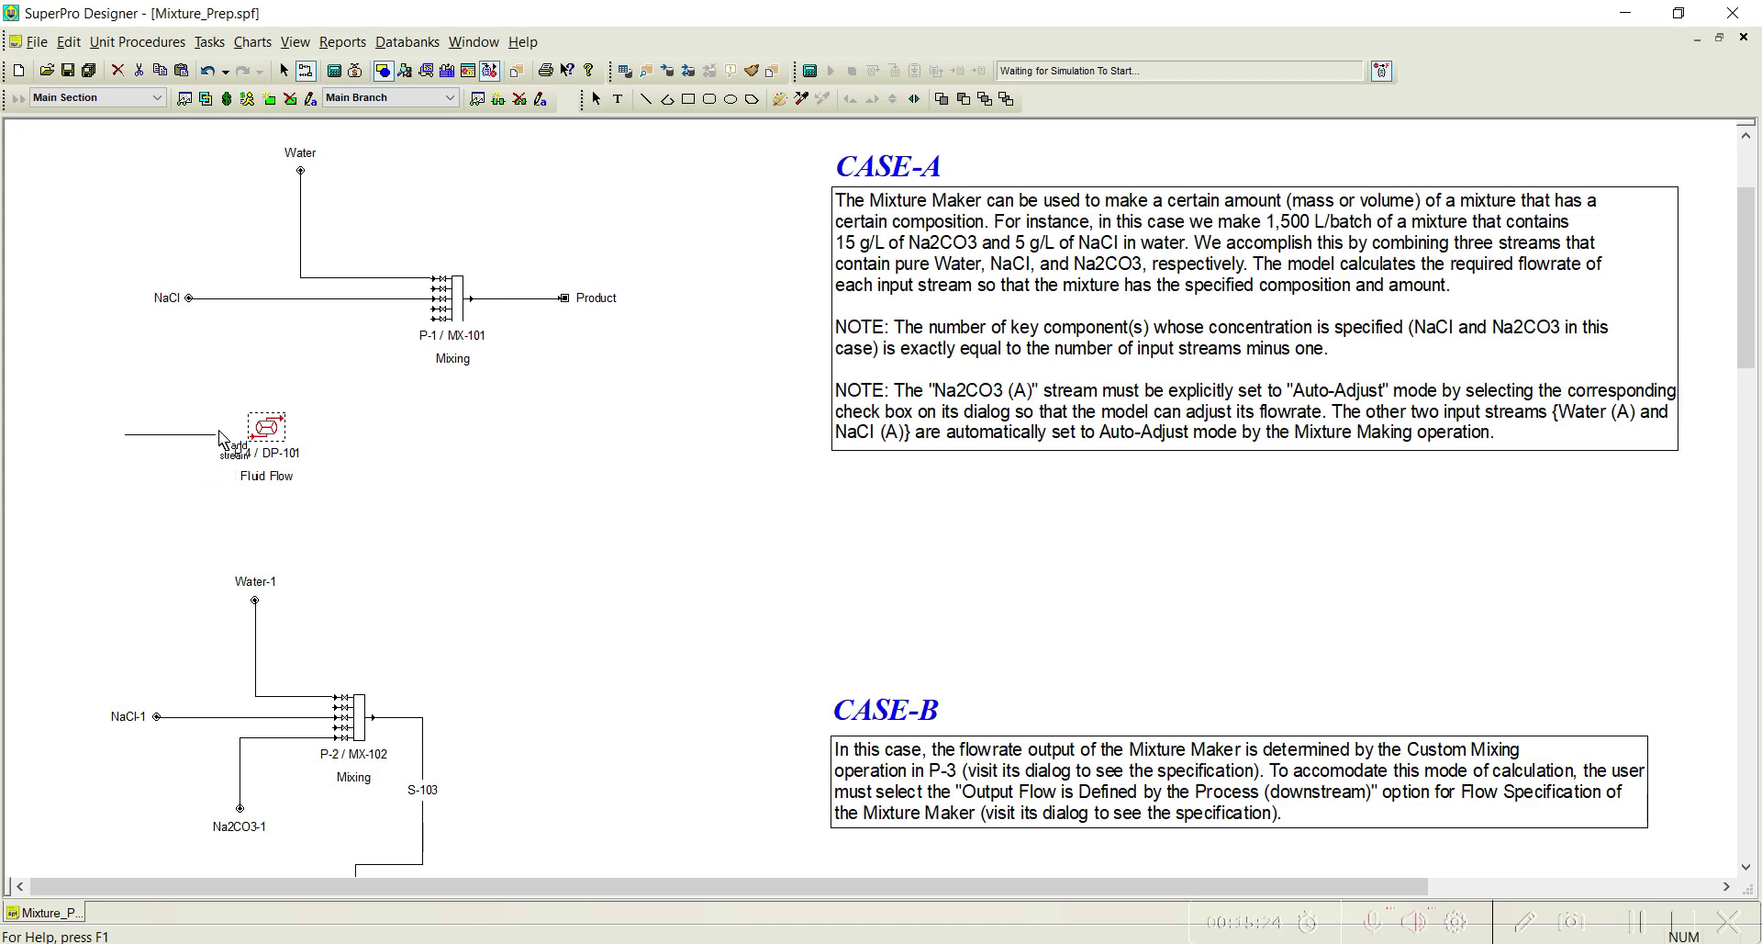
left_click(257, 435)
left_click(283, 419)
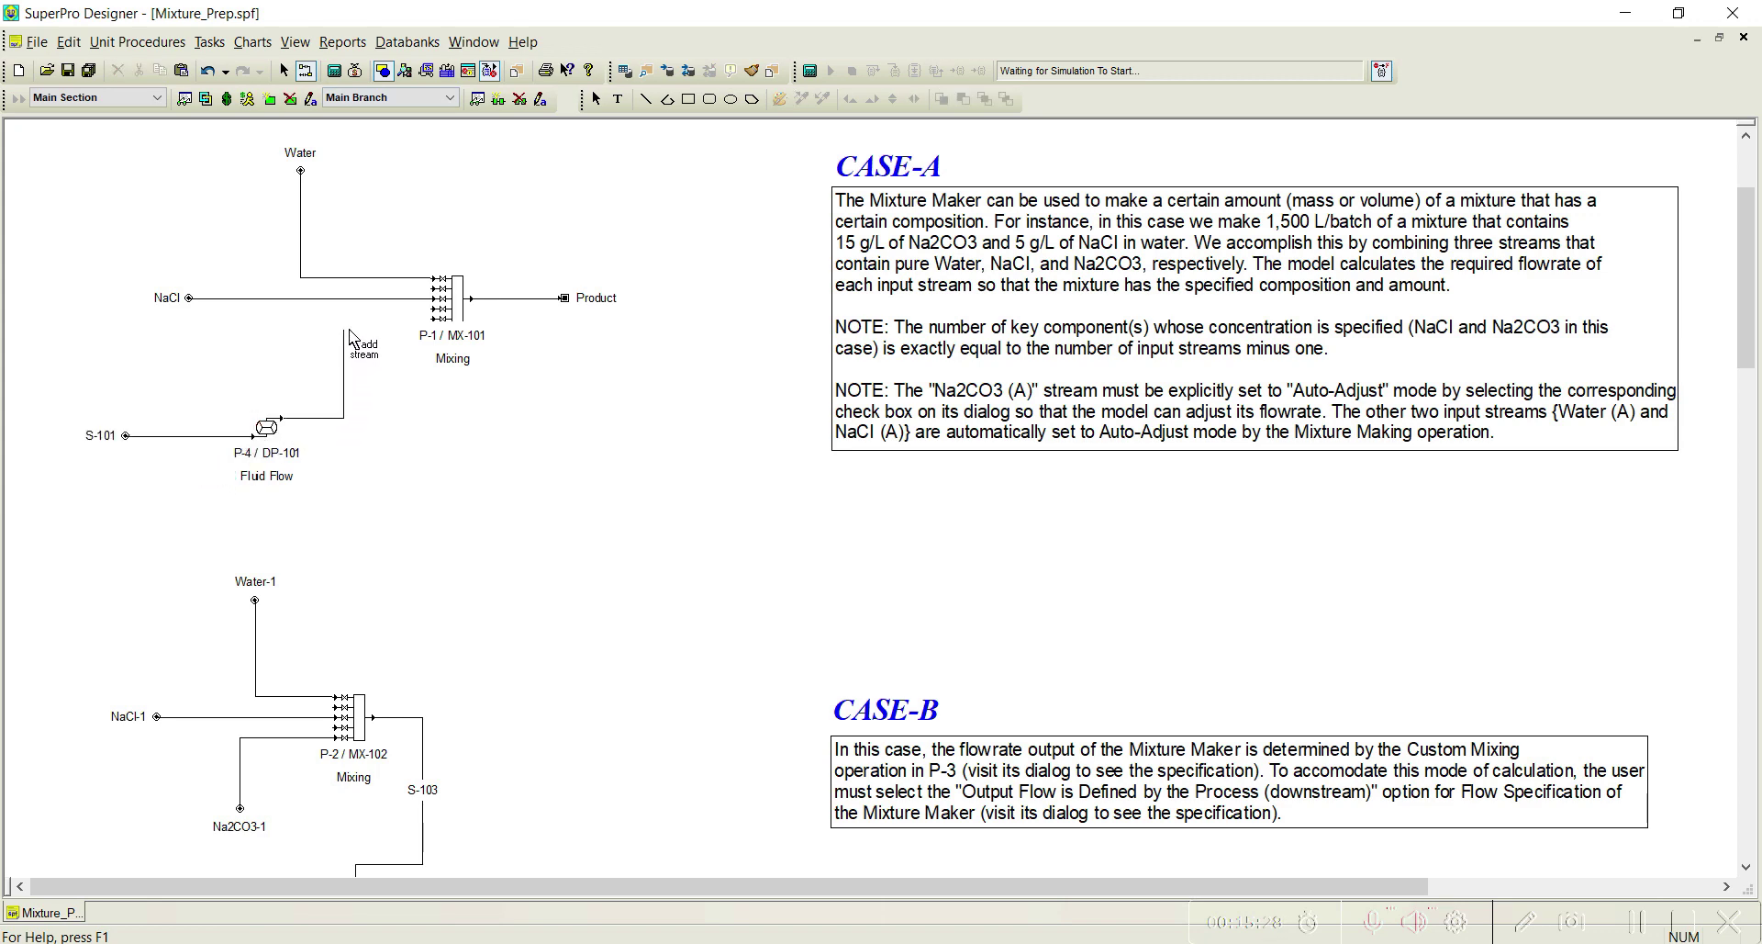
left_click(439, 319)
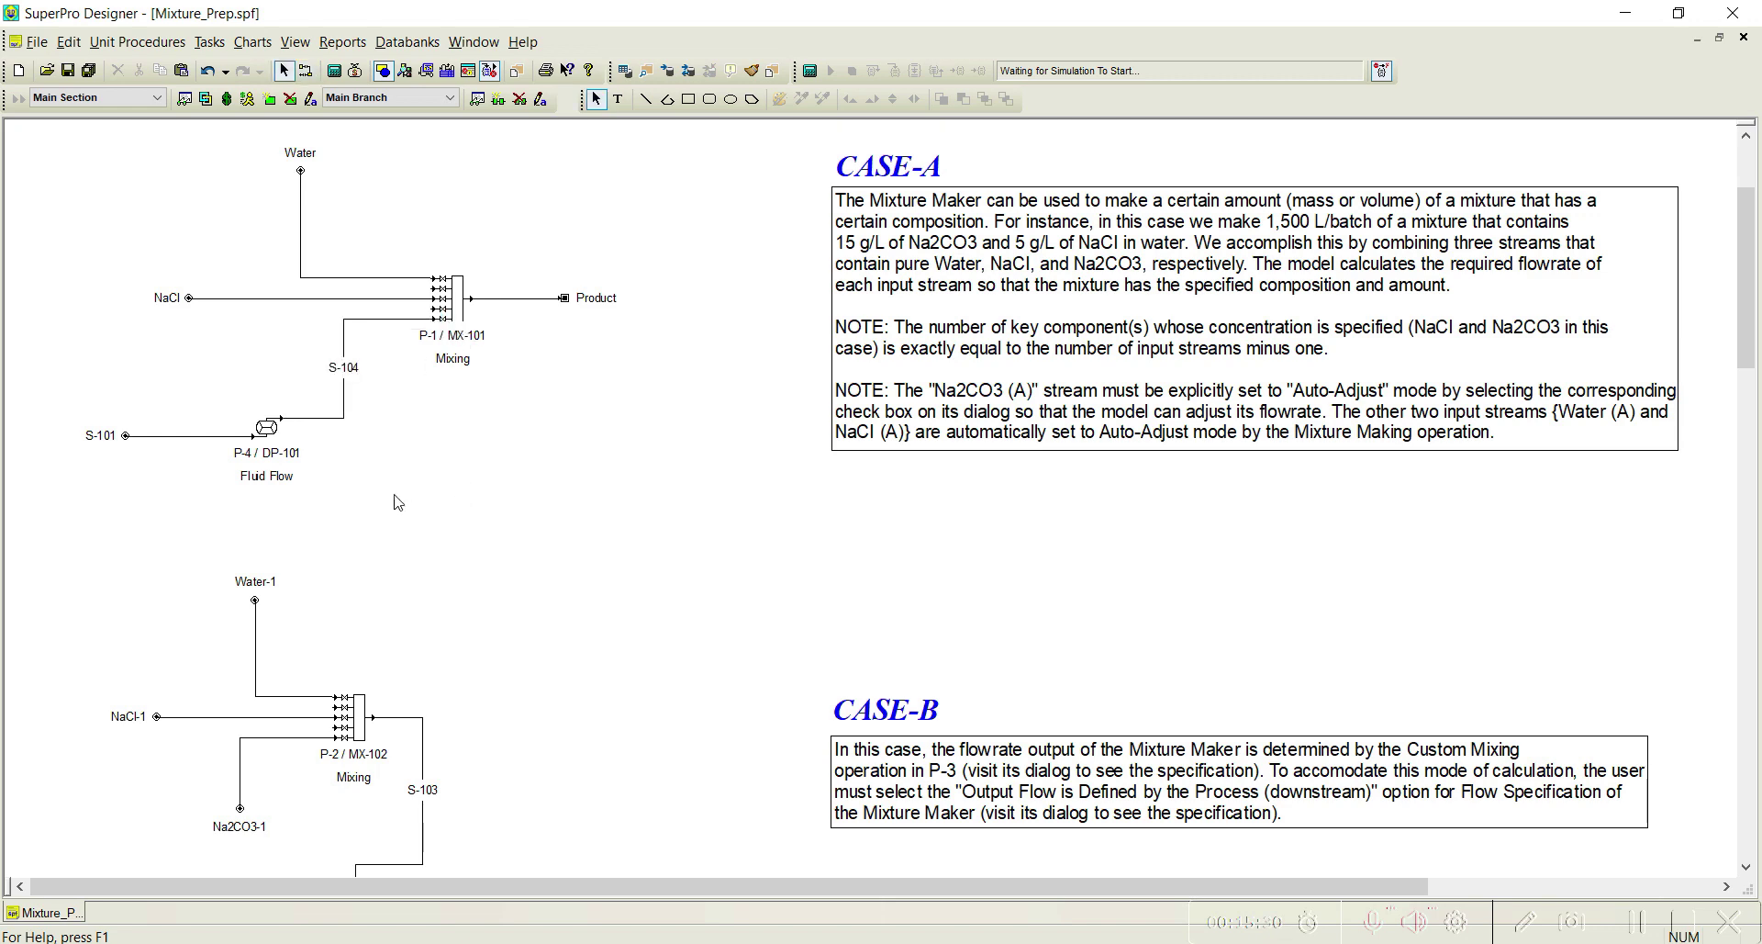
Add Na2CO3 to stream S-101, enable Auto-Adjust for its total flowrate, and accept the stream data
double_click(184, 436)
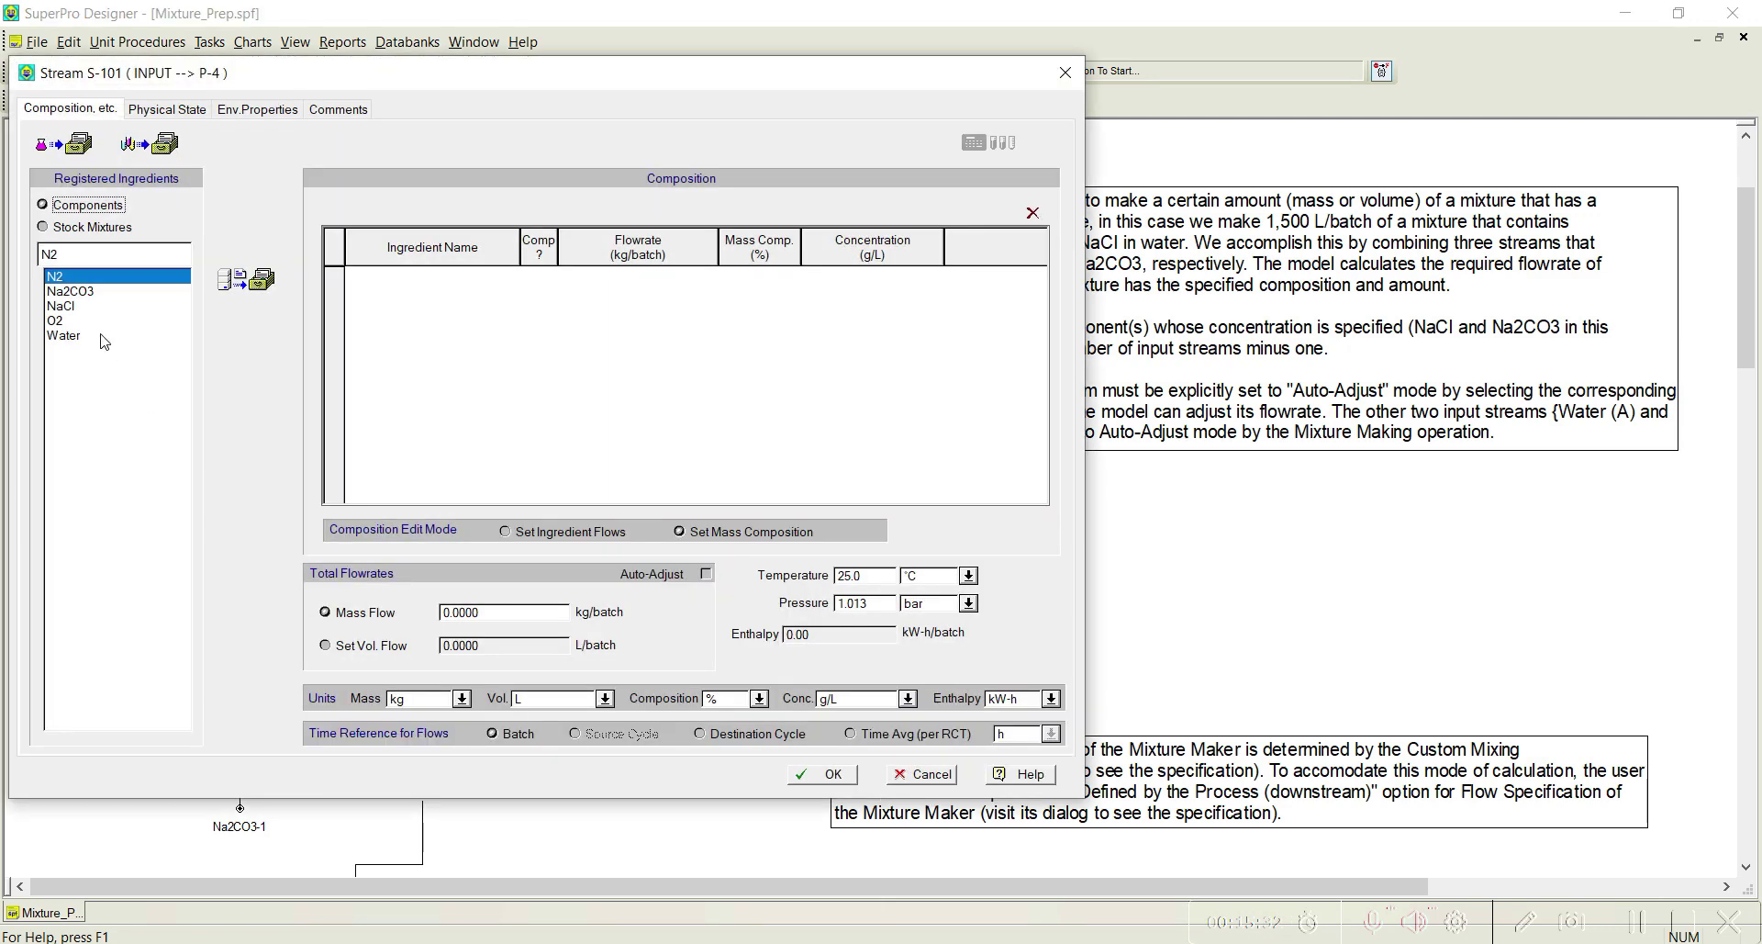
left_click(108, 292)
left_click(246, 280)
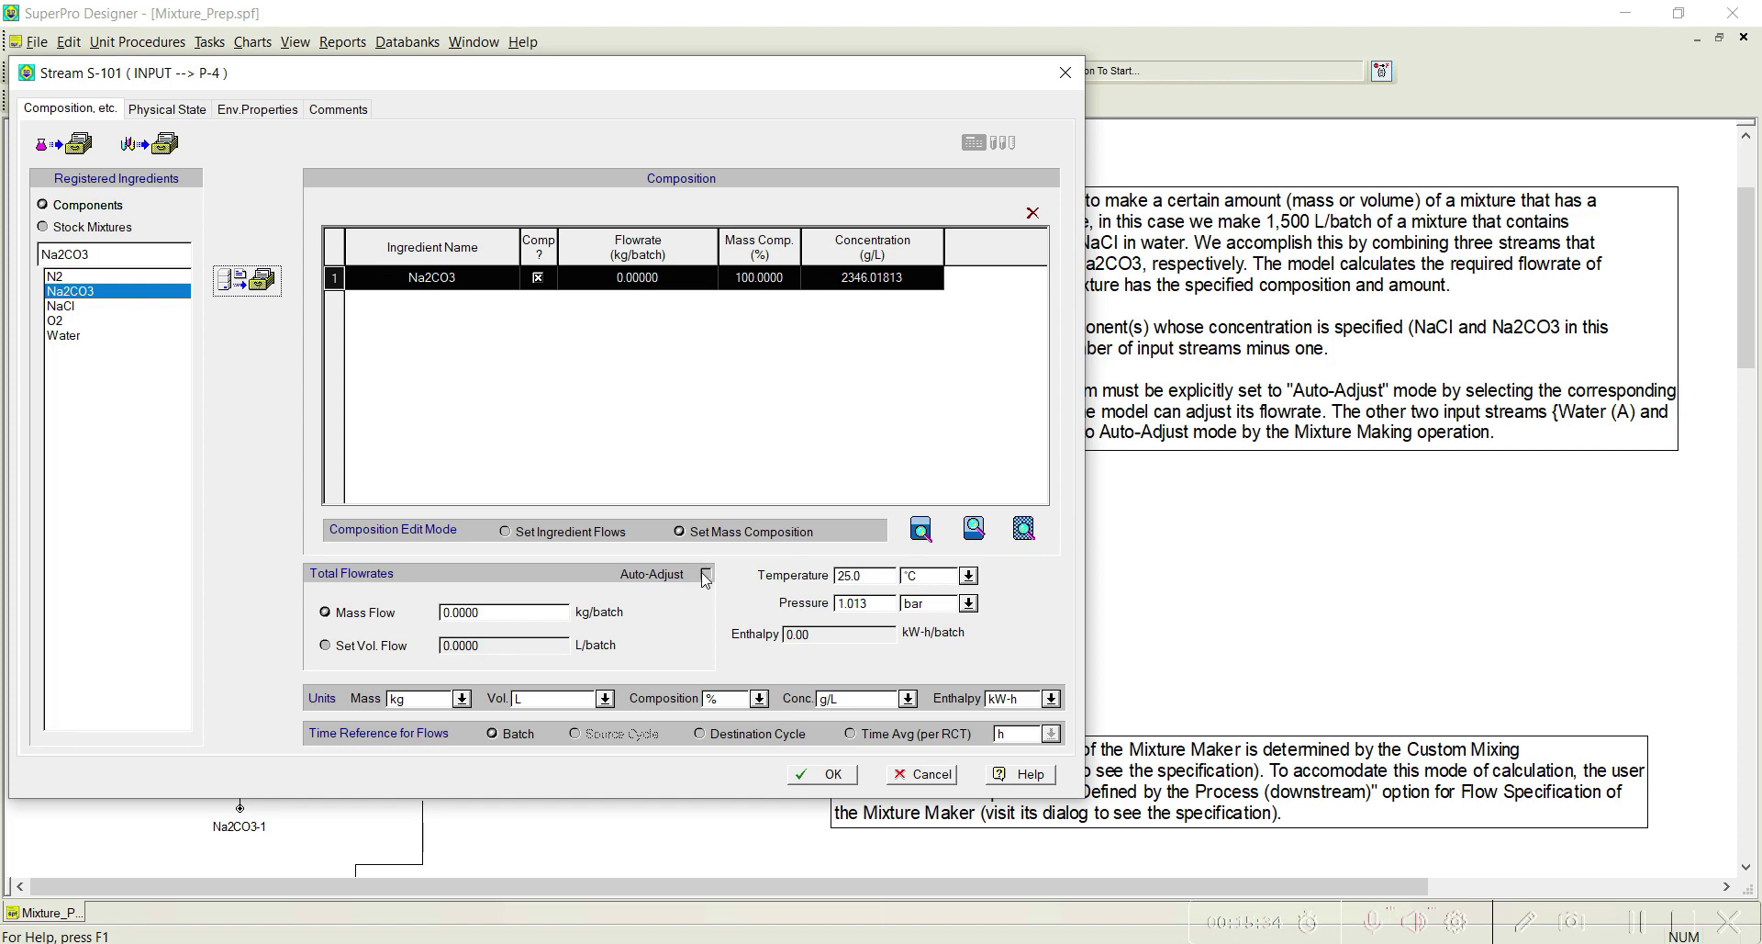
left_click_drag(587, 66, 1165, 88)
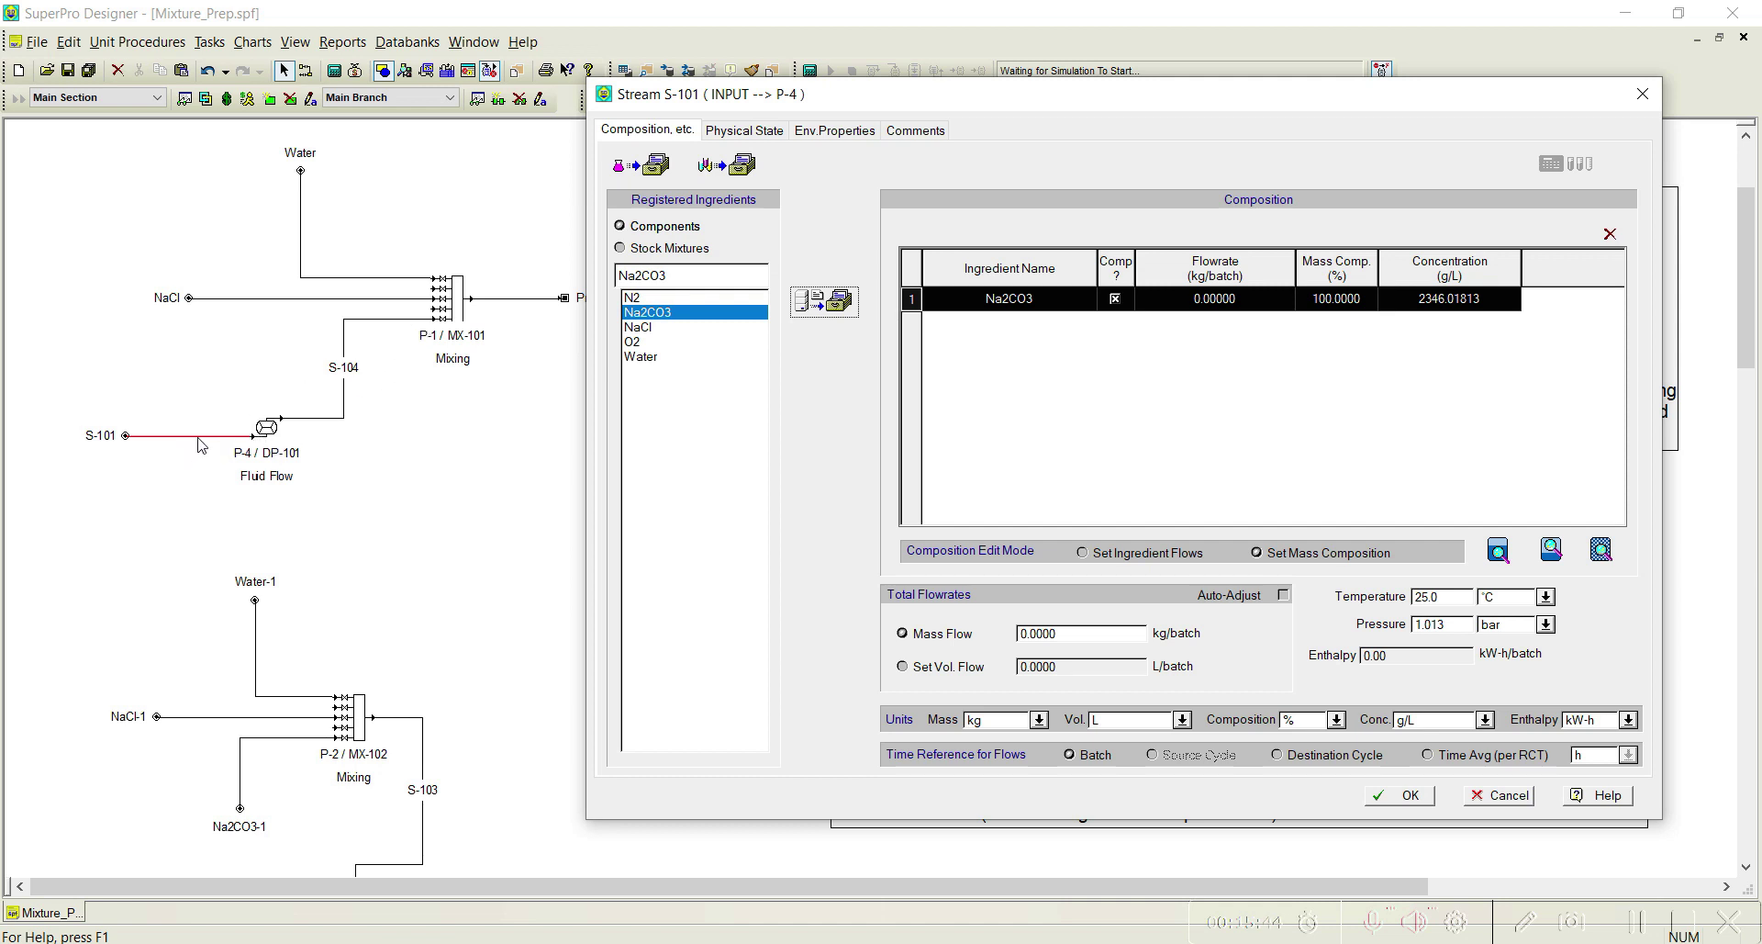
left_click(1283, 595)
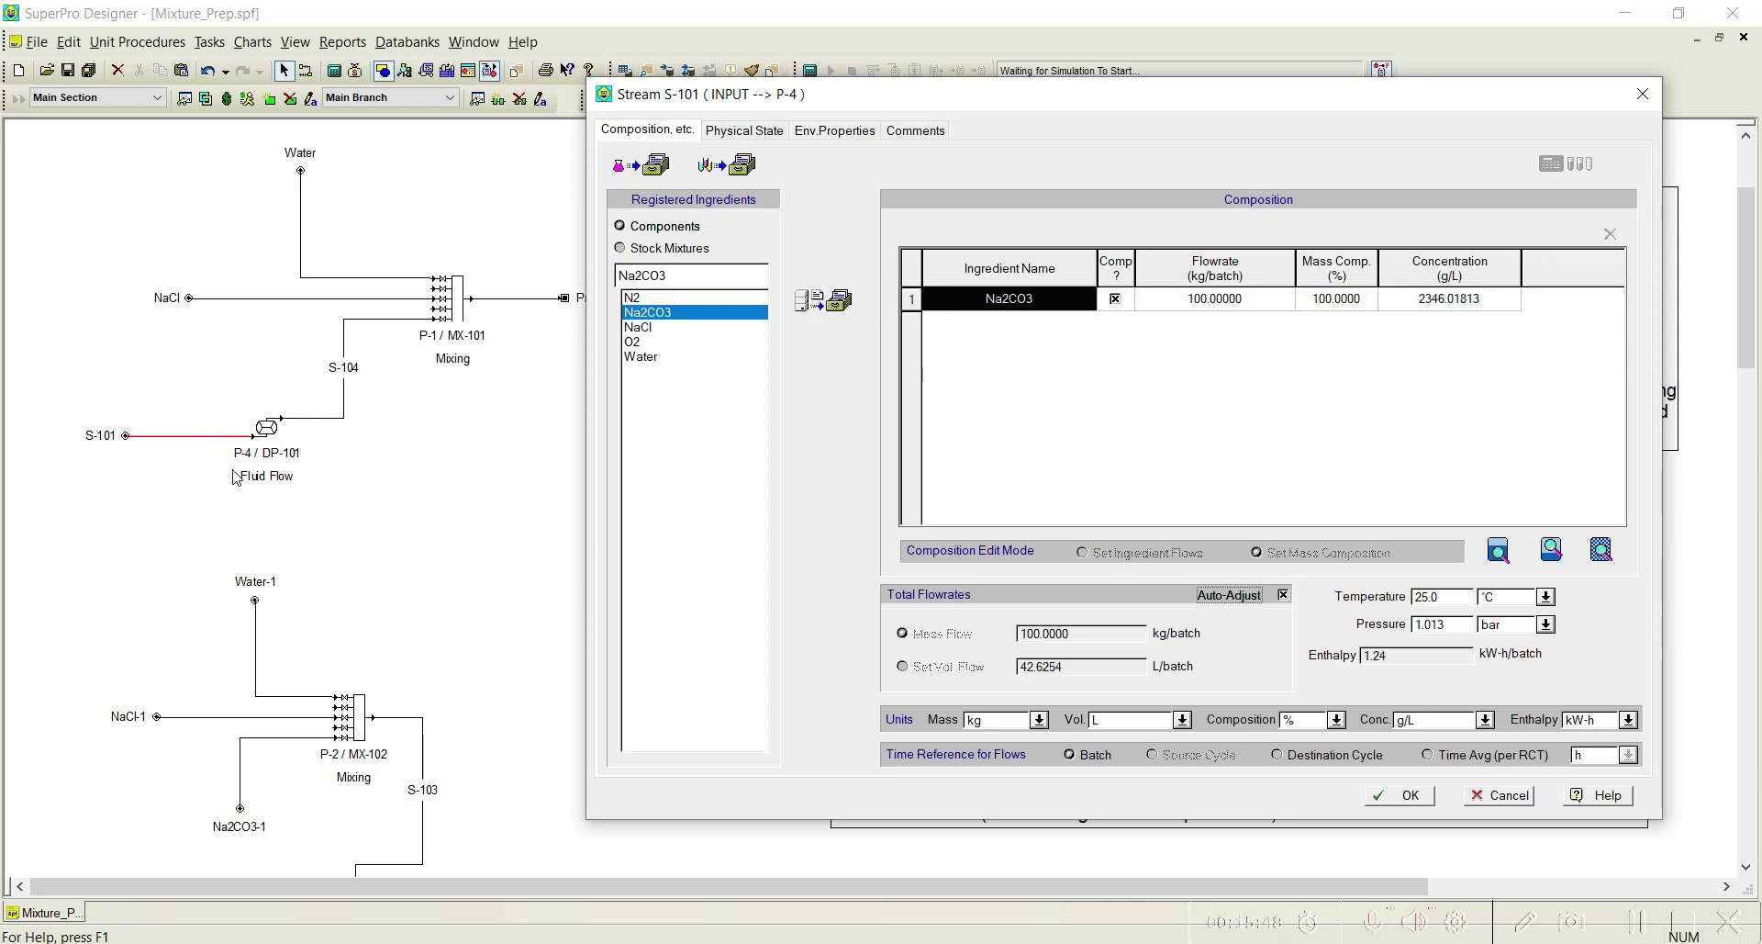
left_click(1411, 797)
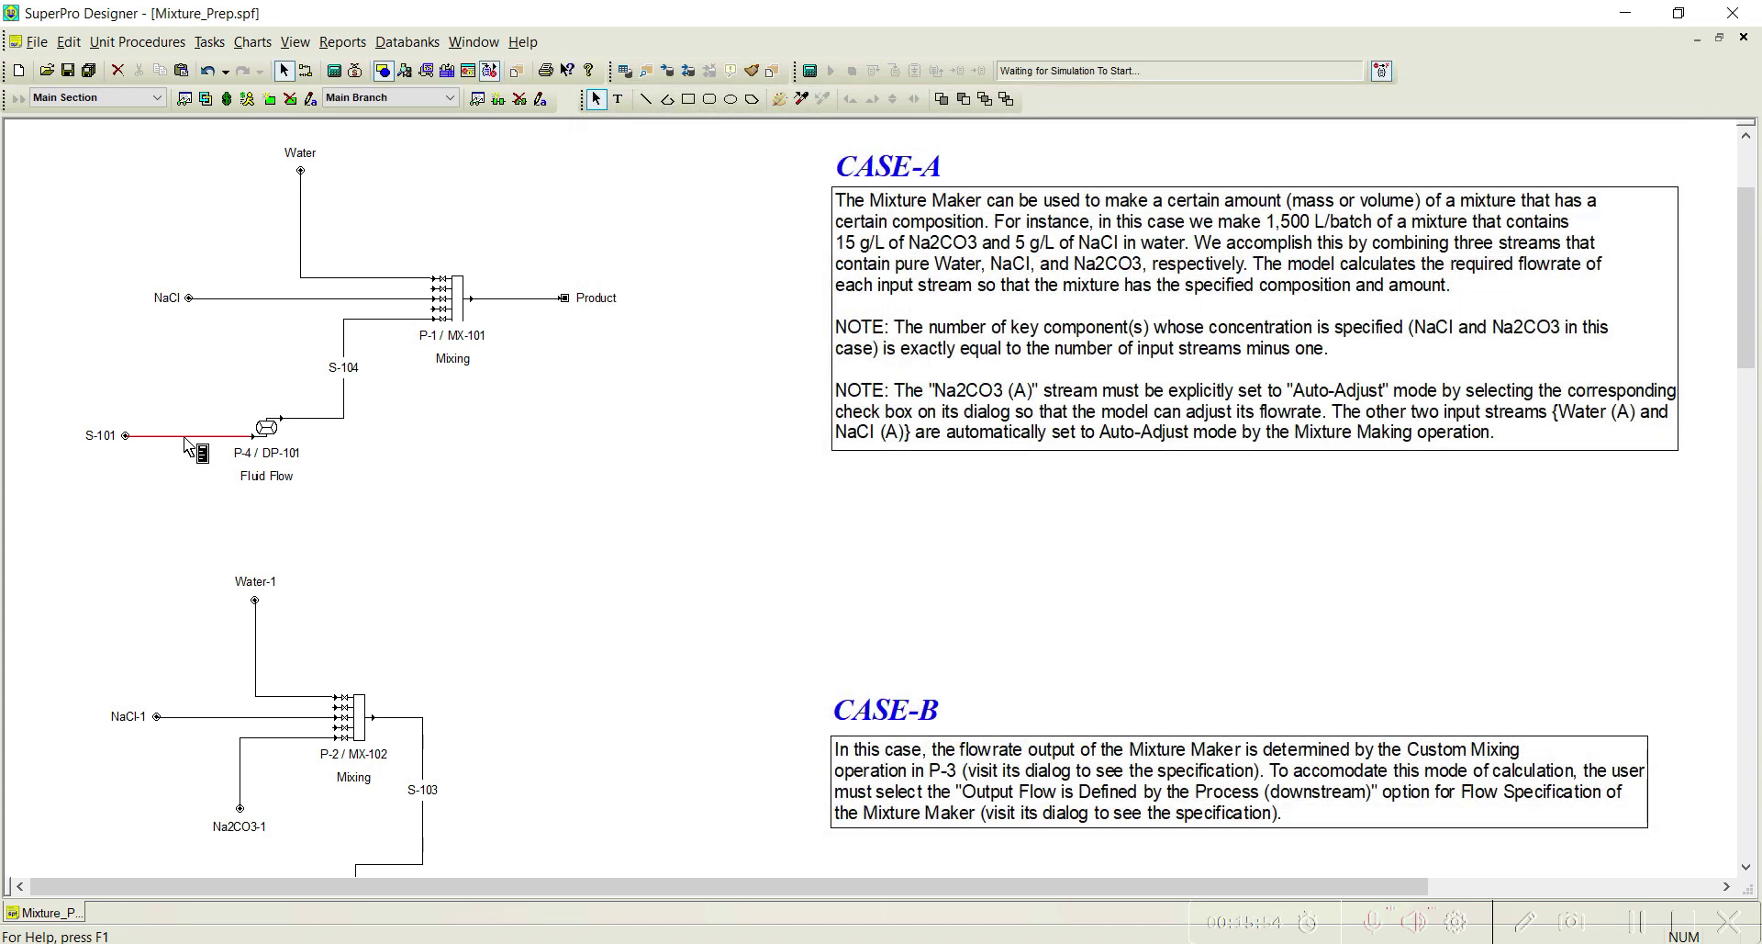
Try to solve the mass and energy balances, and initialize P-4's pumping operation by accepting its default operating conditions
left_click(335, 71)
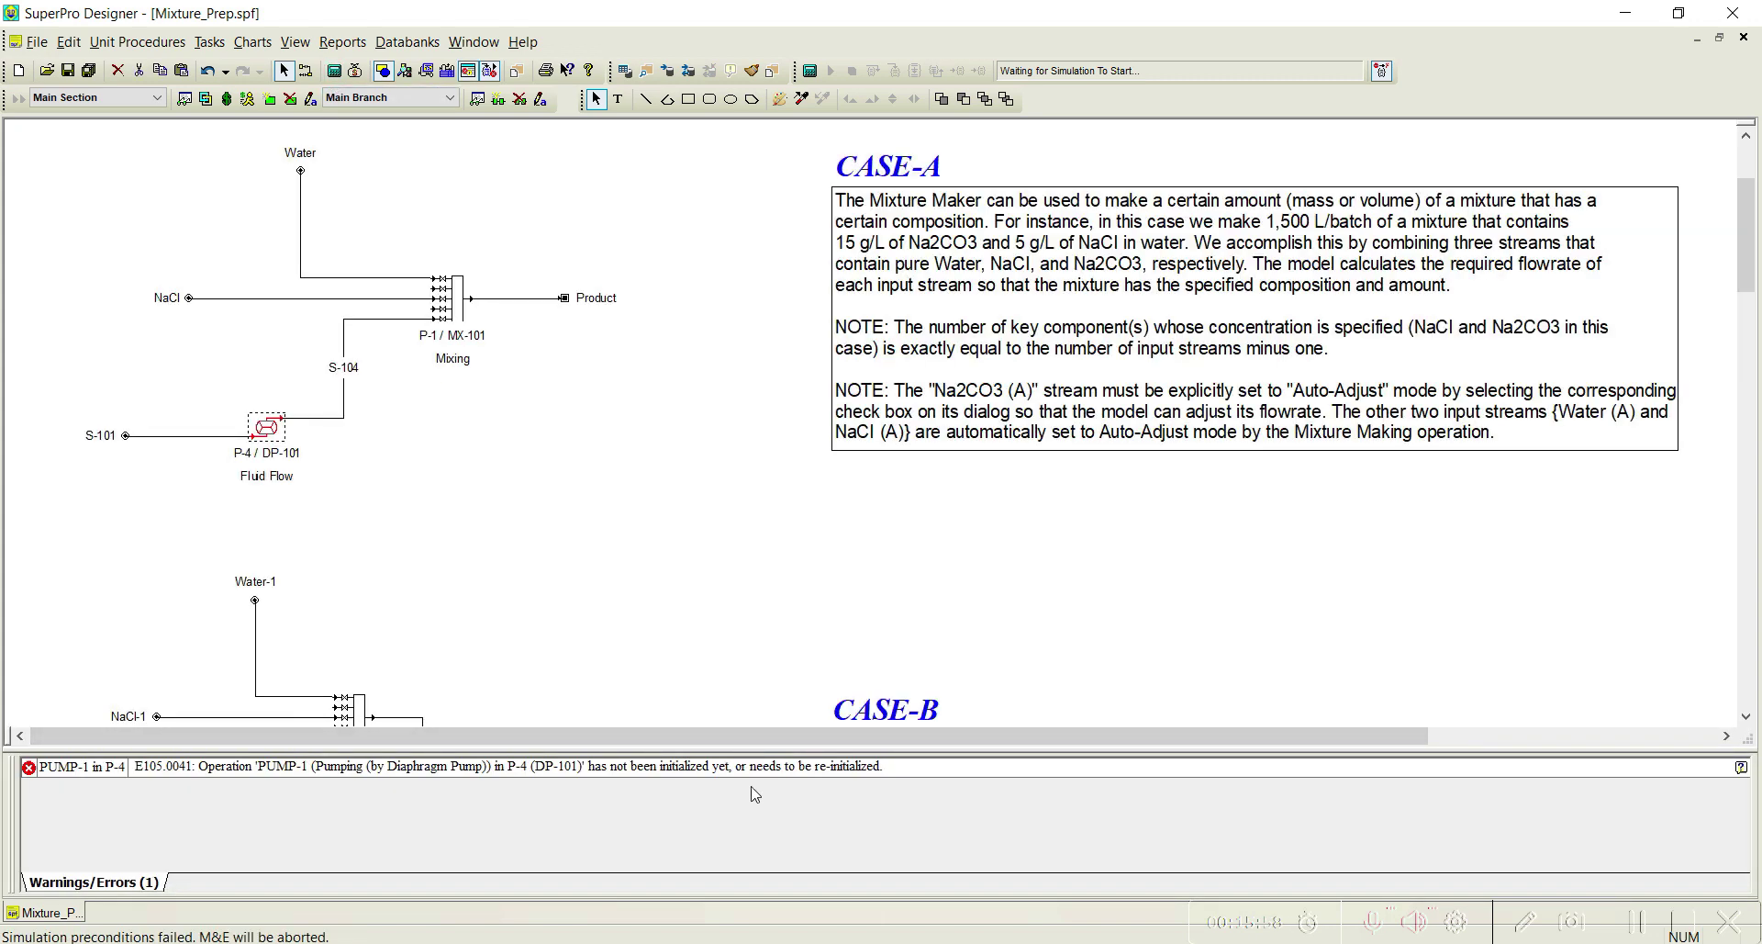
right_click(264, 426)
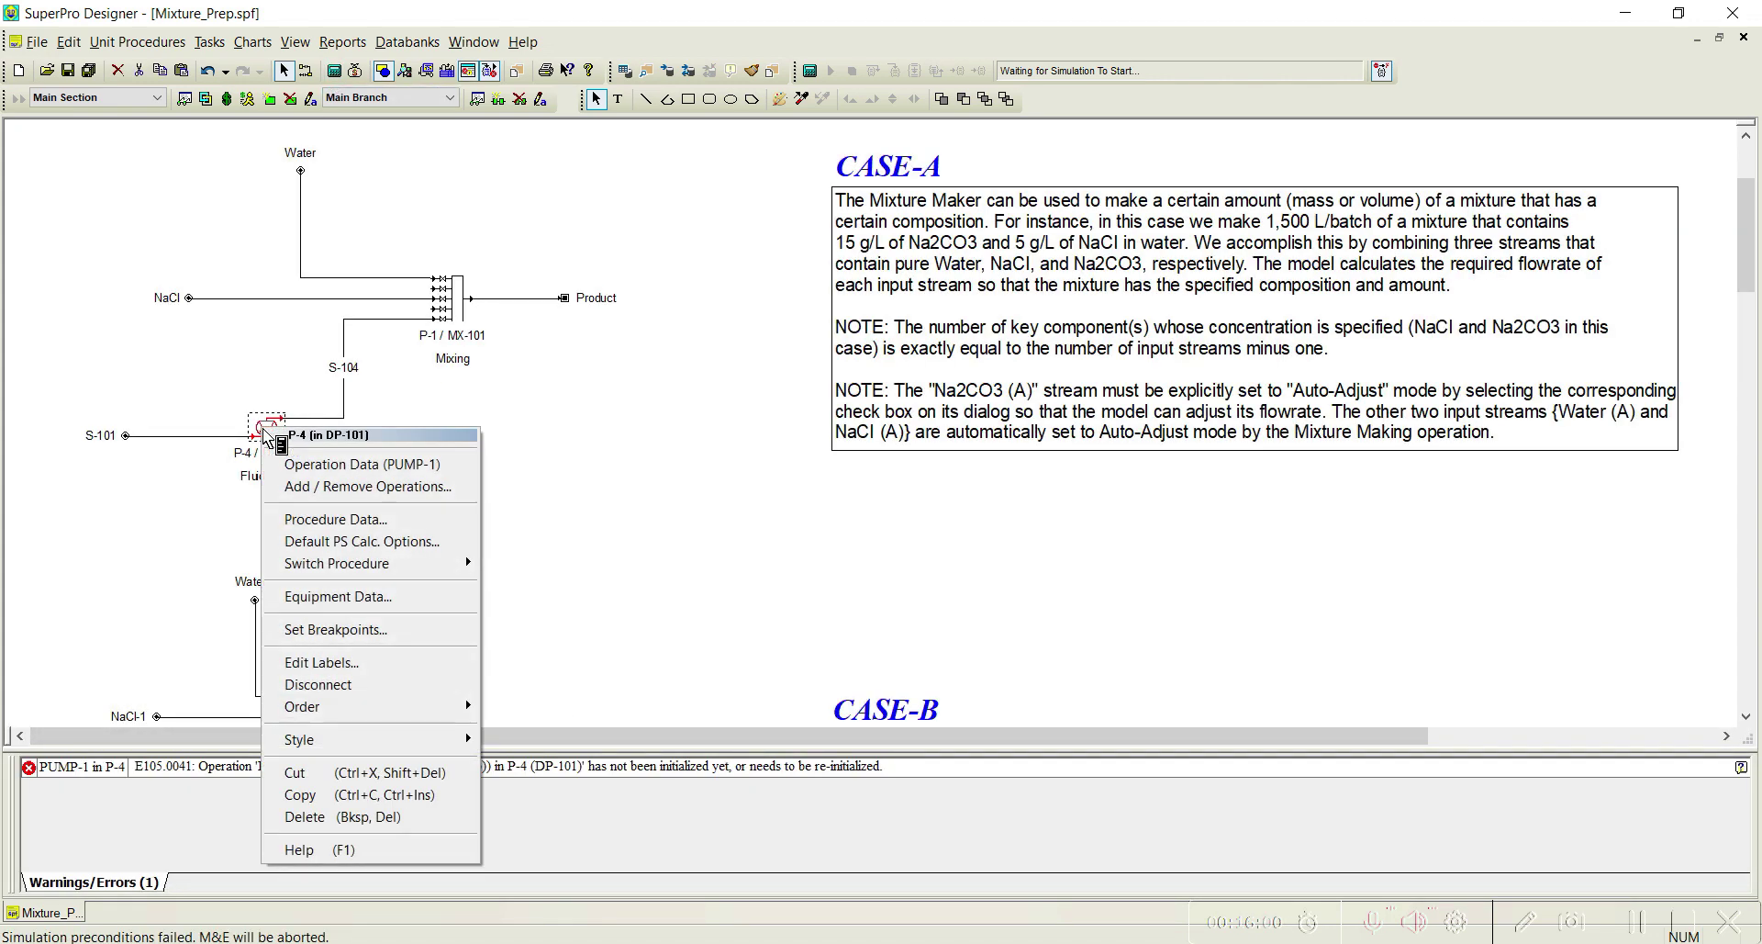
left_click(342, 466)
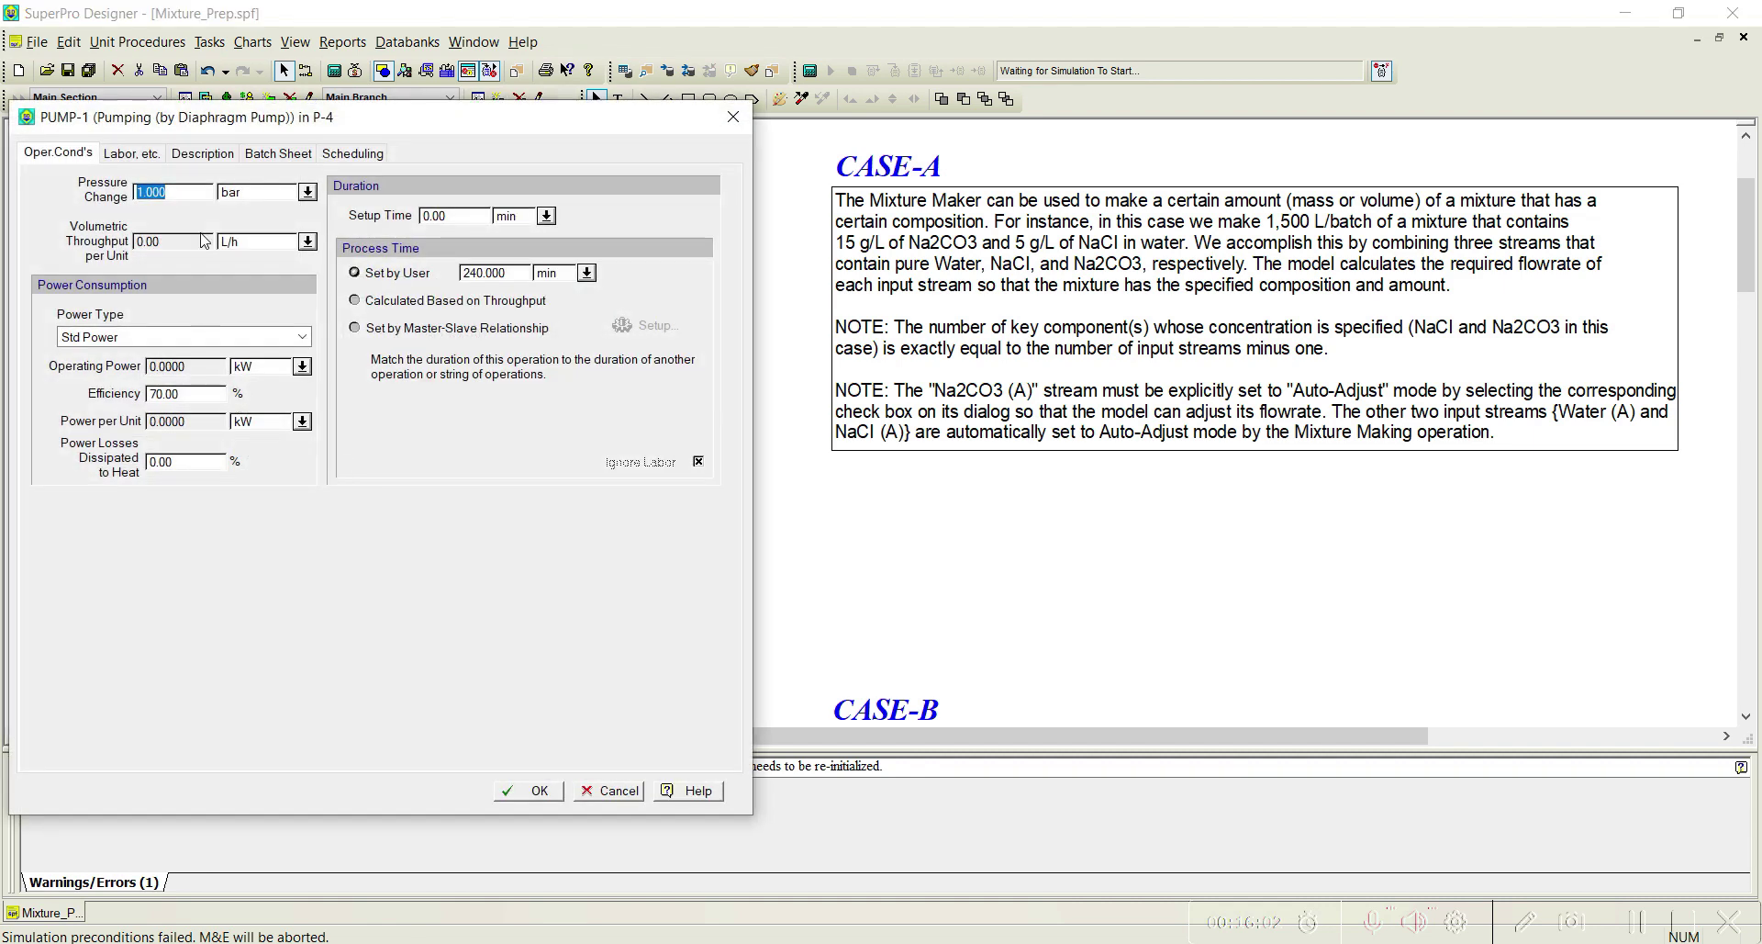
left_click_drag(246, 138, 517, 144)
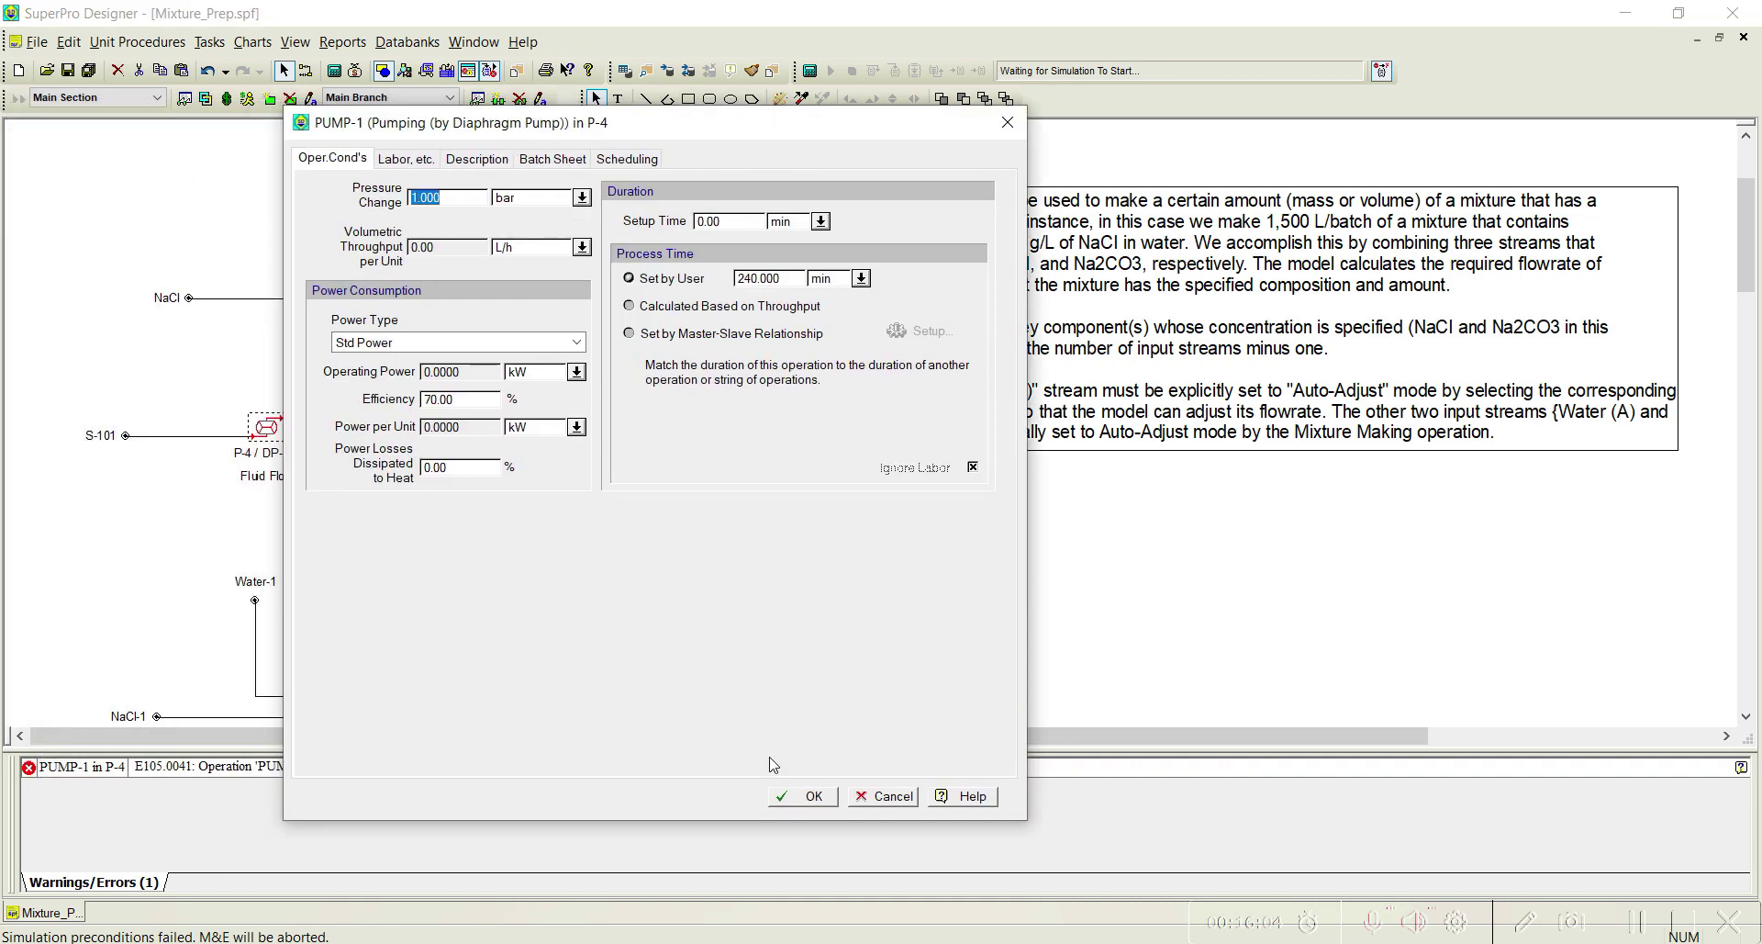
left_click(803, 795)
Solve the mass and energy balances, and check the flowrate of stream S-101
left_click(336, 75)
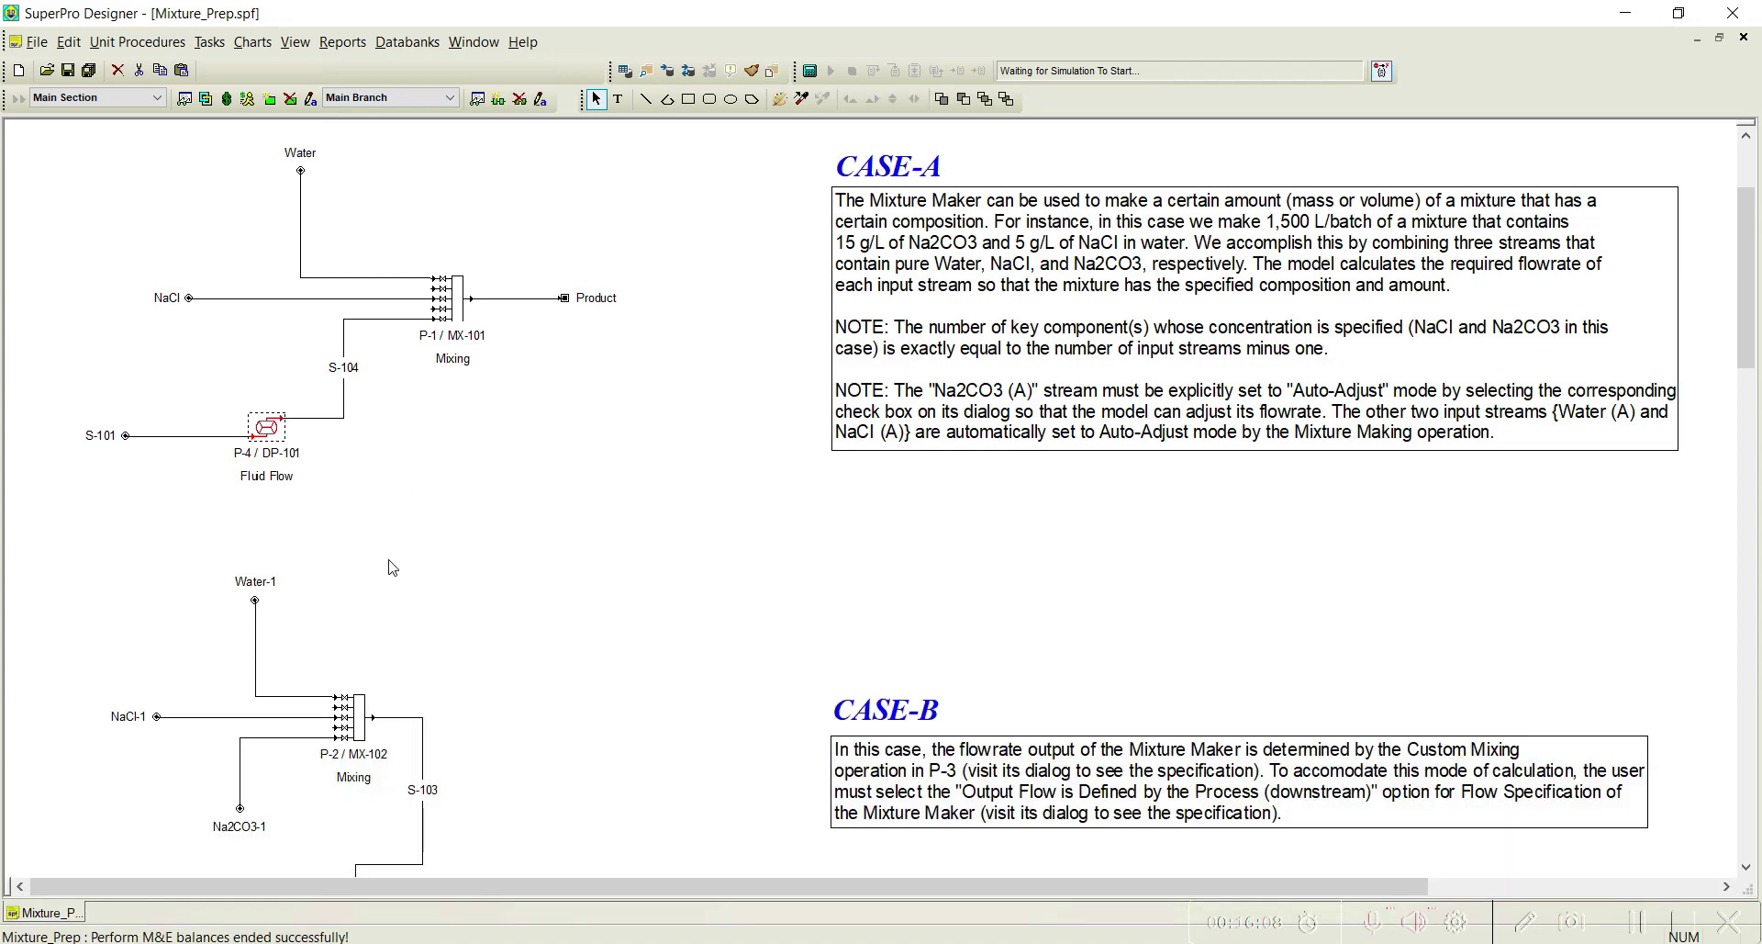
double_click(211, 436)
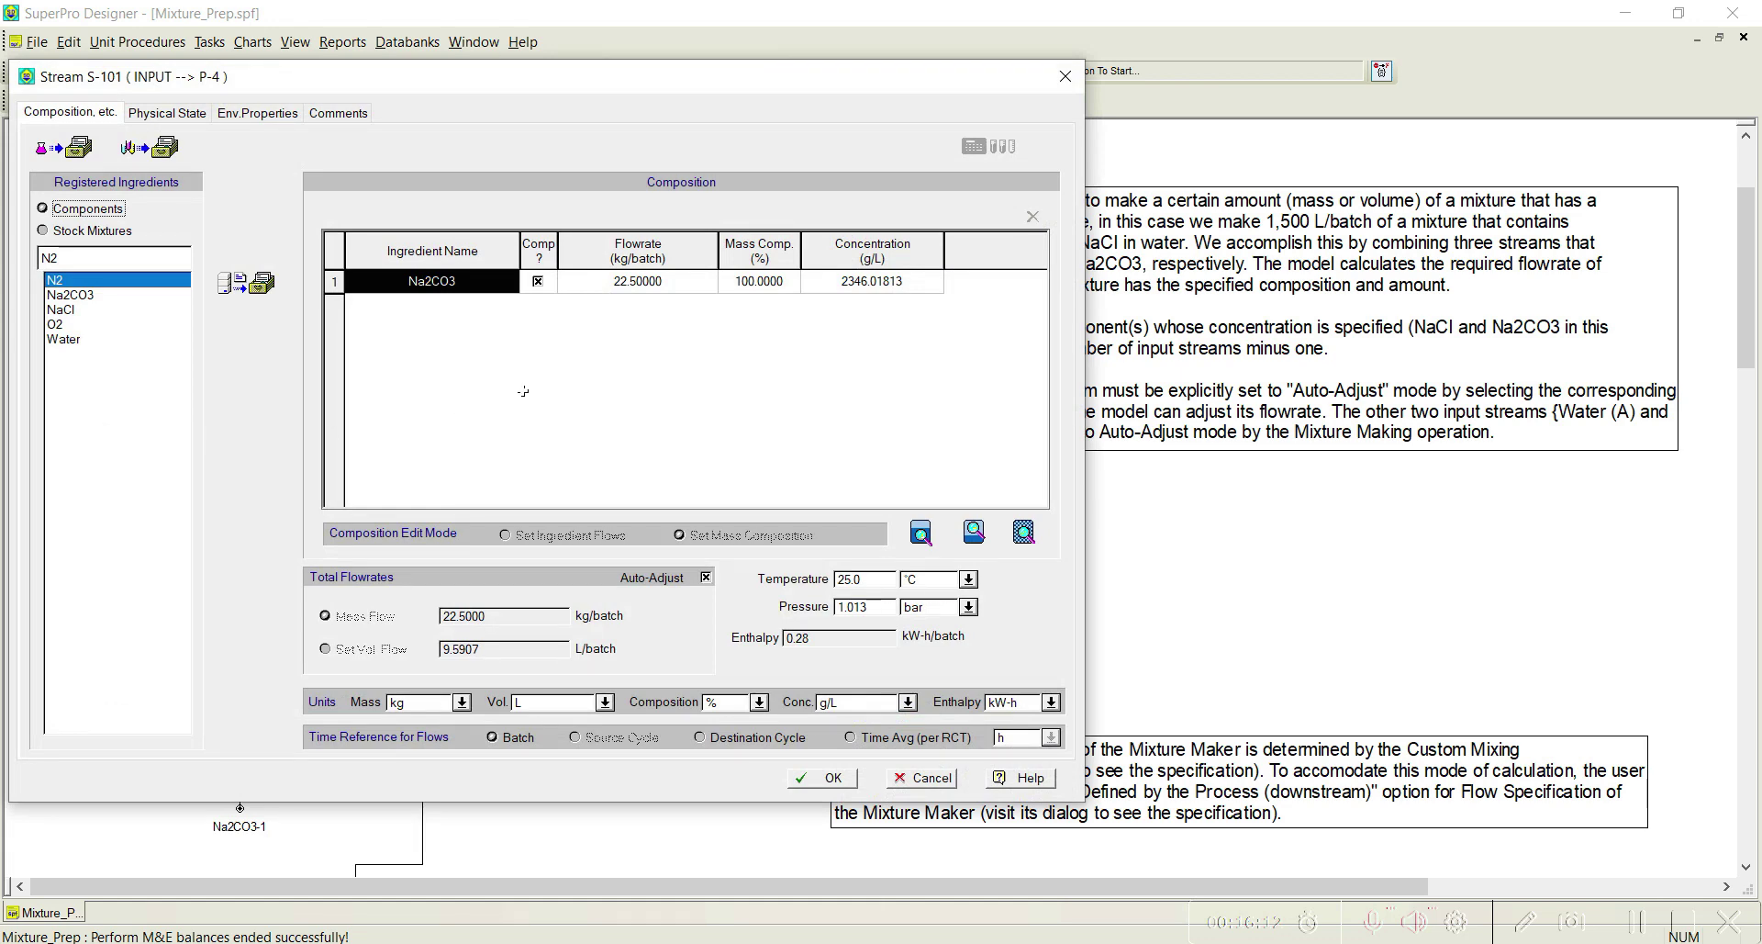
left_click(811, 783)
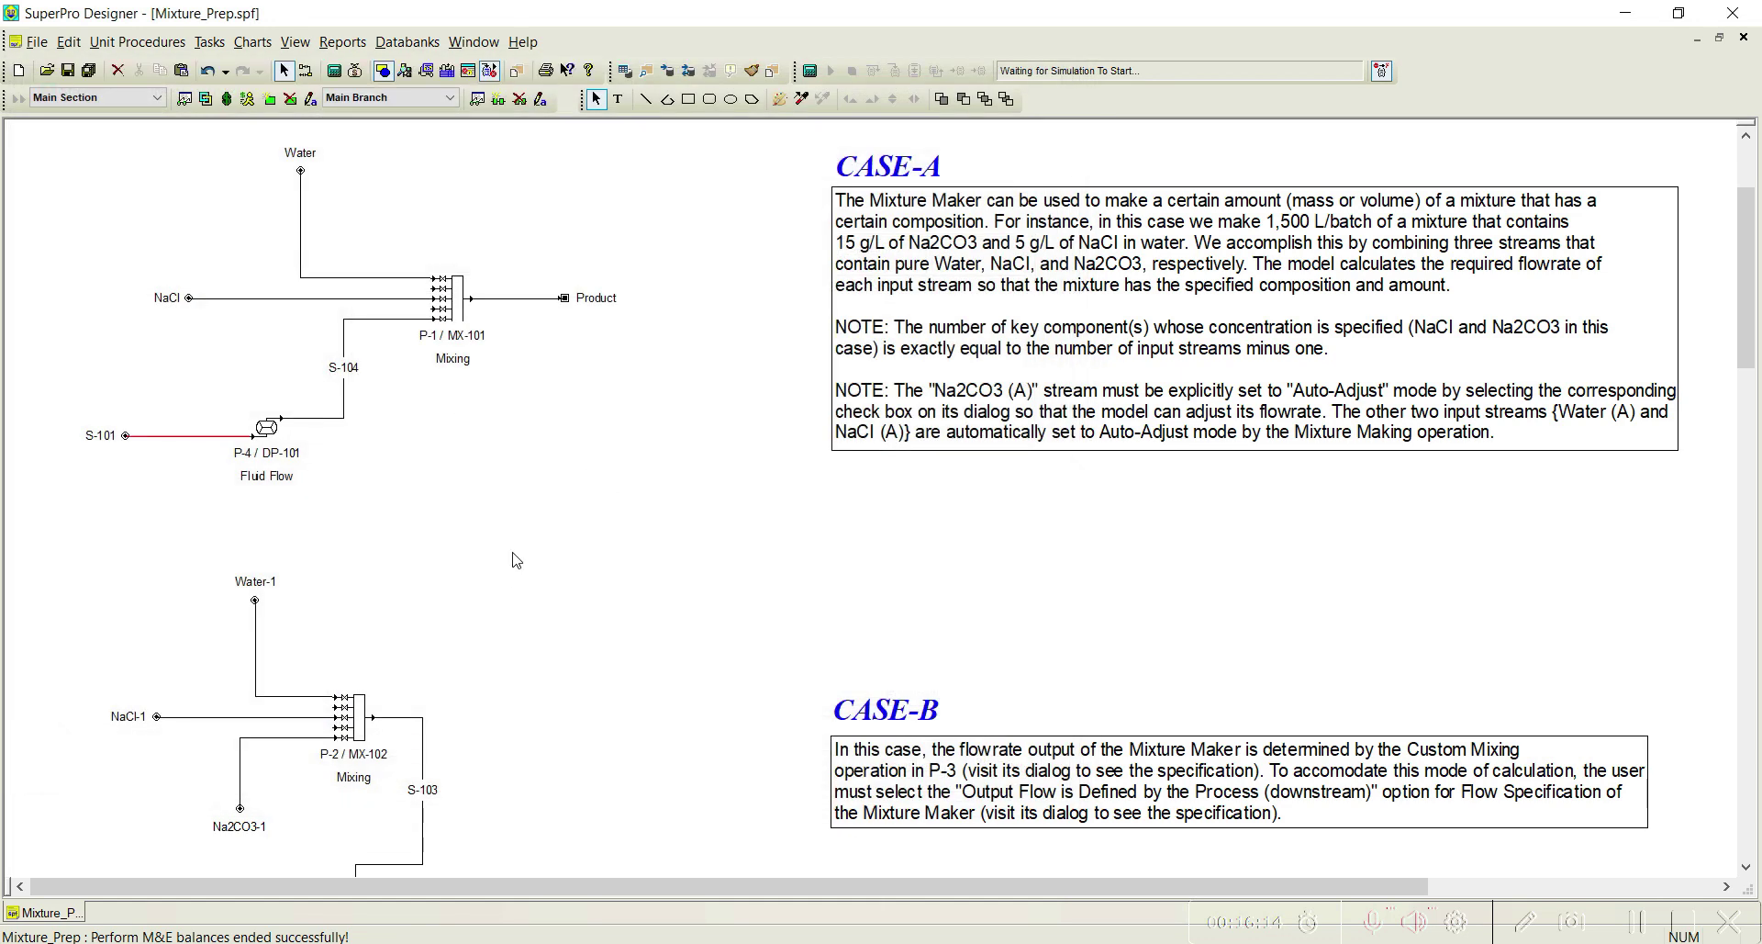